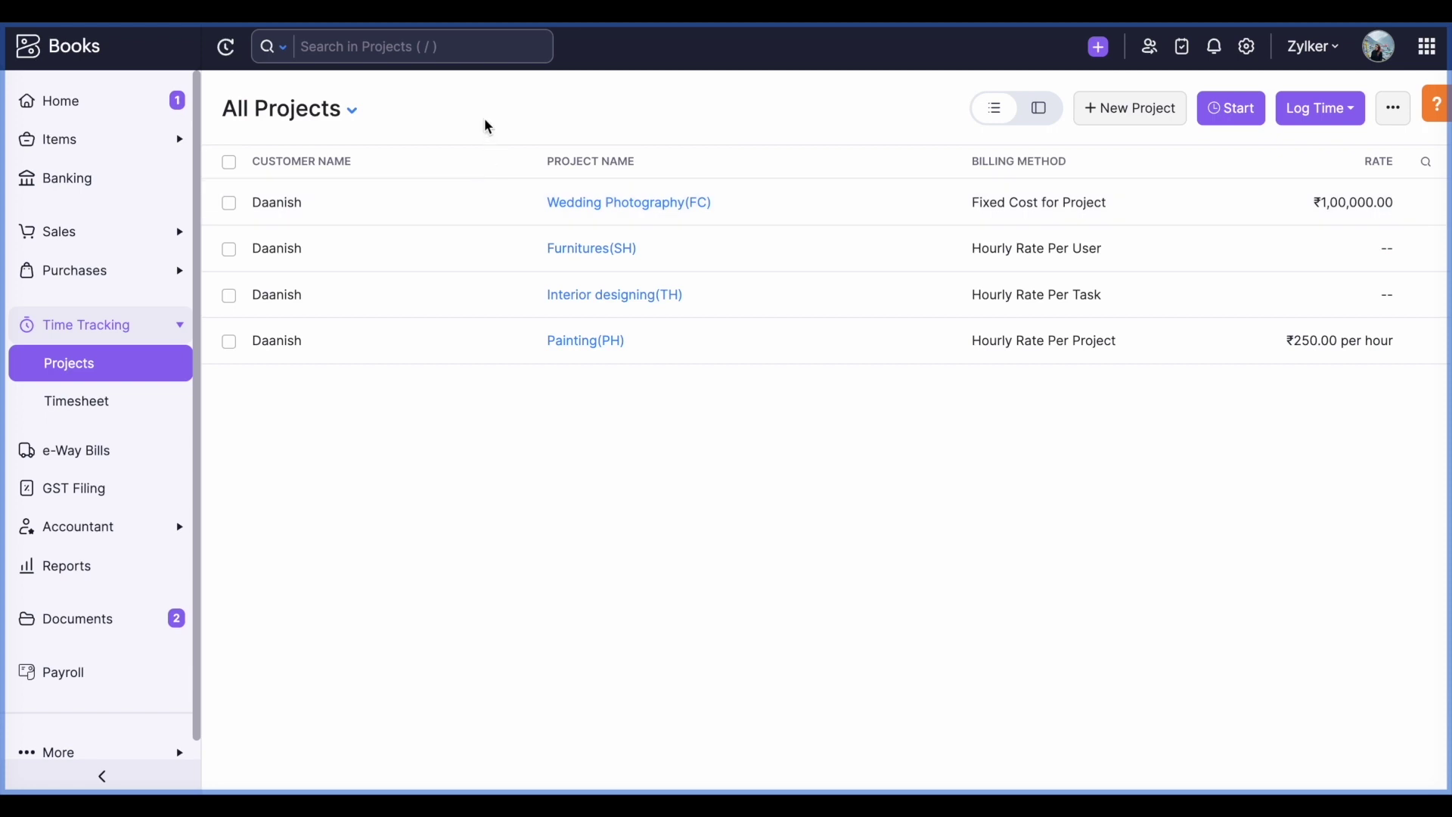
Open the Wedding Photography(FC) project for editing and examine its customer, billing method, total project cost and budget fields
left_click(358, 212)
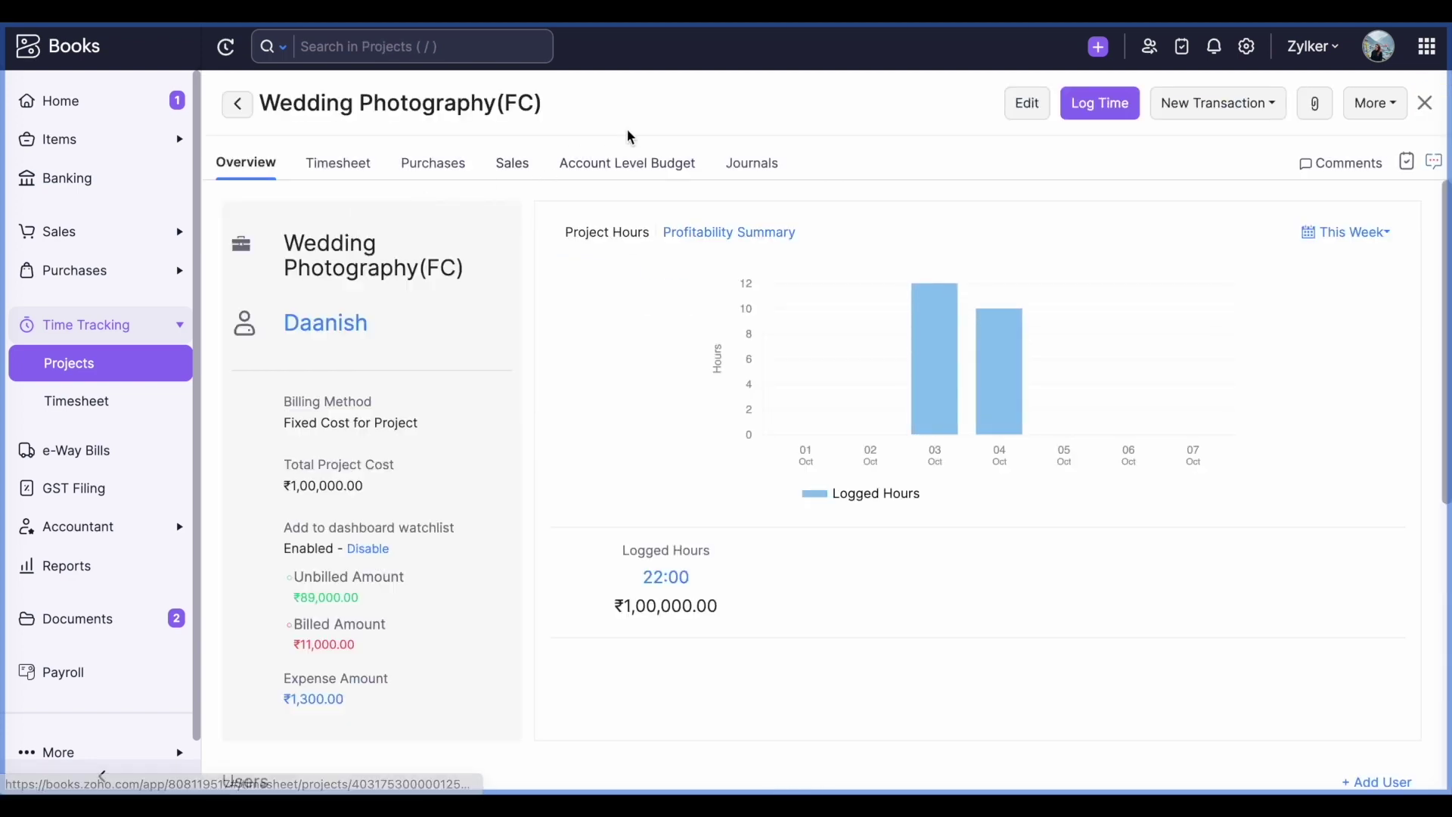
left_click(1025, 113)
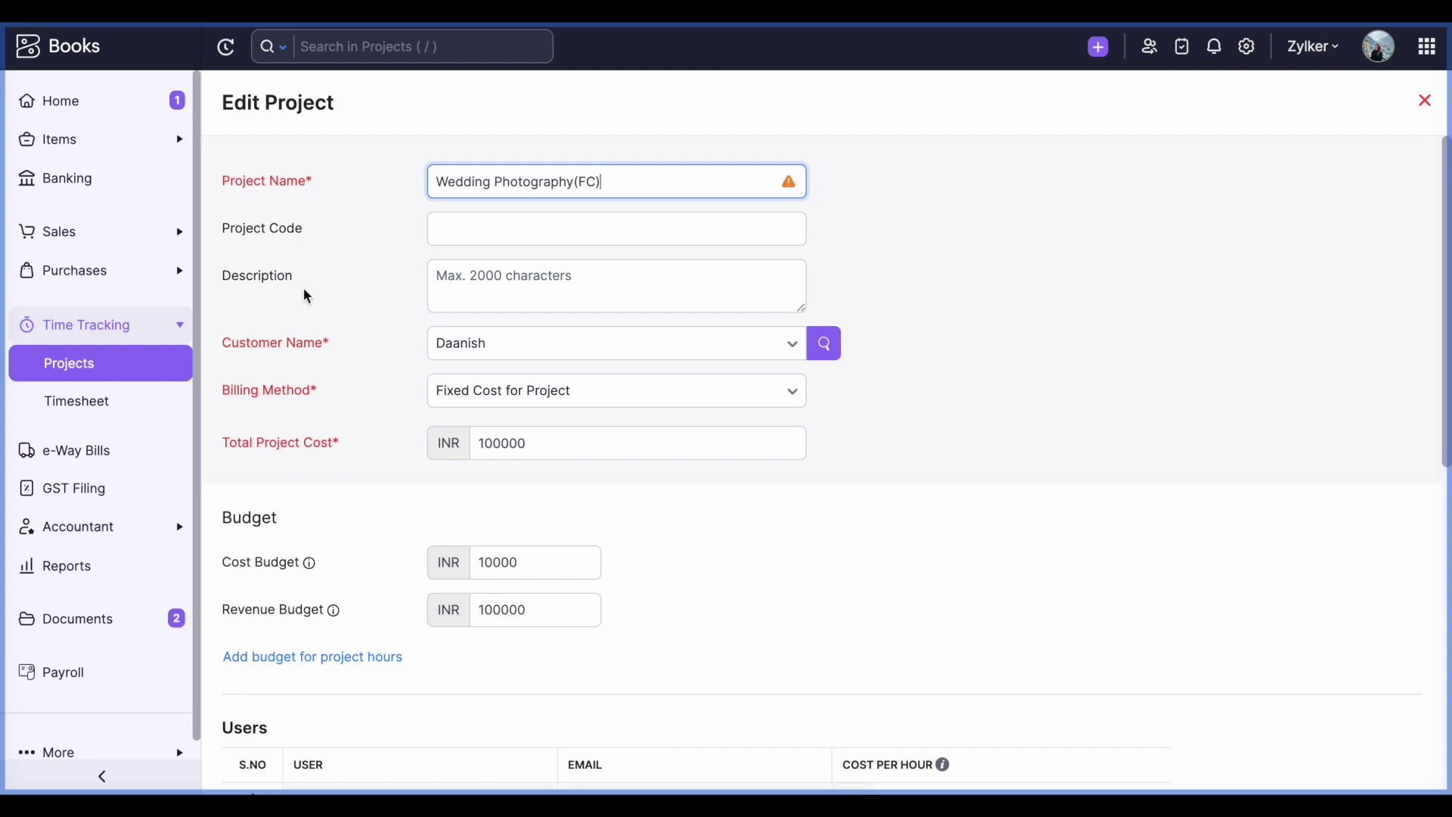
scroll(340, 334, "down", 1)
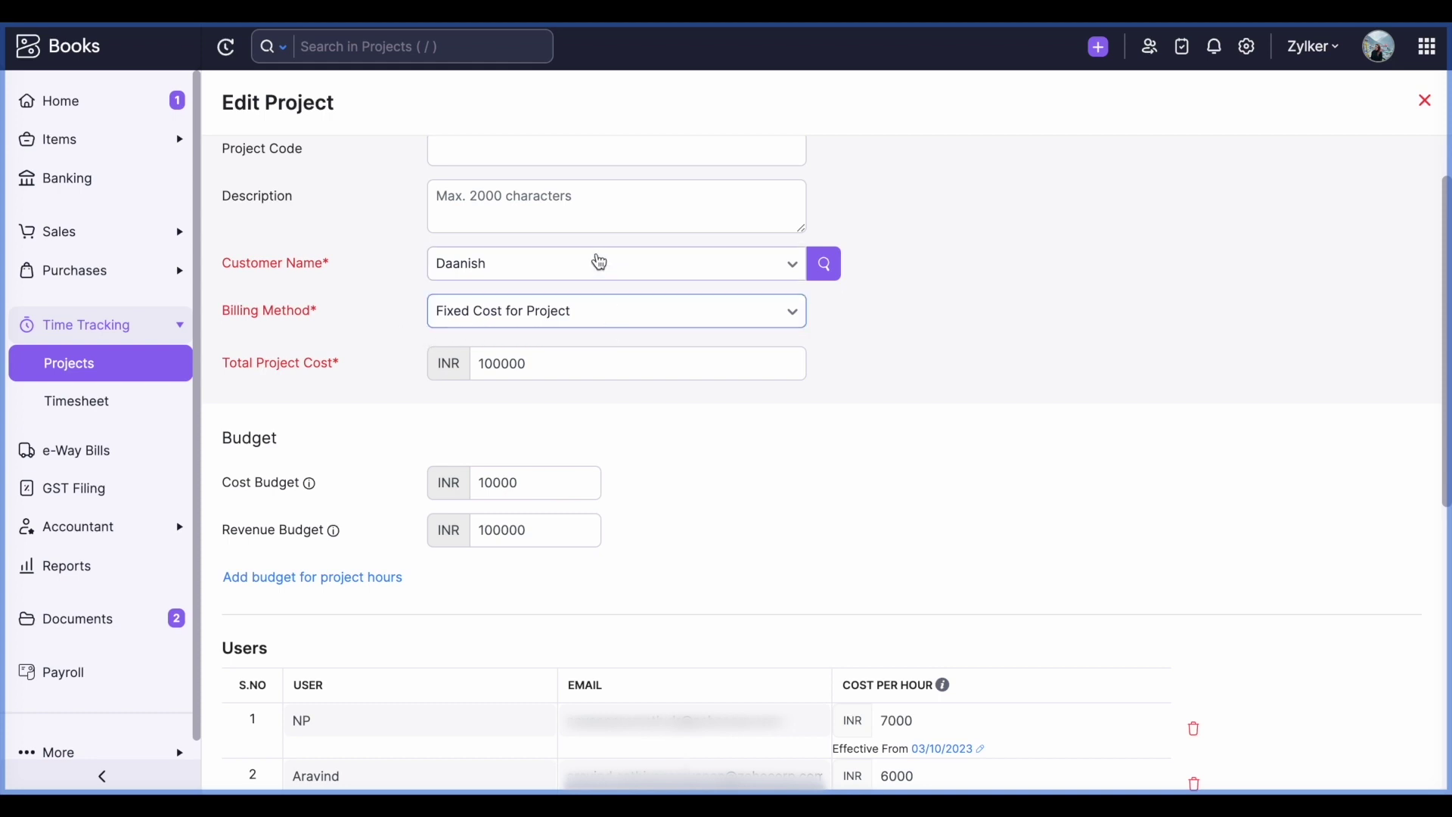
scroll(599, 261, "up", 1)
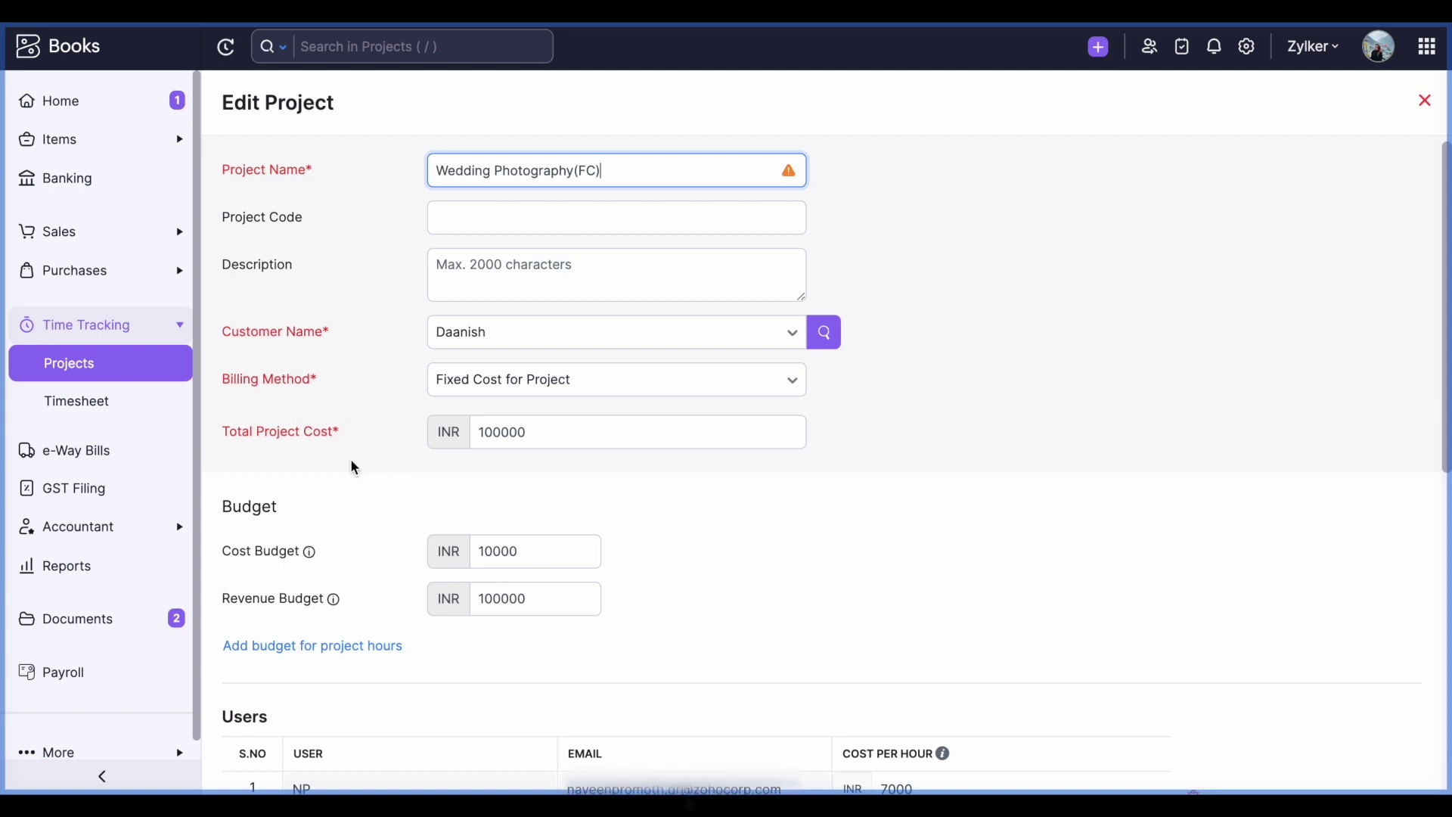
scroll(354, 468, "down", 1)
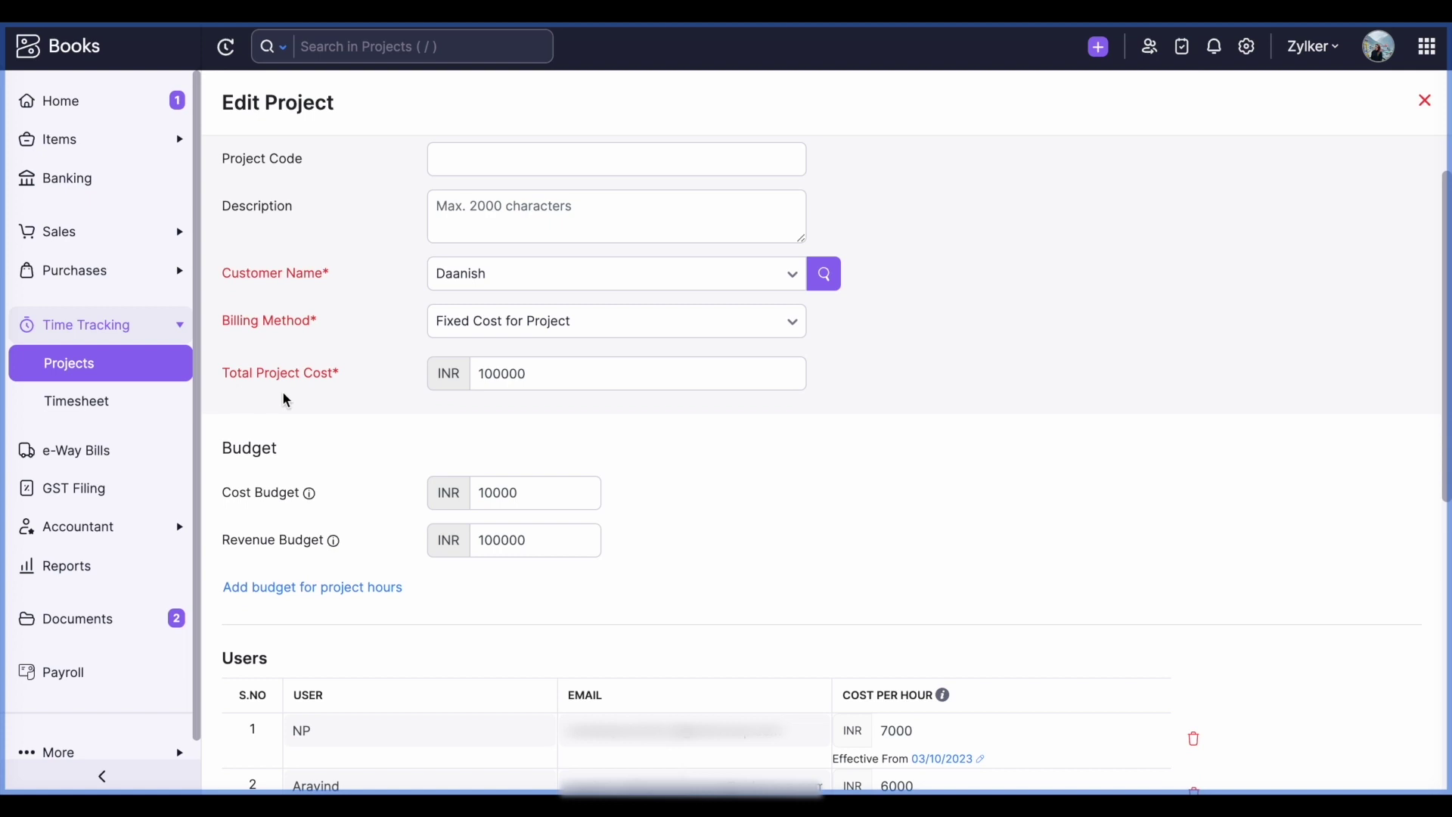
left_click(550, 387)
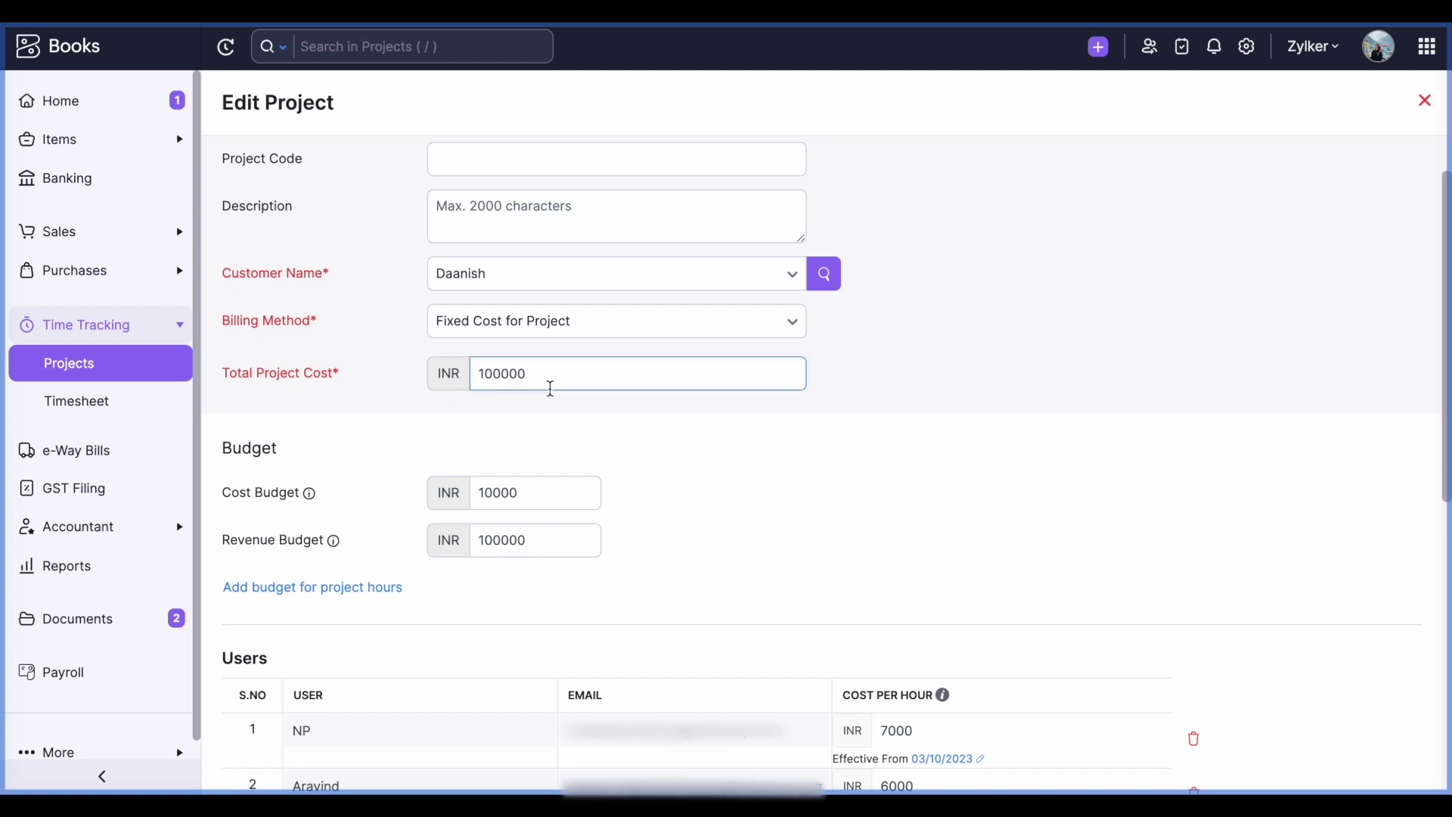
left_click(415, 441)
scroll(414, 441, "down", 2)
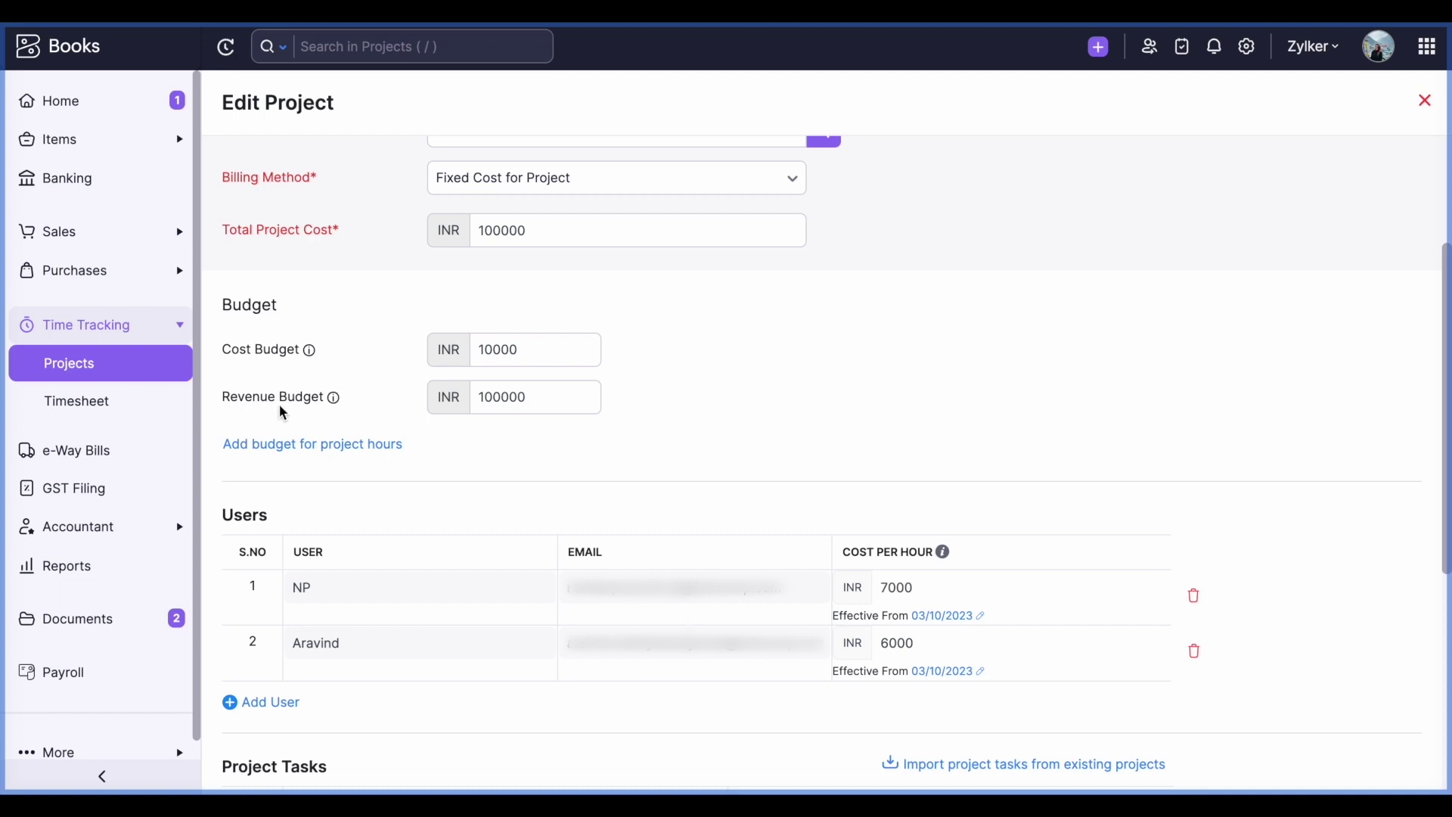
scroll(358, 396, "down", 2)
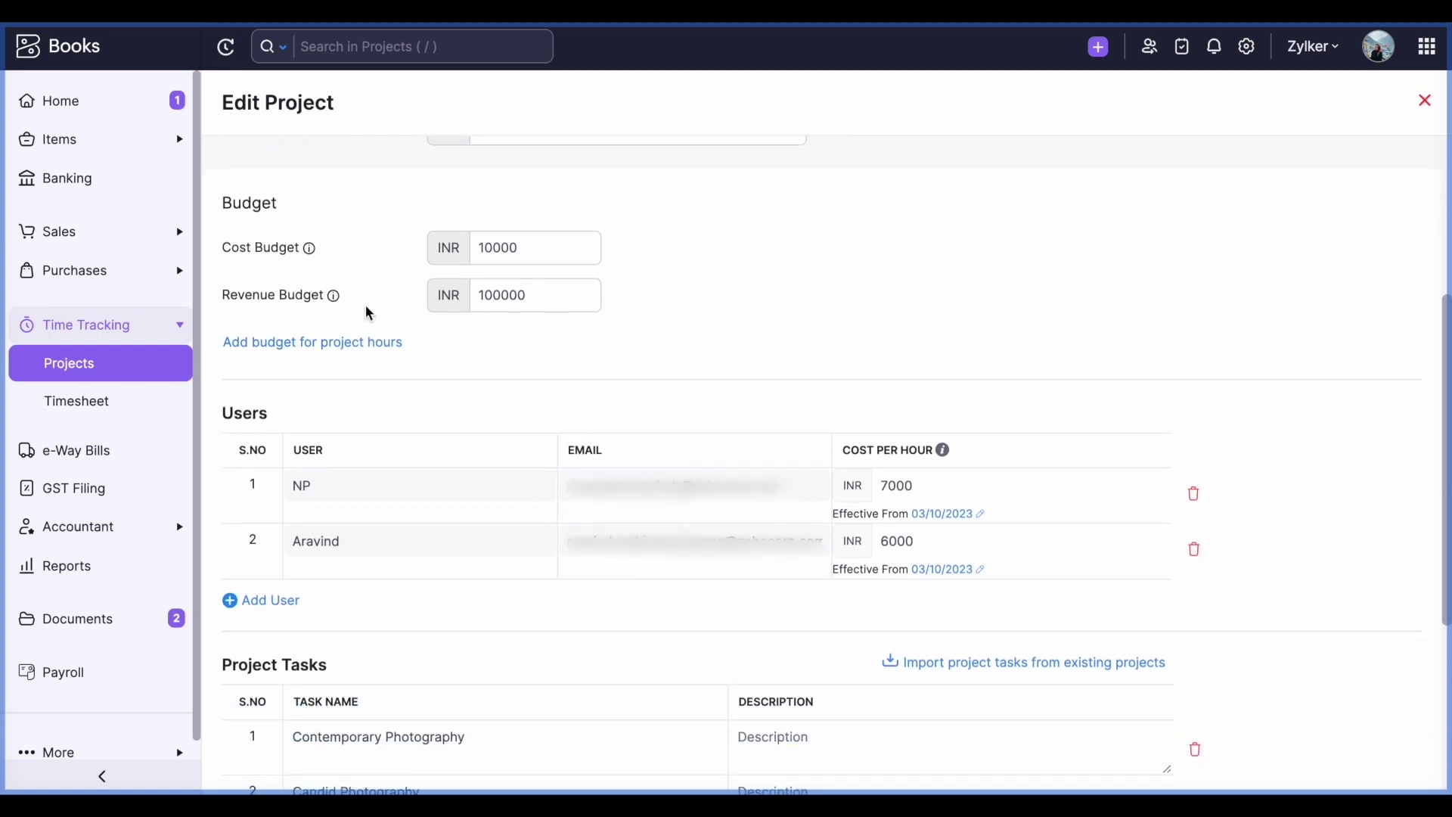
Add a budget for project hours, trying Hours Per Task and settling on Hours Per Staff as the hours budget type
left_click(366, 344)
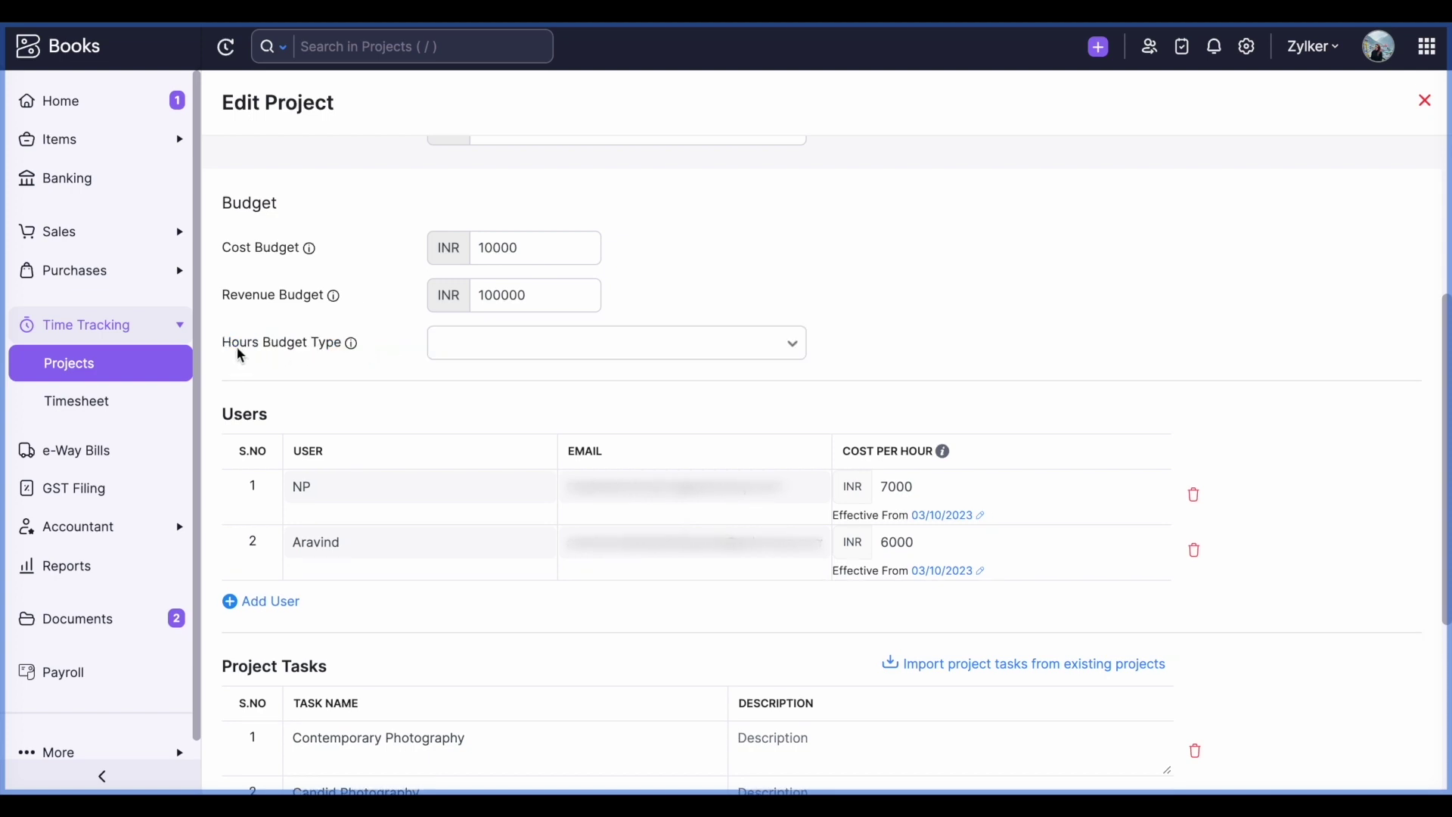
left_click(485, 354)
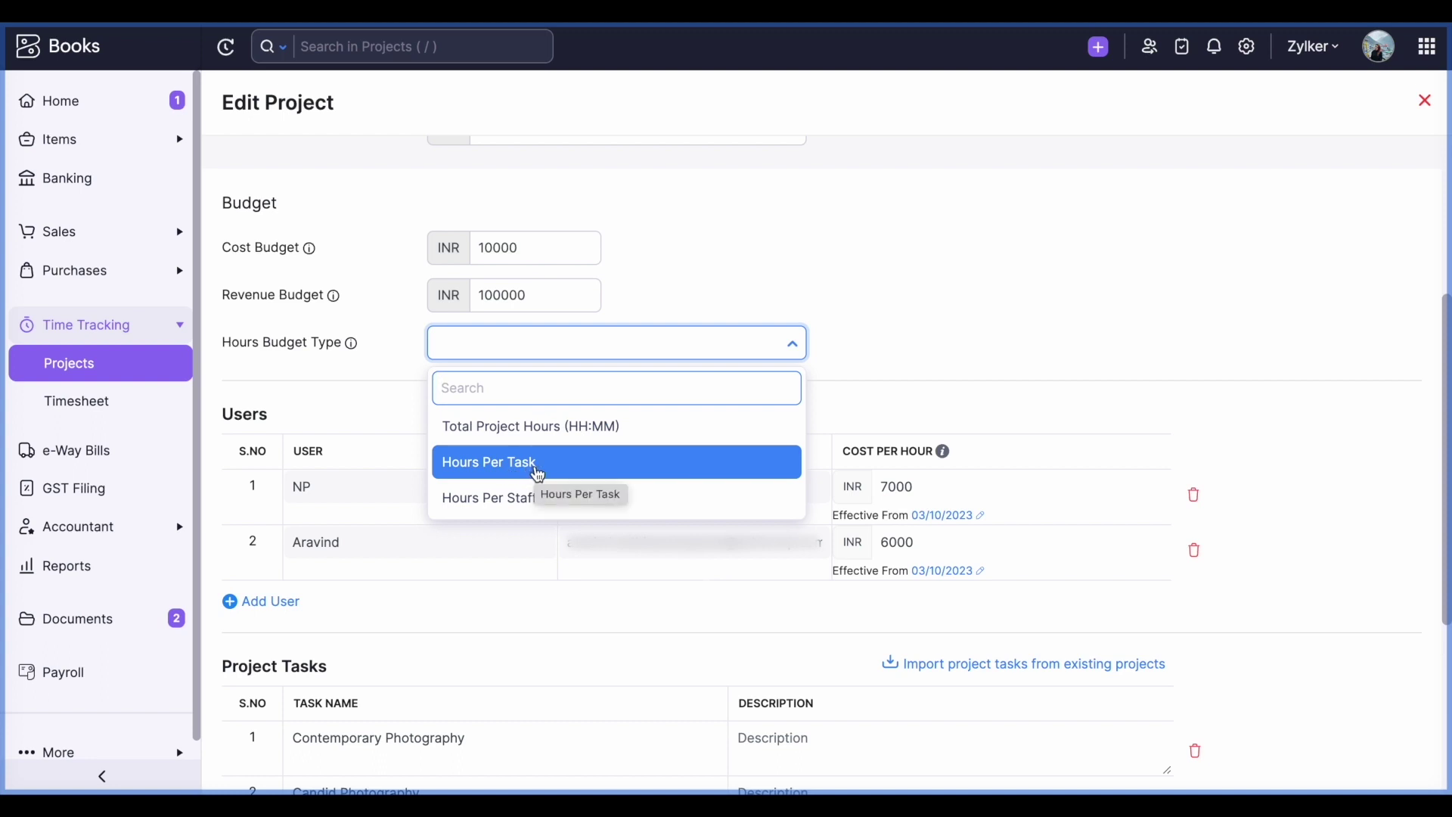
left_click(601, 473)
left_click(520, 354)
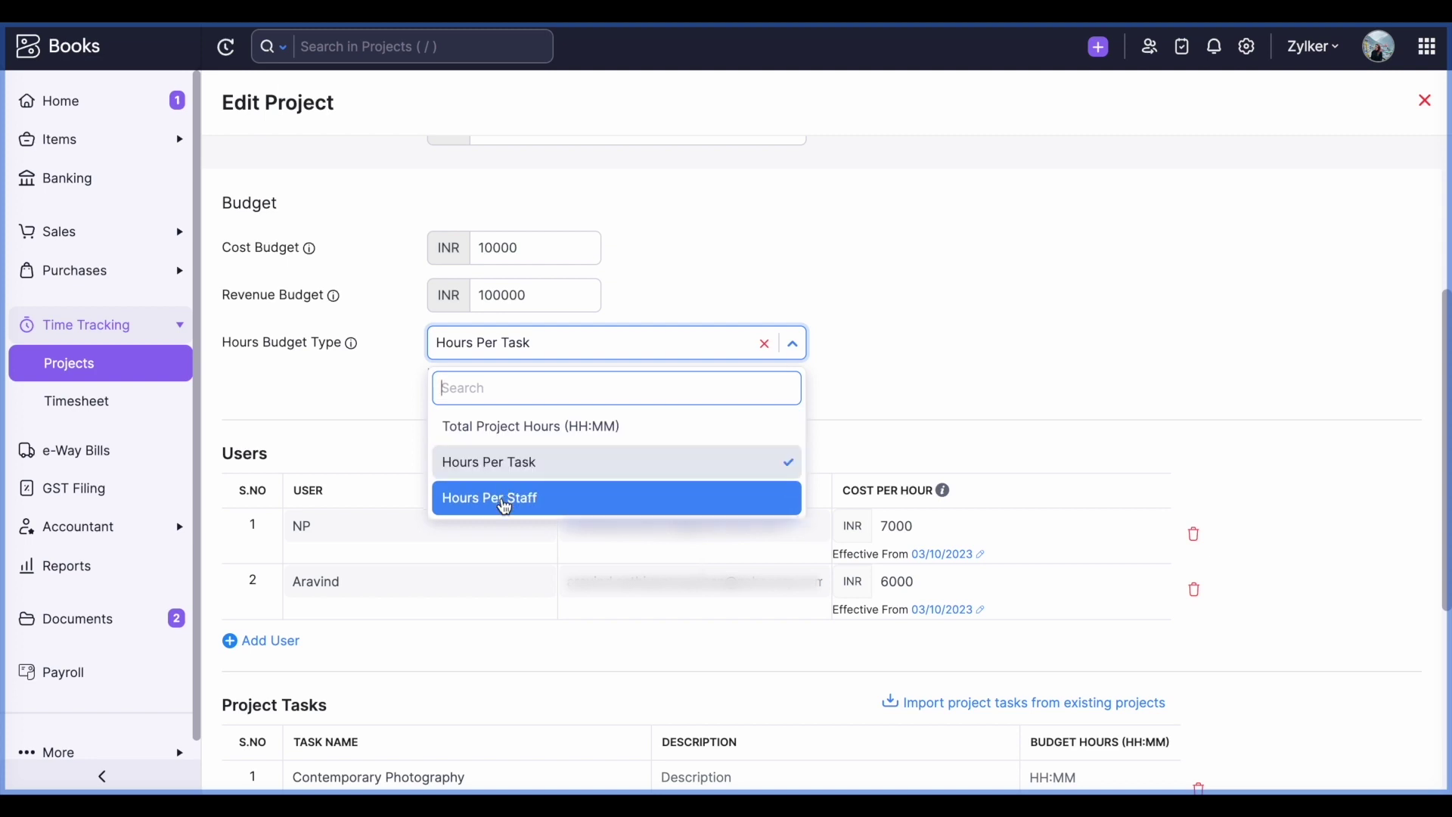
left_click(505, 501)
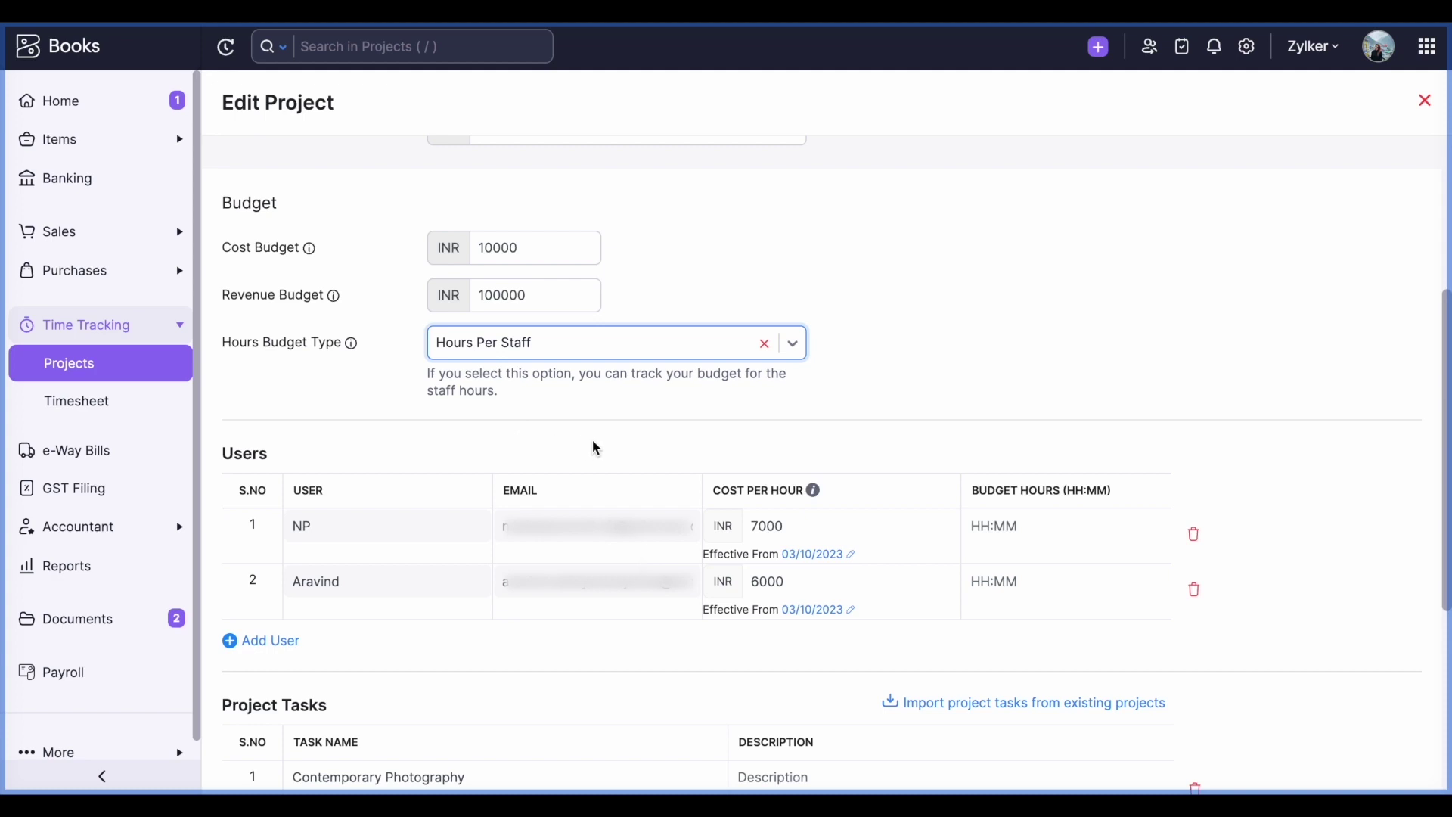
Examine the project users' cost per hour, its effective-from date settings and the budget hours fields
scroll(594, 447, "down", 2)
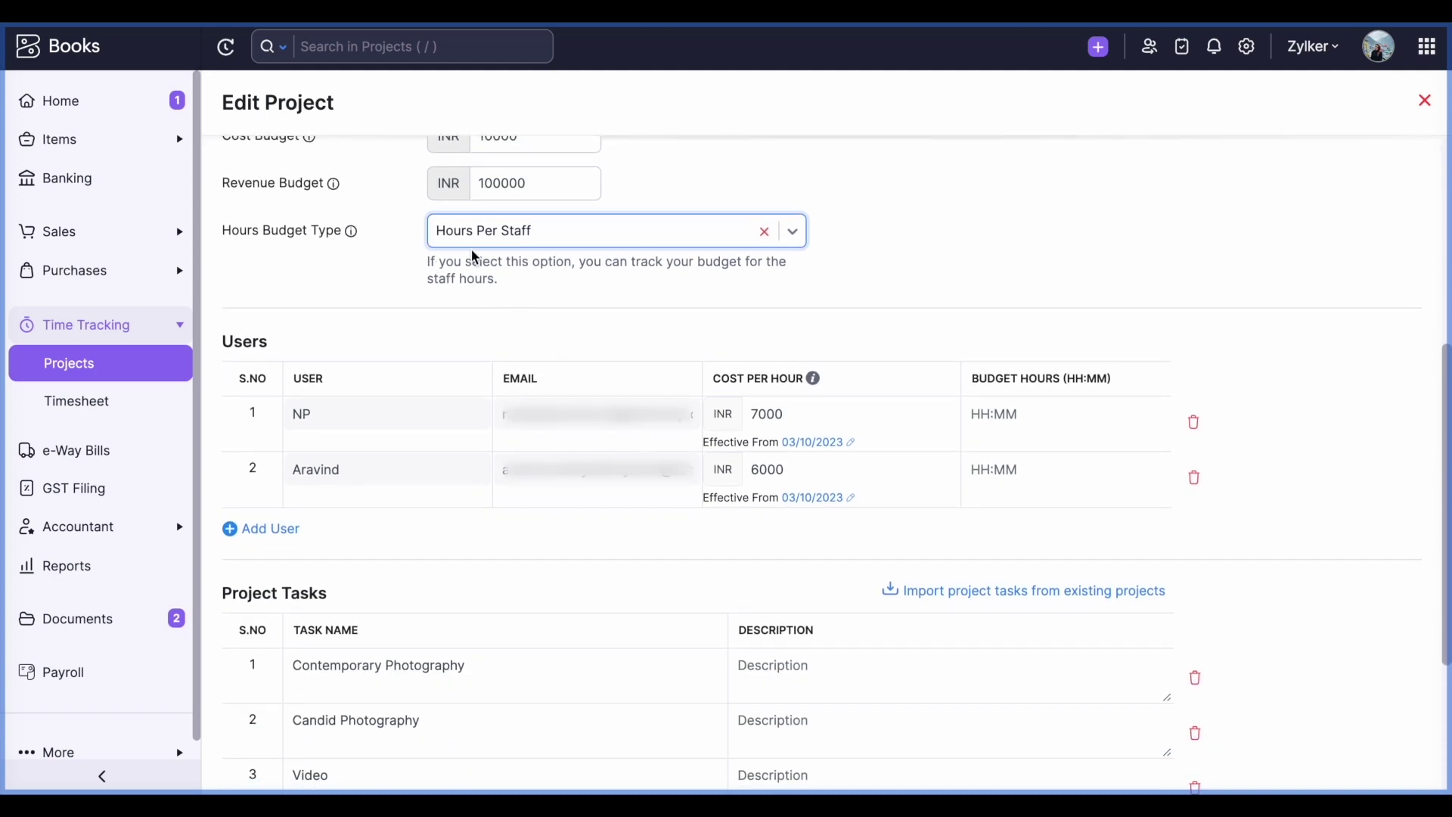
scroll(561, 344, "down", 2)
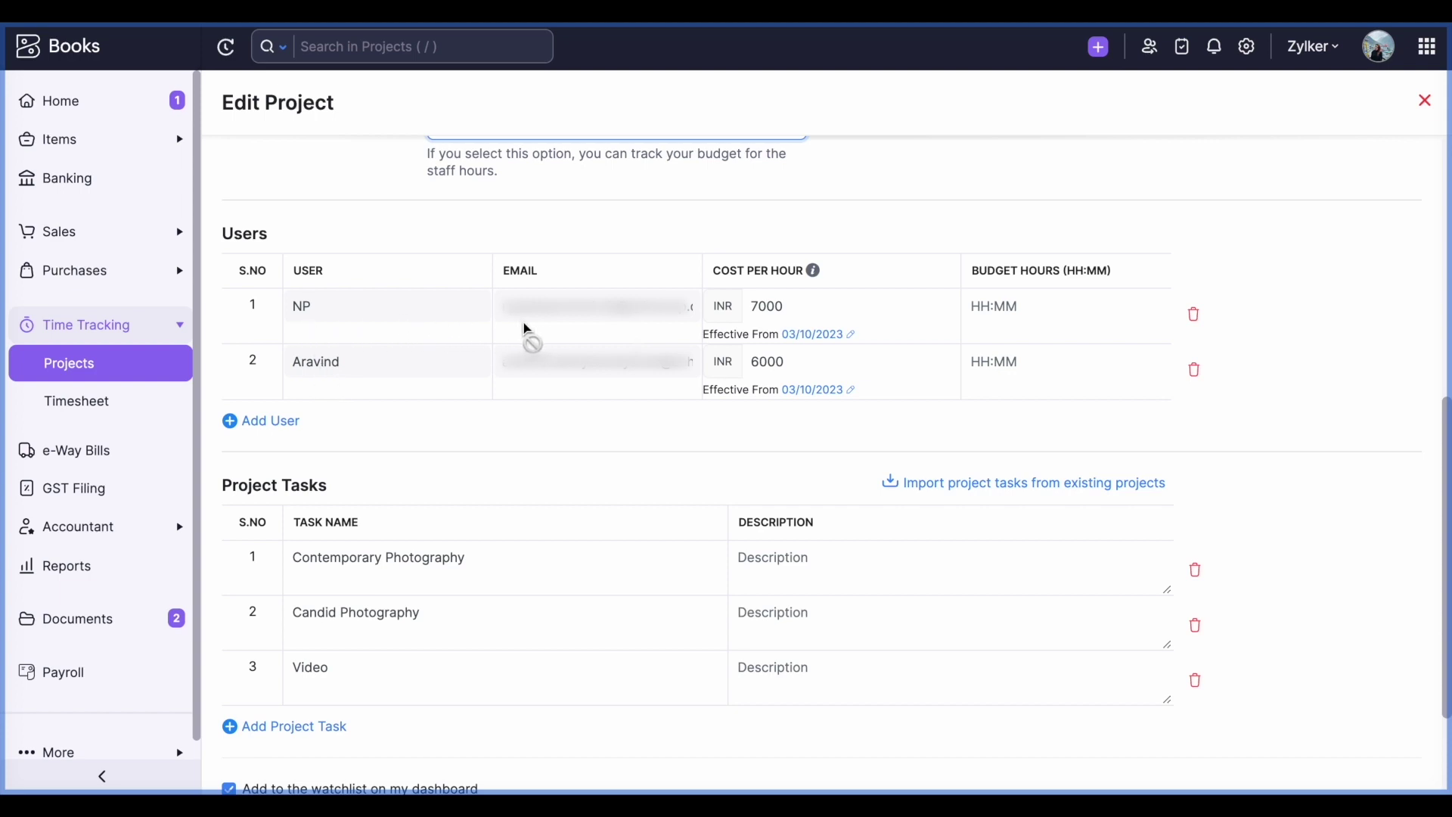
left_click(751, 305)
left_click(851, 335)
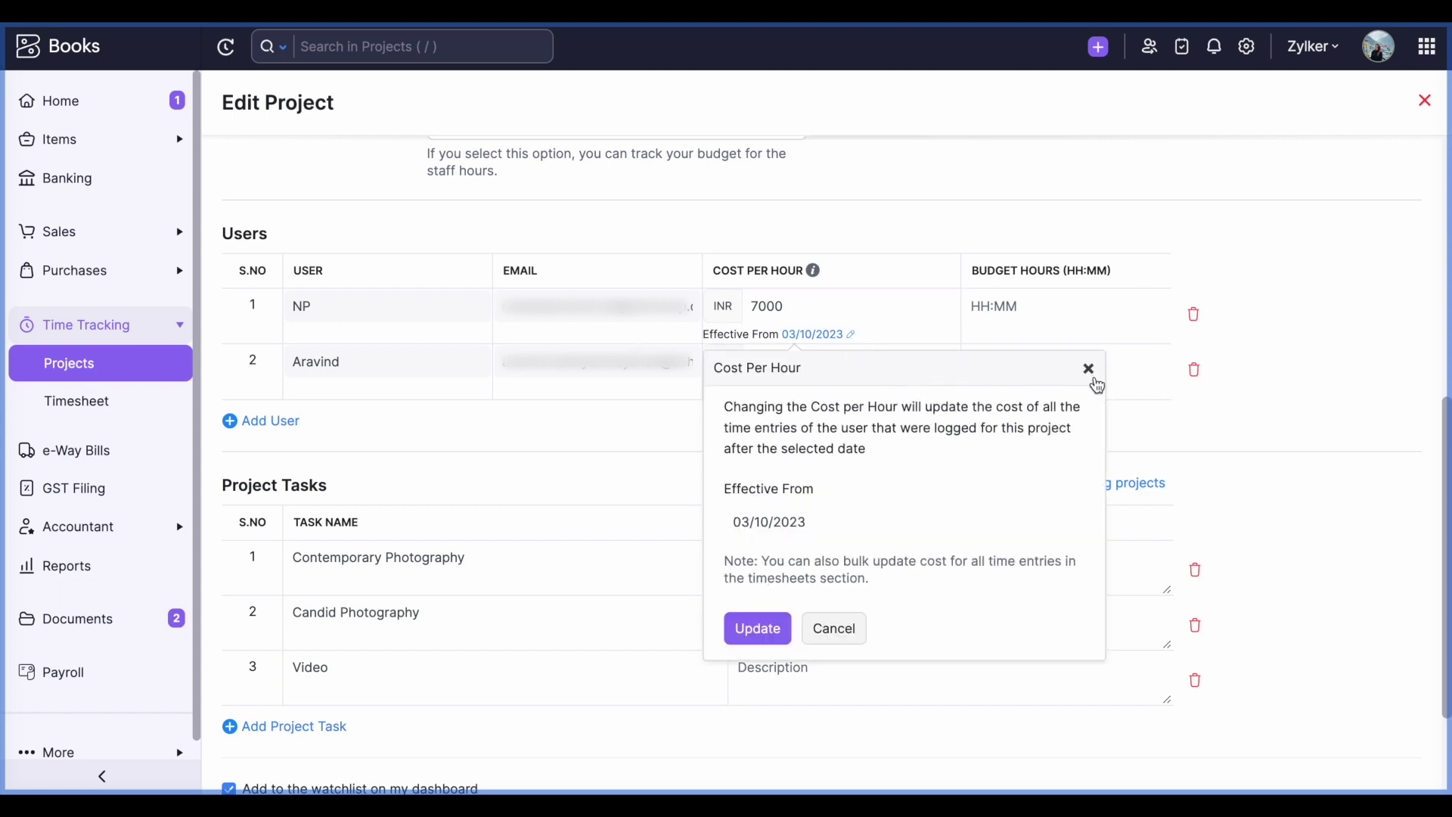
left_click(1089, 368)
scroll(900, 271, "up", 1)
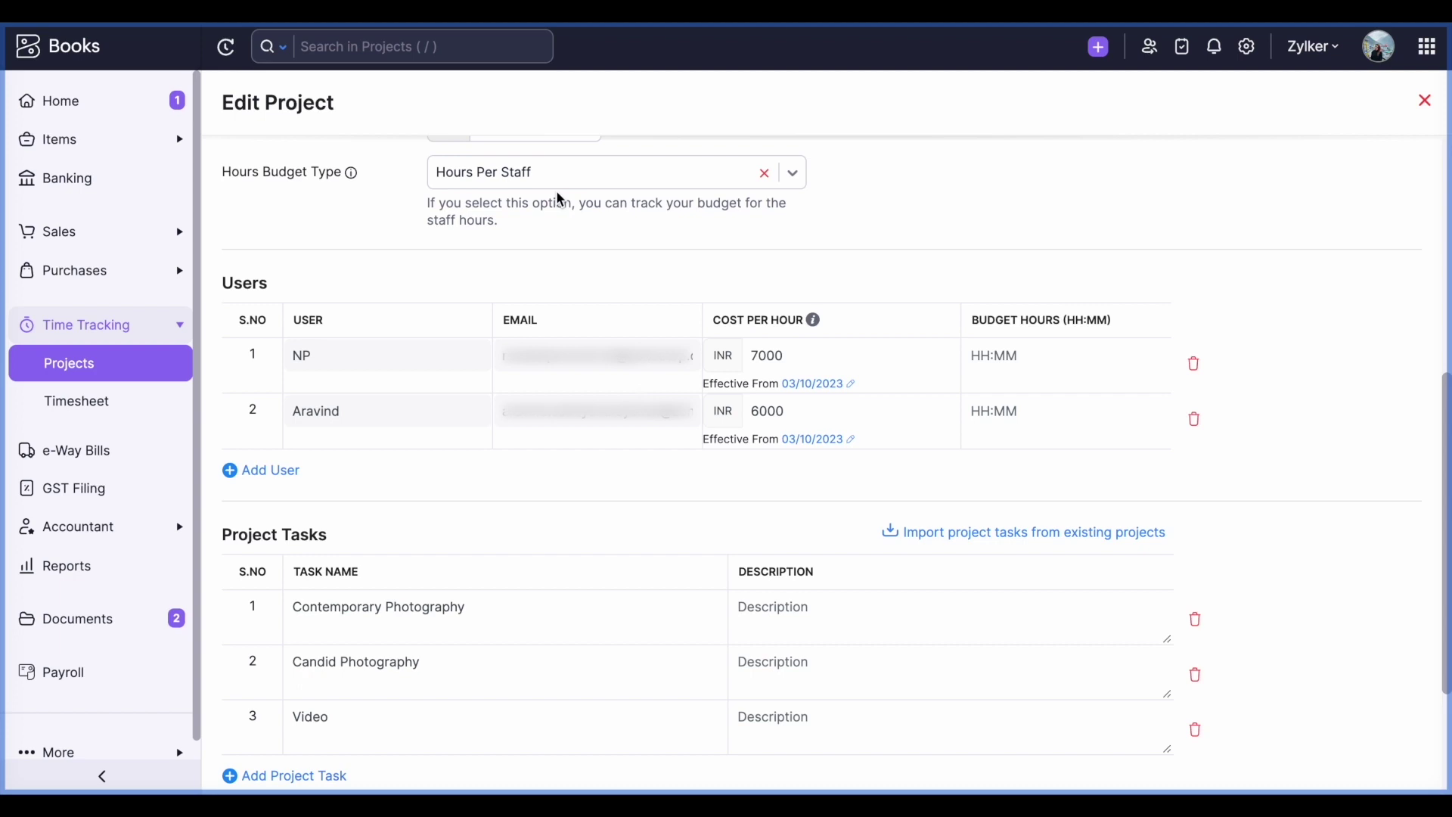
left_click(991, 364)
Examine the names and descriptions in the project's task list
scroll(983, 392, "down", 3)
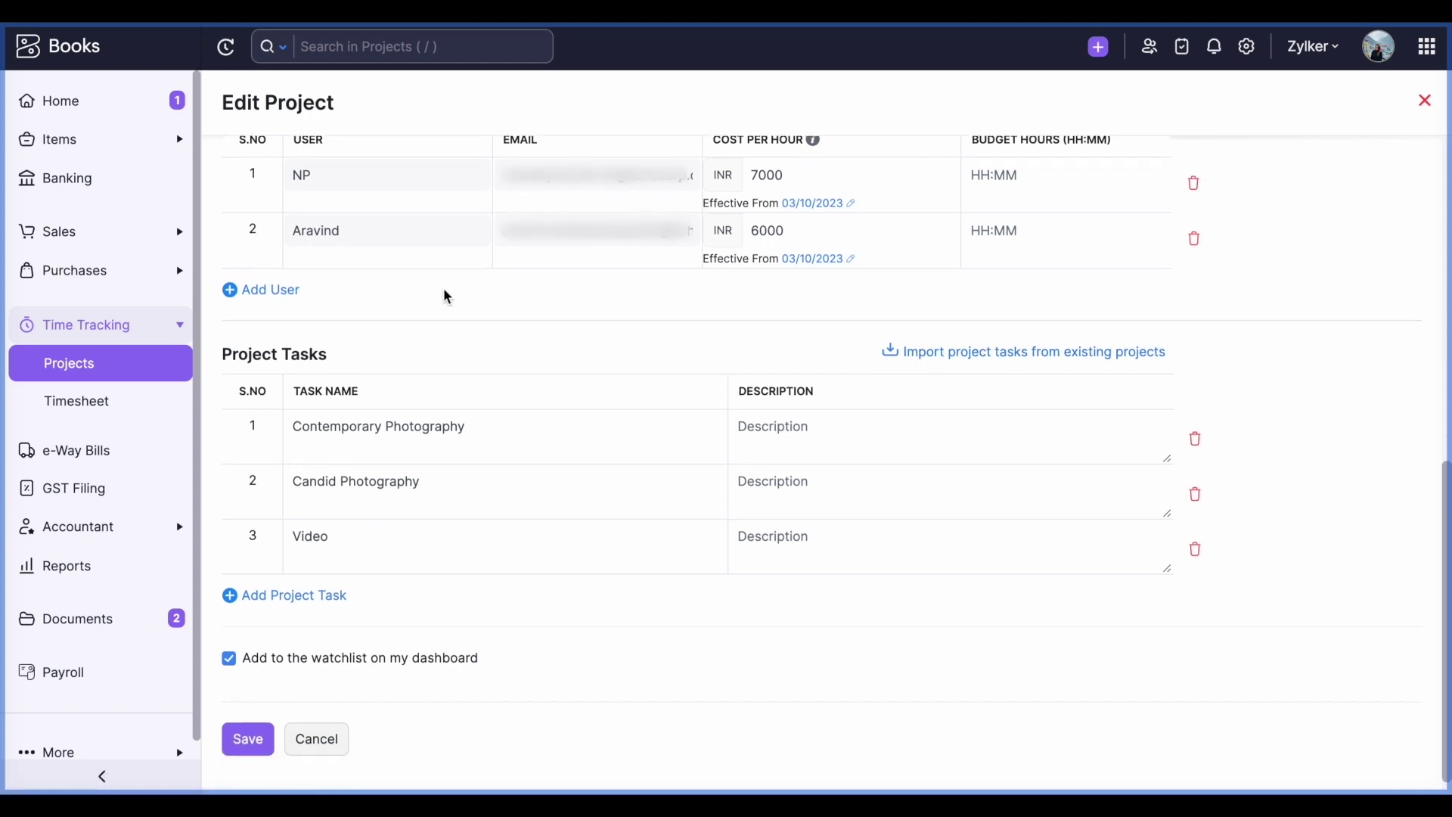
scroll(432, 366, "down", 1)
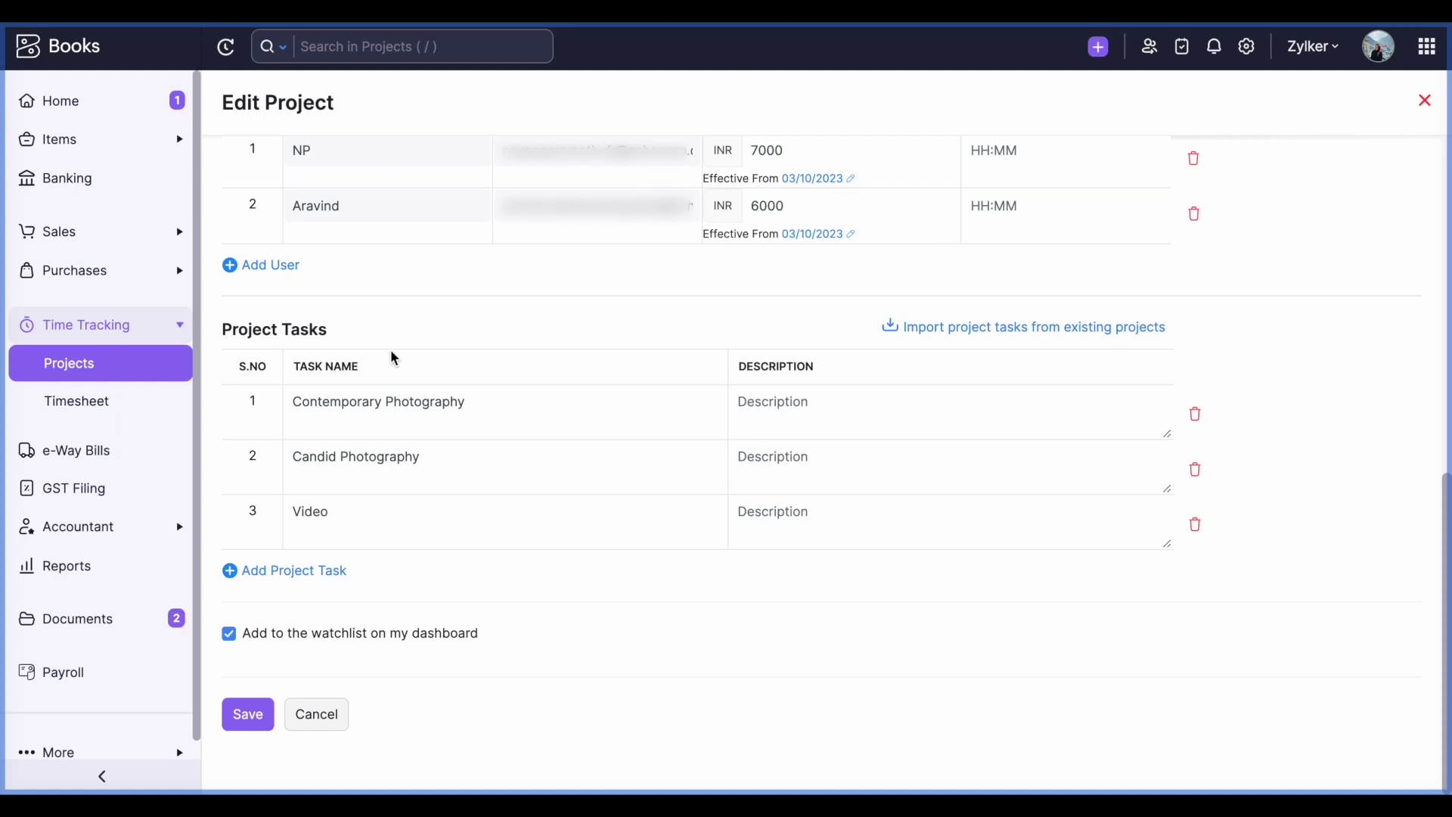
left_click(364, 482)
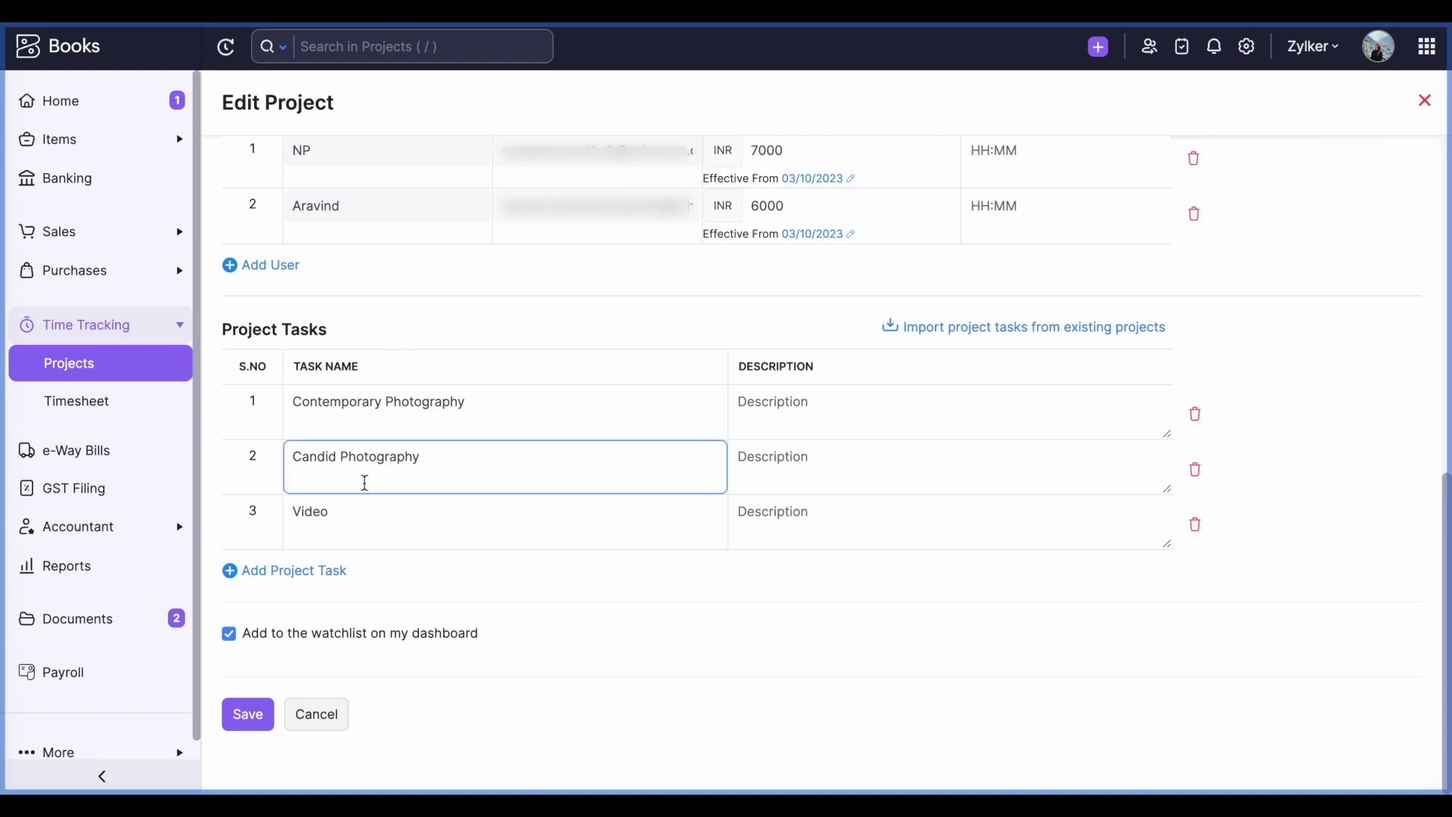
left_click(361, 520)
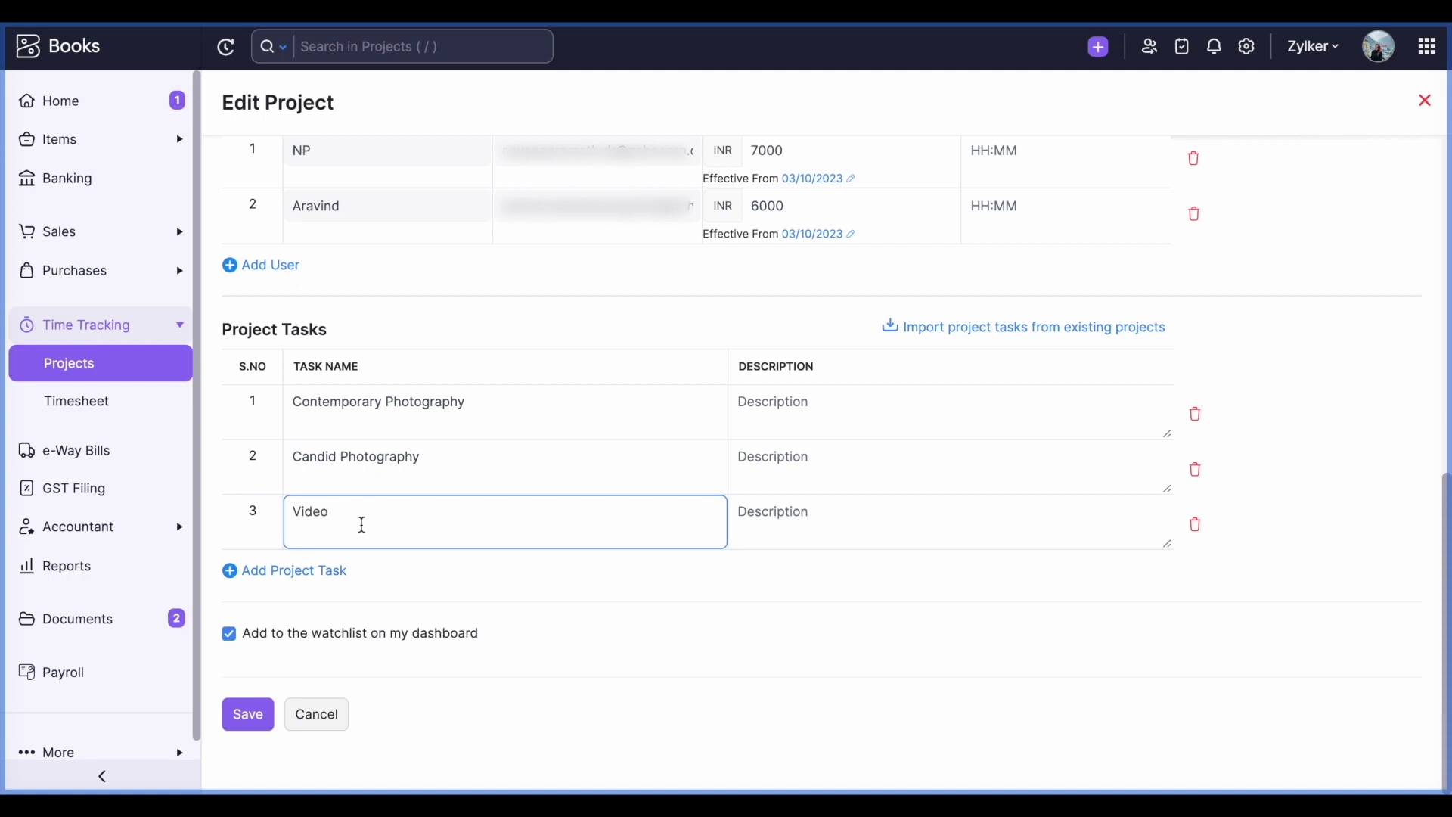
left_click(770, 426)
left_click(757, 482)
left_click(796, 348)
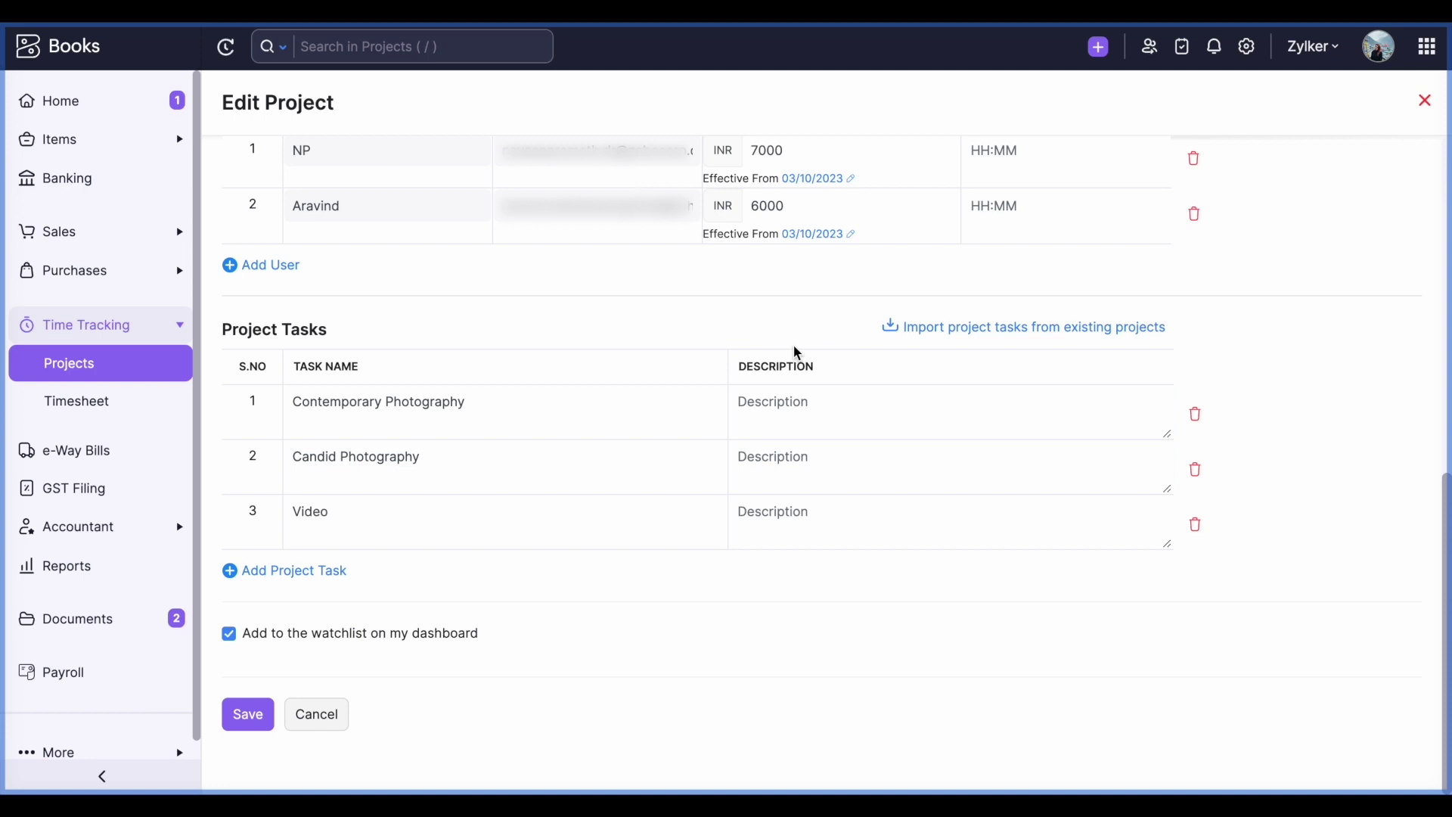
View the existing projects that tasks can be imported from, and cancel the project edit without saving
left_click(943, 335)
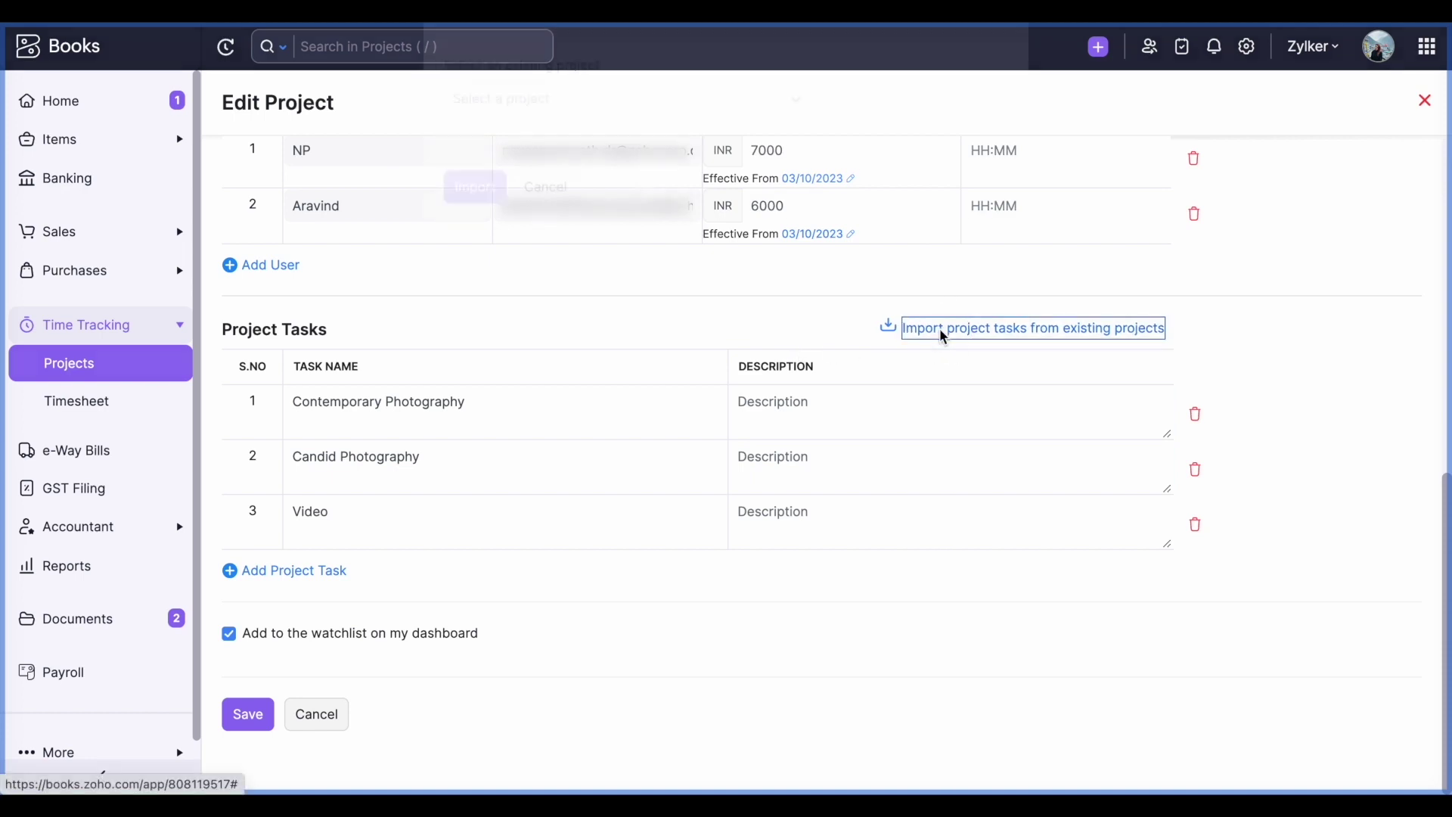
left_click(658, 155)
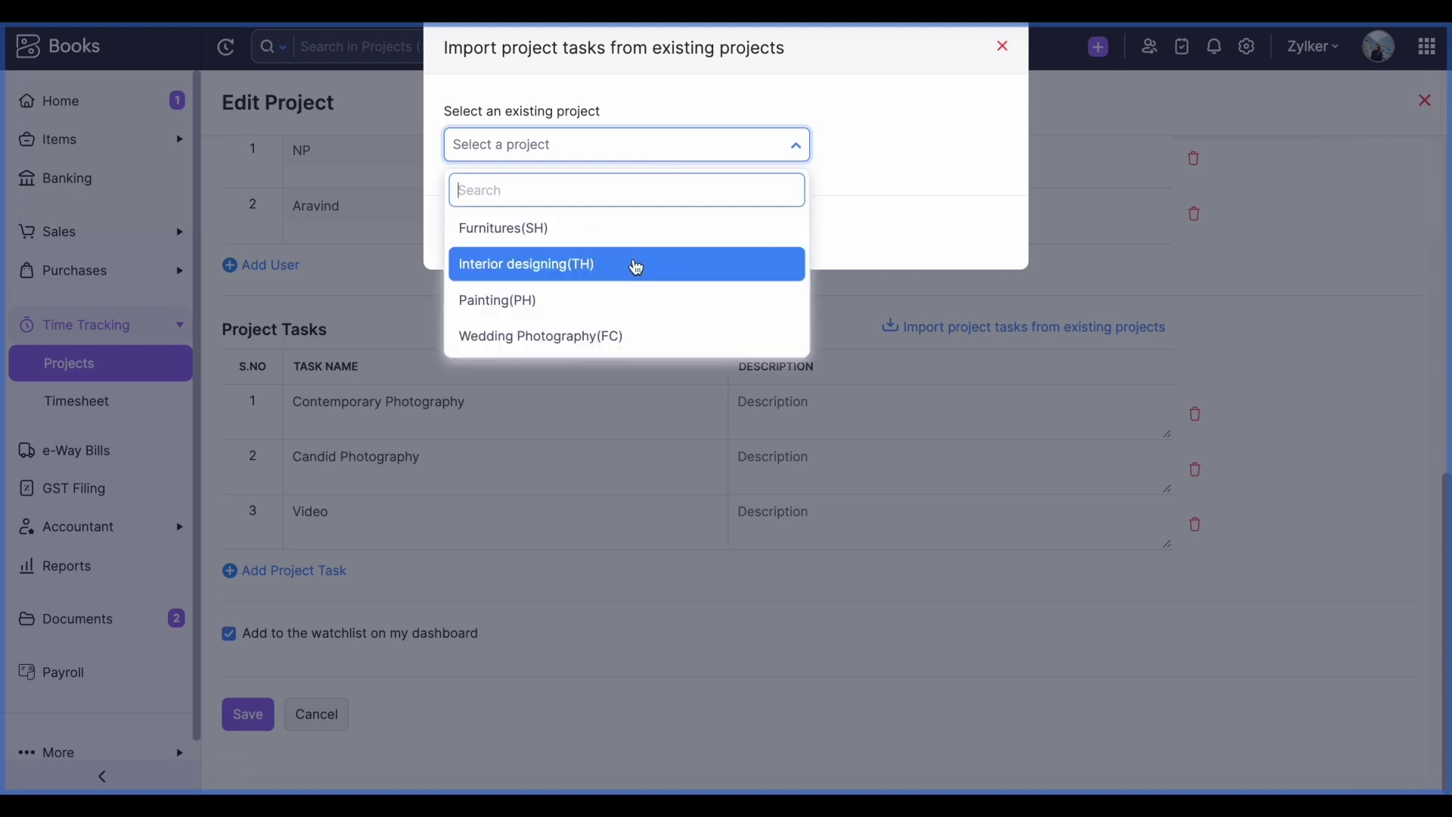
left_click(370, 574)
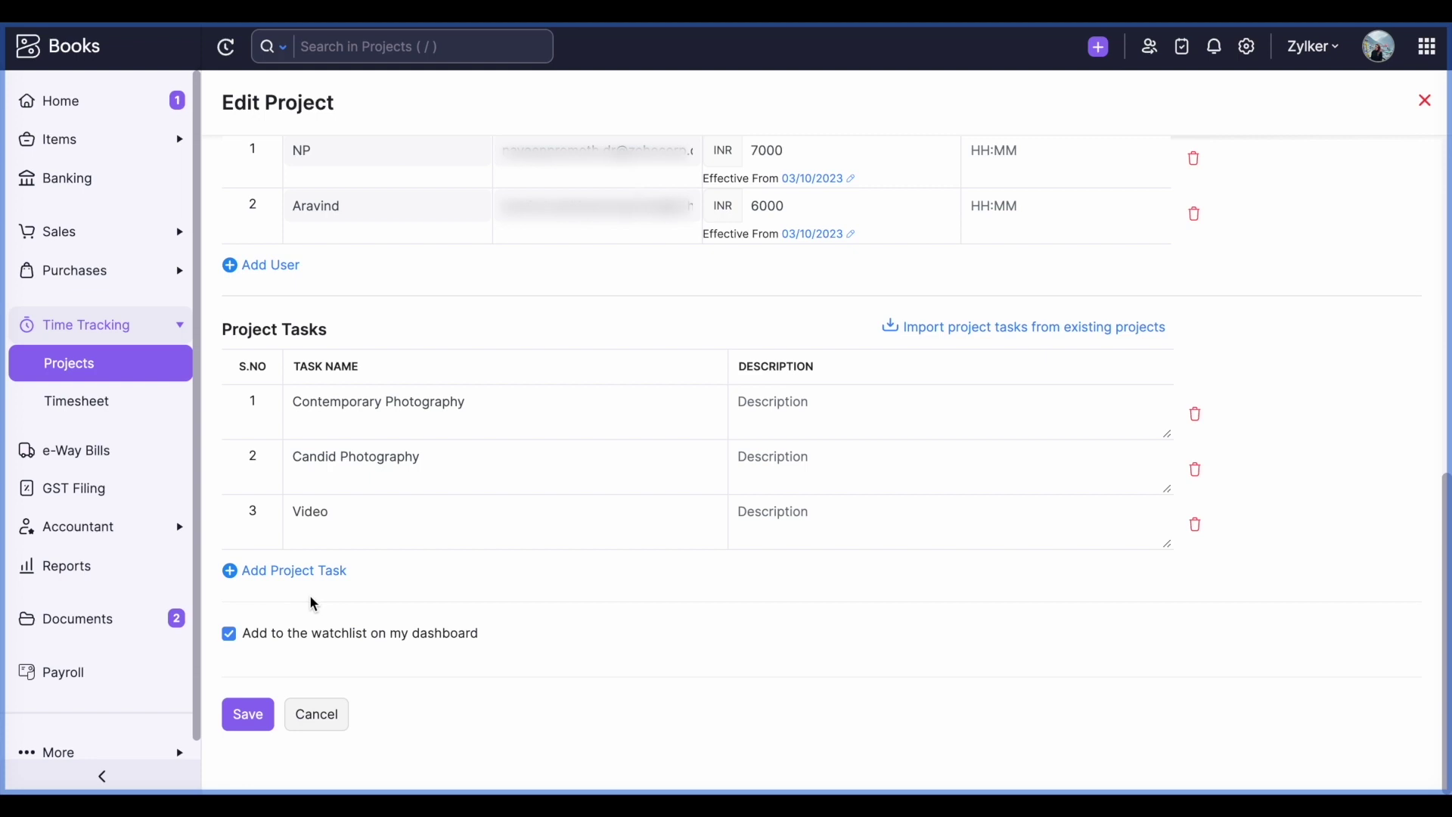
scroll(316, 590, "up", 2)
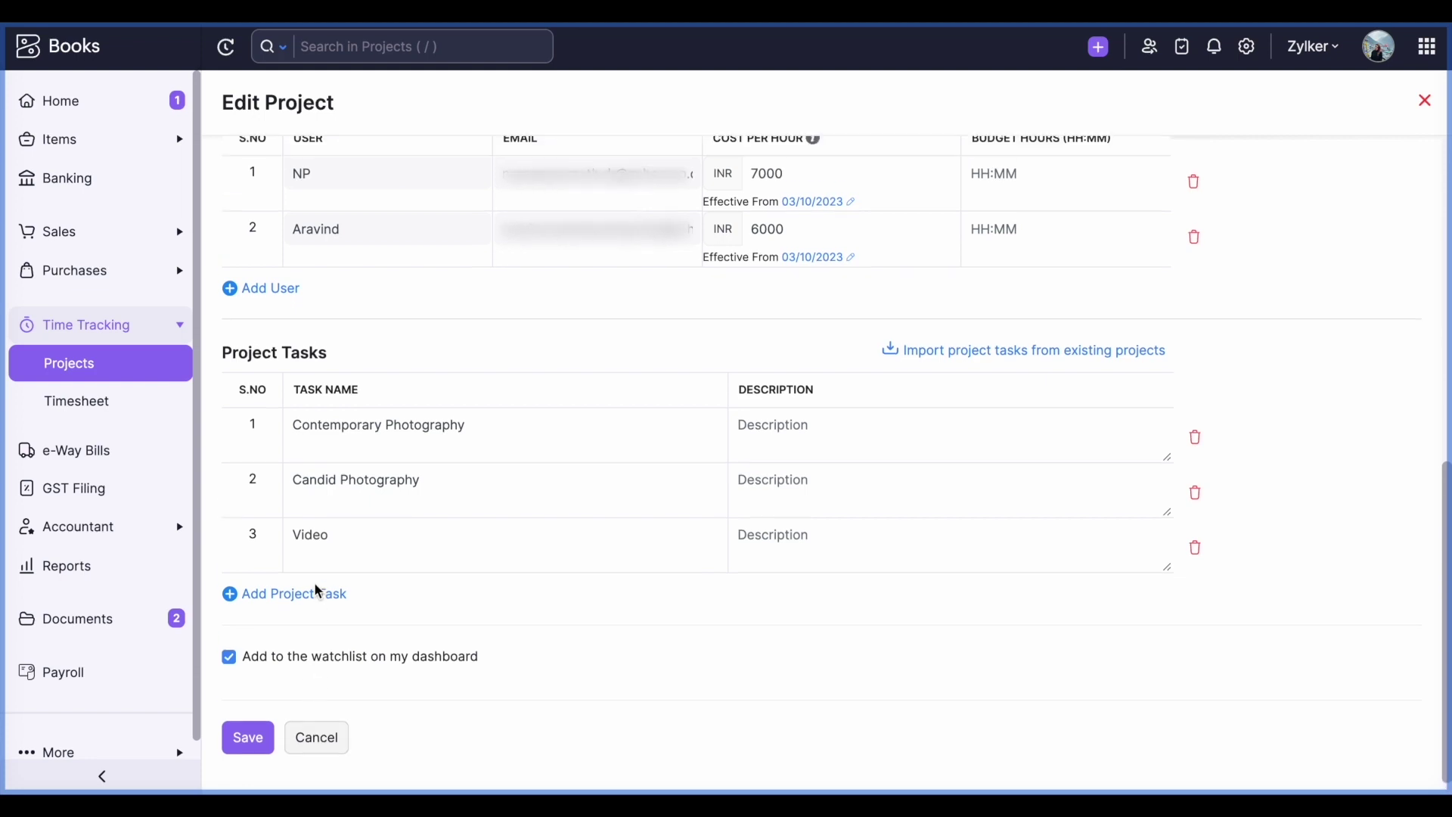
scroll(316, 589, "down", 2)
left_click(317, 713)
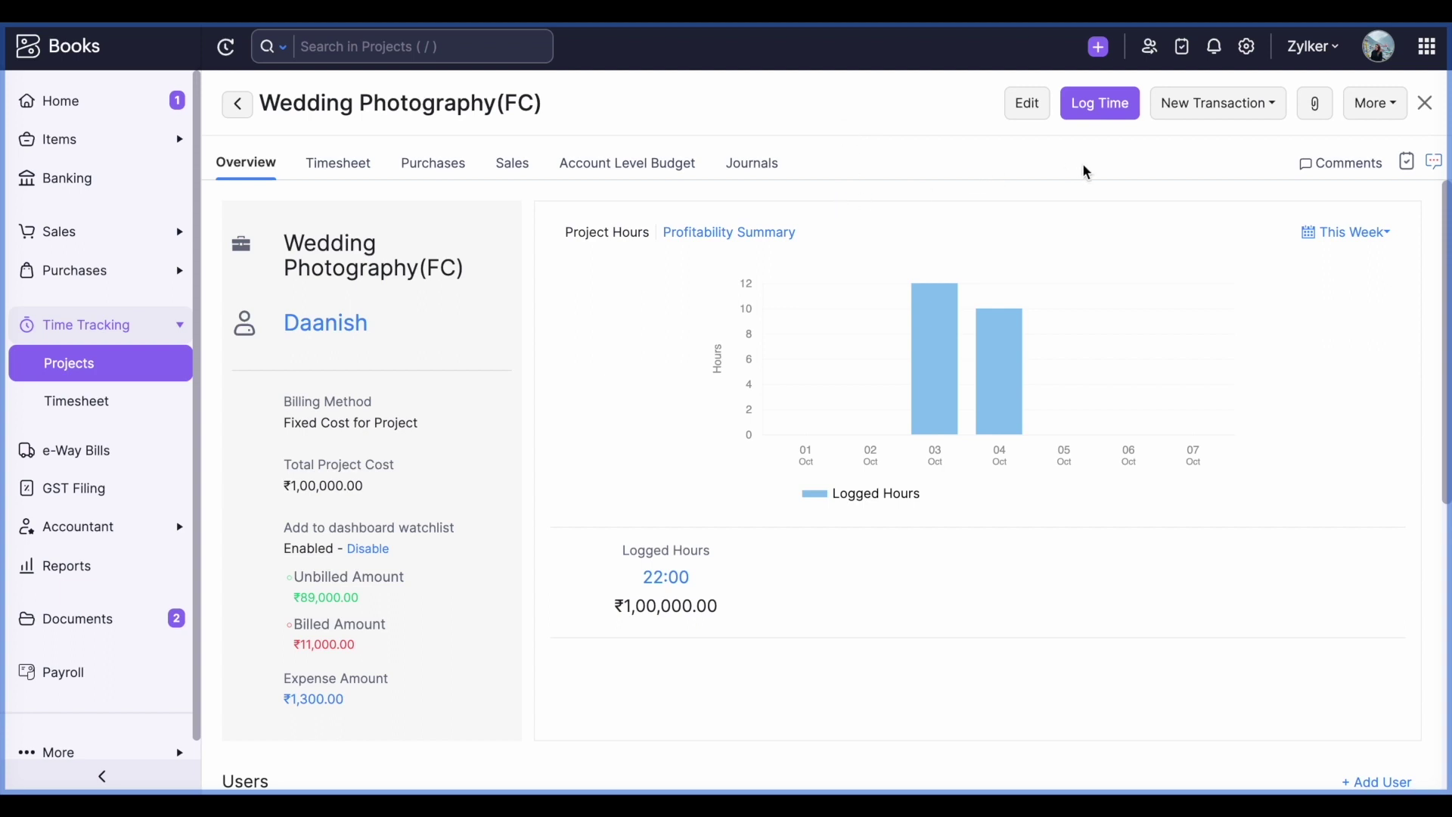
Open a new time log entry for the project, examine its task, time spent, user and notes fields, and cancel it
left_click(1100, 111)
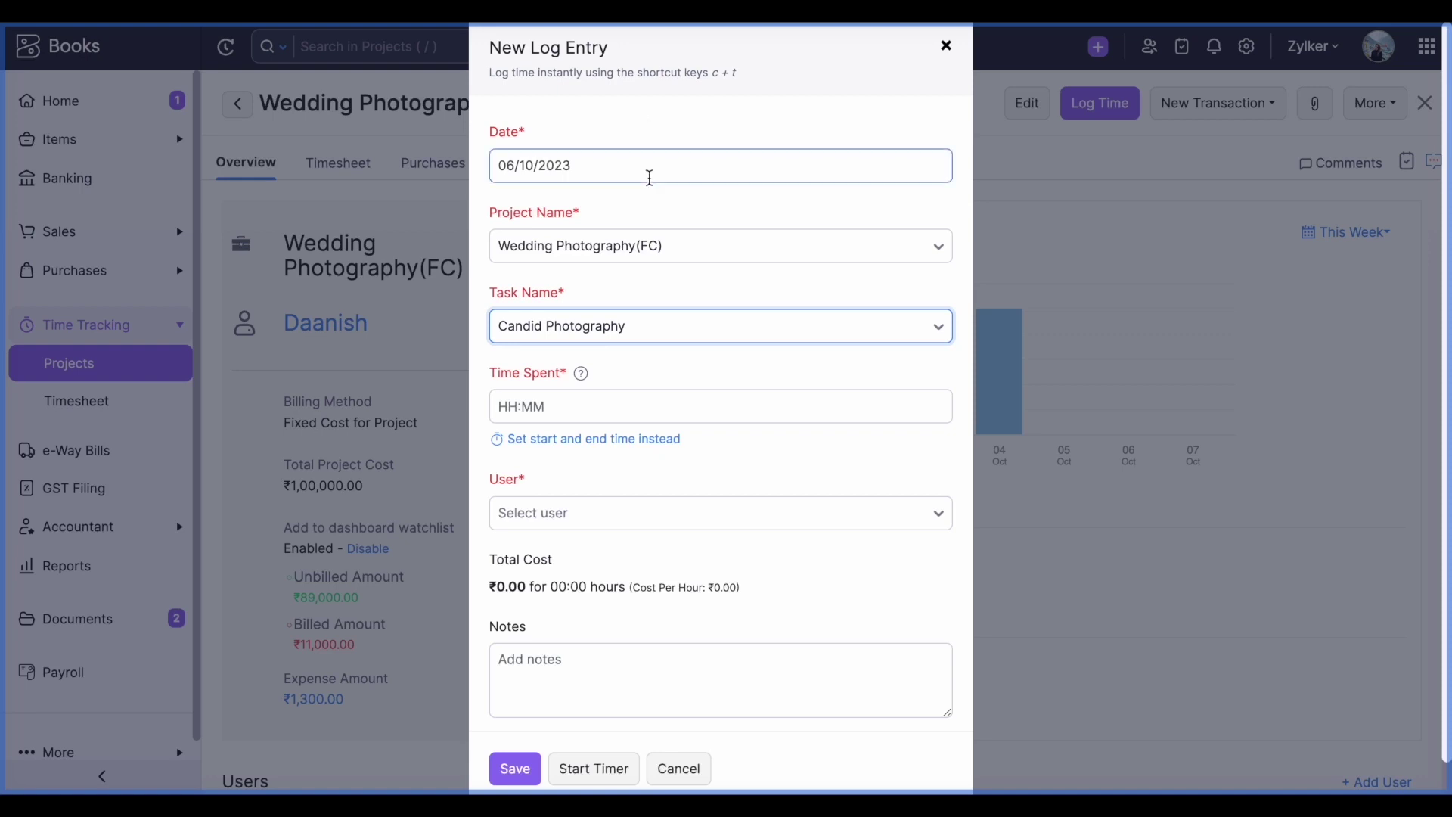
scroll(643, 214, "down", 1)
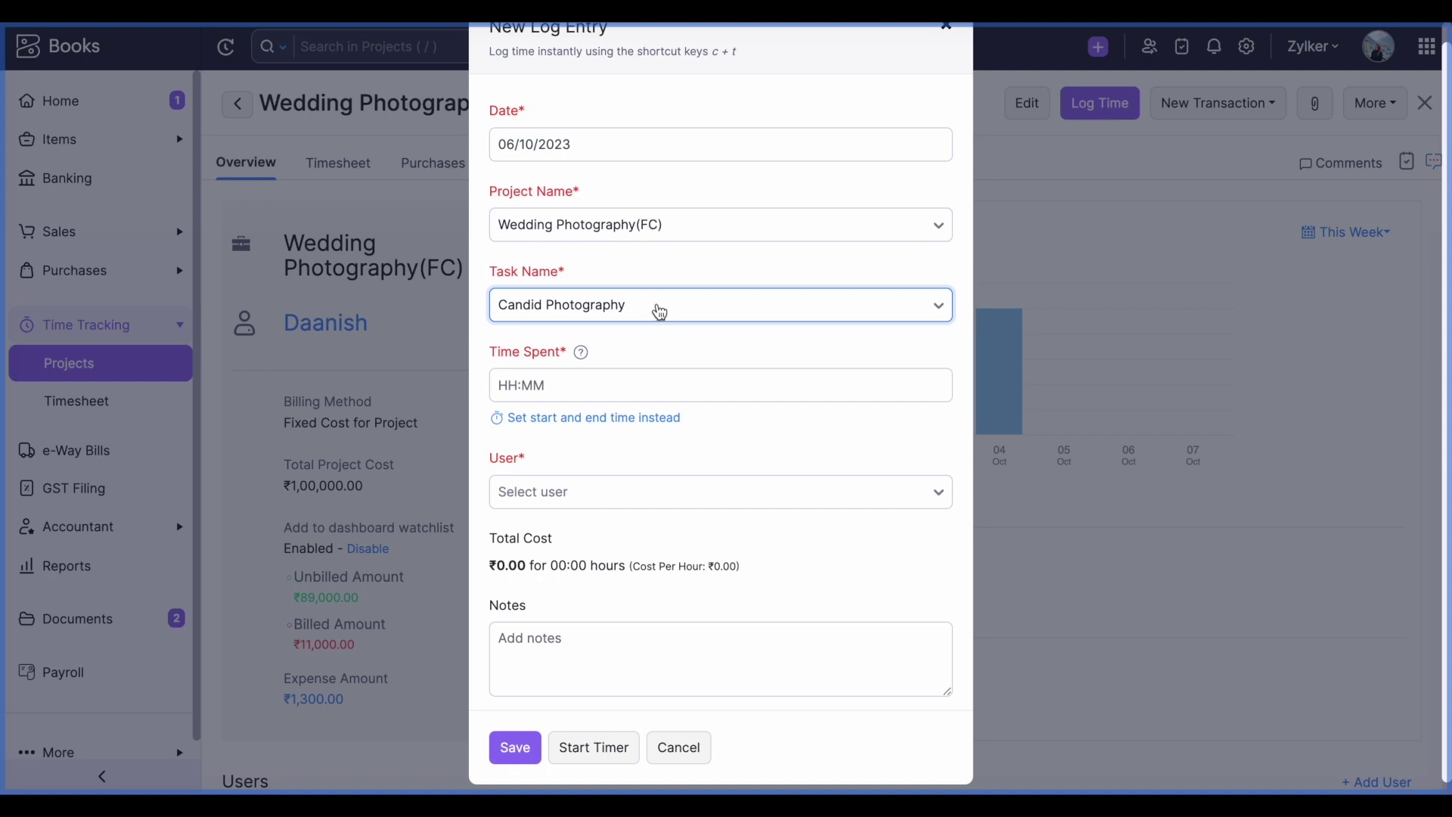
scroll(675, 351, "down", 1)
left_click(549, 370)
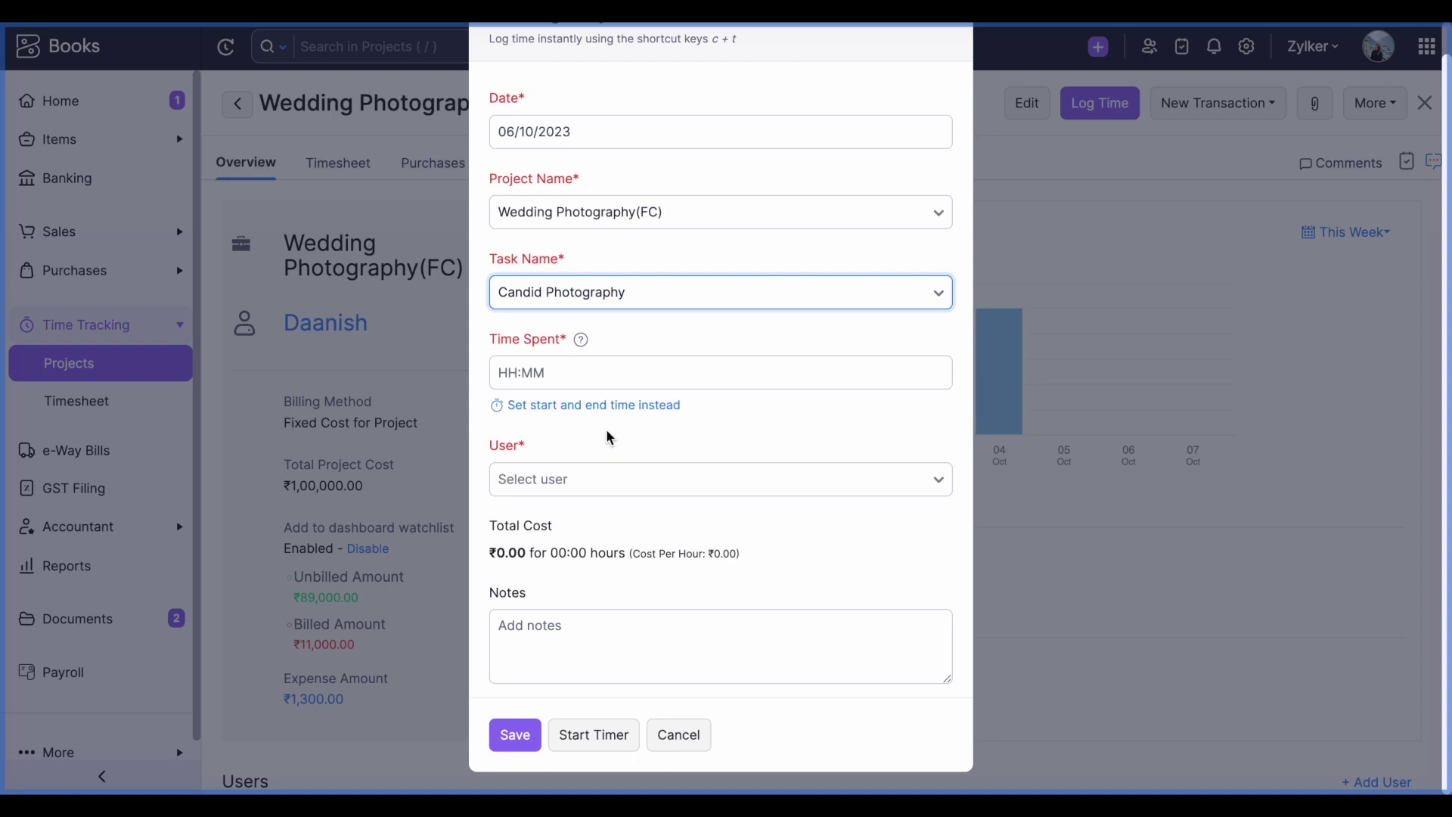
left_click(603, 480)
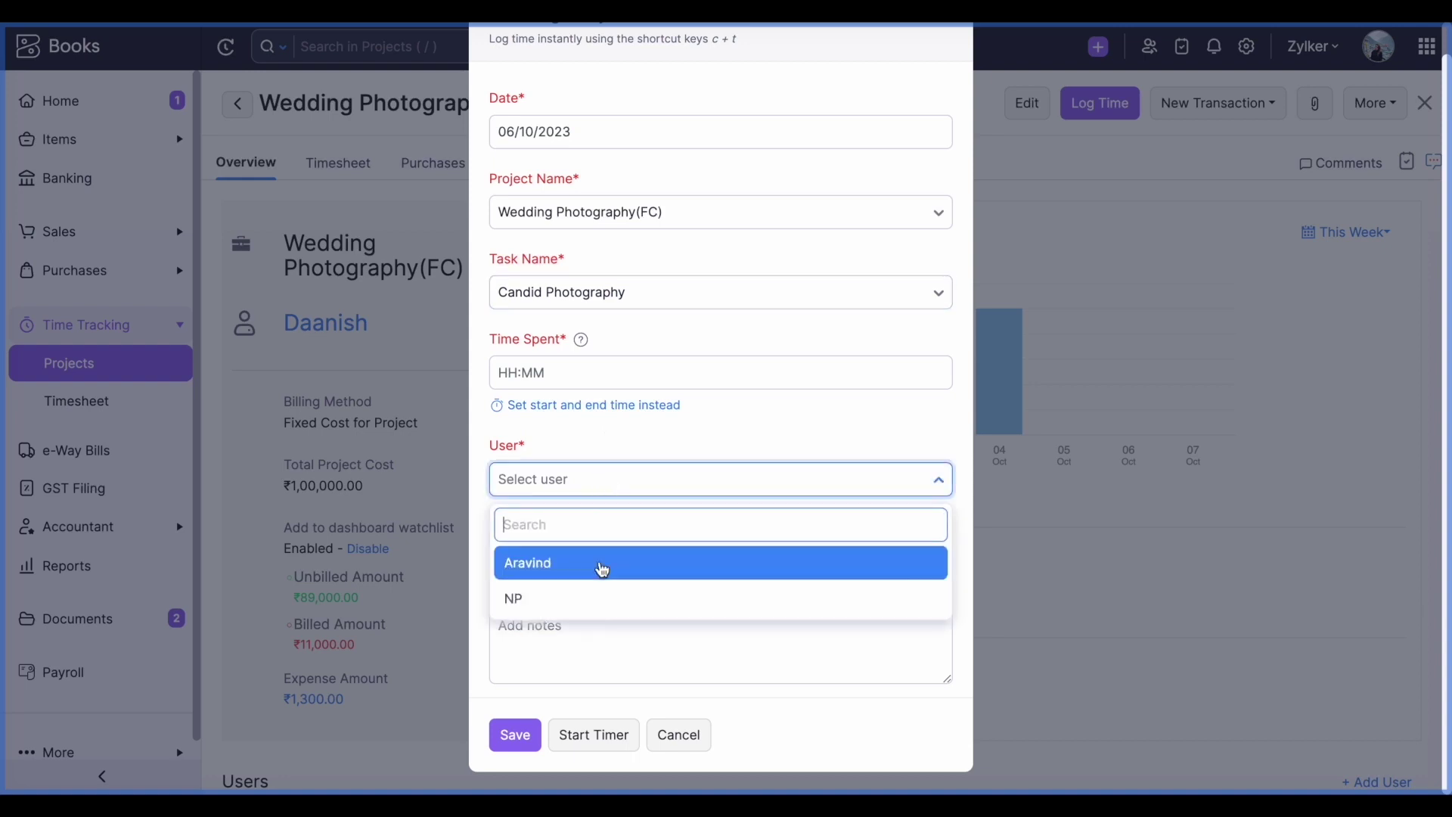
left_click(609, 475)
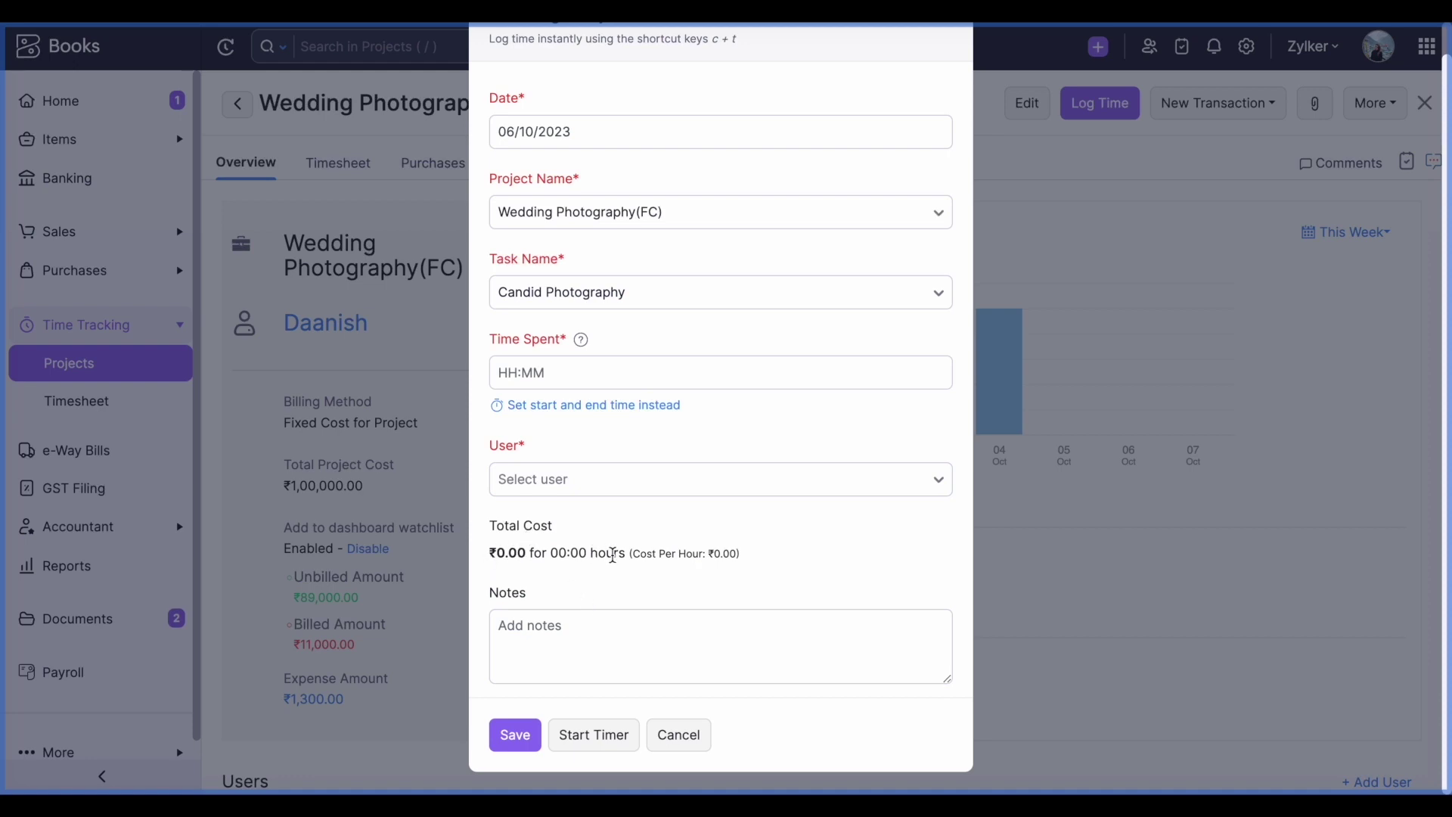
left_click(536, 652)
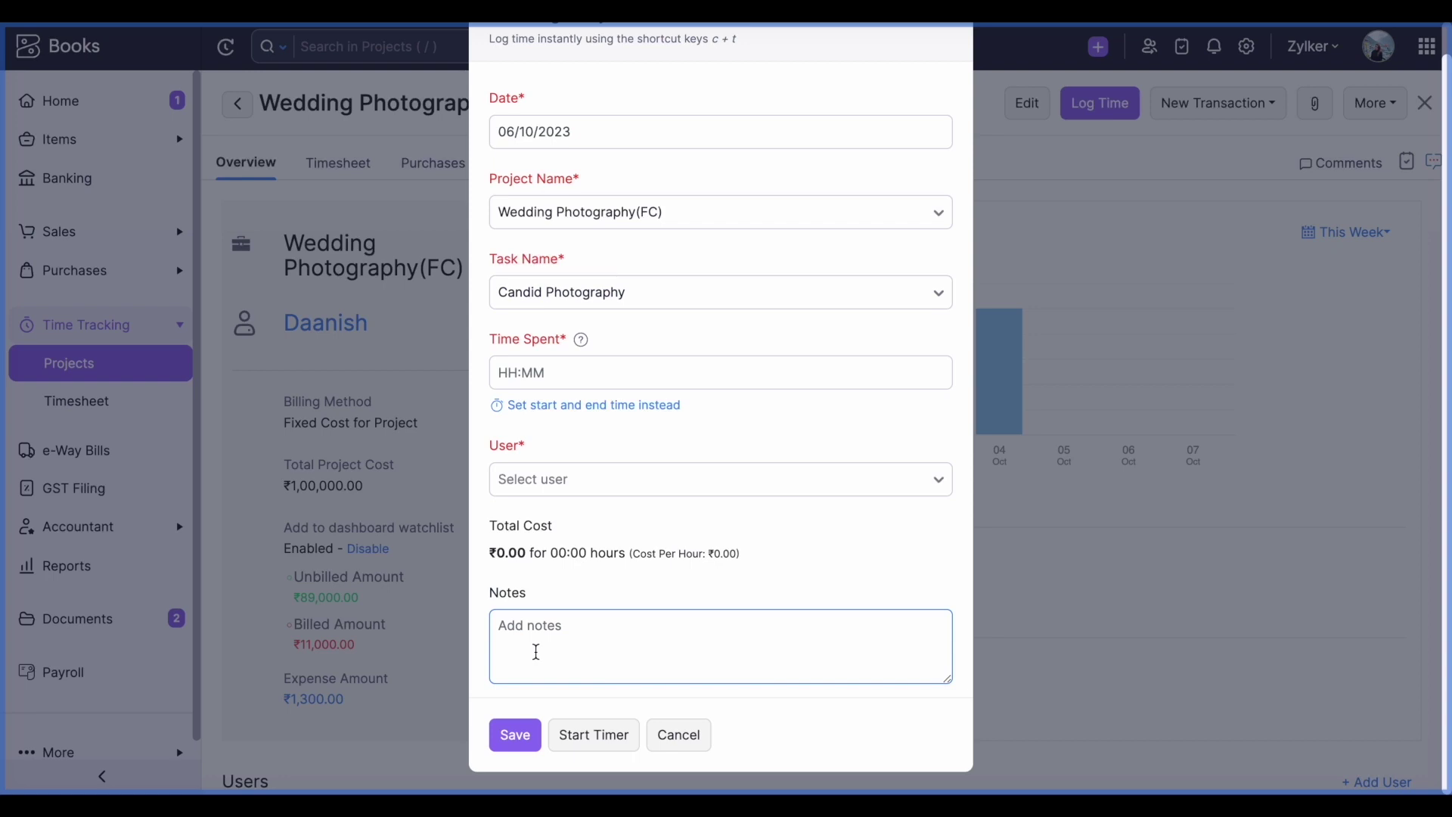
left_click(593, 738)
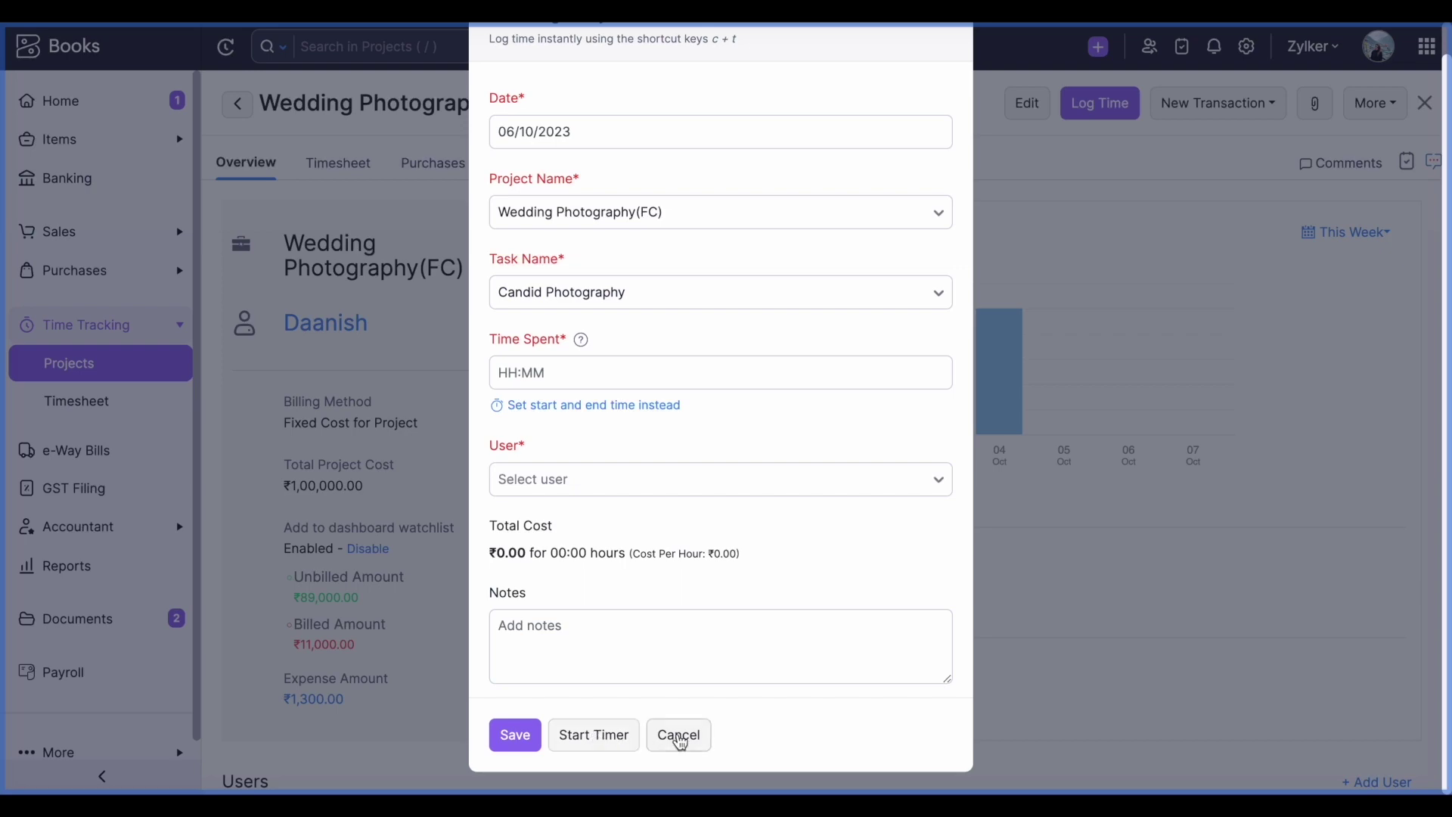
left_click(678, 738)
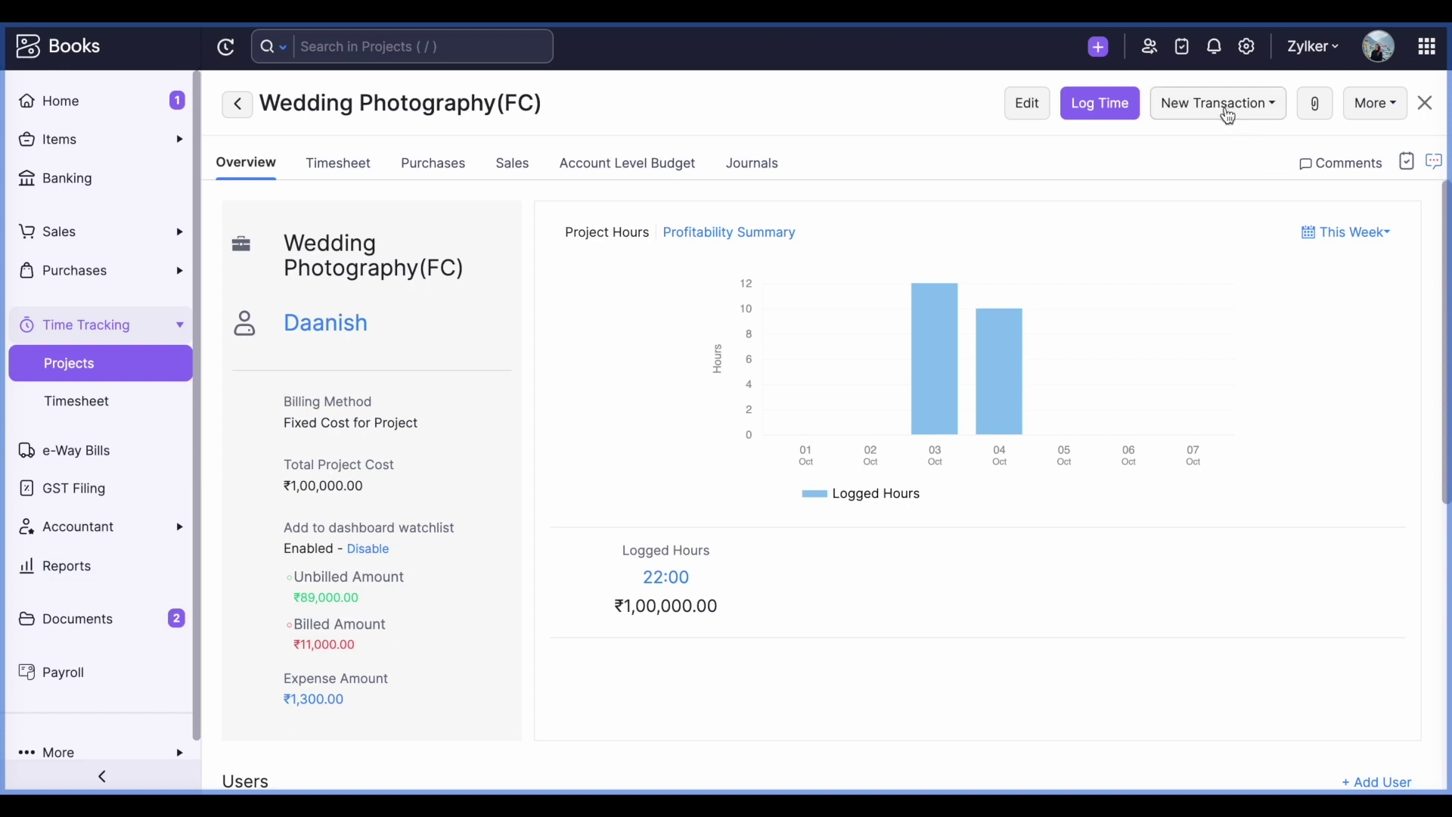
Review the sales and purchase transactions that can be created for the Wedding Photography(FC) project, and its file attachment options
left_click(1228, 116)
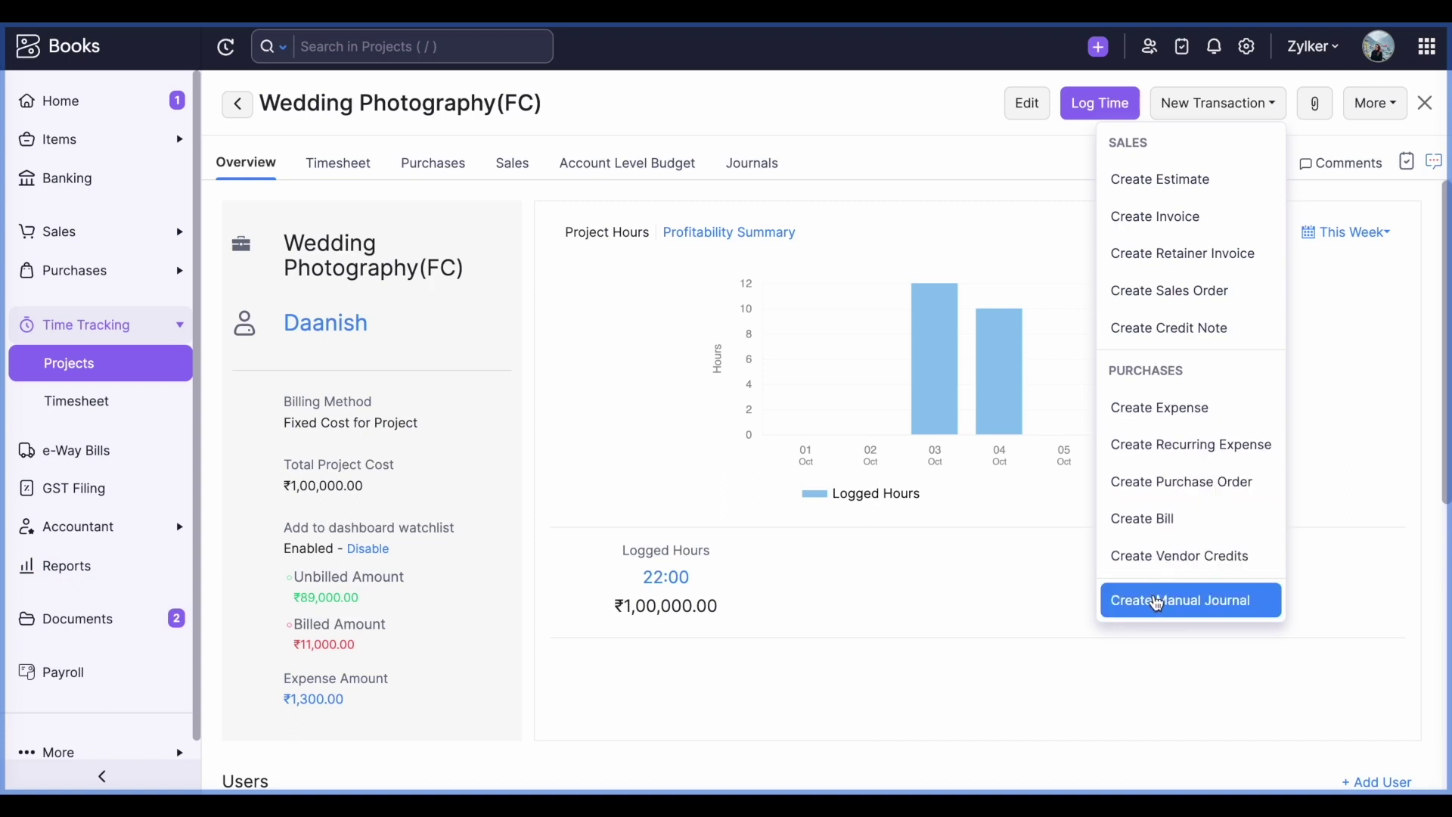
left_click(981, 196)
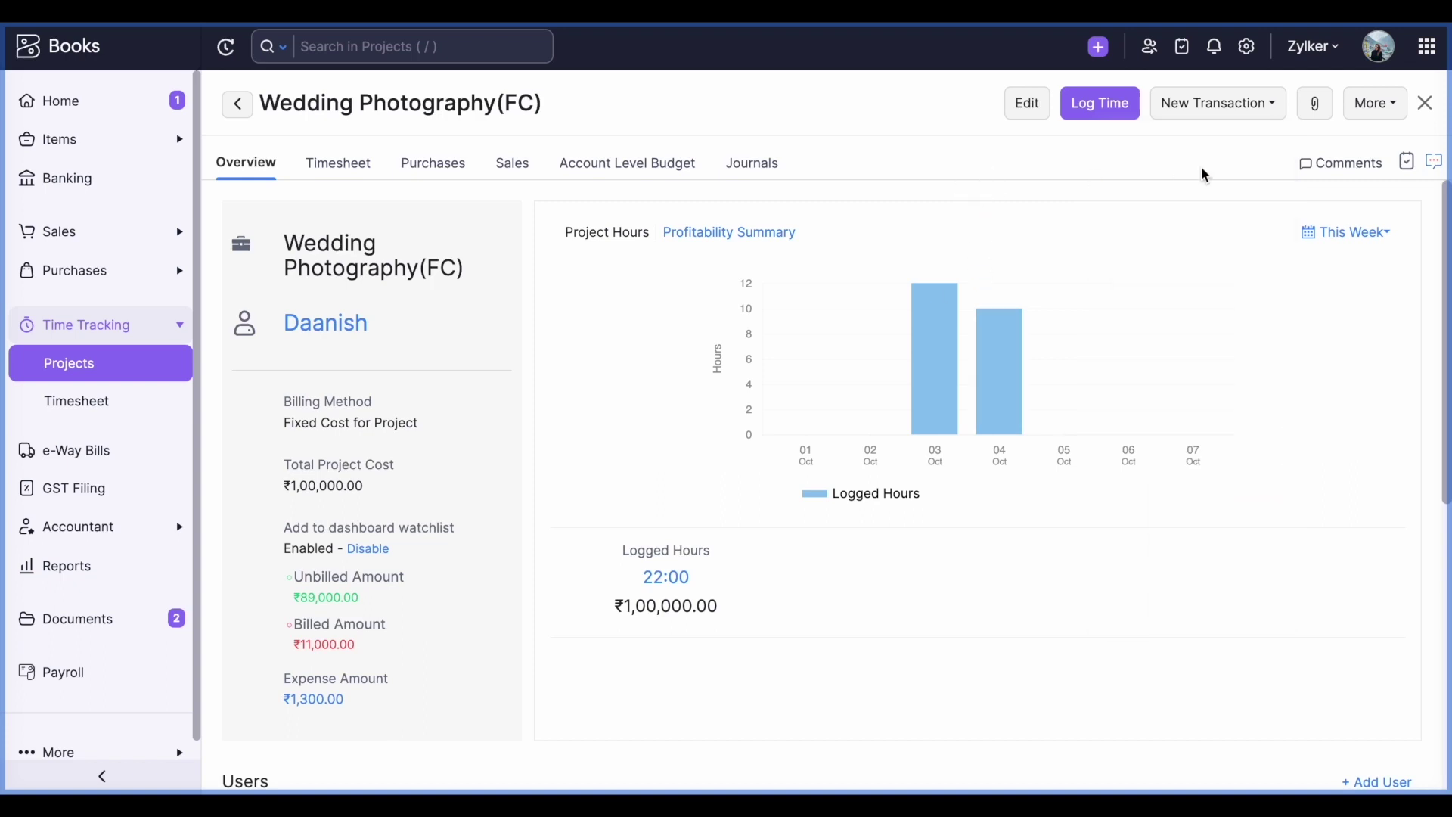
left_click(1315, 104)
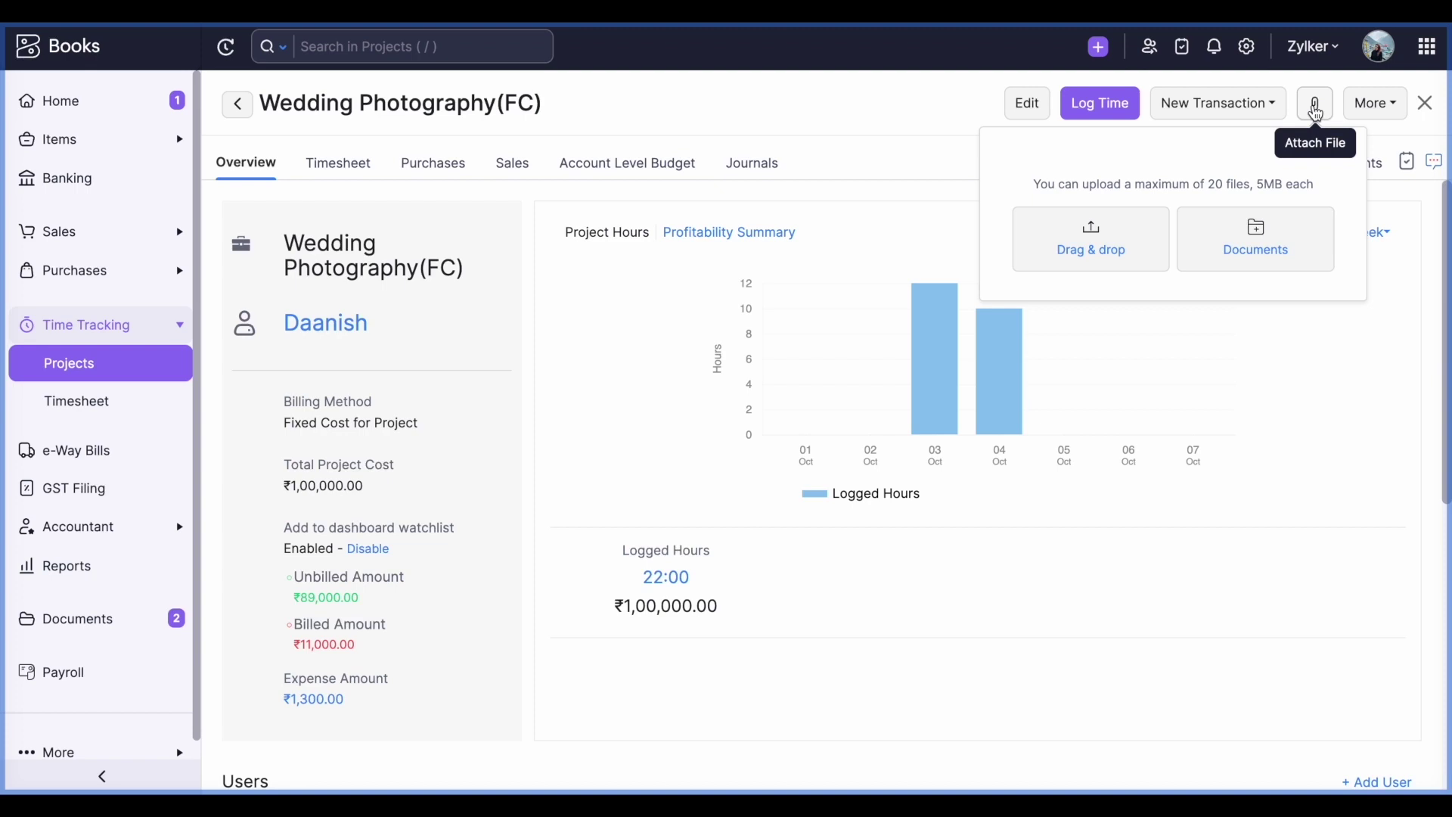
Examine the project's additional actions, such as invoice preferences, marking as inactive, cloning, and adding a task or user
left_click(1375, 103)
left_click(1346, 149)
left_click(1371, 109)
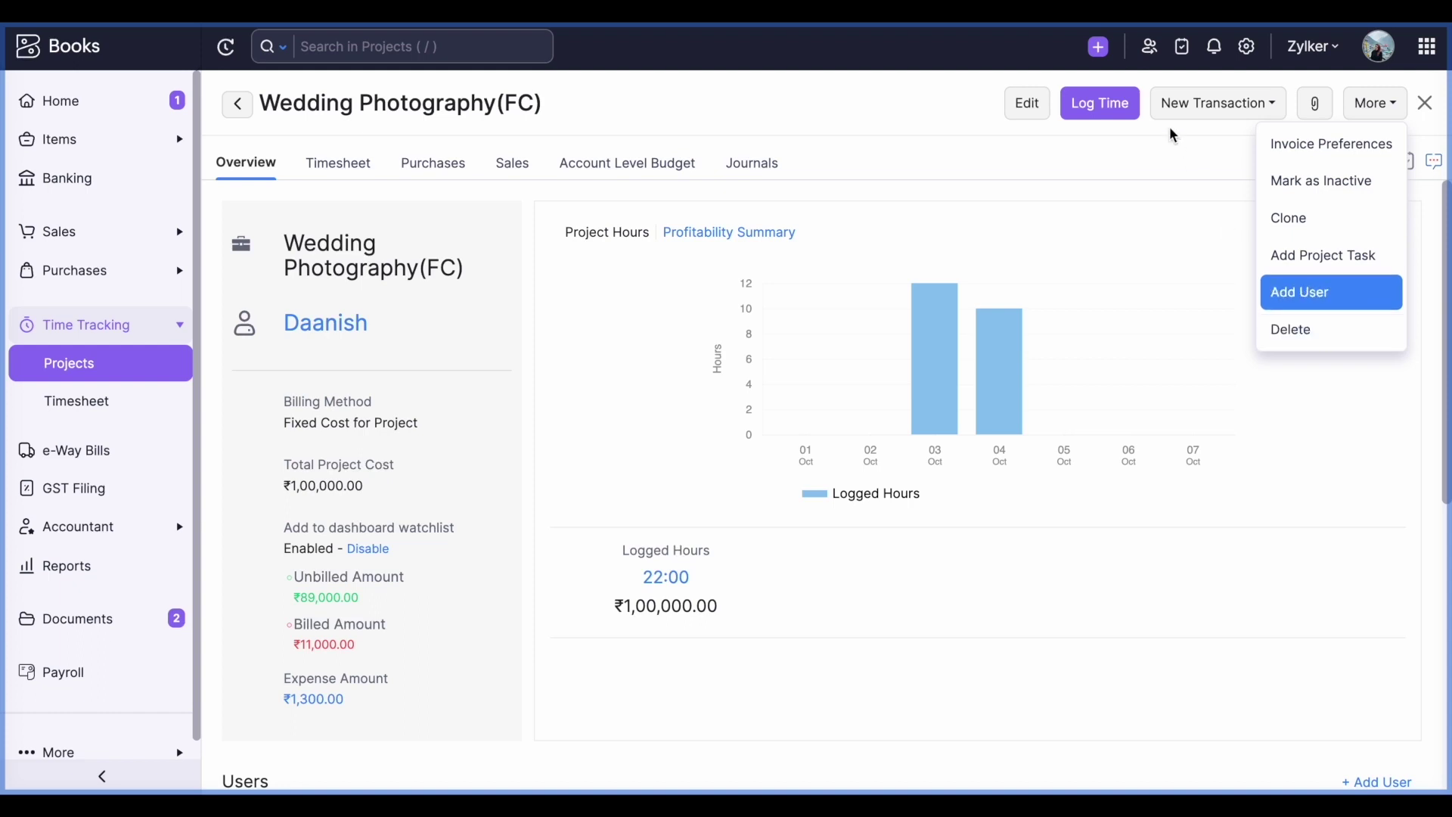
left_click(1177, 172)
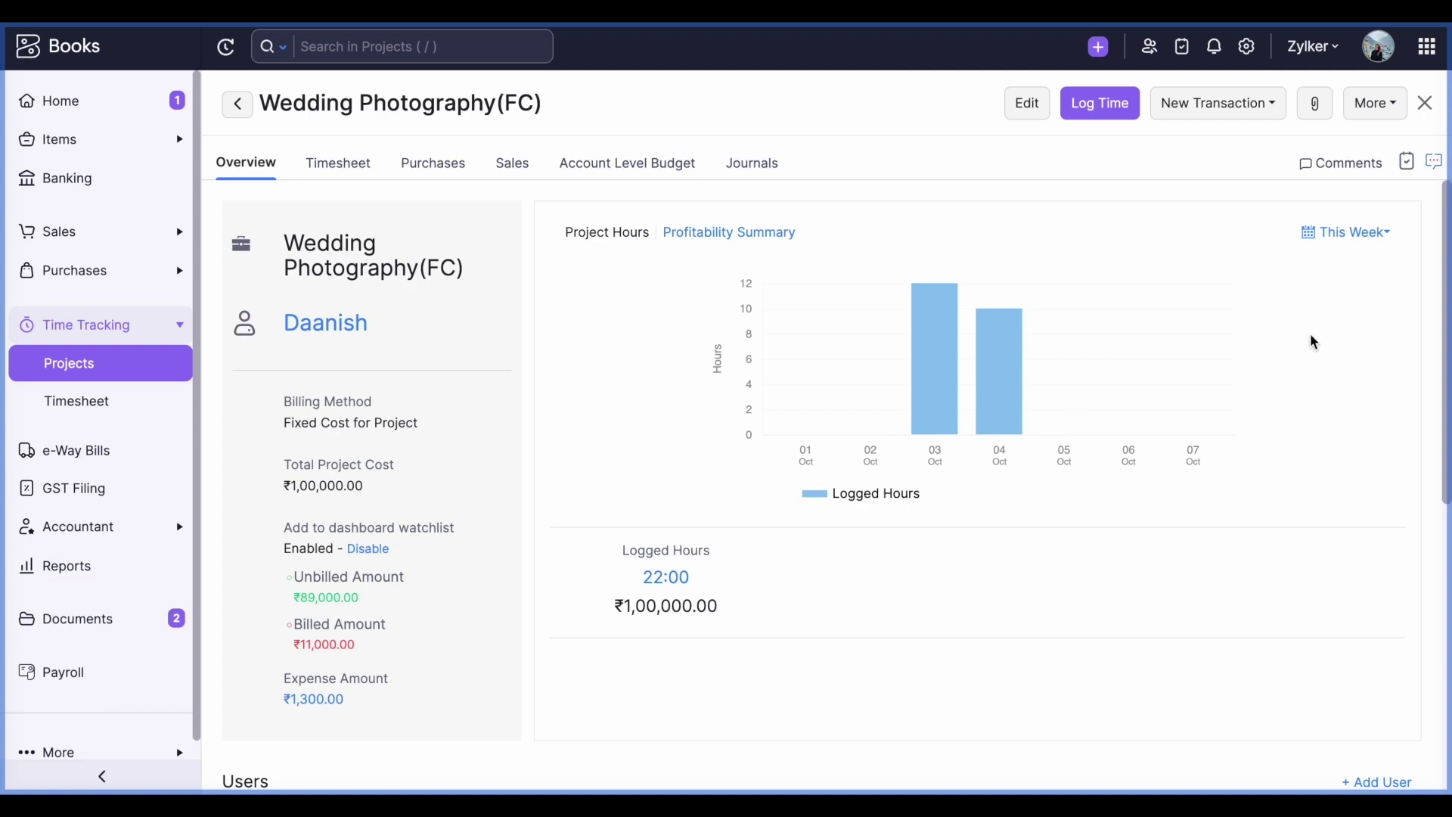
Examine the period choices of the project hours chart, and the project's billed, unbilled and expense amounts and user list
left_click(1366, 236)
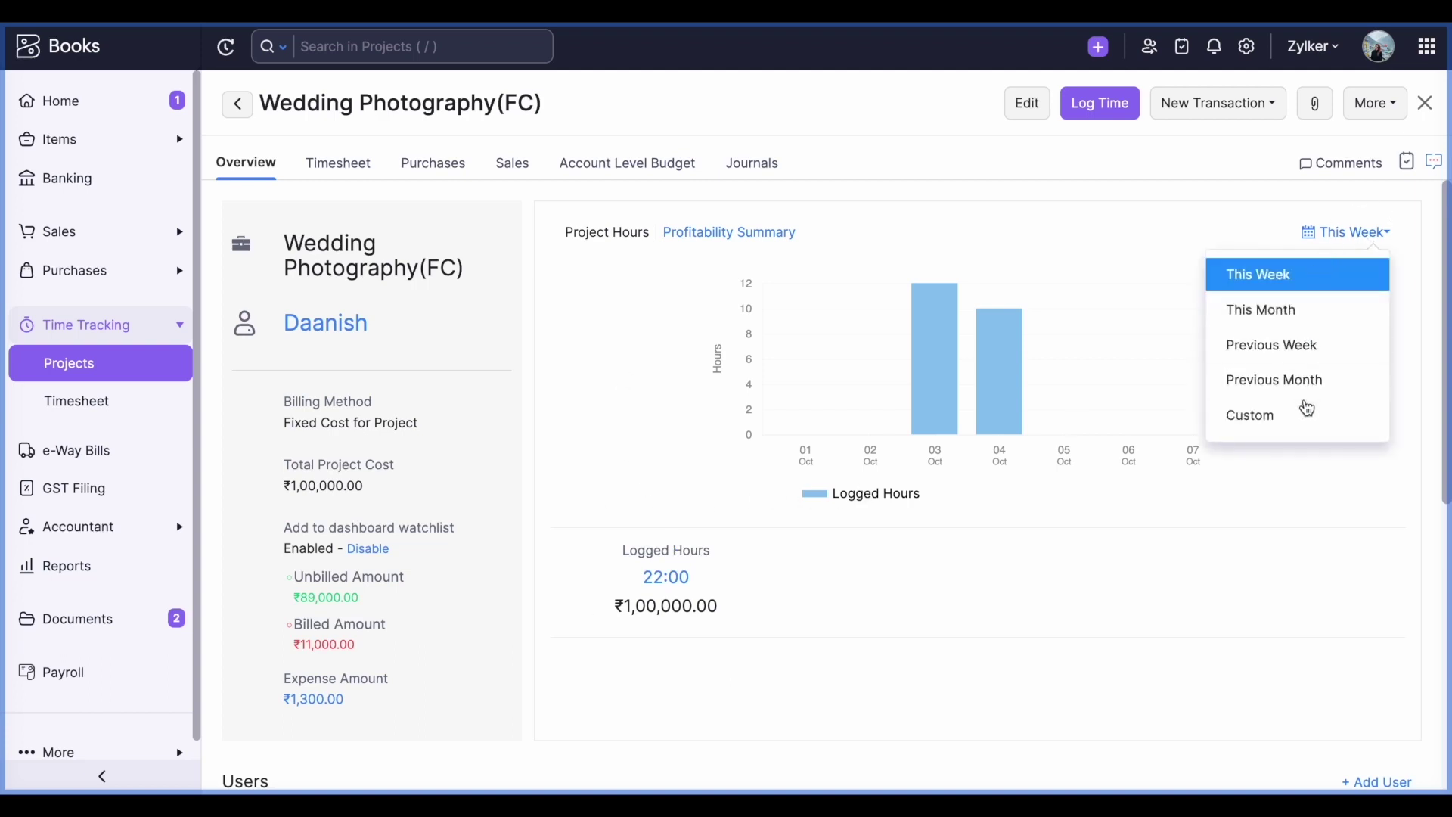
left_click(1261, 525)
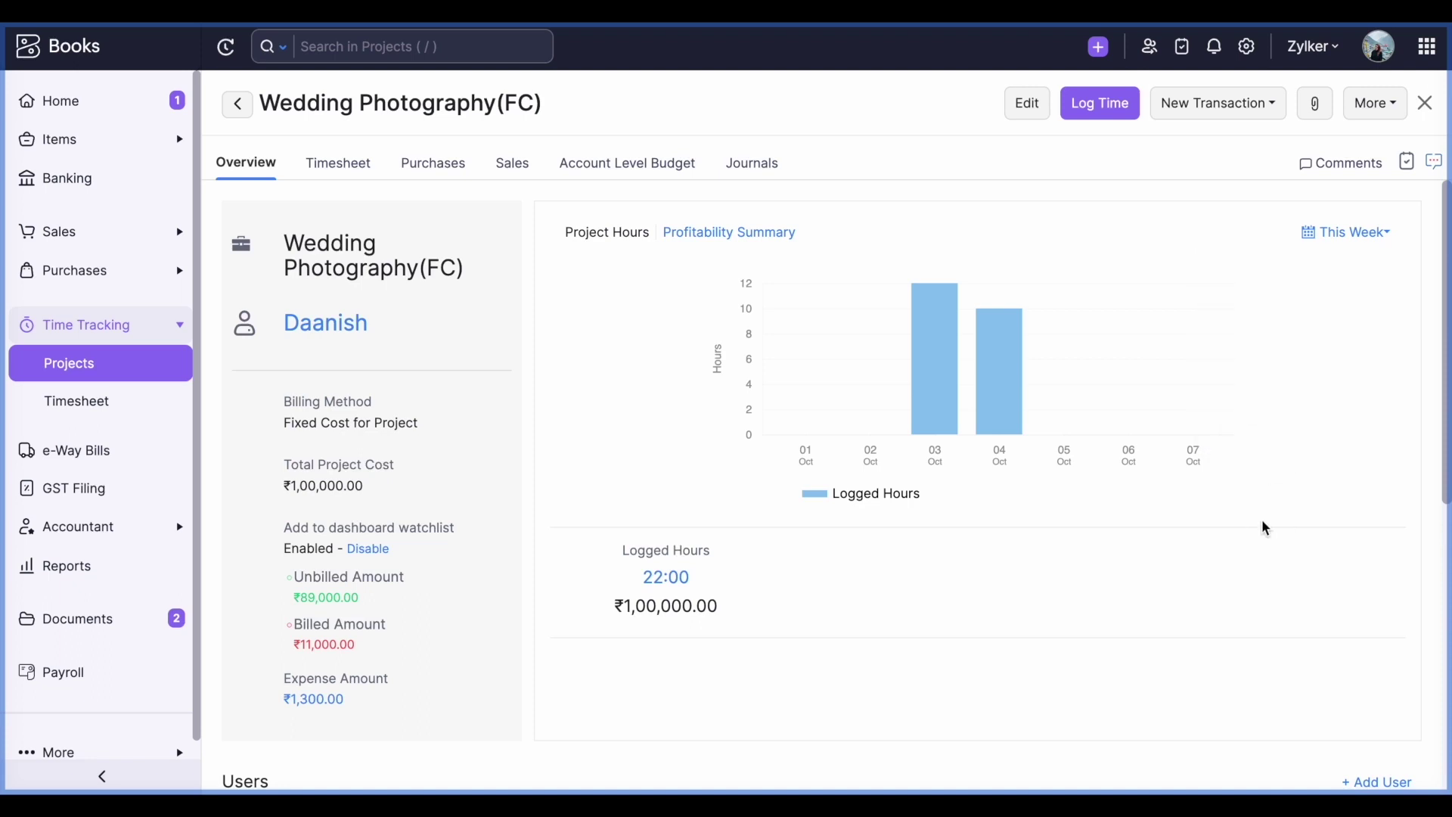
scroll(442, 465, "down", 1)
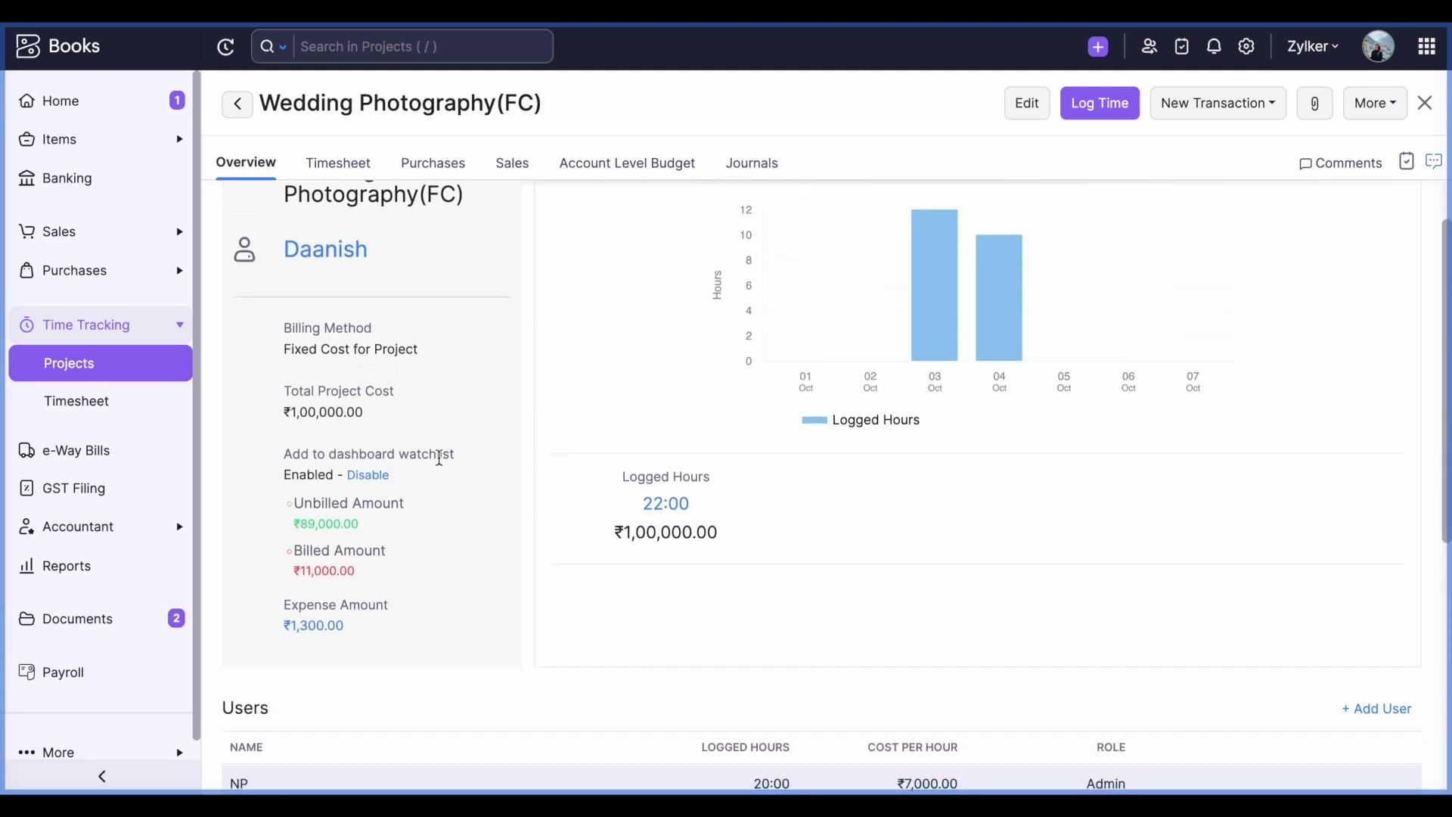
scroll(439, 458, "down", 1)
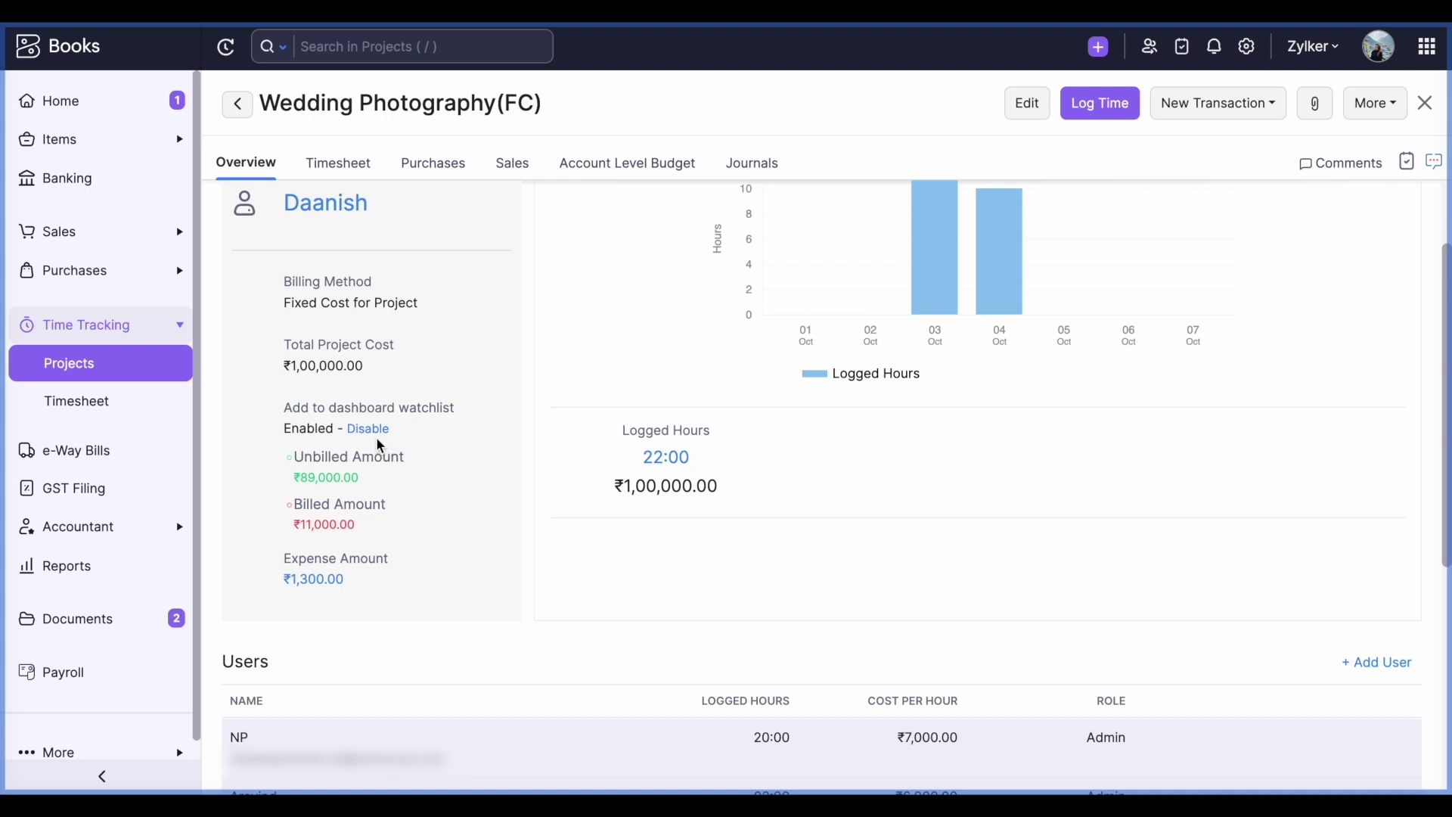
scroll(375, 437, "down", 1)
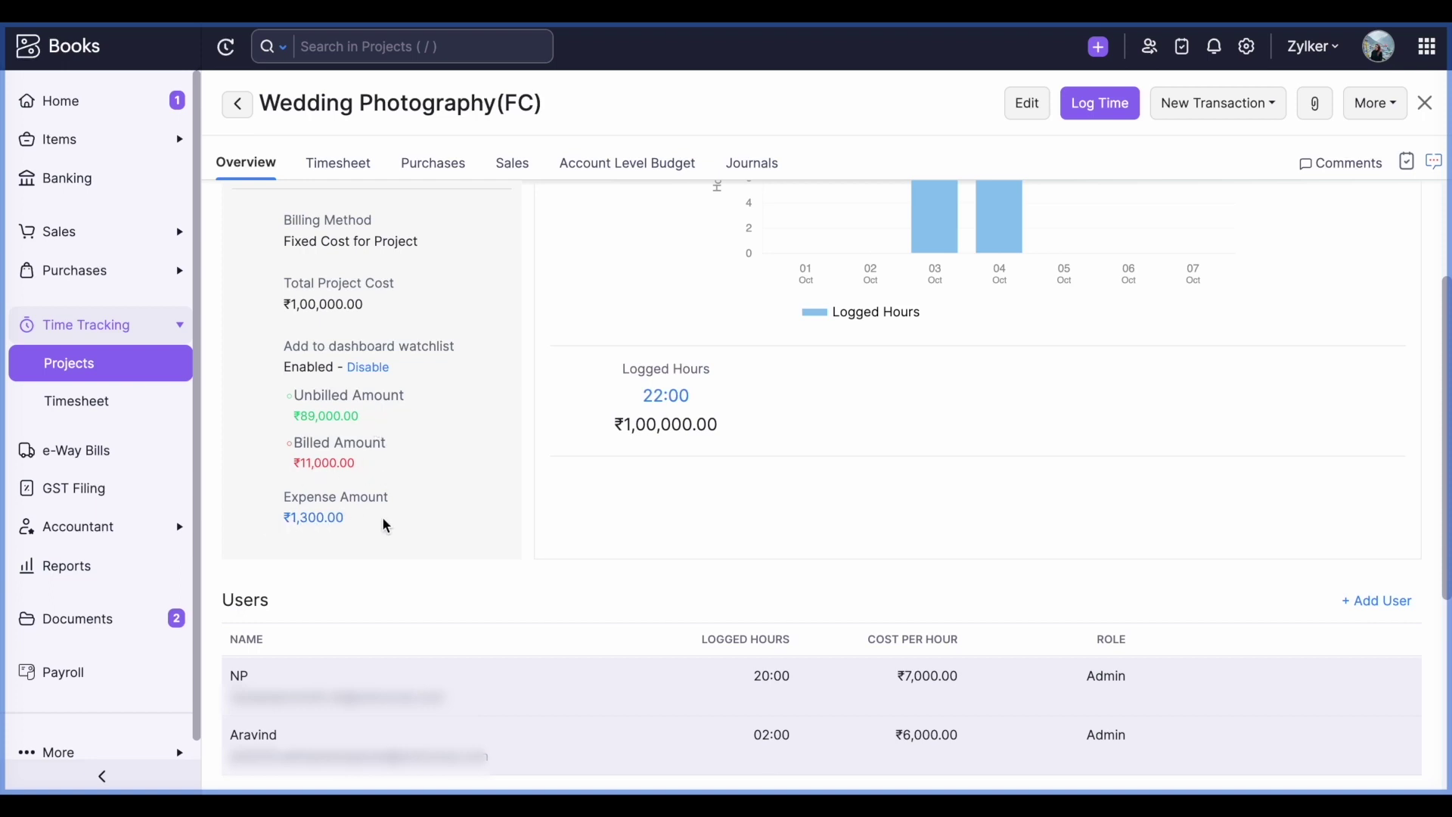
scroll(382, 524, "up", 1)
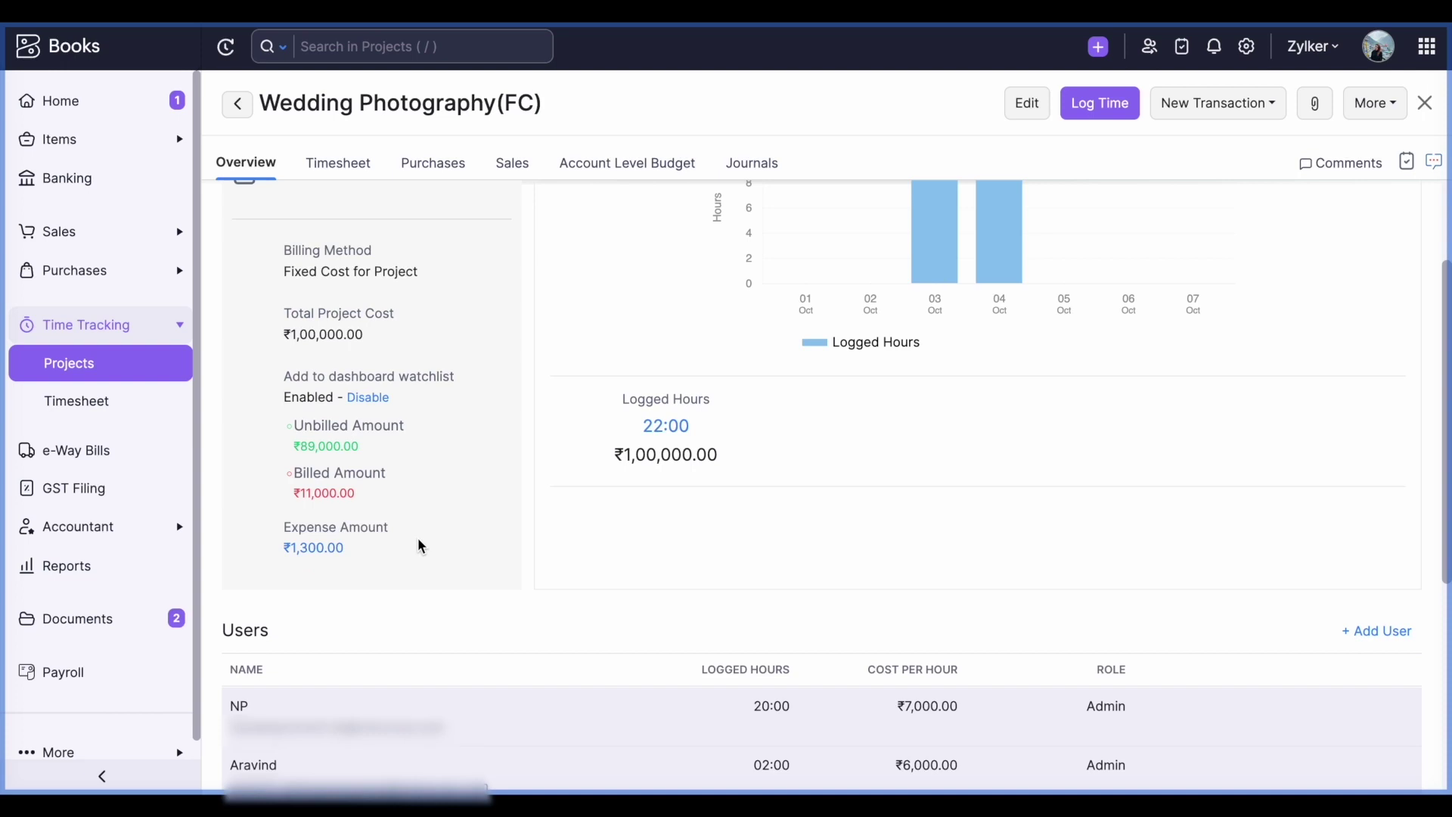
scroll(419, 540, "up", 3)
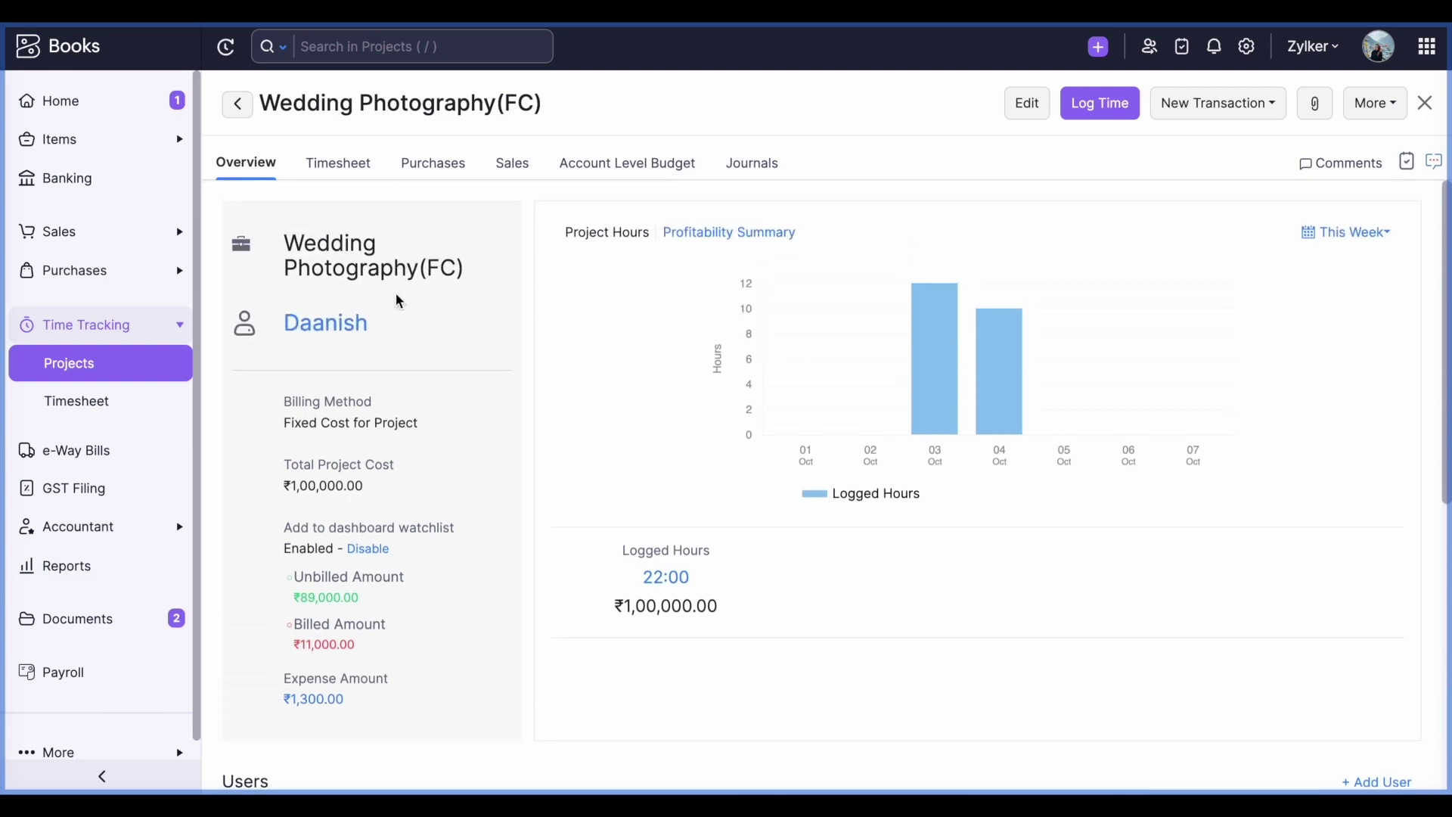
Examine the project's timesheet entries, purchase transactions and sales transactions
left_click(348, 167)
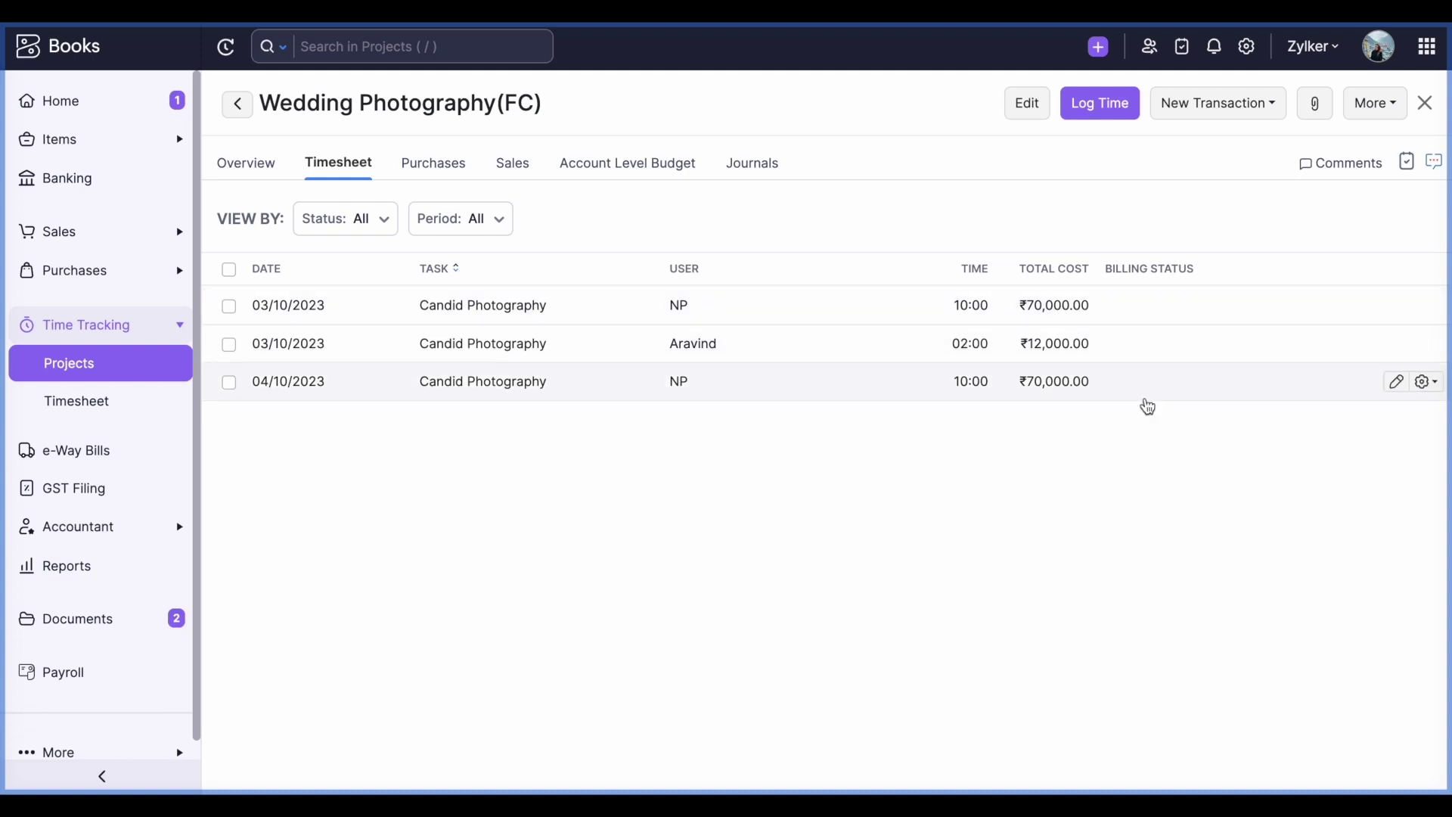
left_click(452, 177)
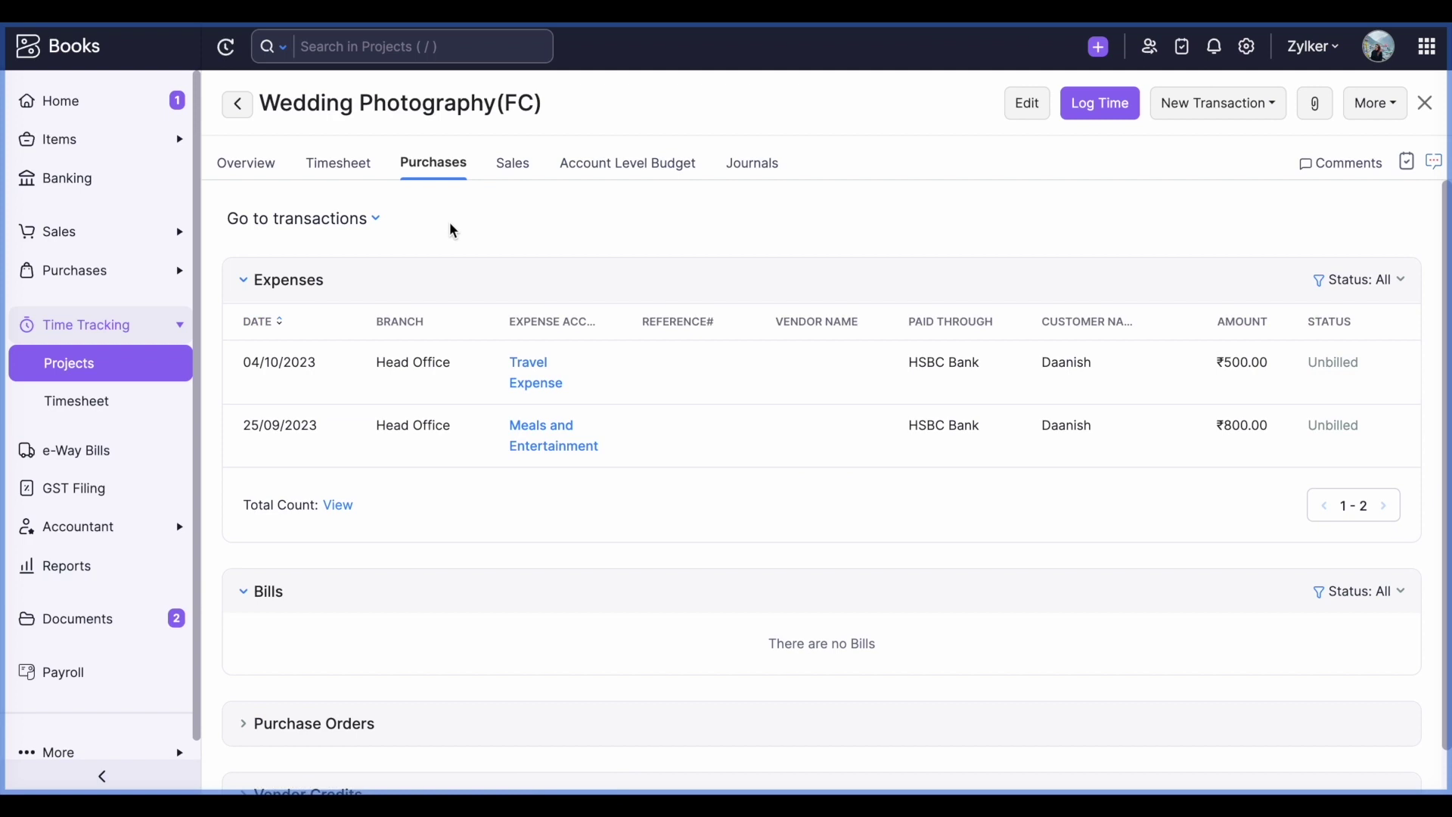
left_click(520, 182)
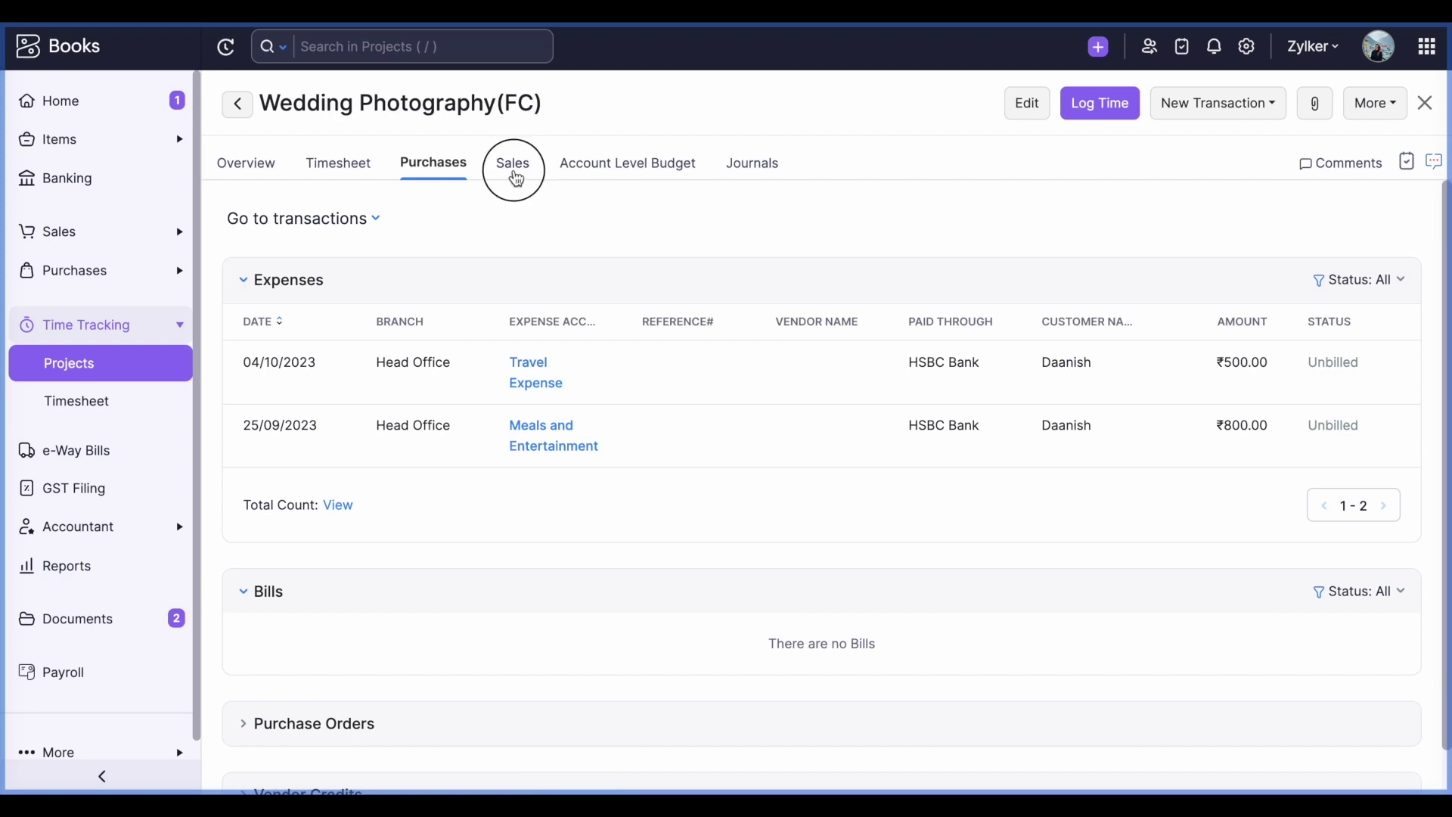
View the Entertainment Budget under the project's account-level budgets, and return to the project to check its journals
left_click(605, 178)
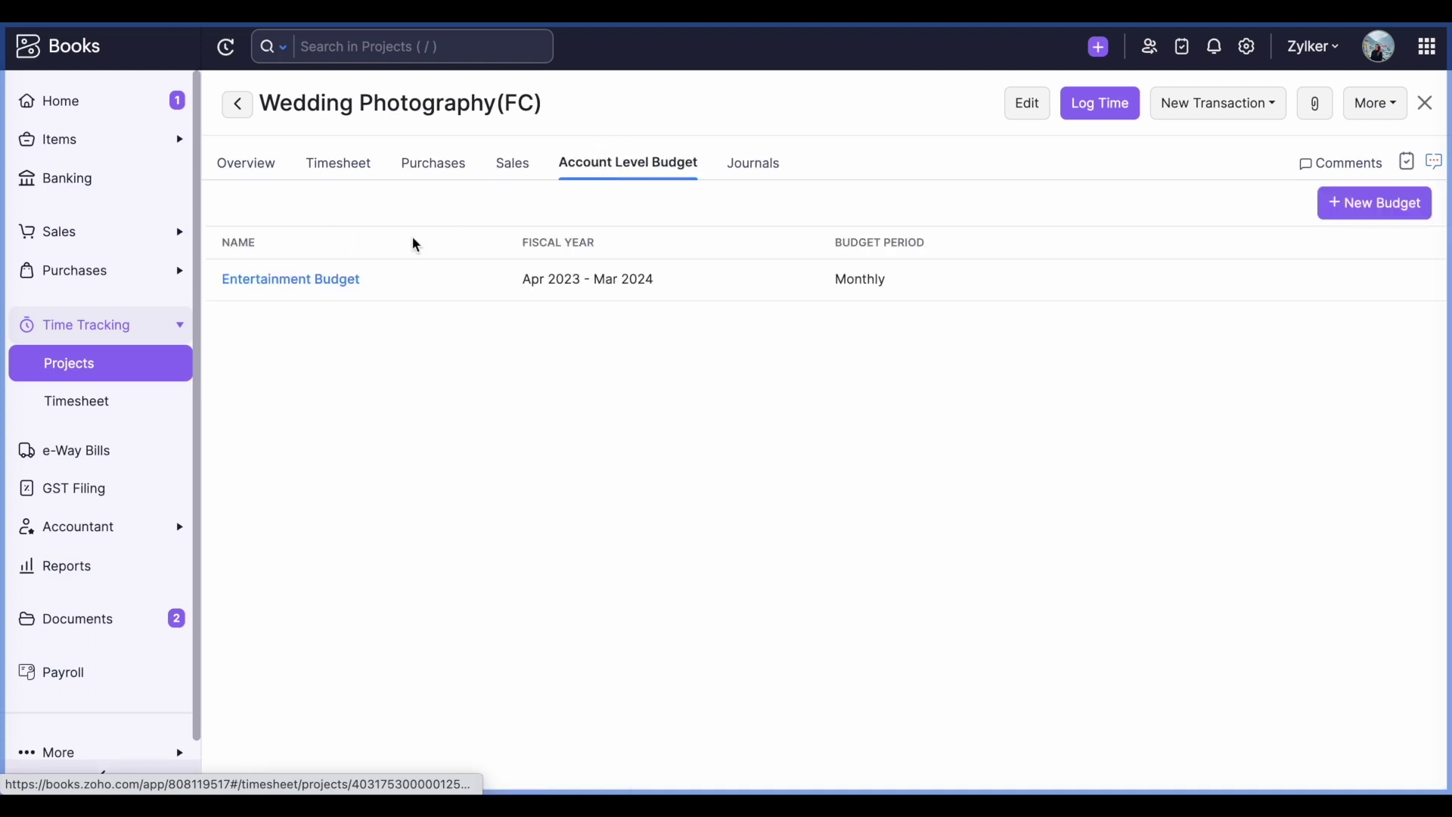
left_click(343, 289)
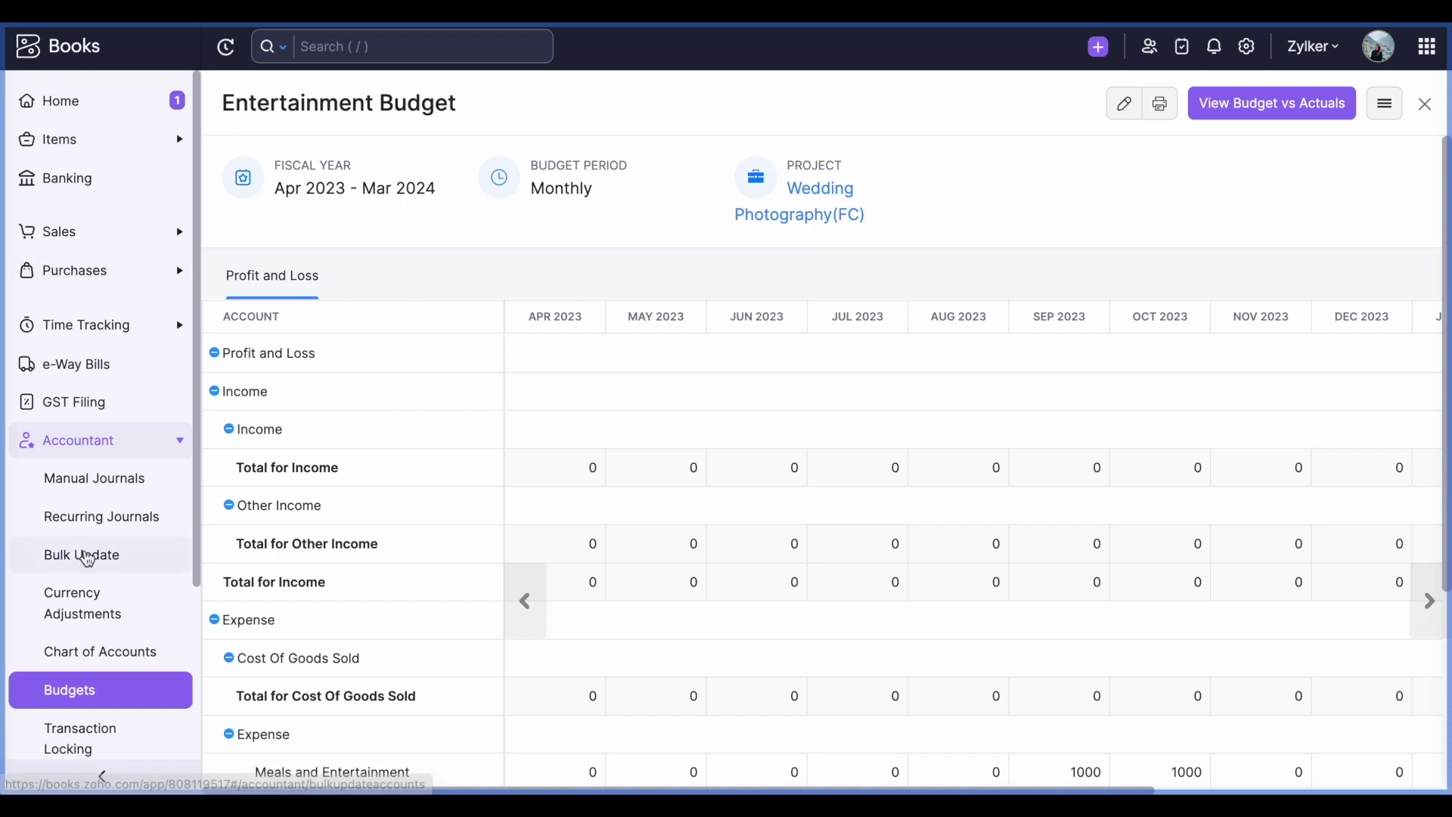
left_click(89, 326)
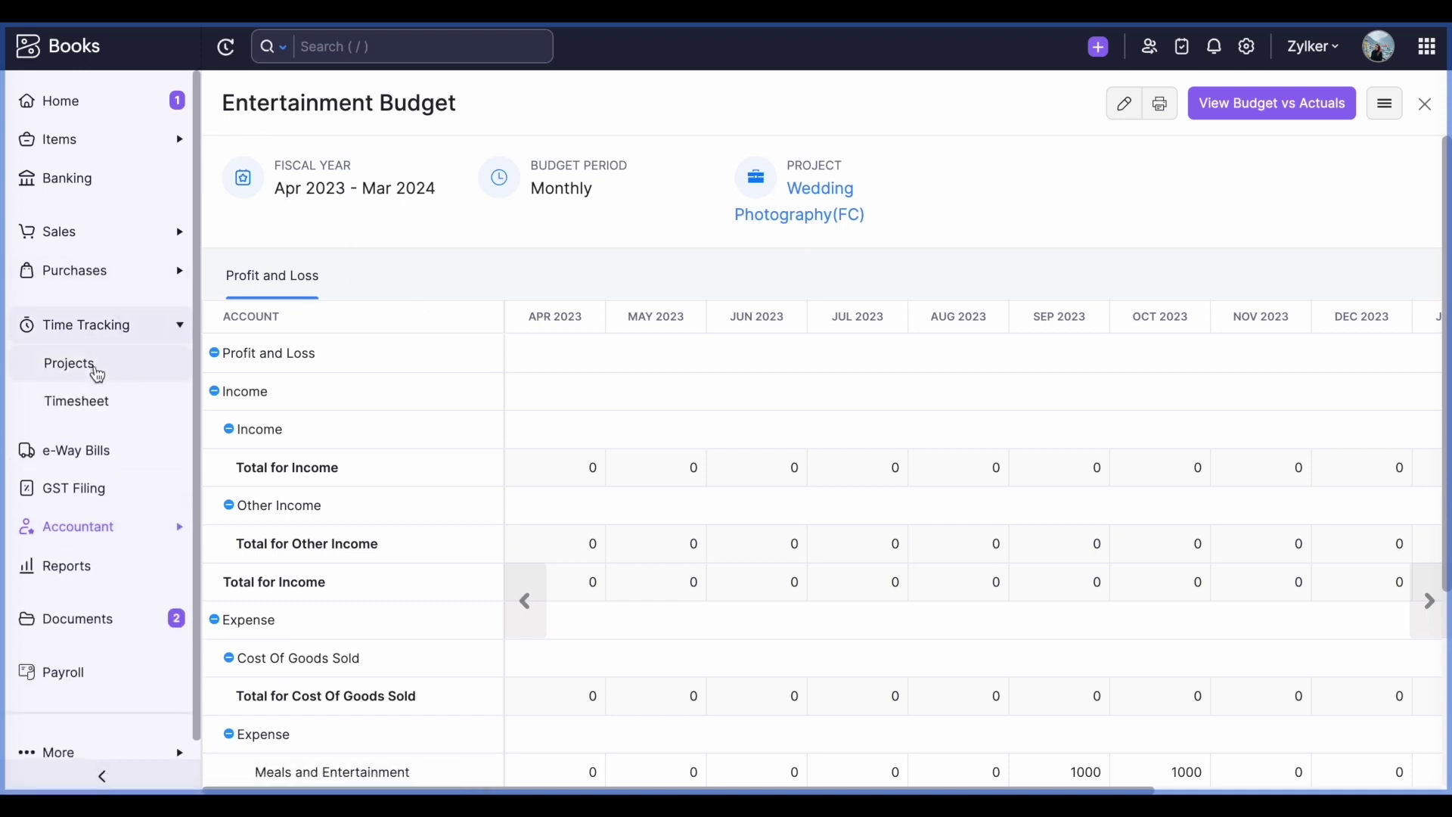
left_click(96, 372)
left_click(344, 208)
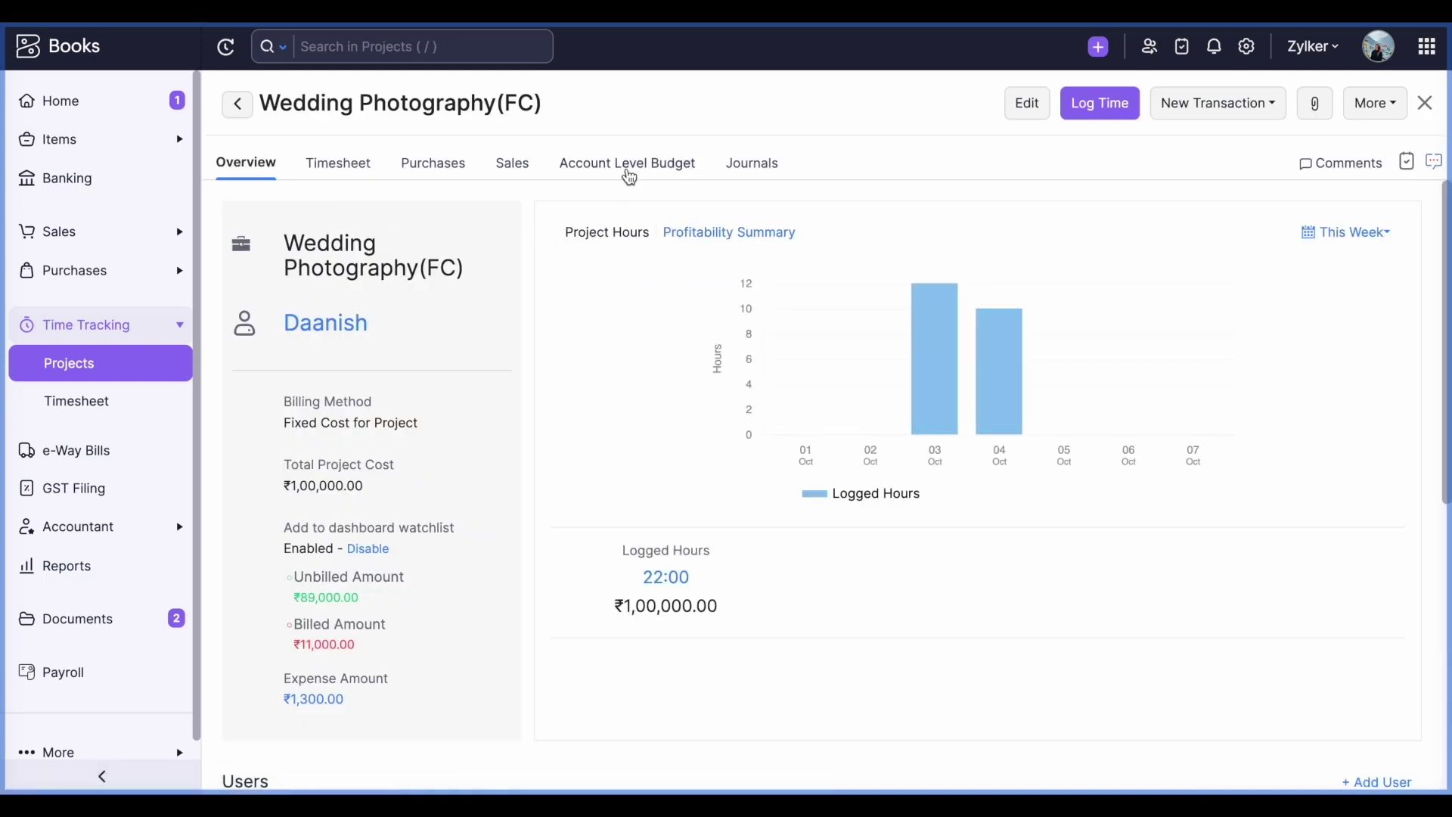
left_click(751, 180)
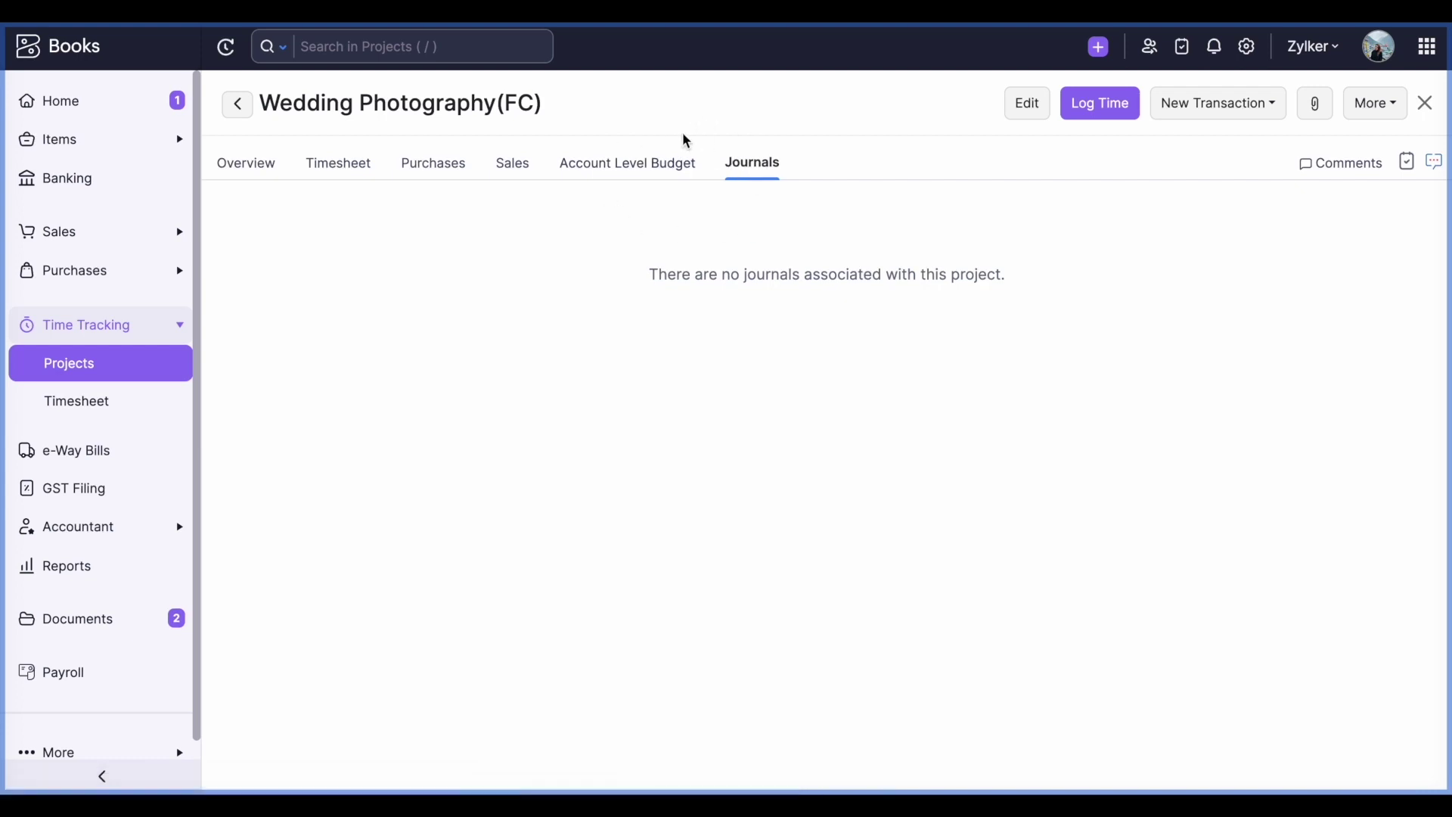
left_click(263, 173)
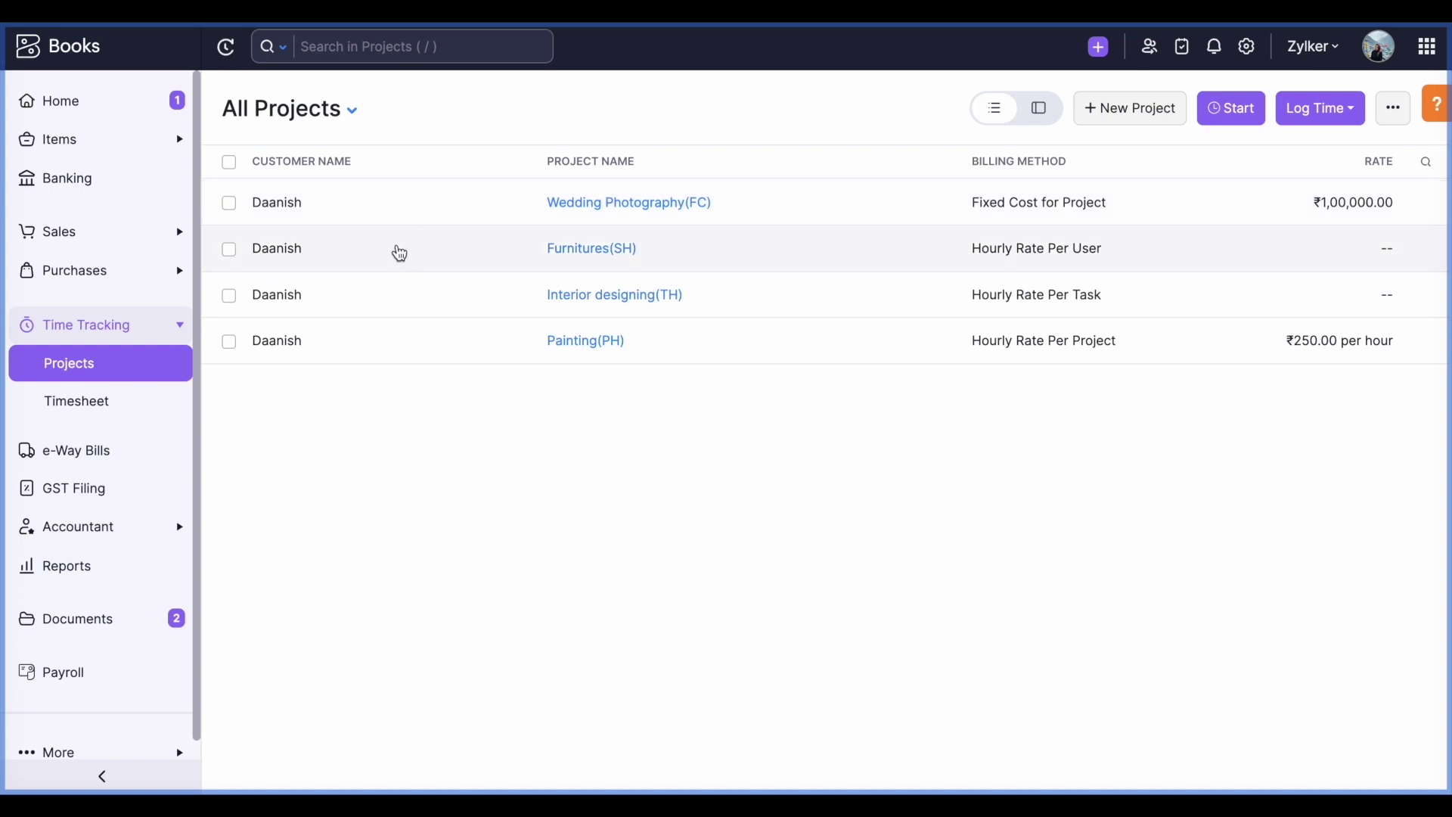
Open the Furnitures(SH) project for editing and examine its billing method, cost budget and revenue budget
left_click(331, 252)
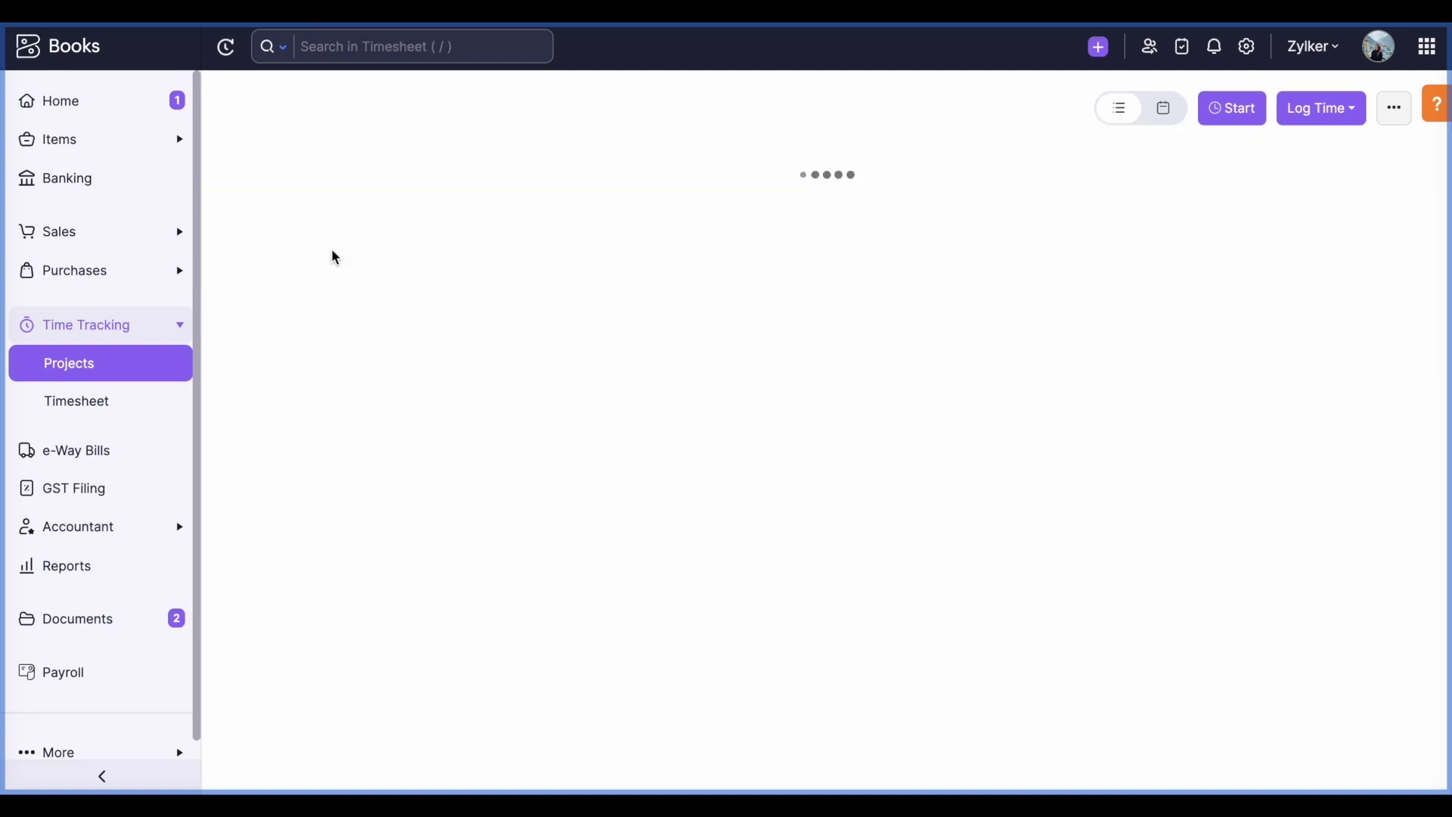
left_click(1024, 98)
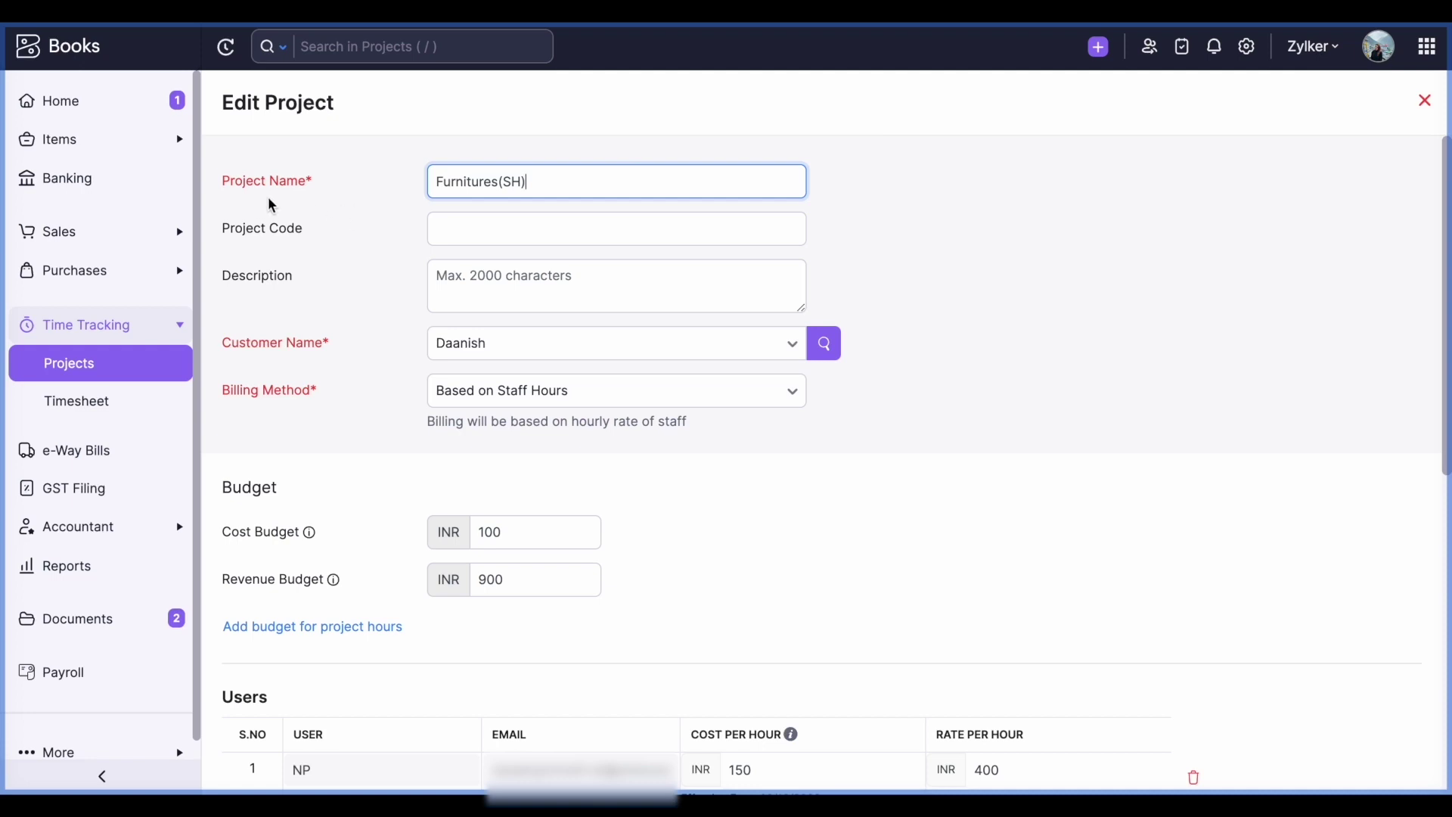
scroll(380, 323, "down", 1)
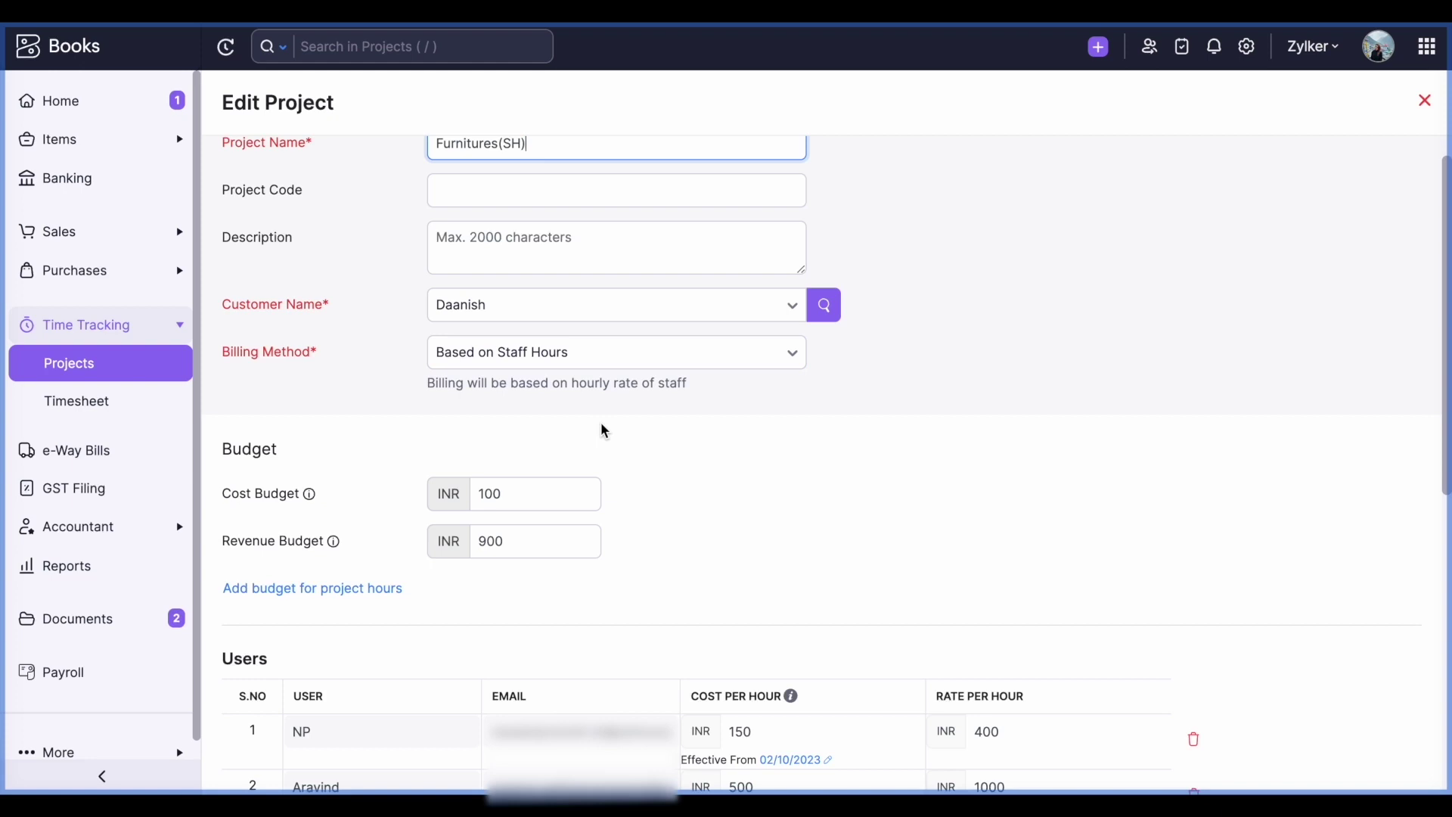
scroll(603, 430, "down", 2)
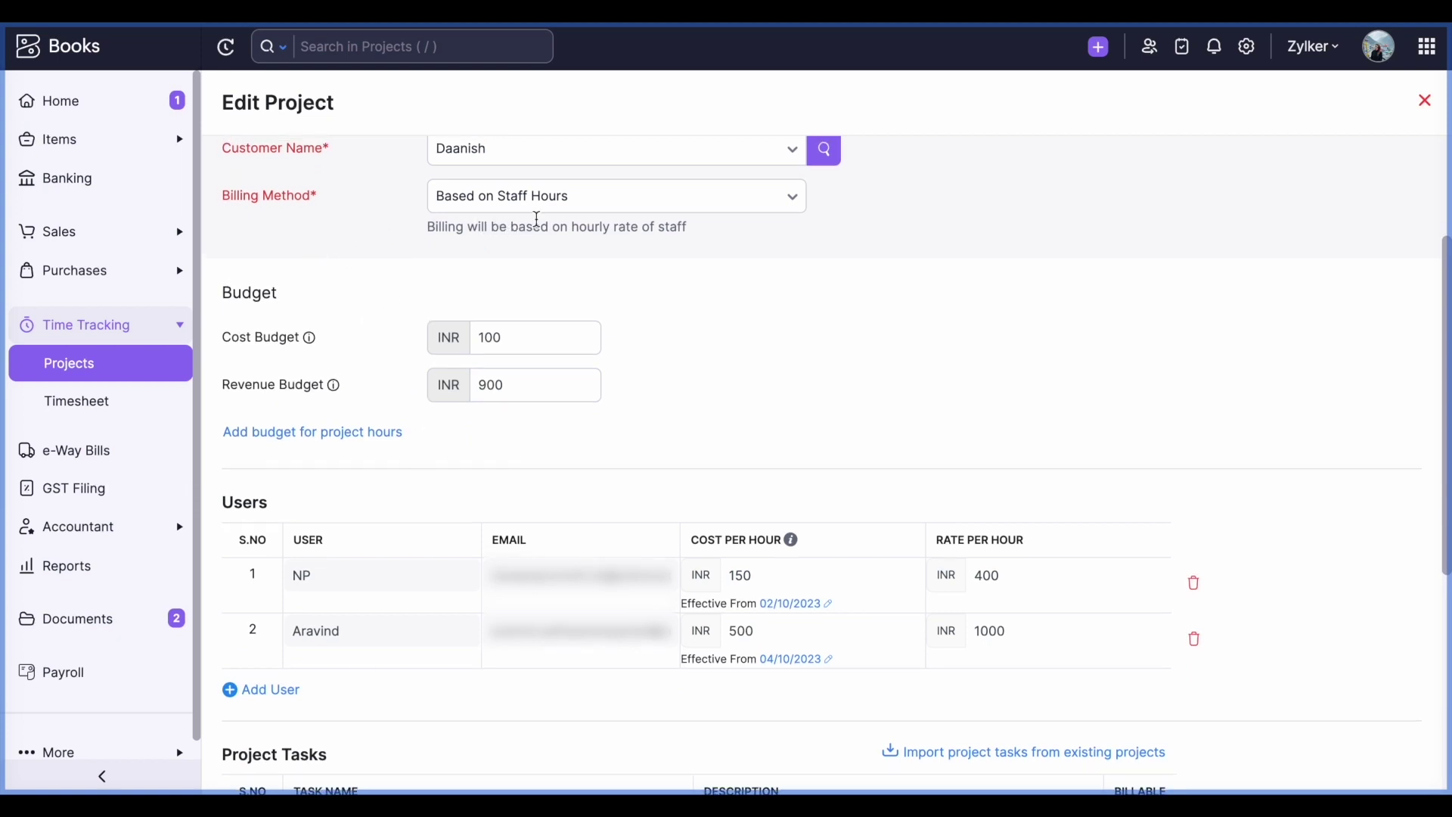
Compare the cost per hour and rate per hour fields of the project's users
scroll(331, 540, "down", 2)
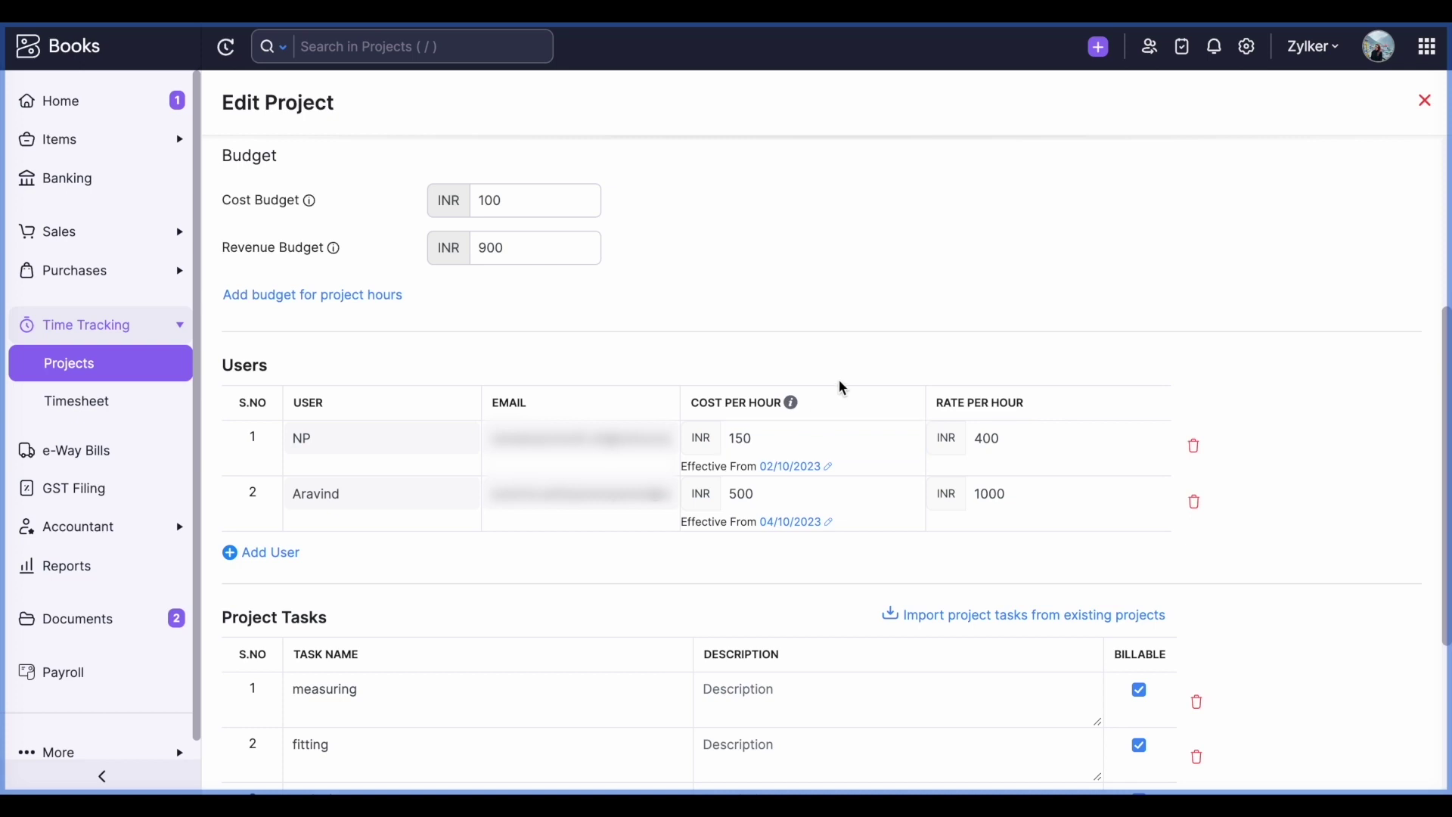
left_click(1025, 422)
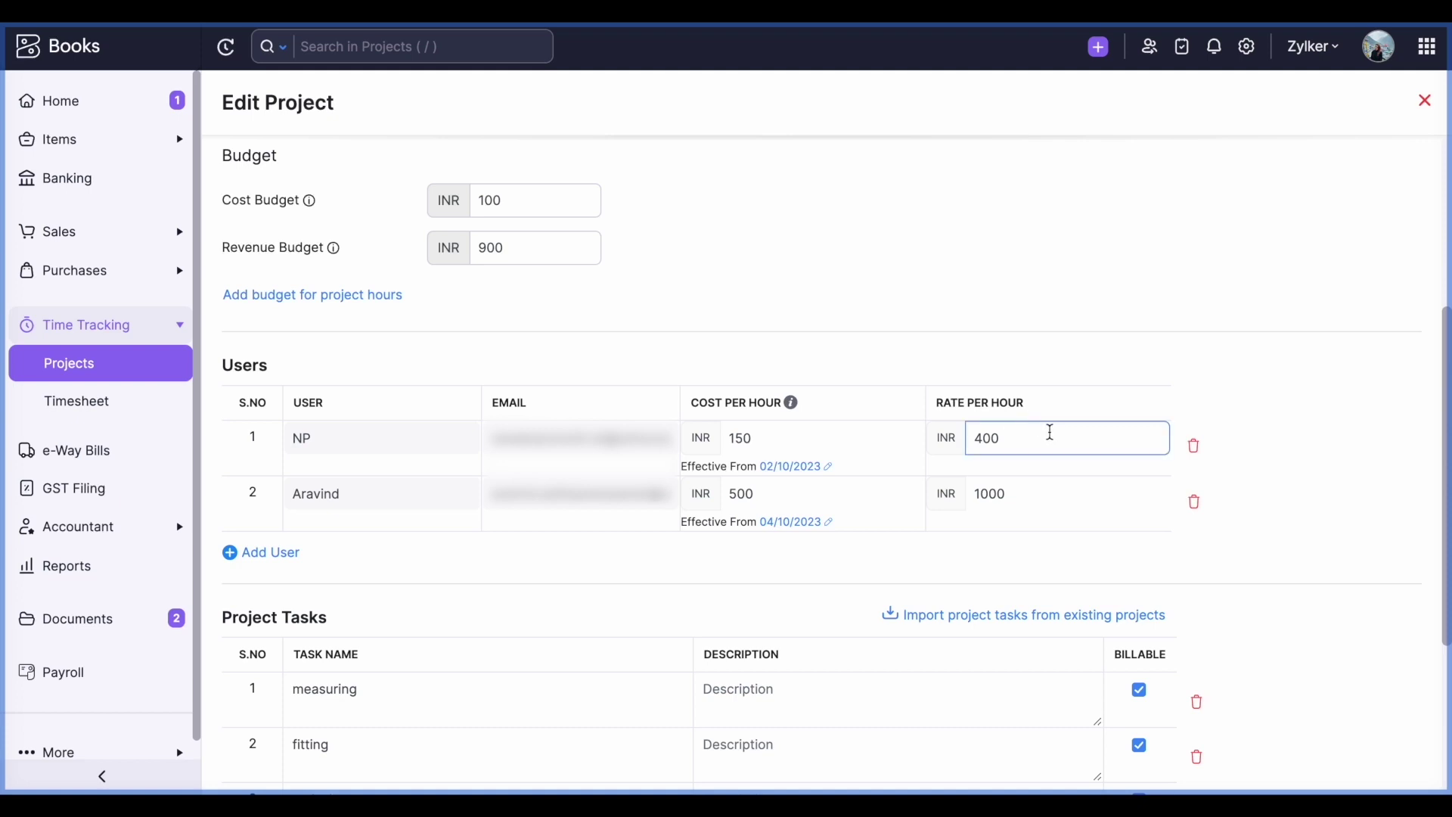
left_click(848, 434)
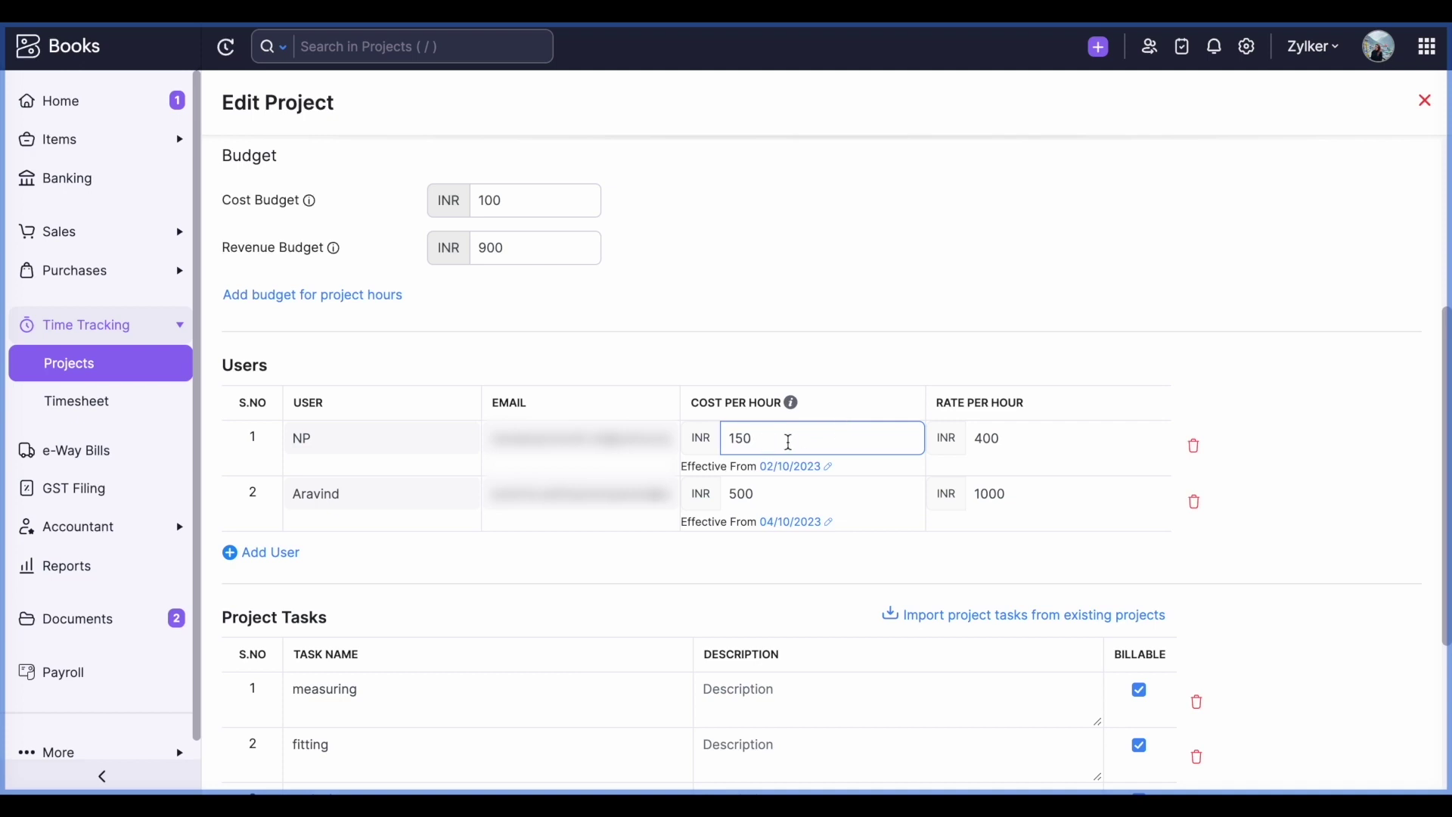
left_click(1031, 430)
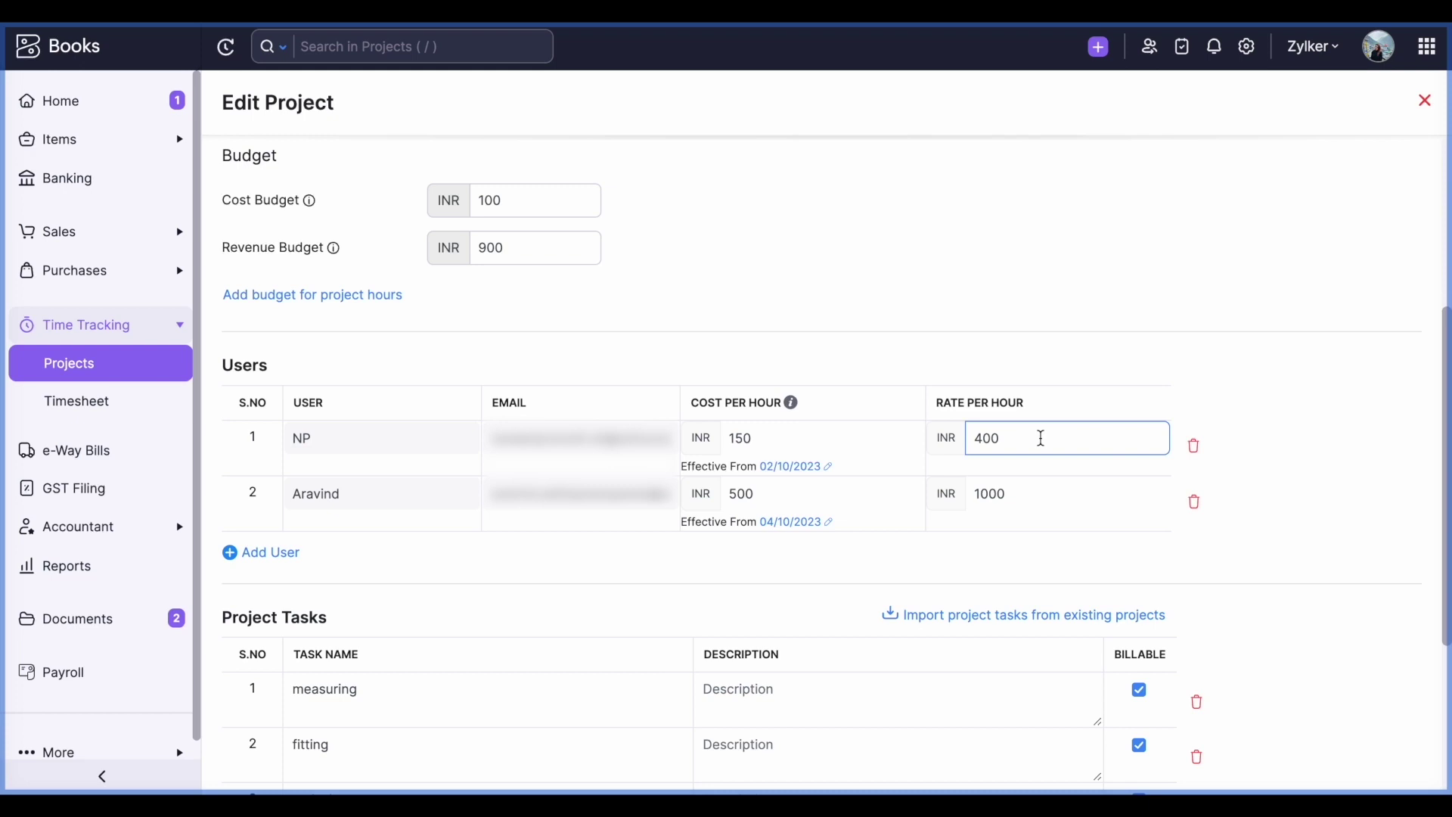
Examine the names, descriptions and billable settings of the measuring, fitting and polishing tasks
scroll(1040, 438, "down", 3)
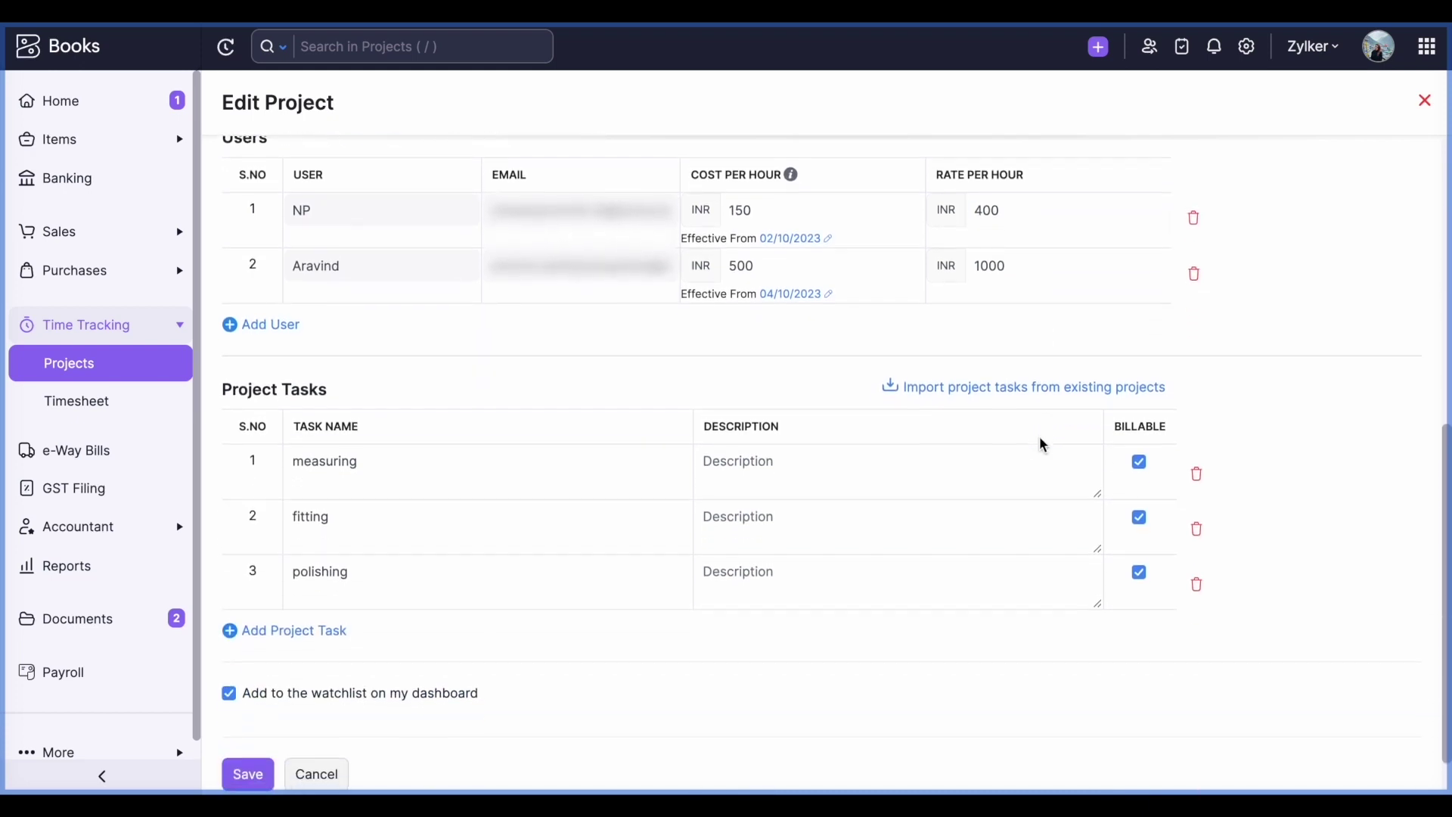
scroll(542, 411, "down", 1)
left_click(385, 408)
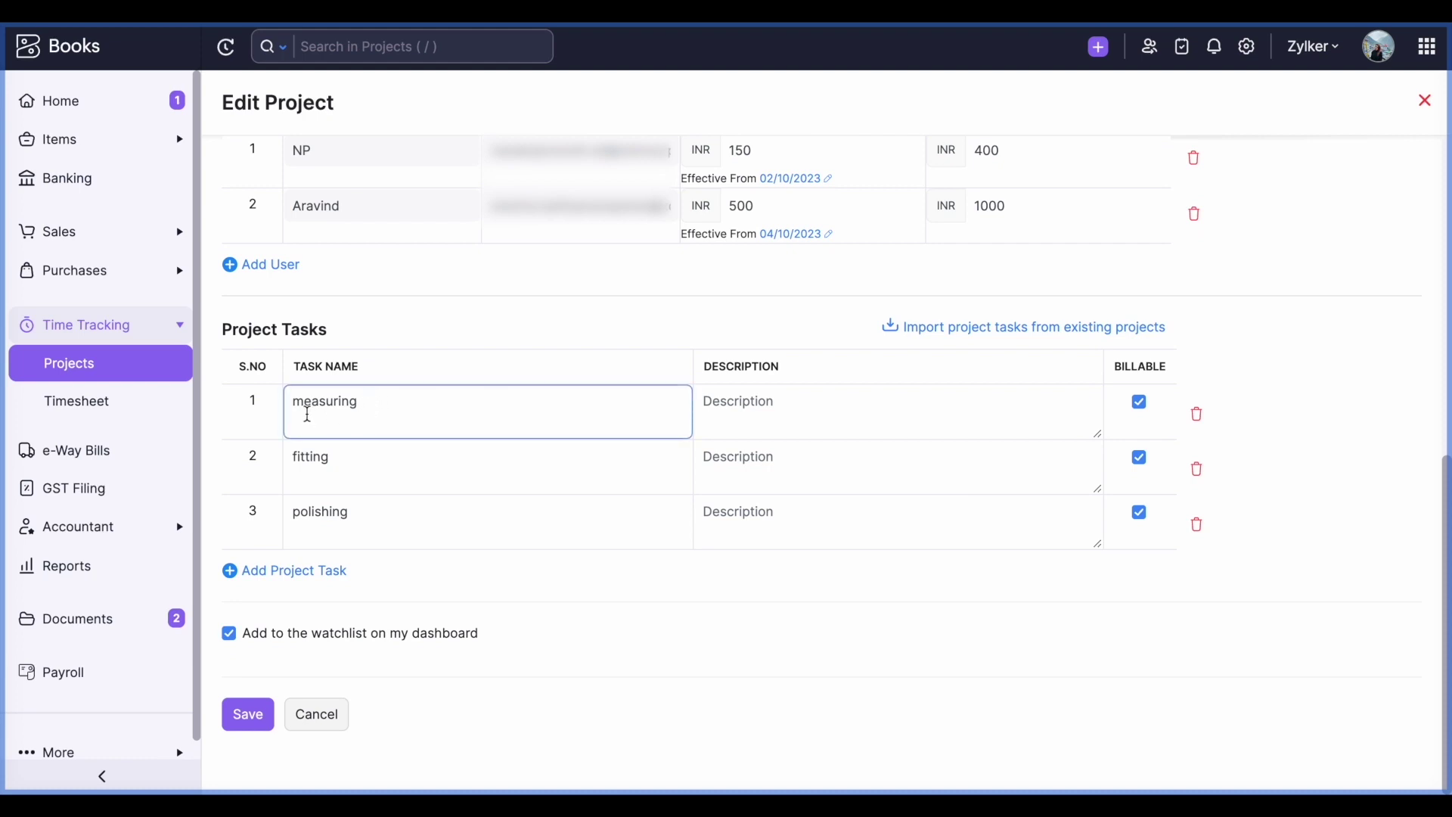
left_click(363, 469)
left_click(368, 523)
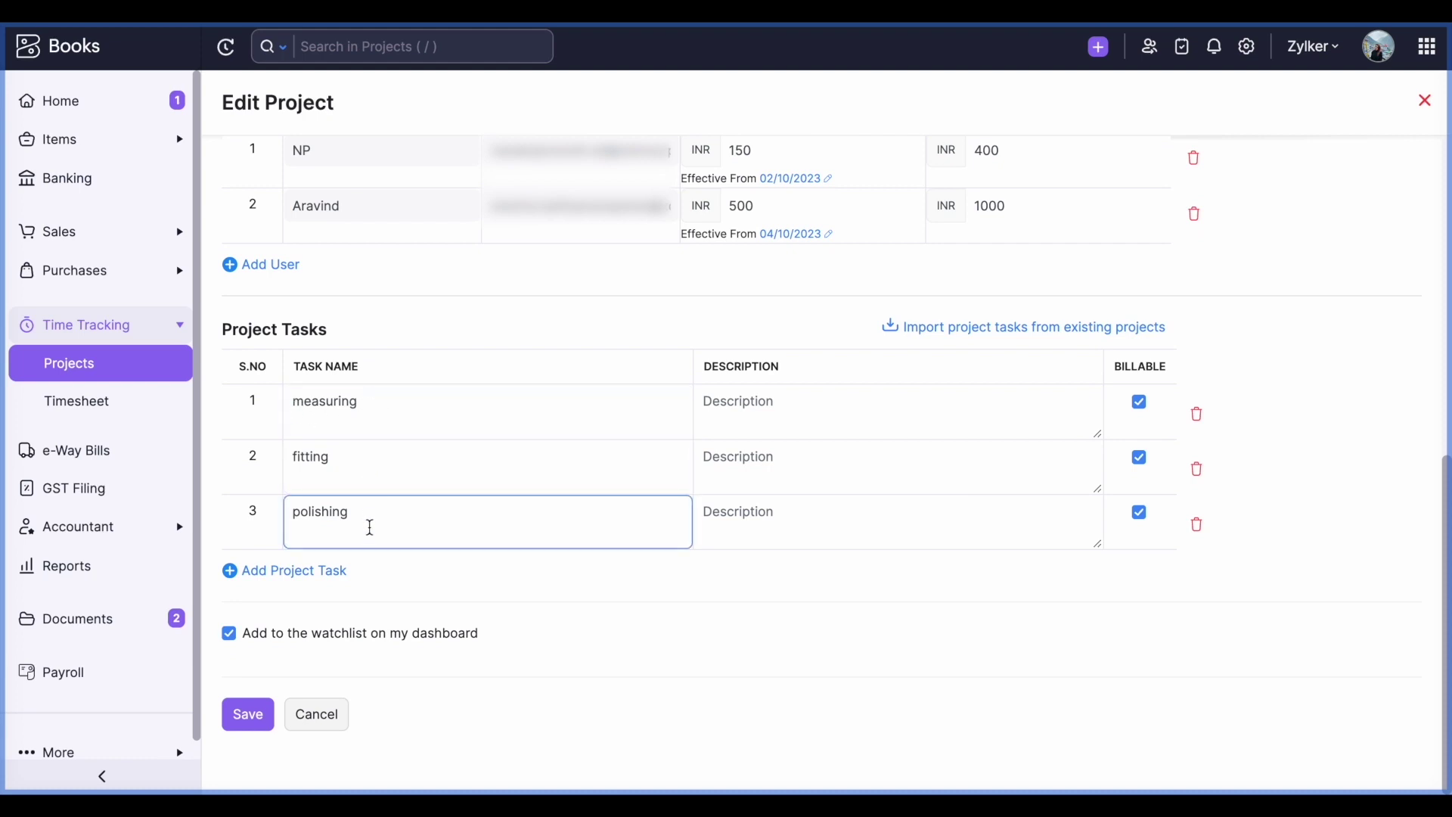
left_click(924, 446)
left_click(959, 432)
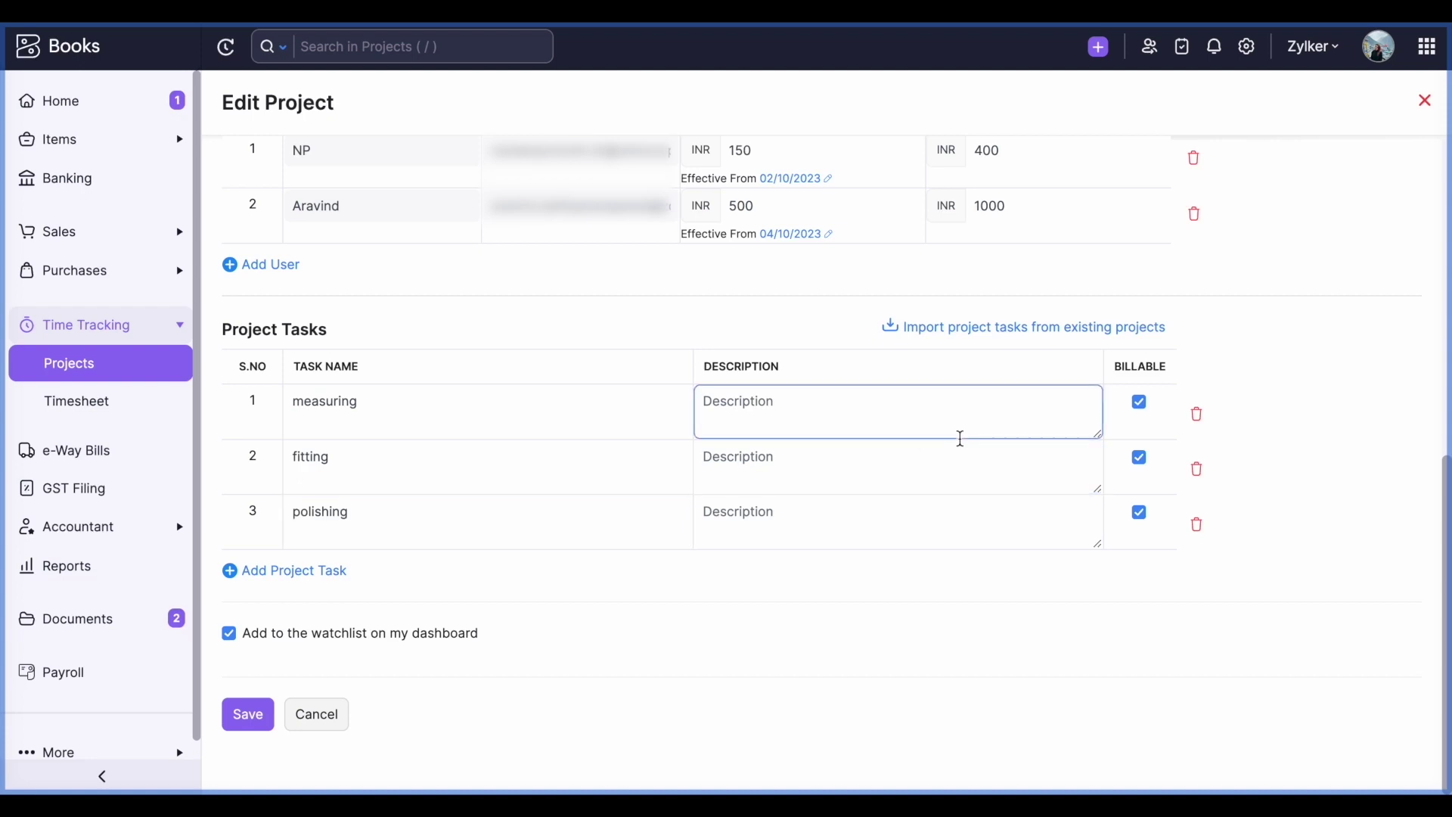
left_click(1121, 429)
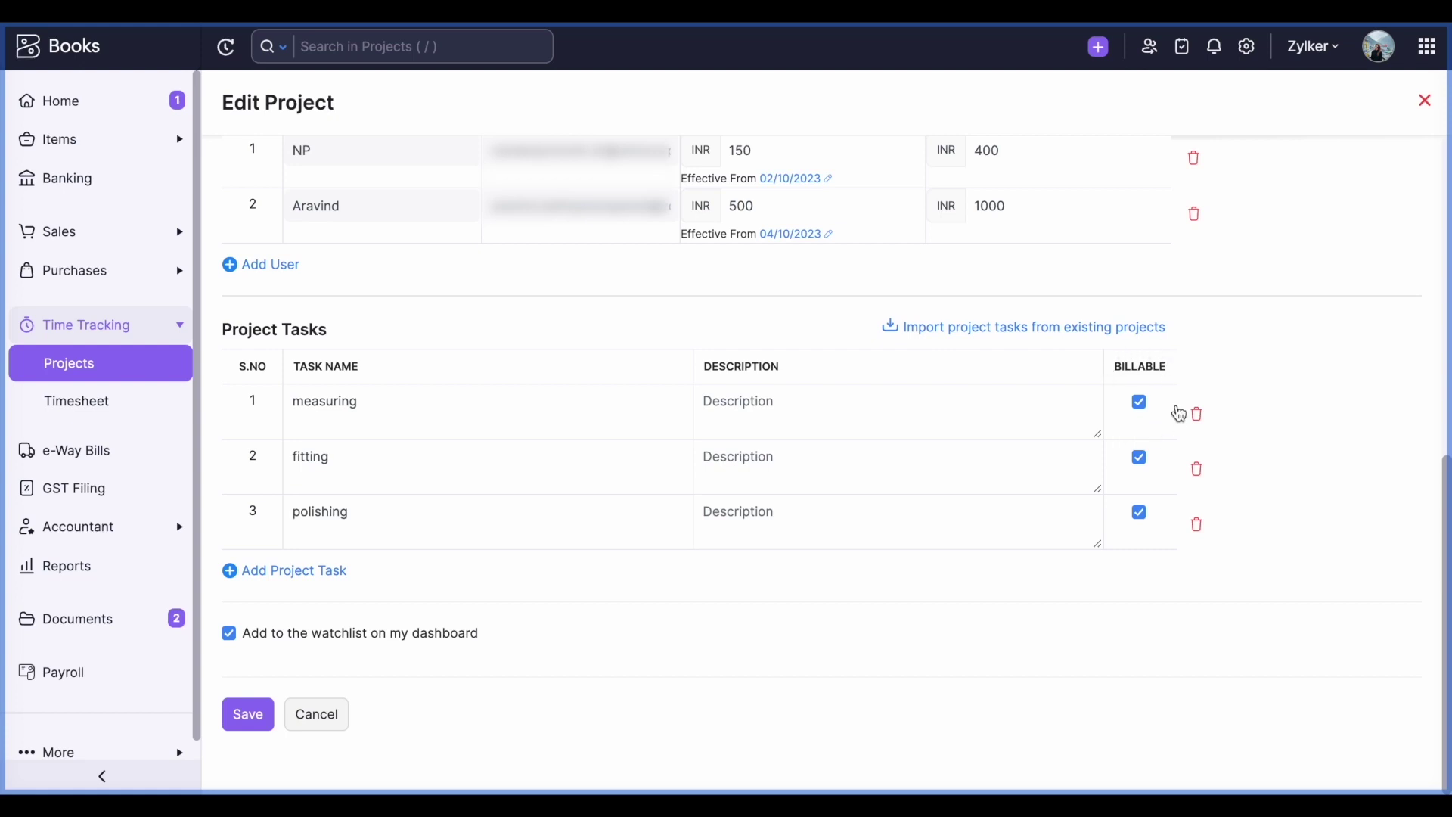
left_click(761, 534)
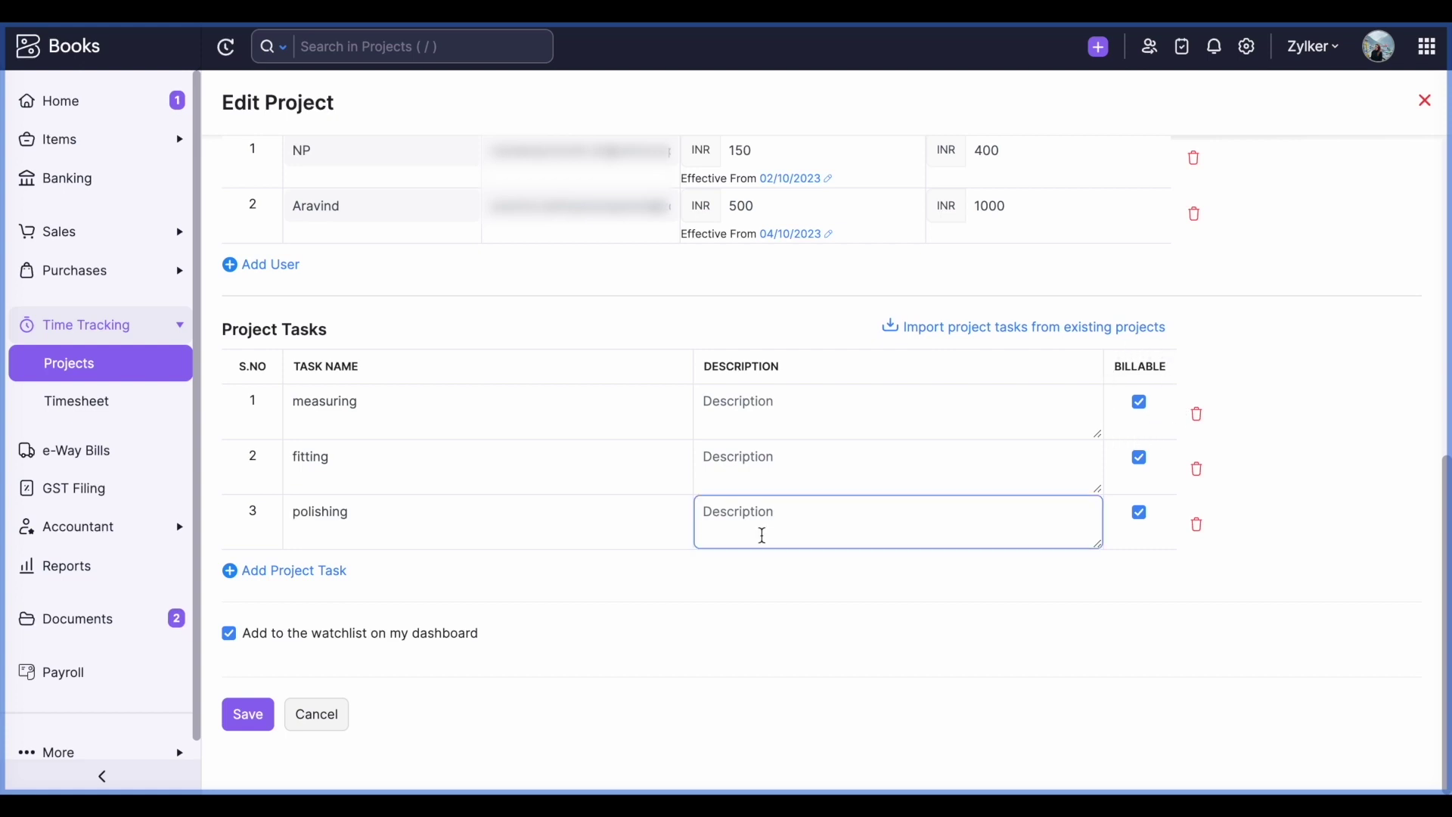
Open the Interior designing(TH) project for editing and examine its billing method, cost budget and revenue budget
left_click(151, 369)
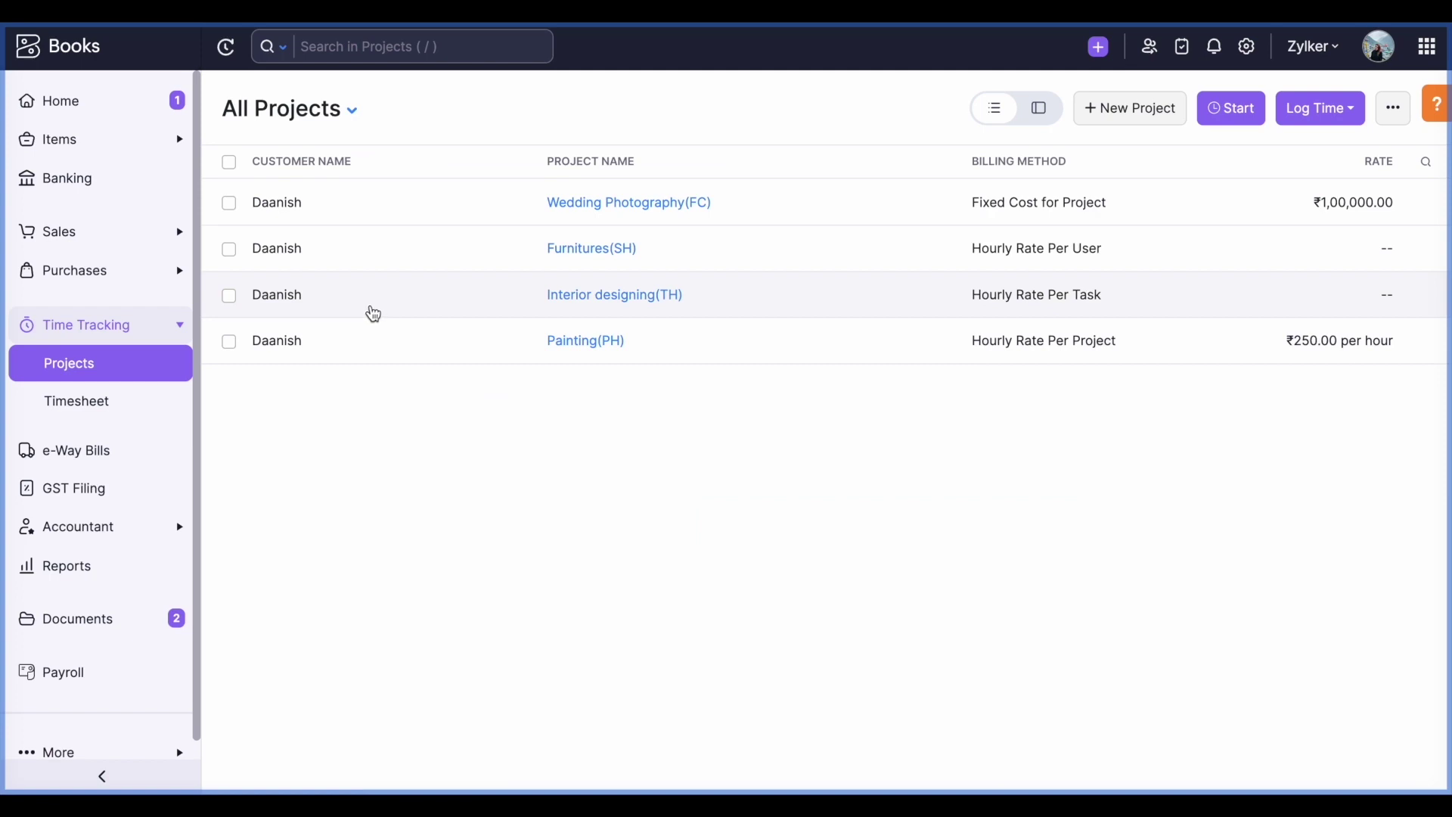
left_click(373, 310)
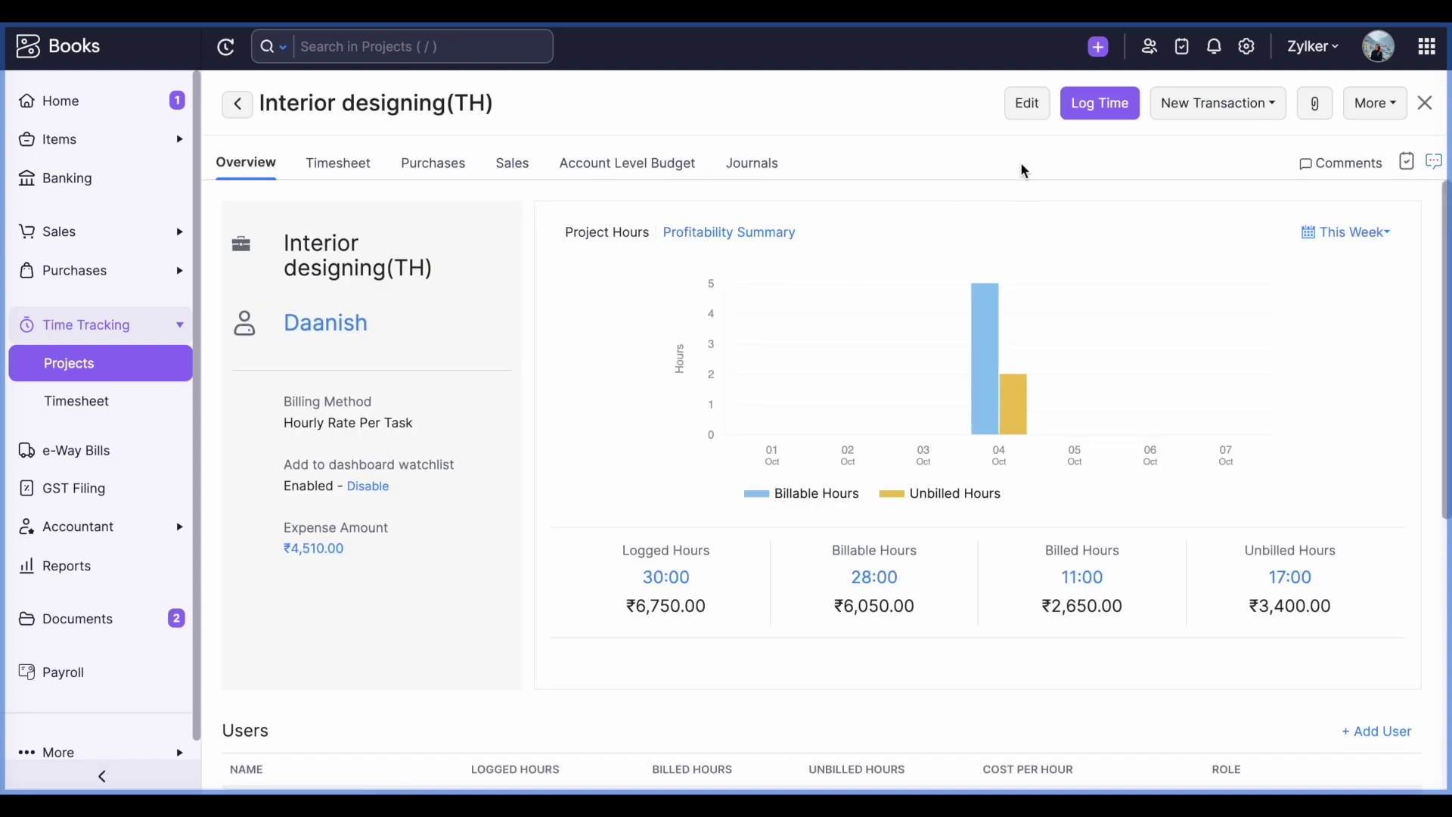
left_click(1027, 112)
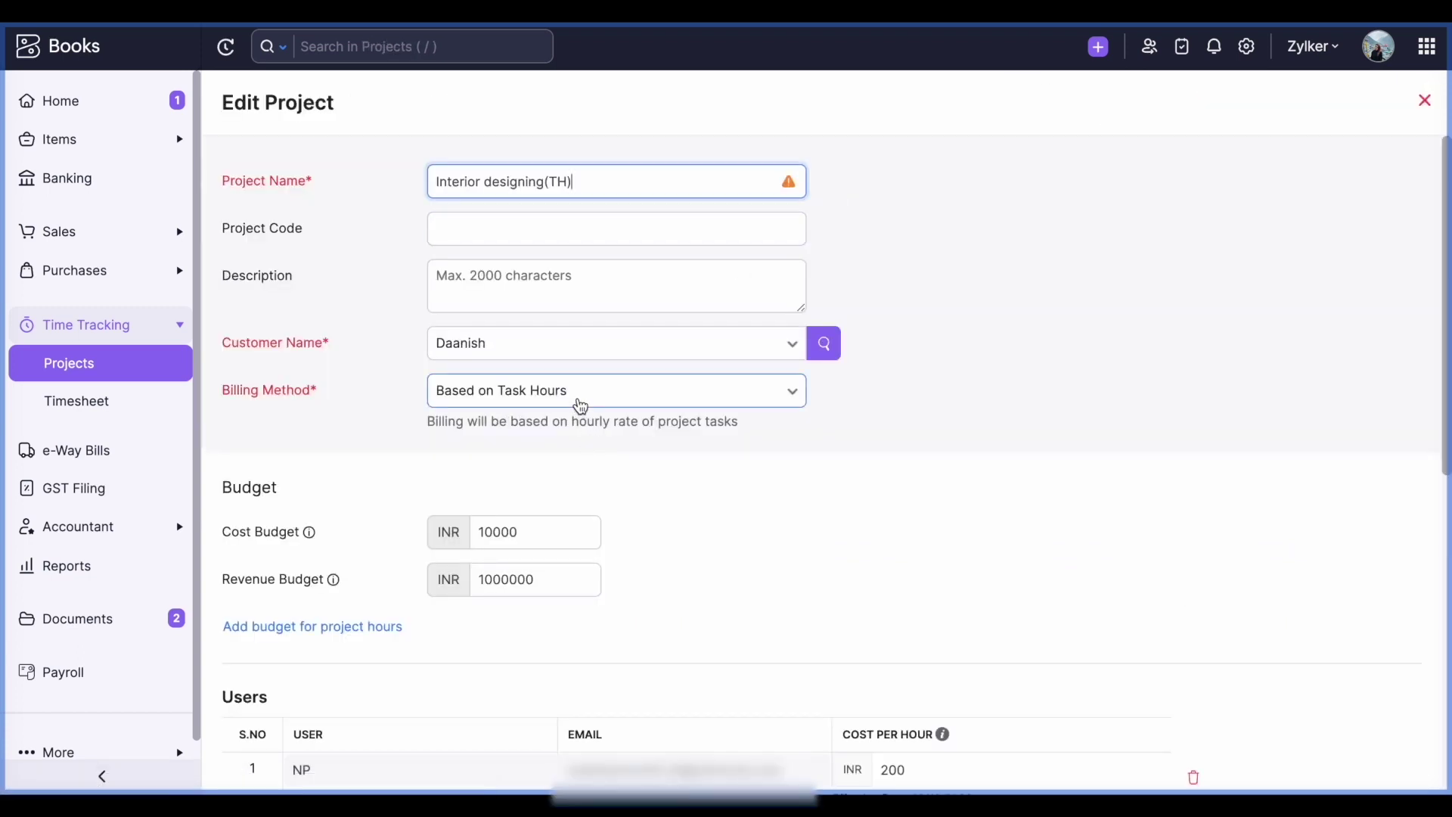
scroll(384, 423, "down", 1)
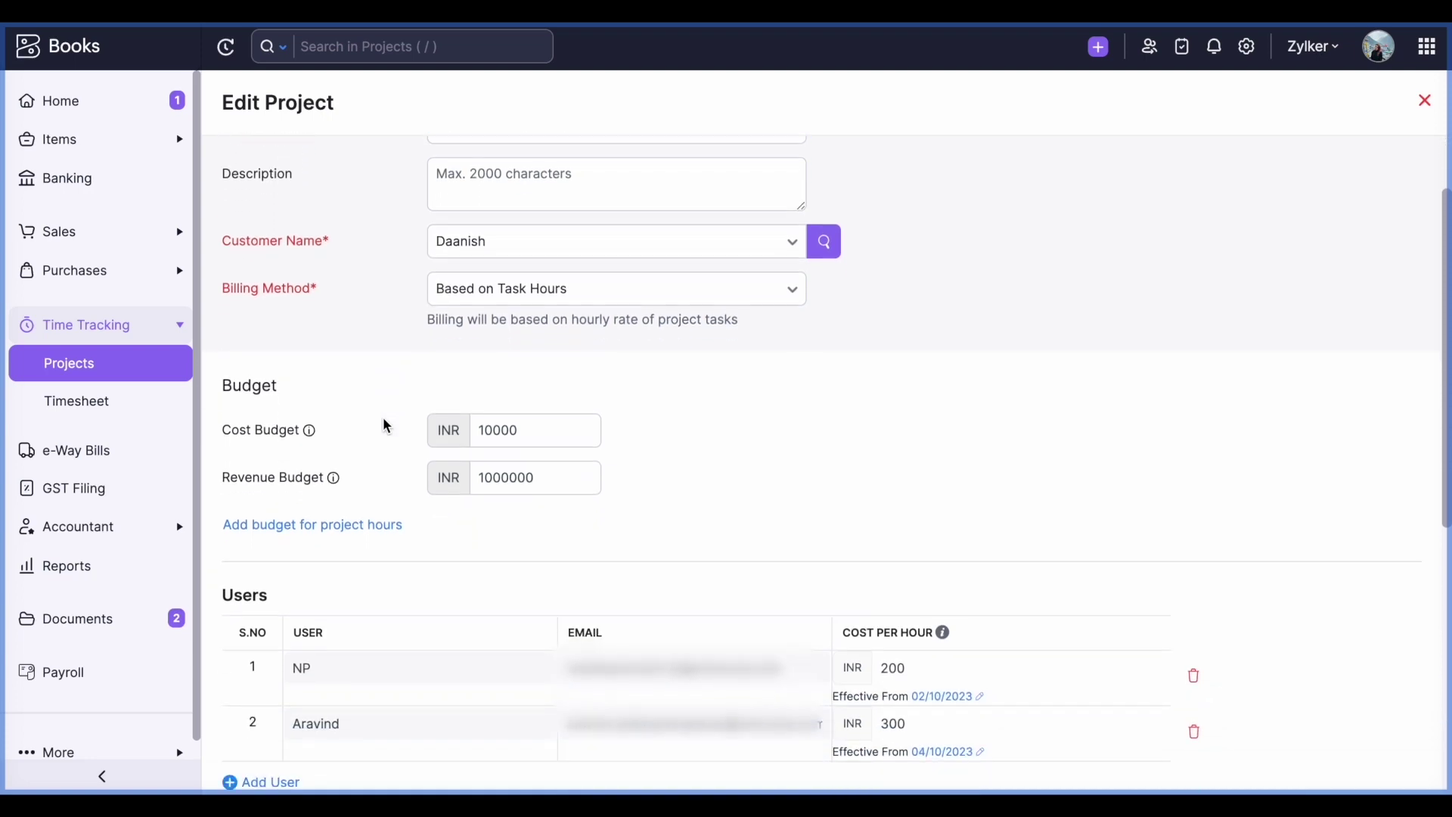
scroll(384, 422, "down", 2)
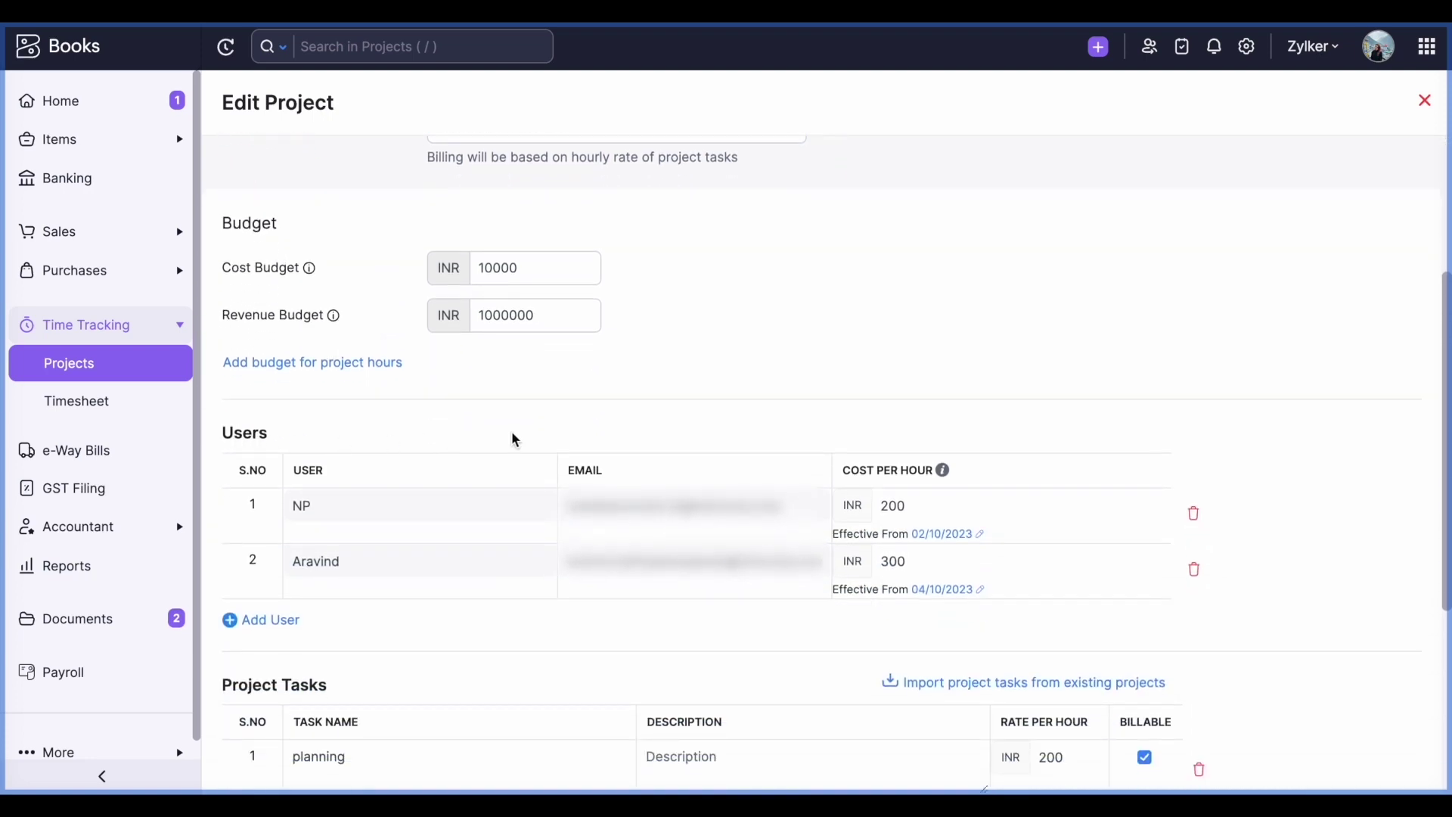
Examine the users' cost per hour and the rates and billable settings of the planning, fitting and painting tasks
scroll(867, 533, "down", 3)
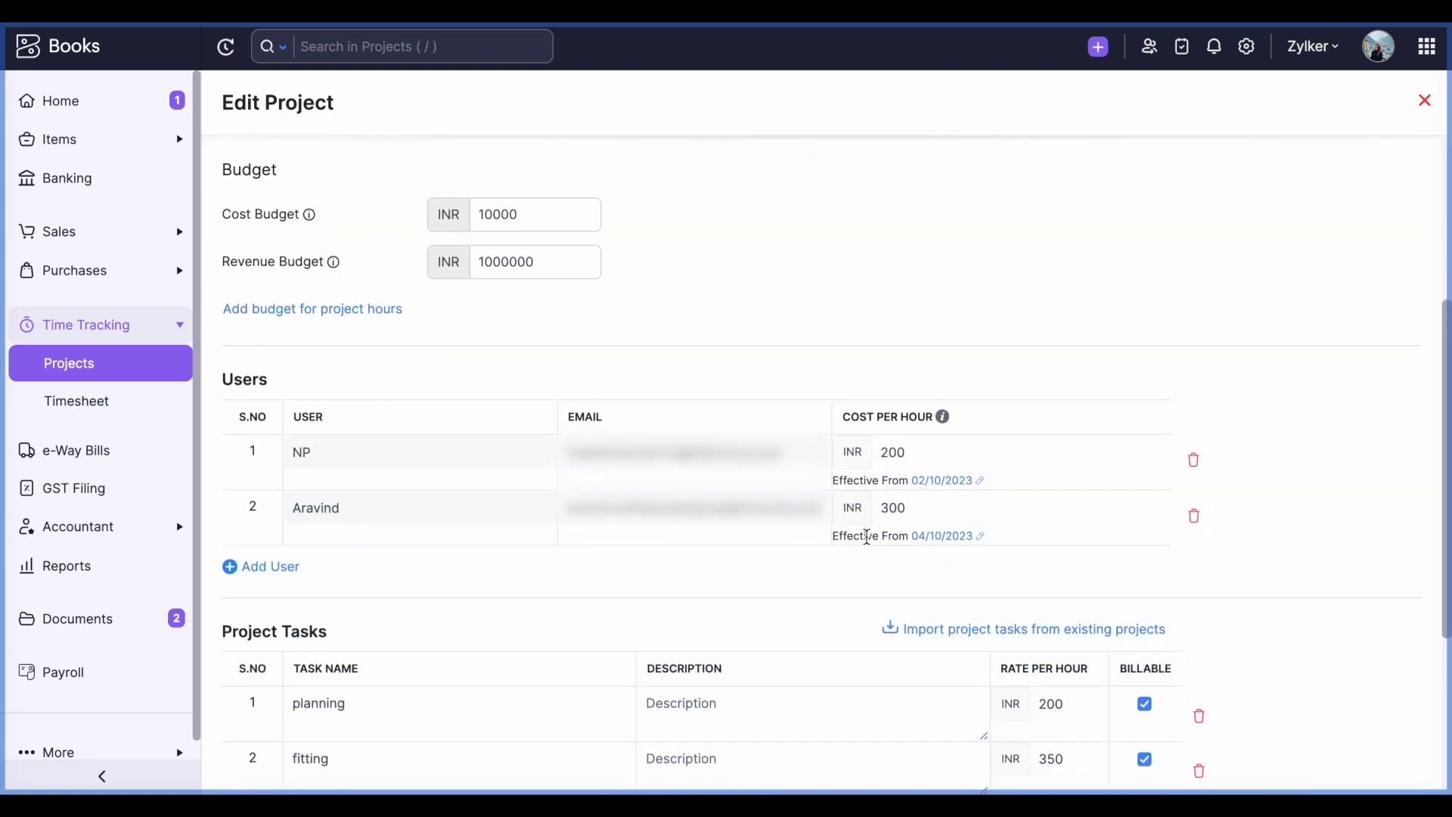
scroll(867, 536, "down", 1)
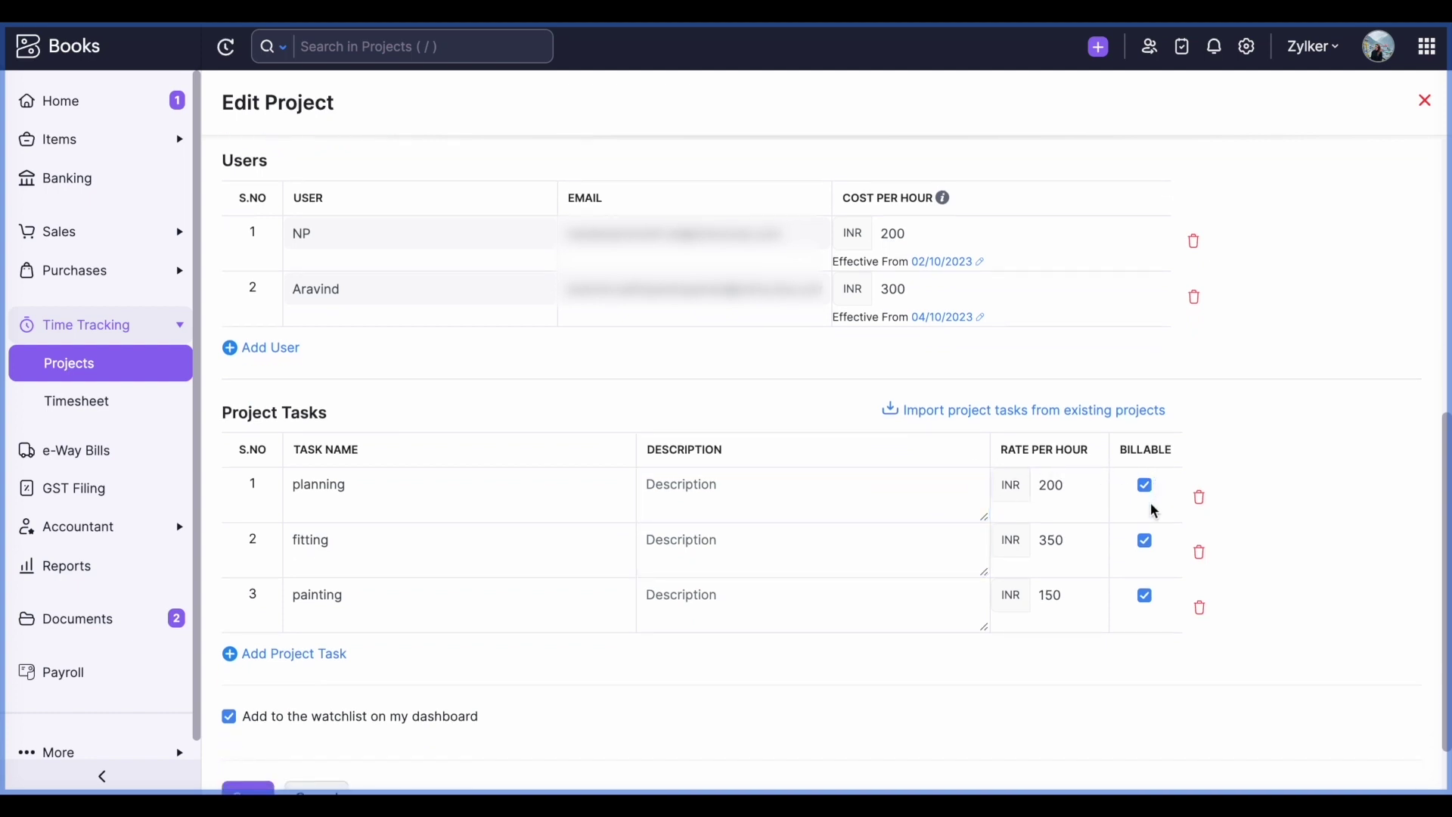
scroll(1108, 633, "down", 1)
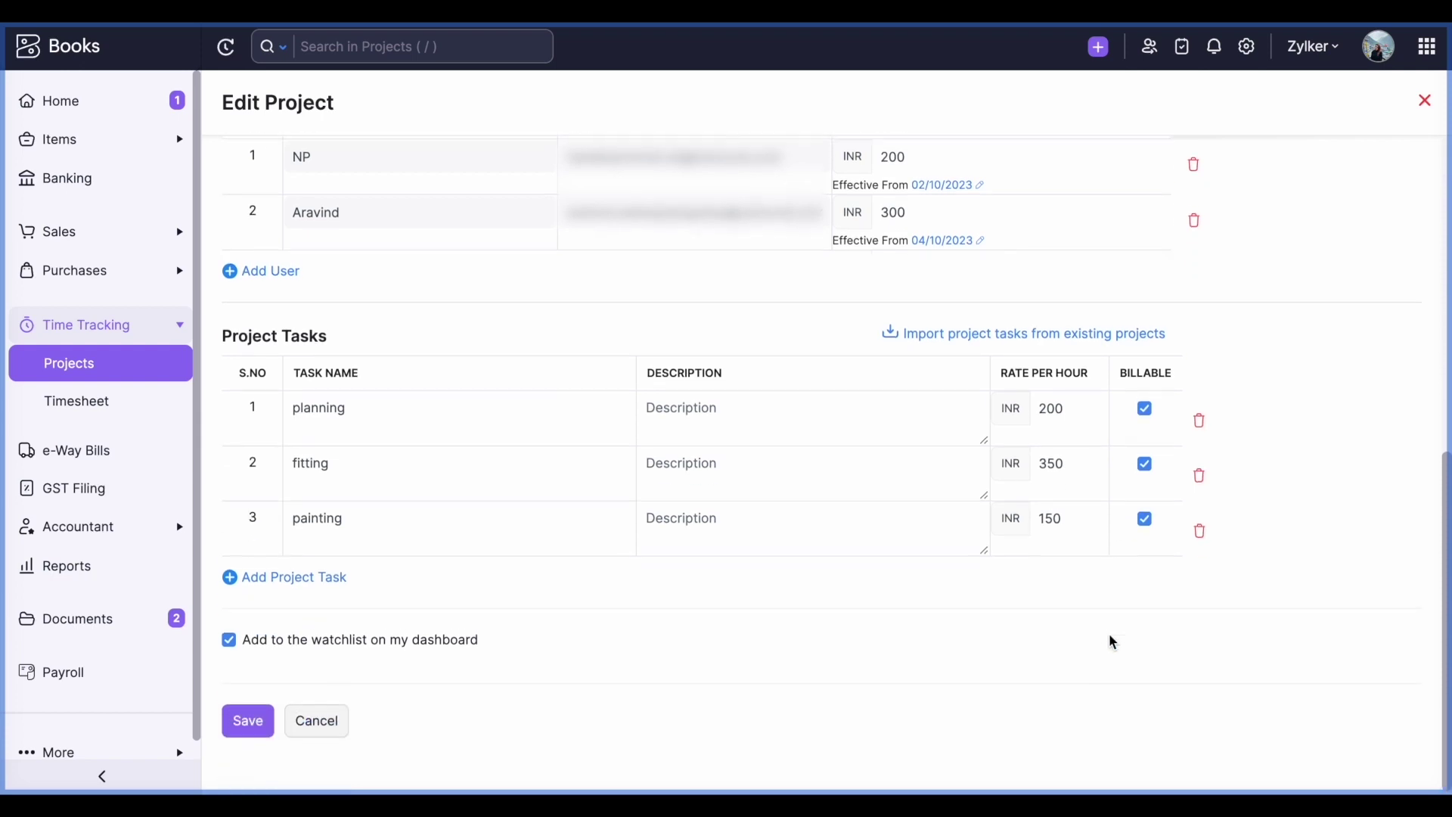
Return to the Interior designing(TH) project overview and examine its logged, billable, billed and unbilled hours
left_click(148, 365)
left_click(420, 306)
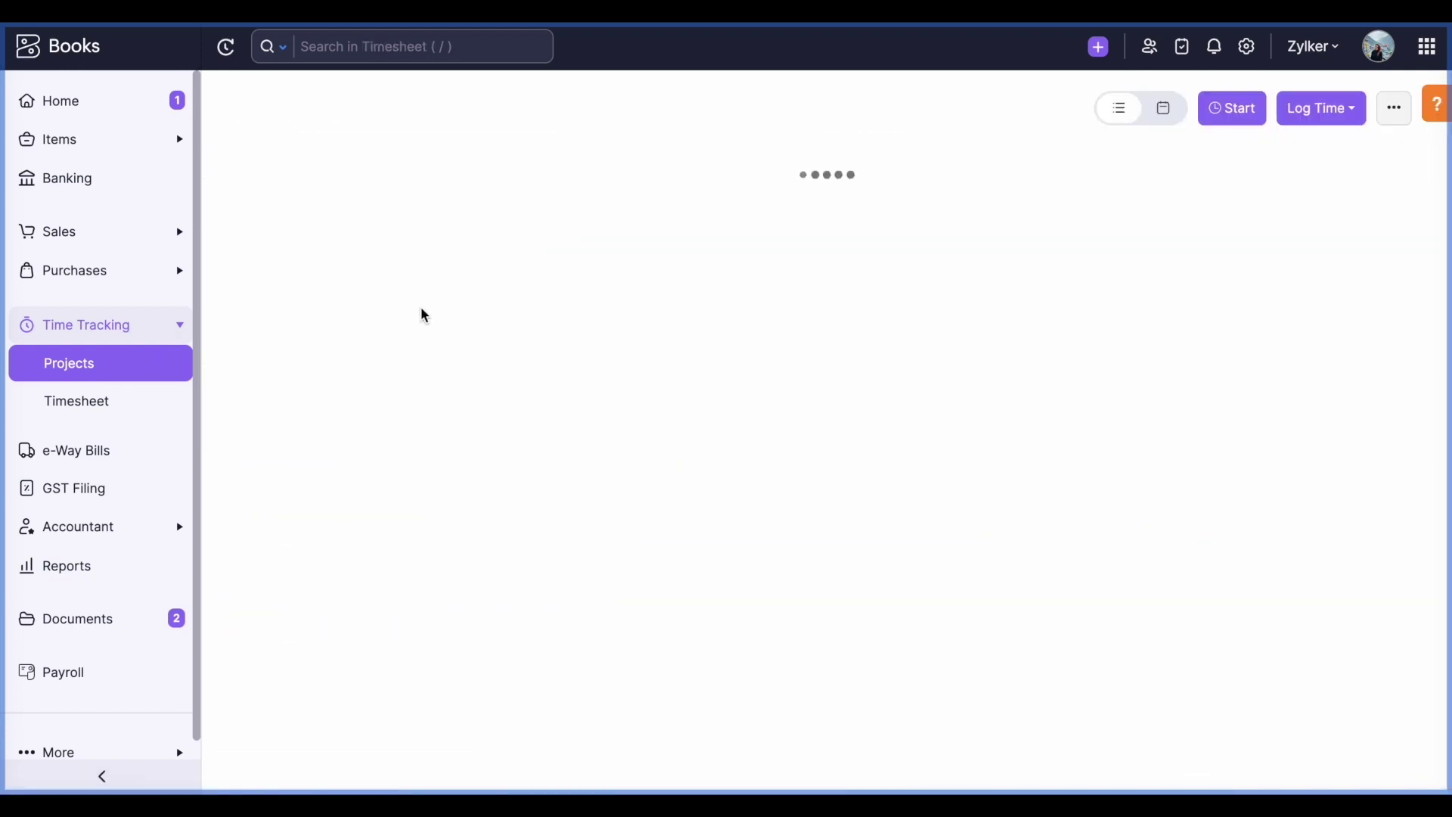
scroll(579, 404, "down", 1)
scroll(580, 404, "up", 1)
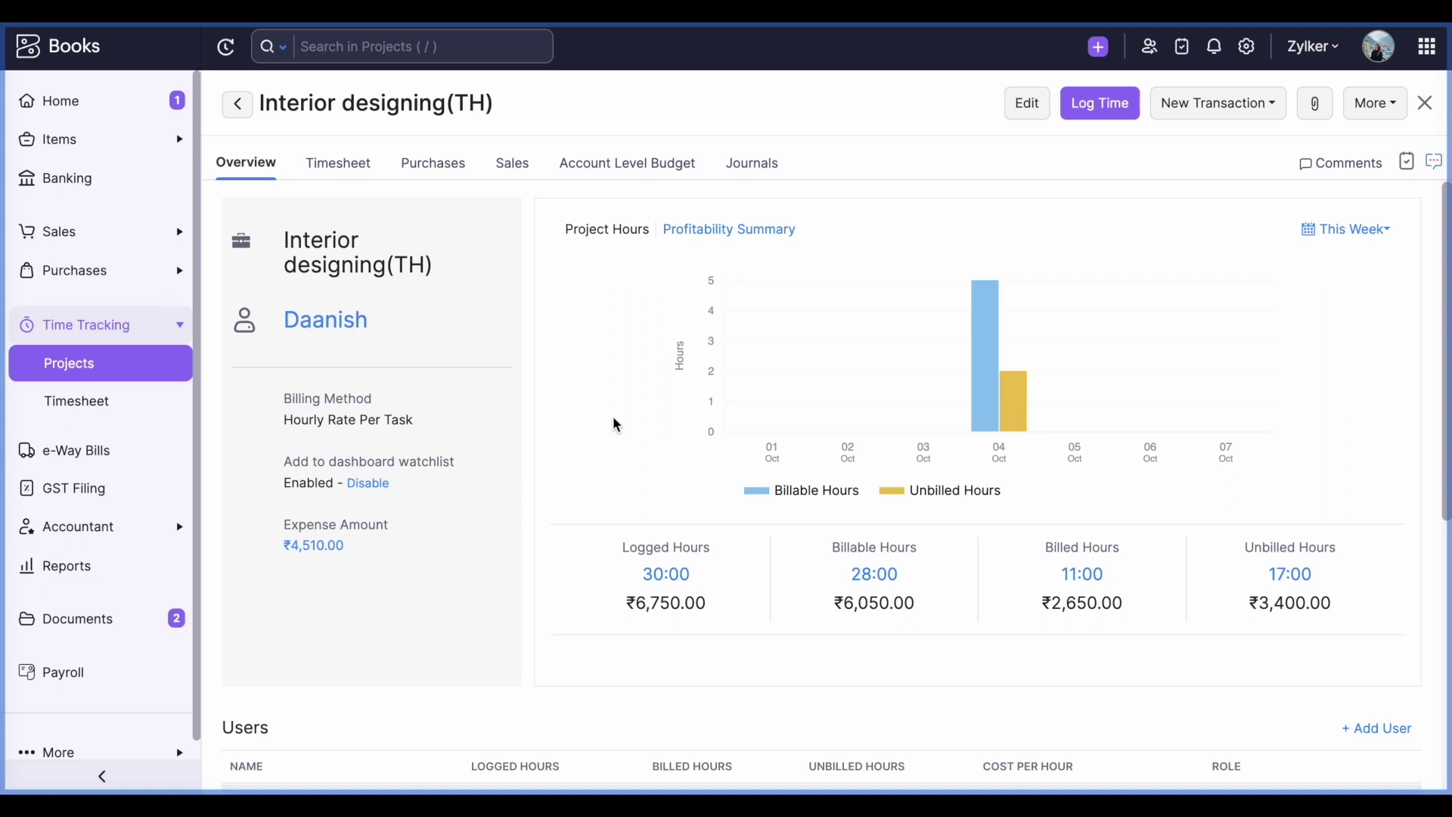
scroll(635, 490, "down", 1)
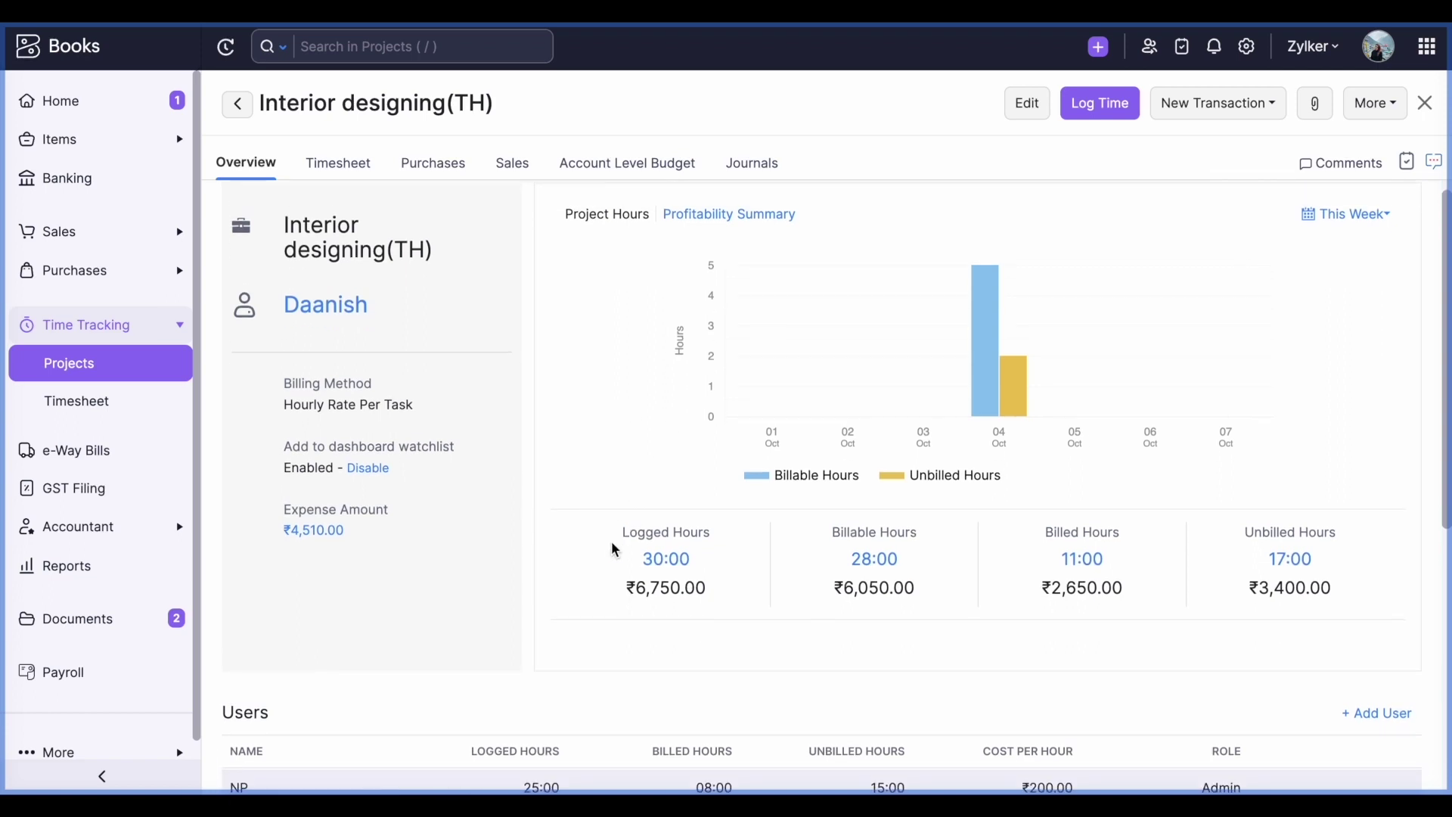
scroll(611, 542, "up", 1)
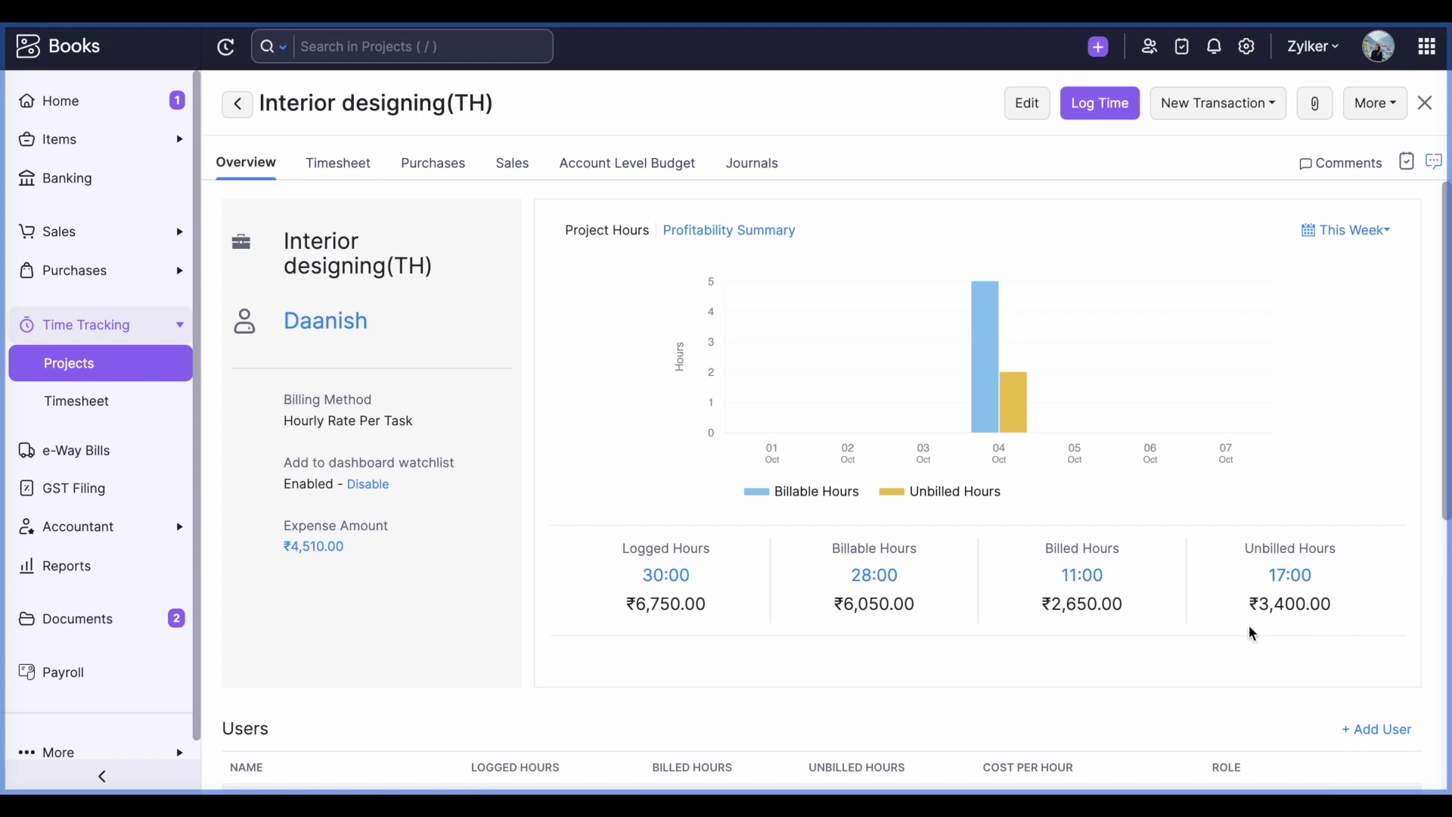
scroll(1085, 516, "up", 1)
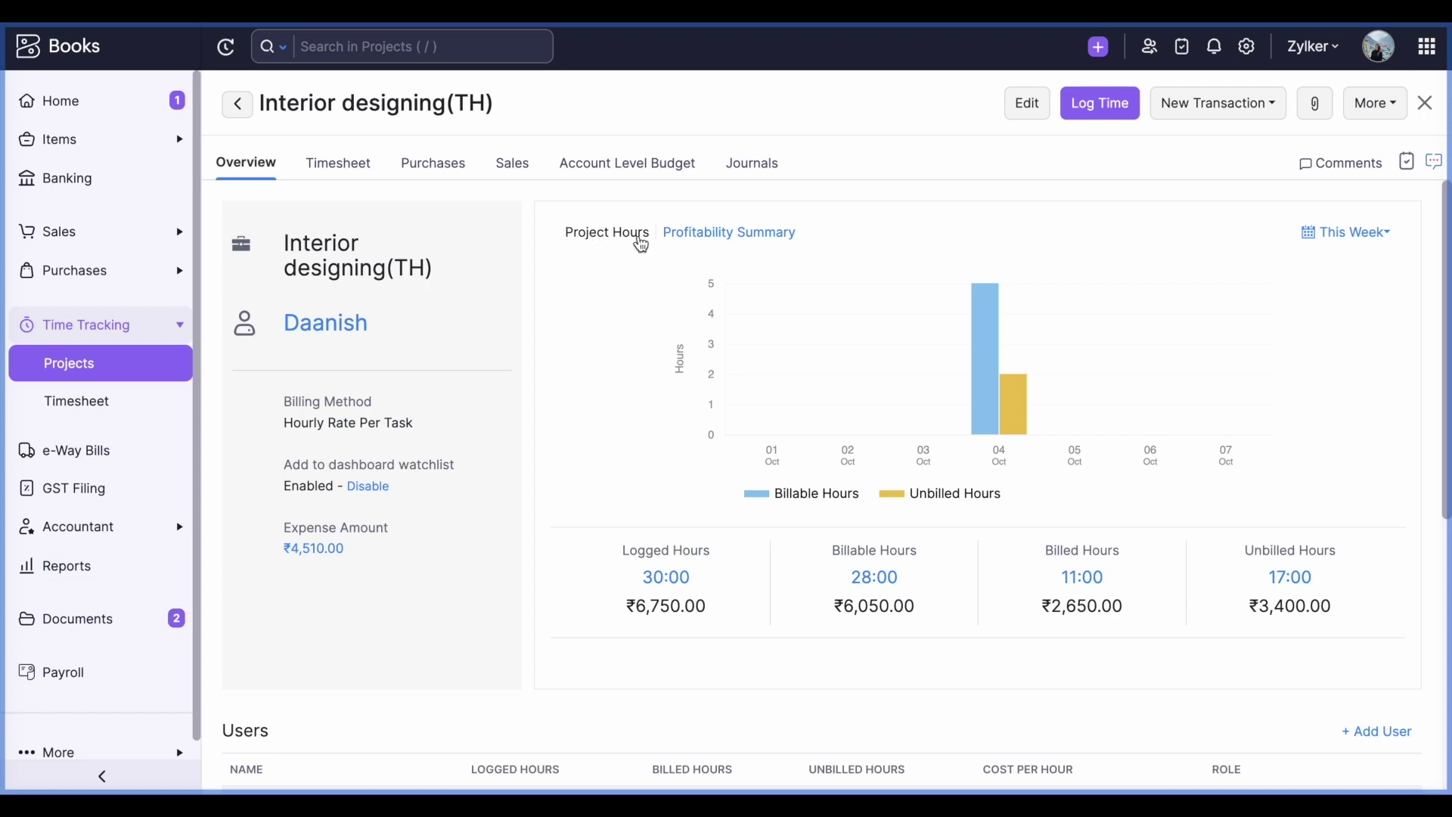
View the project's profitability summary, comparing budgeted with actual cost and revenue, and review its users and project tasks
left_click(701, 242)
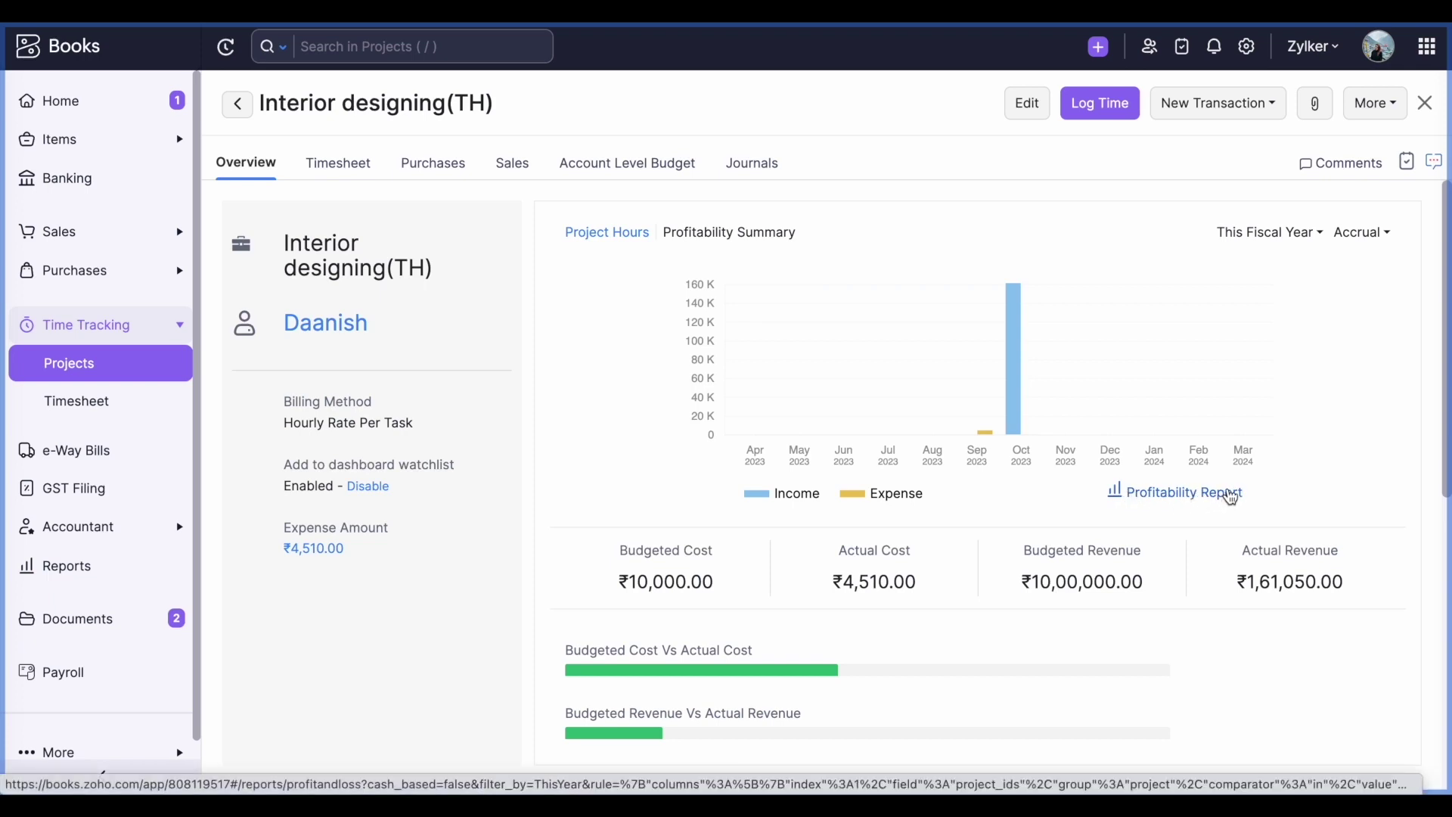
scroll(950, 601, "down", 1)
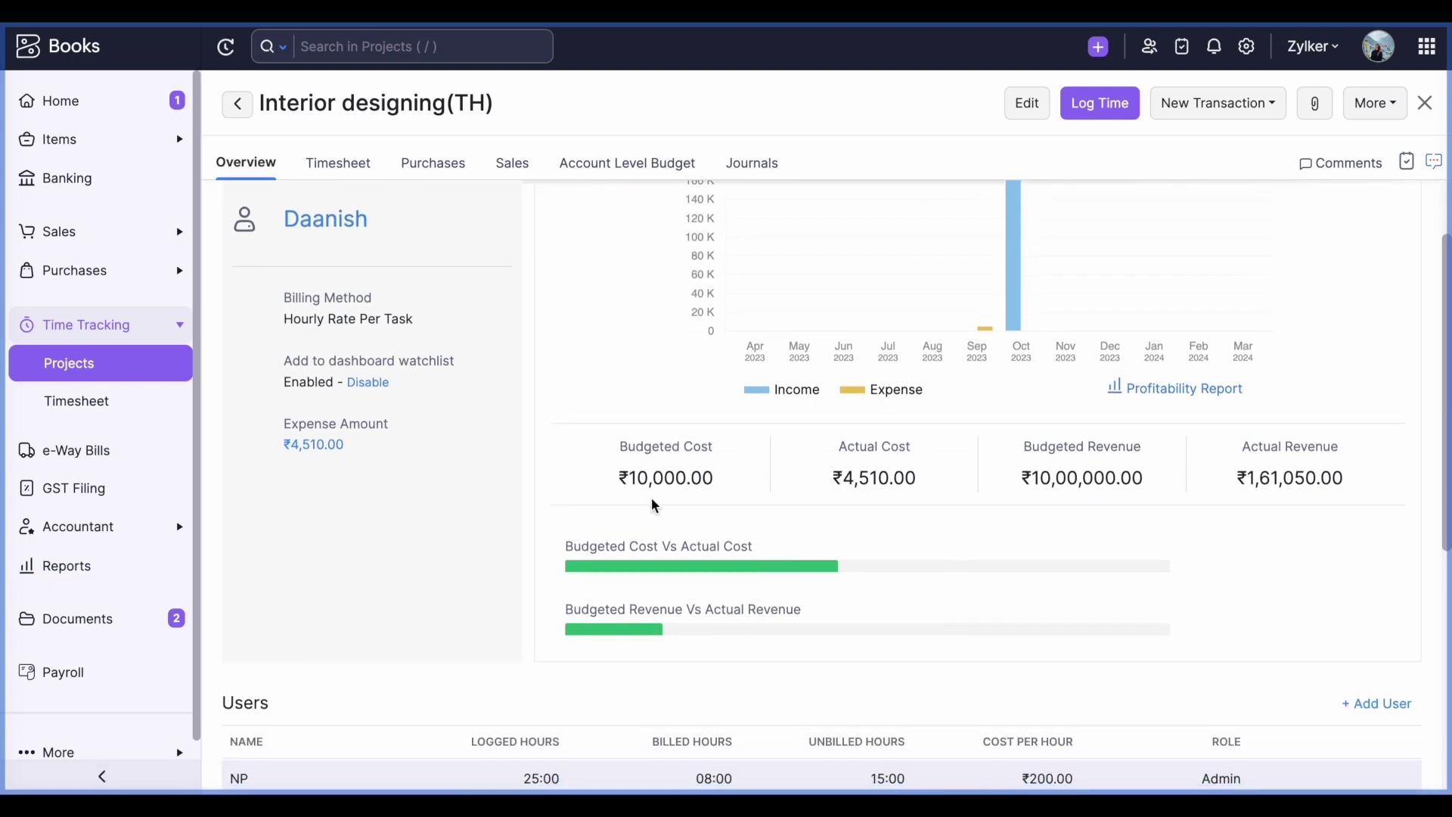
scroll(421, 469, "down", 3)
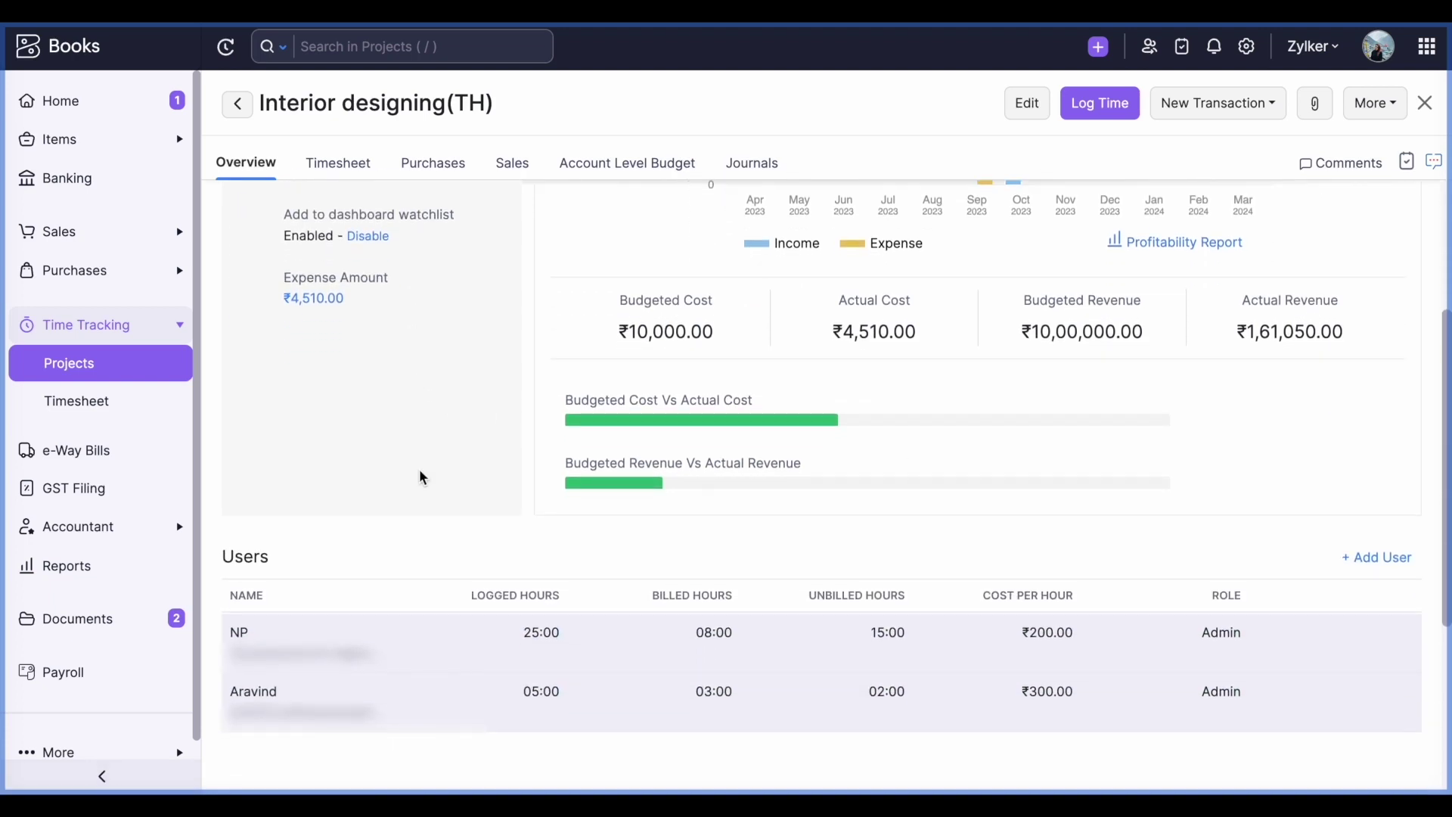
scroll(420, 515, "down", 3)
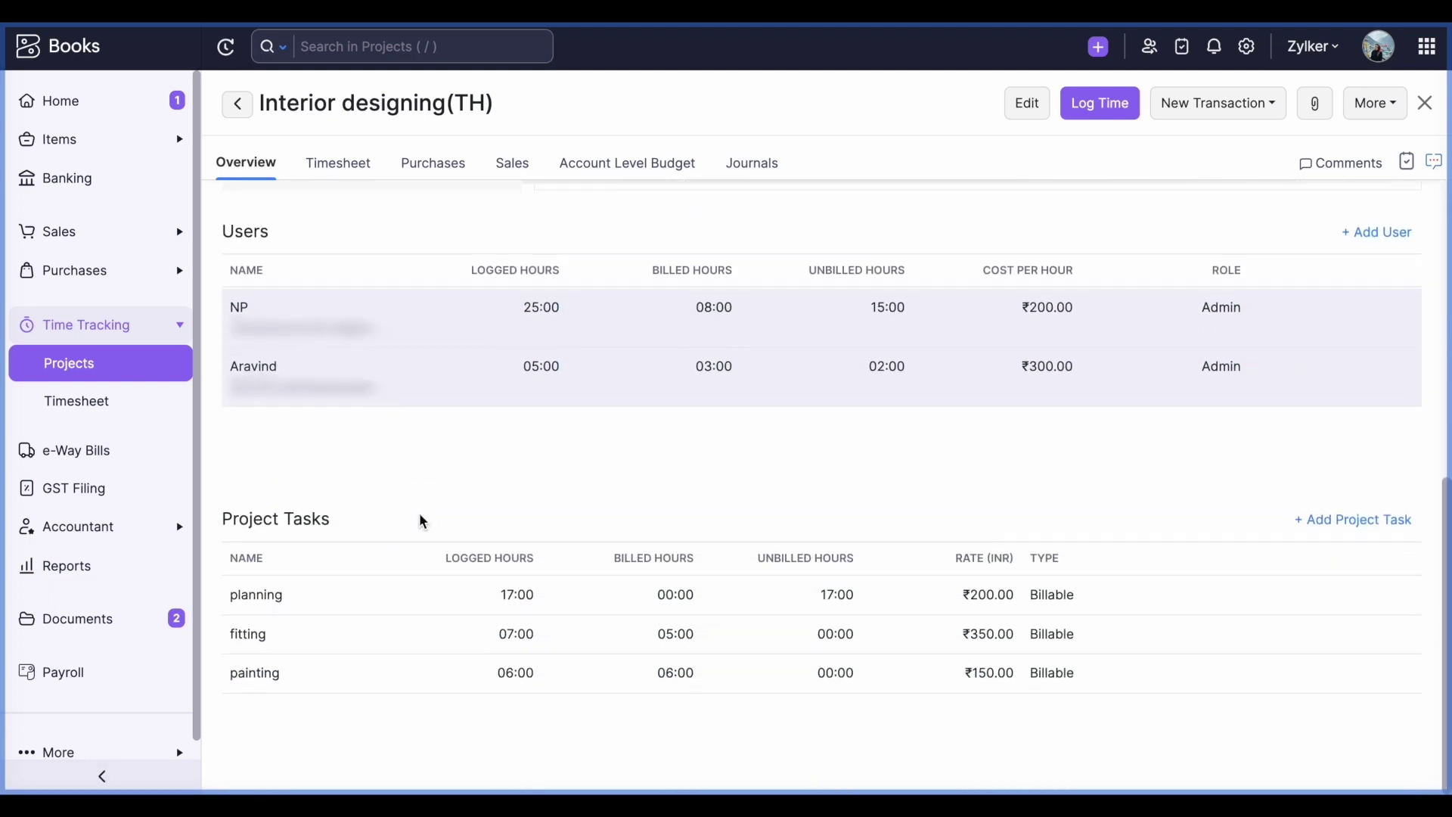
scroll(421, 520, "up", 8)
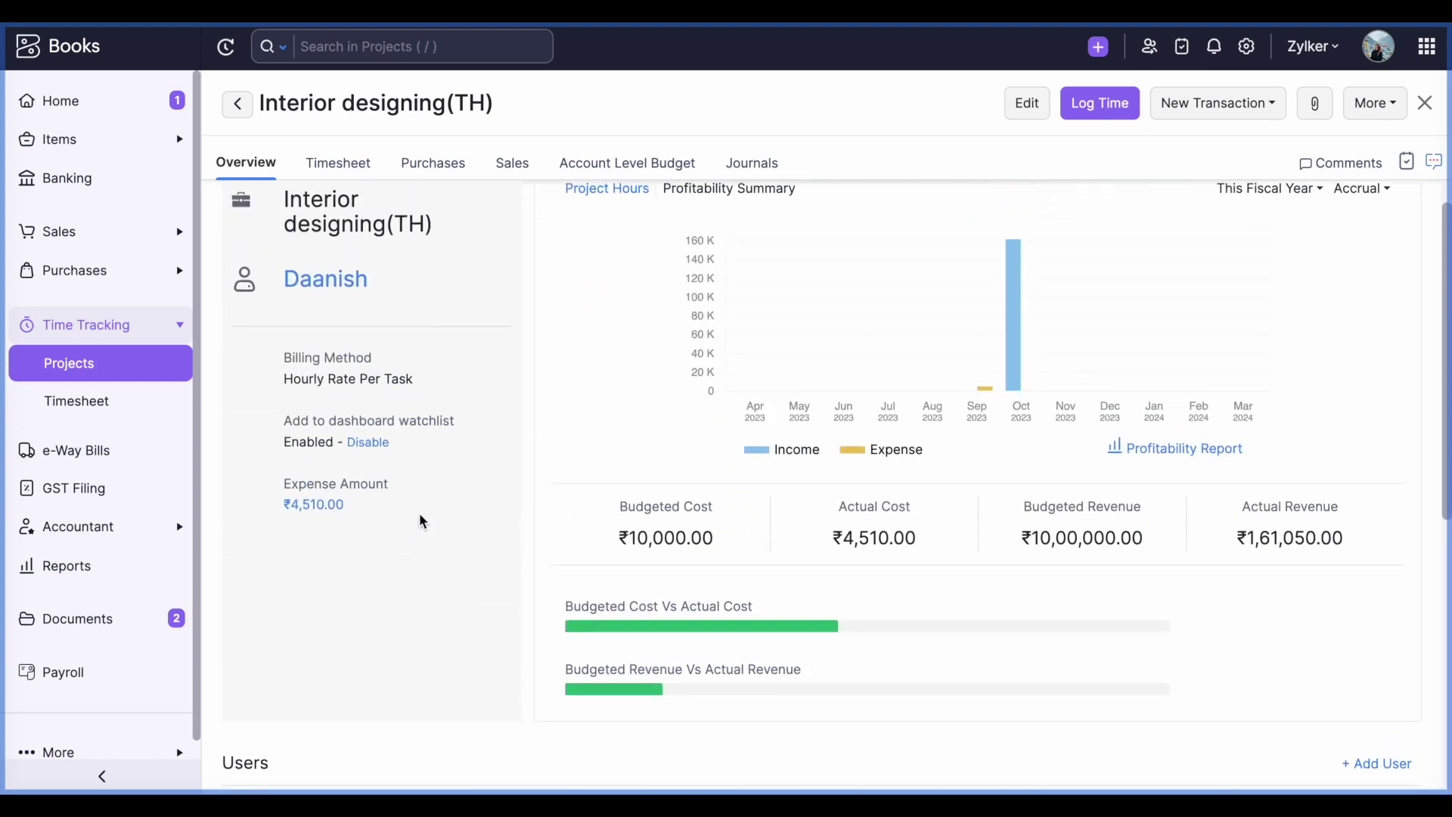
Open the Painting(PH) project for editing and examine its billing method, rate per hour, cost budget and revenue budget
left_click(161, 372)
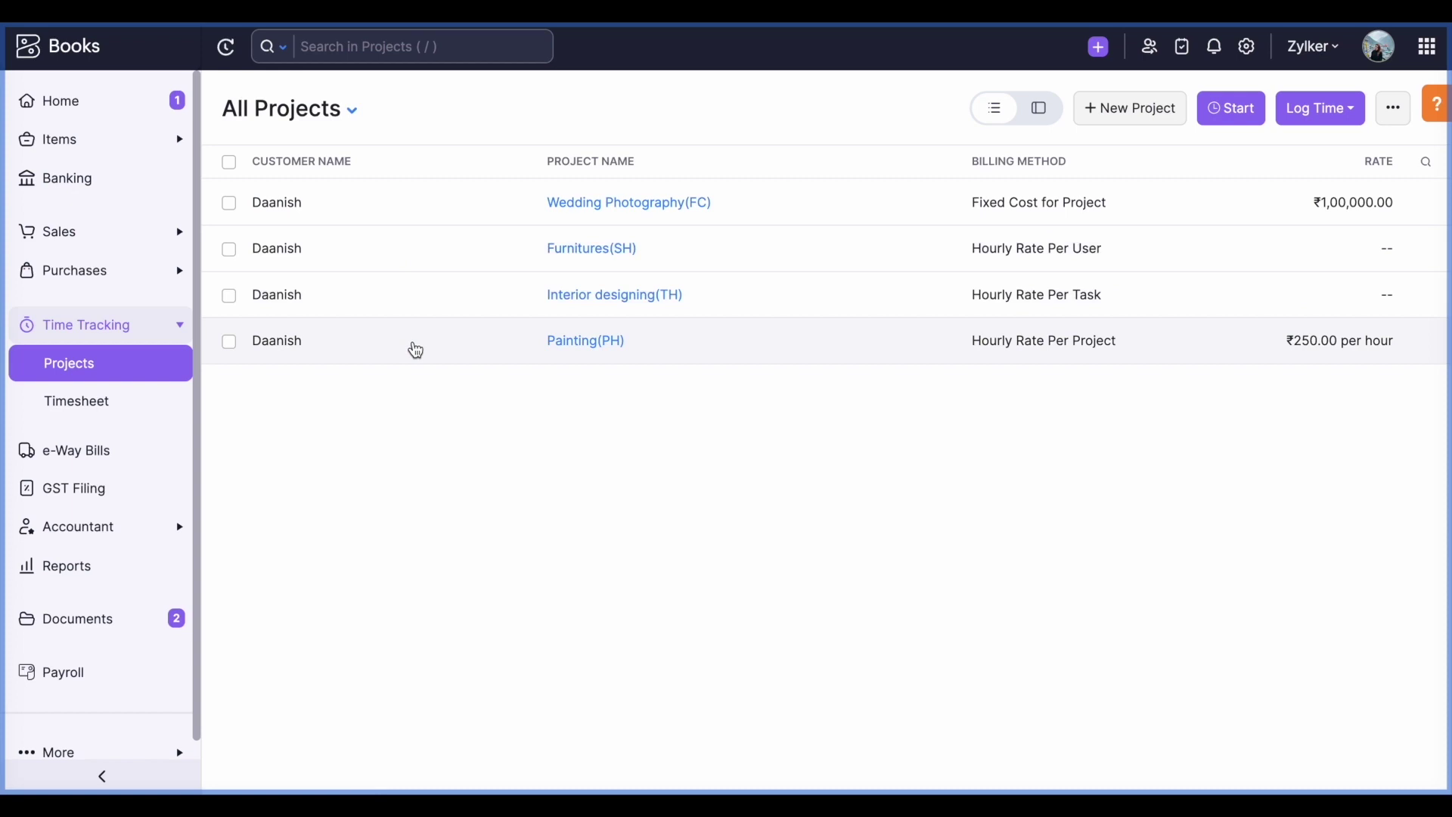
left_click(414, 353)
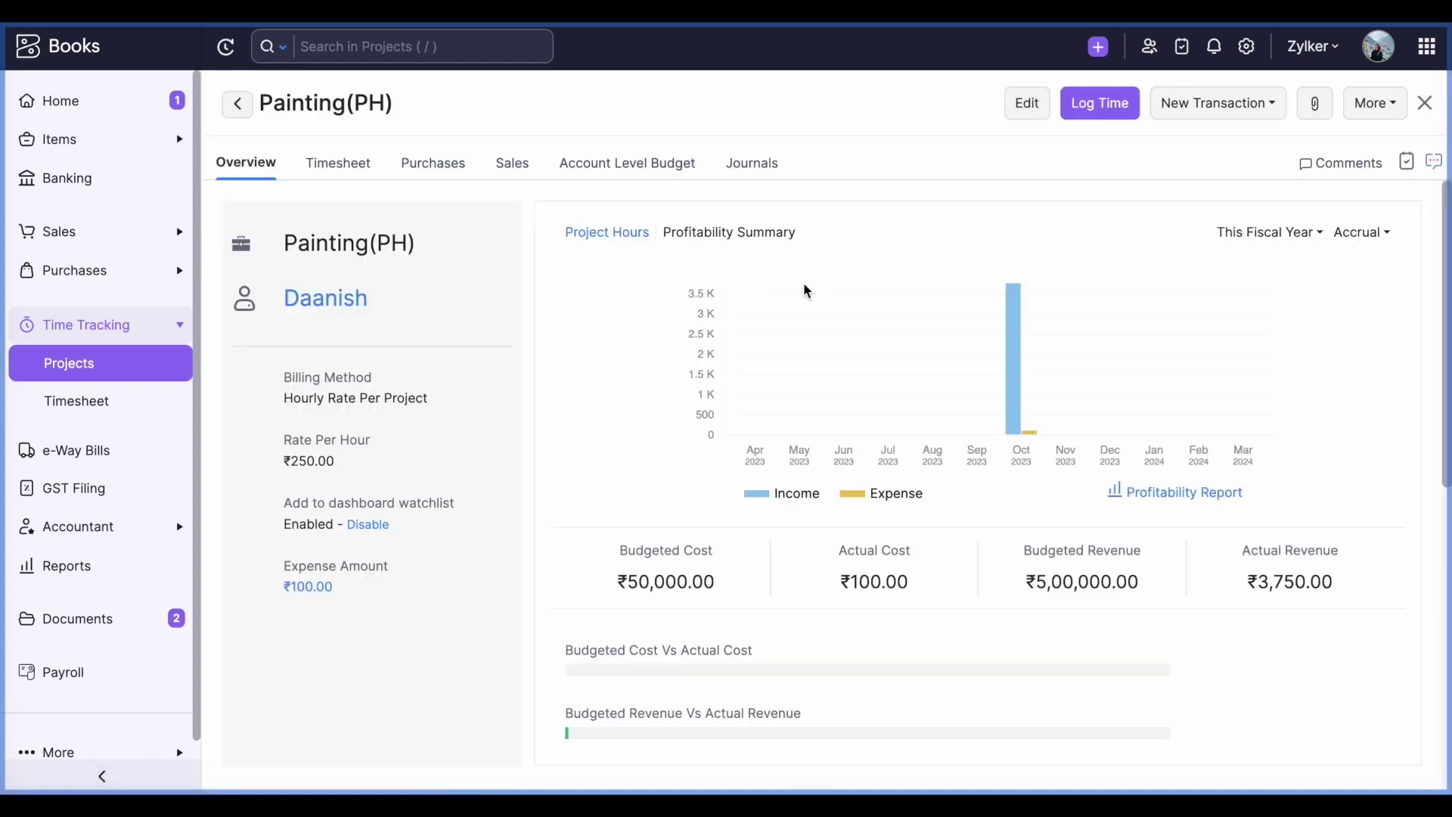
left_click(1026, 101)
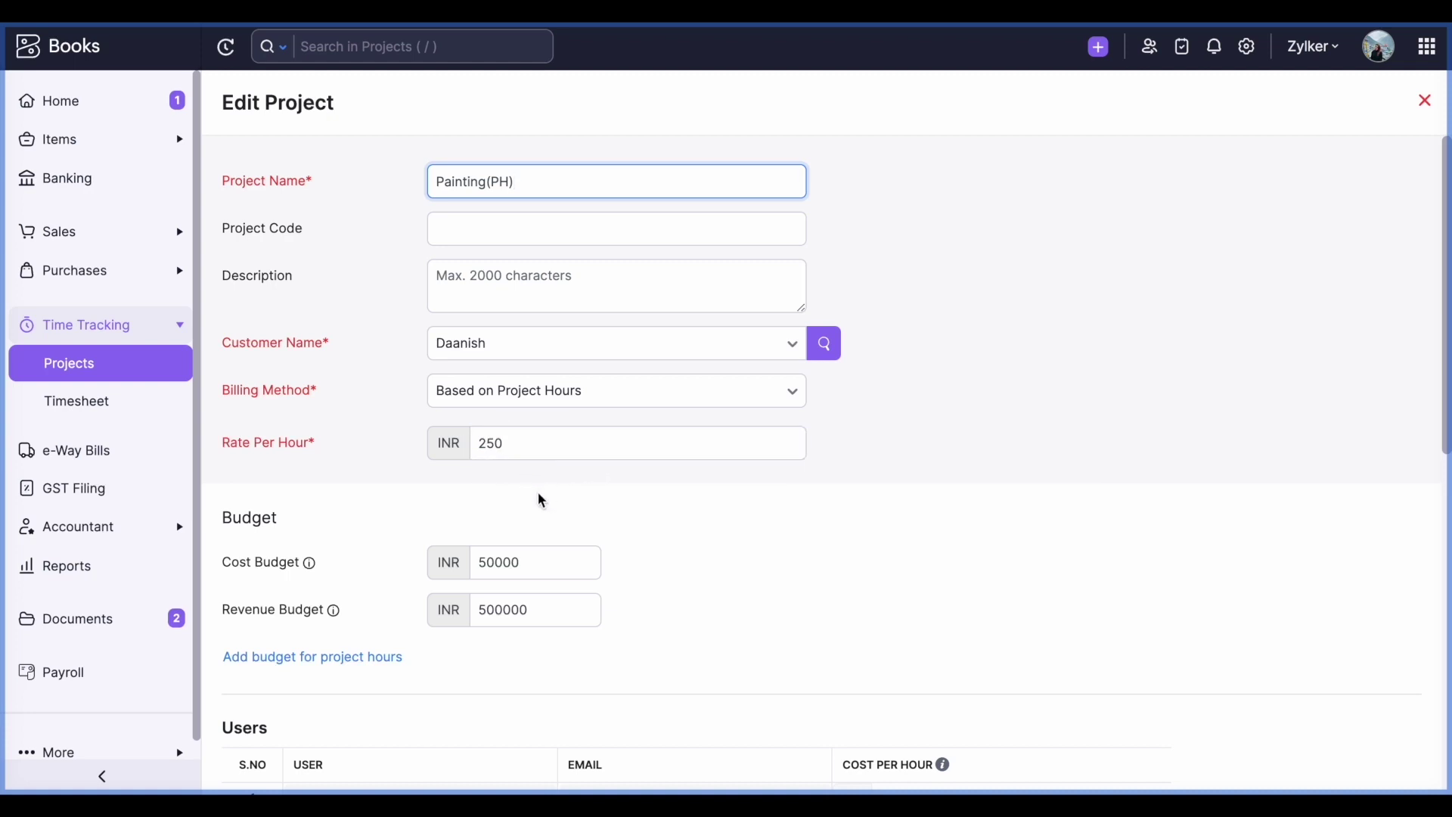
scroll(541, 500, "down", 1)
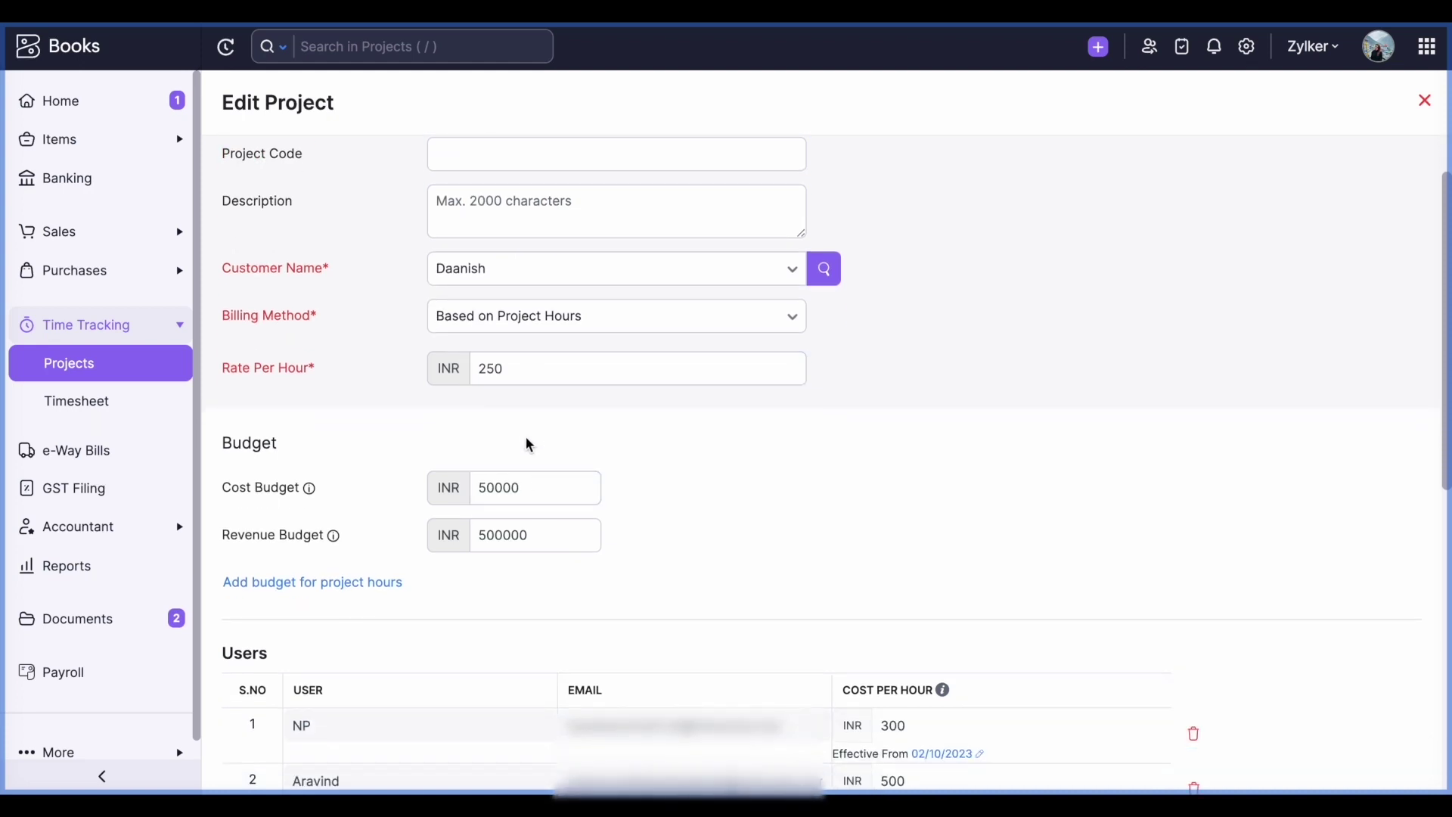
scroll(527, 444, "down", 3)
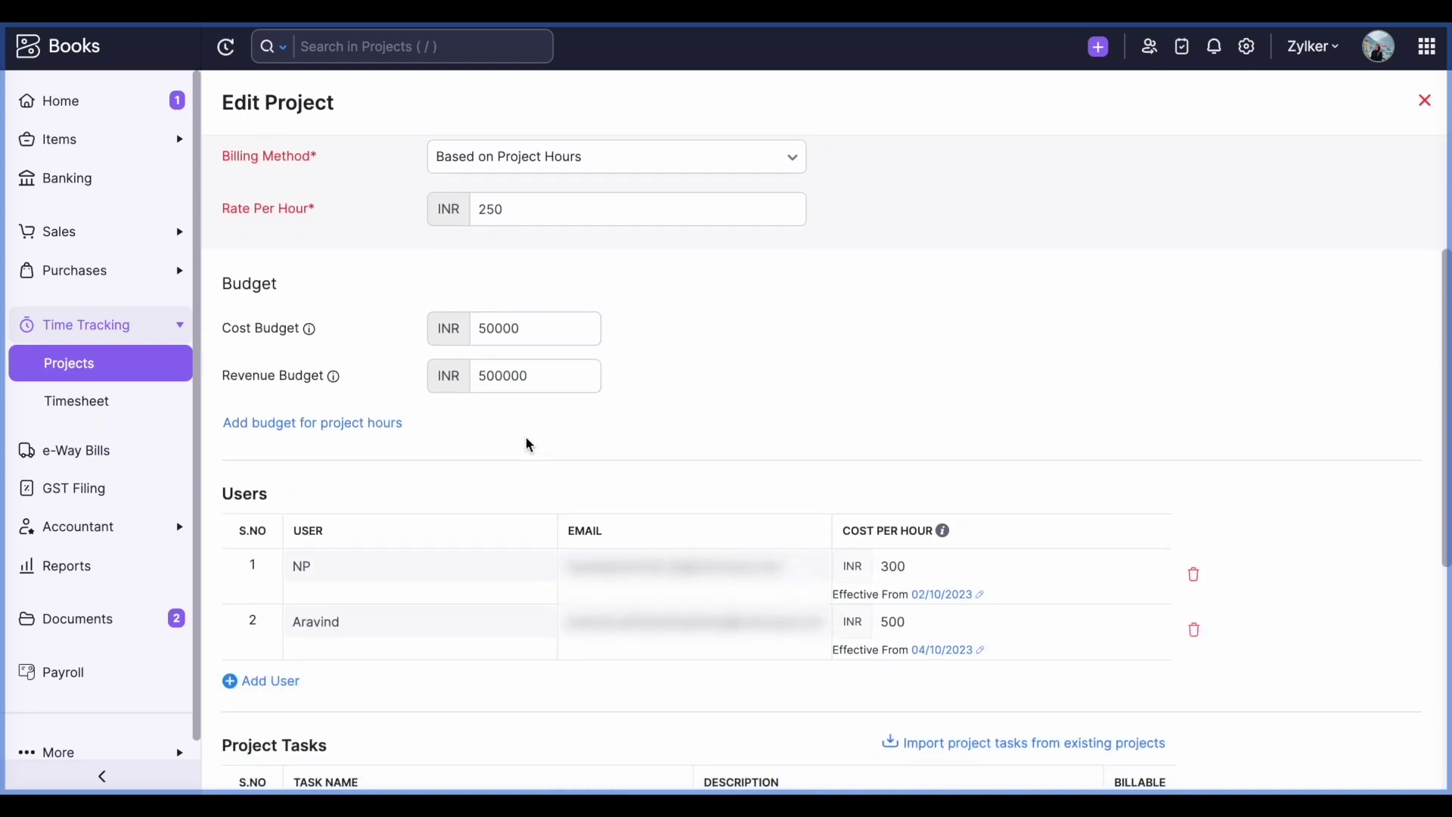
Examine the users' cost per hour and the billable settings of the cleaning, patch works, roller painting and Designing tasks
scroll(527, 444, "down", 1)
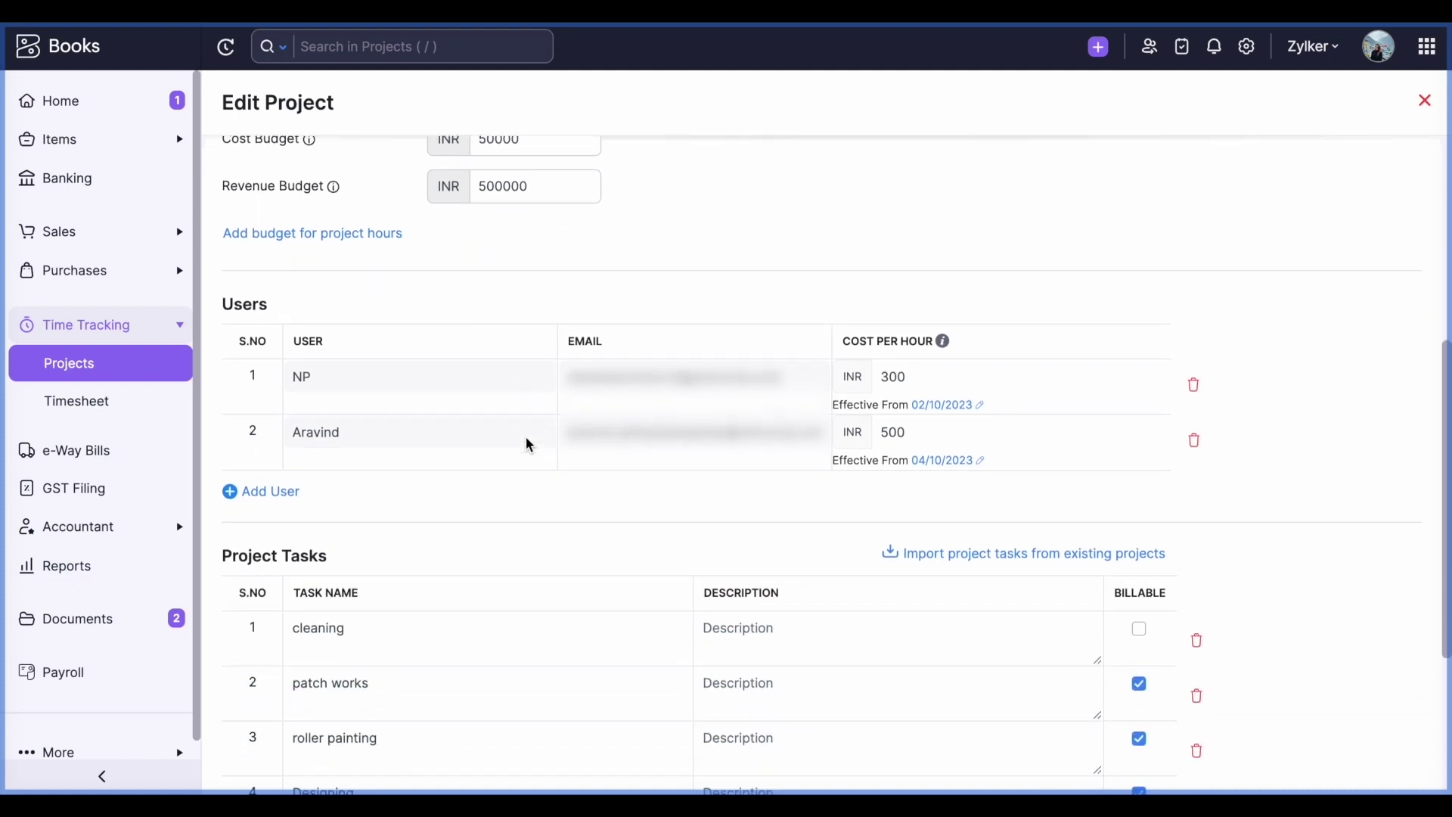
scroll(518, 526, "down", 2)
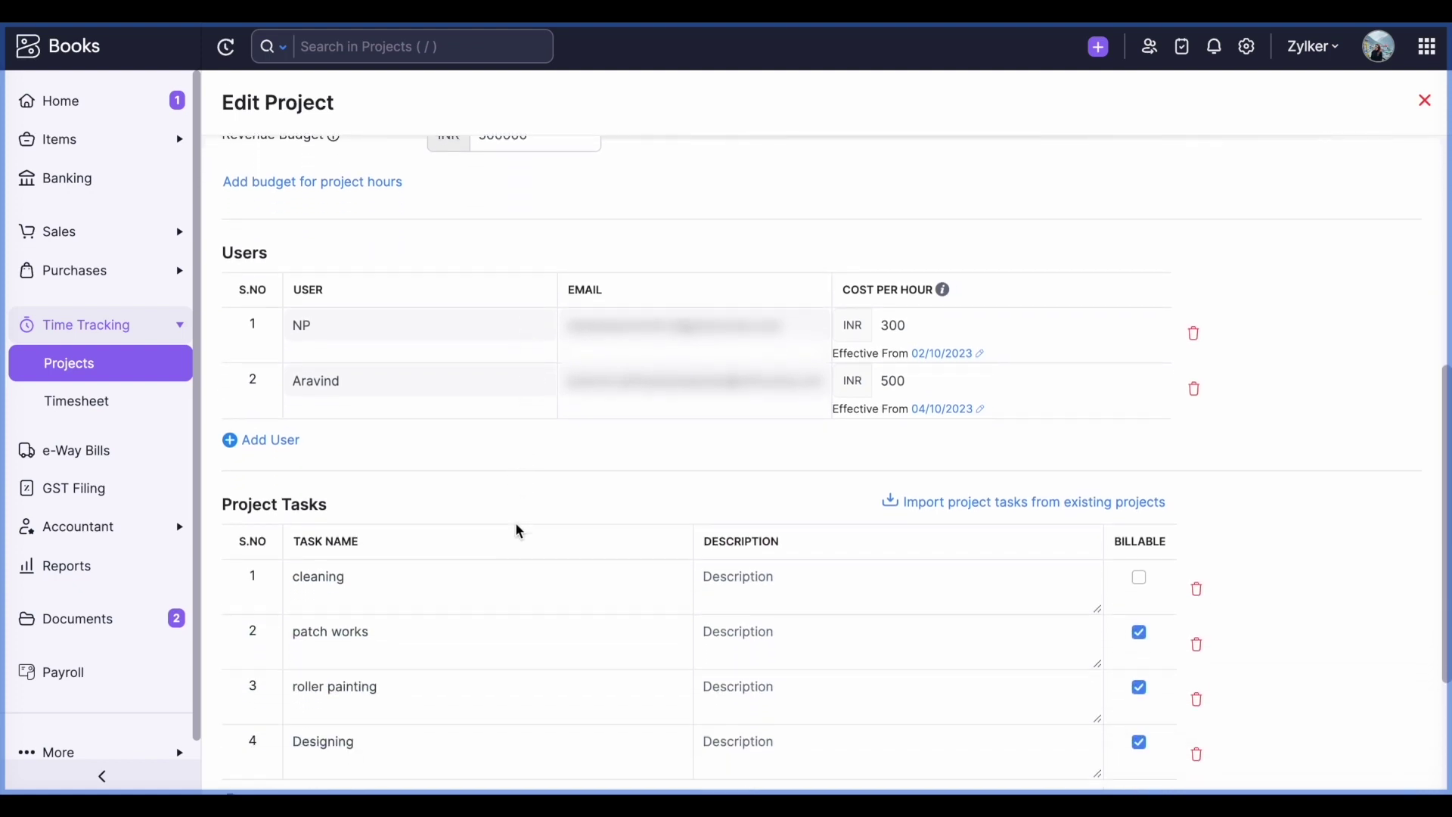
scroll(517, 530, "down", 2)
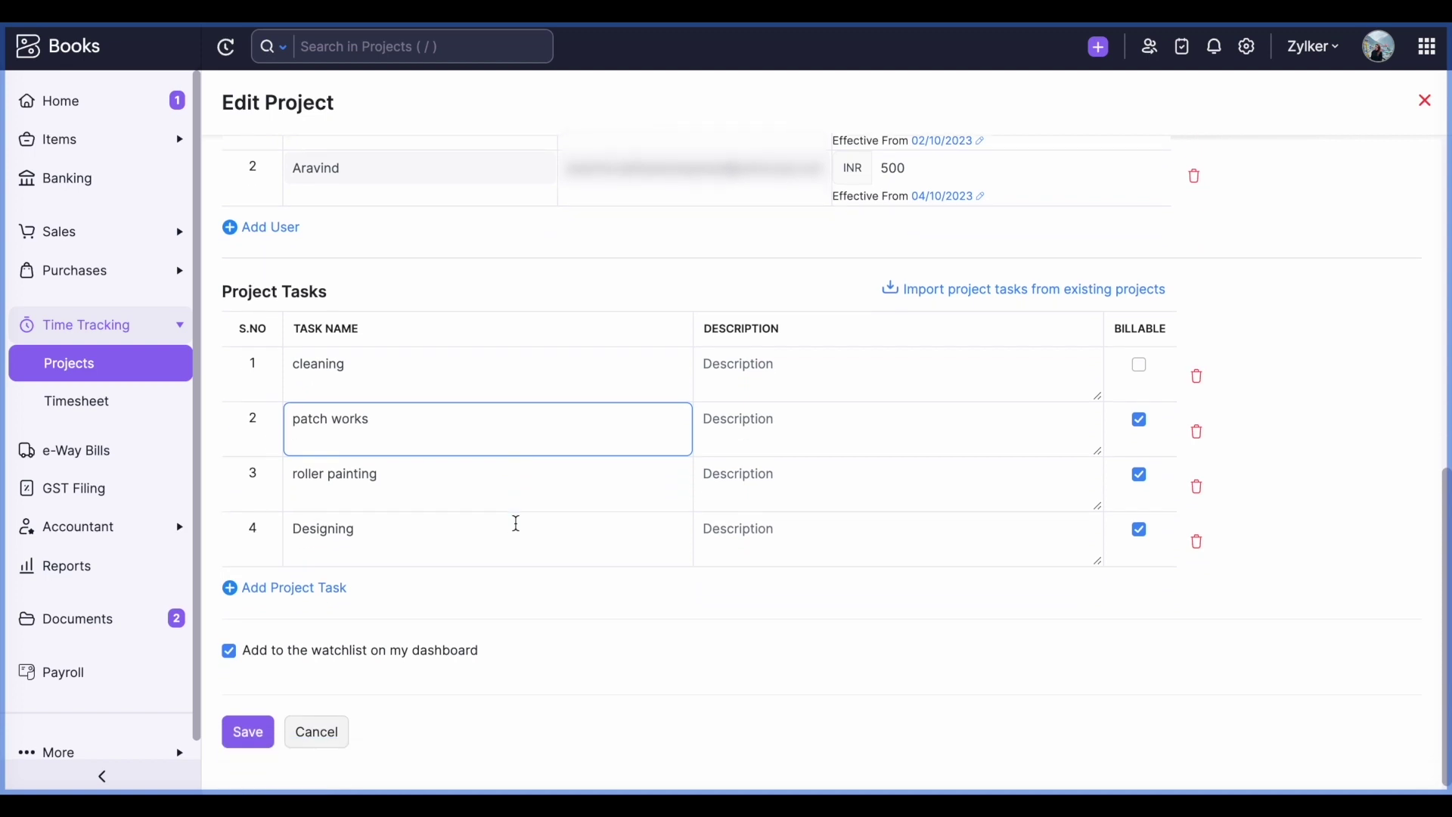
scroll(515, 524, "up", 3)
scroll(516, 523, "down", 2)
scroll(516, 523, "down", 1)
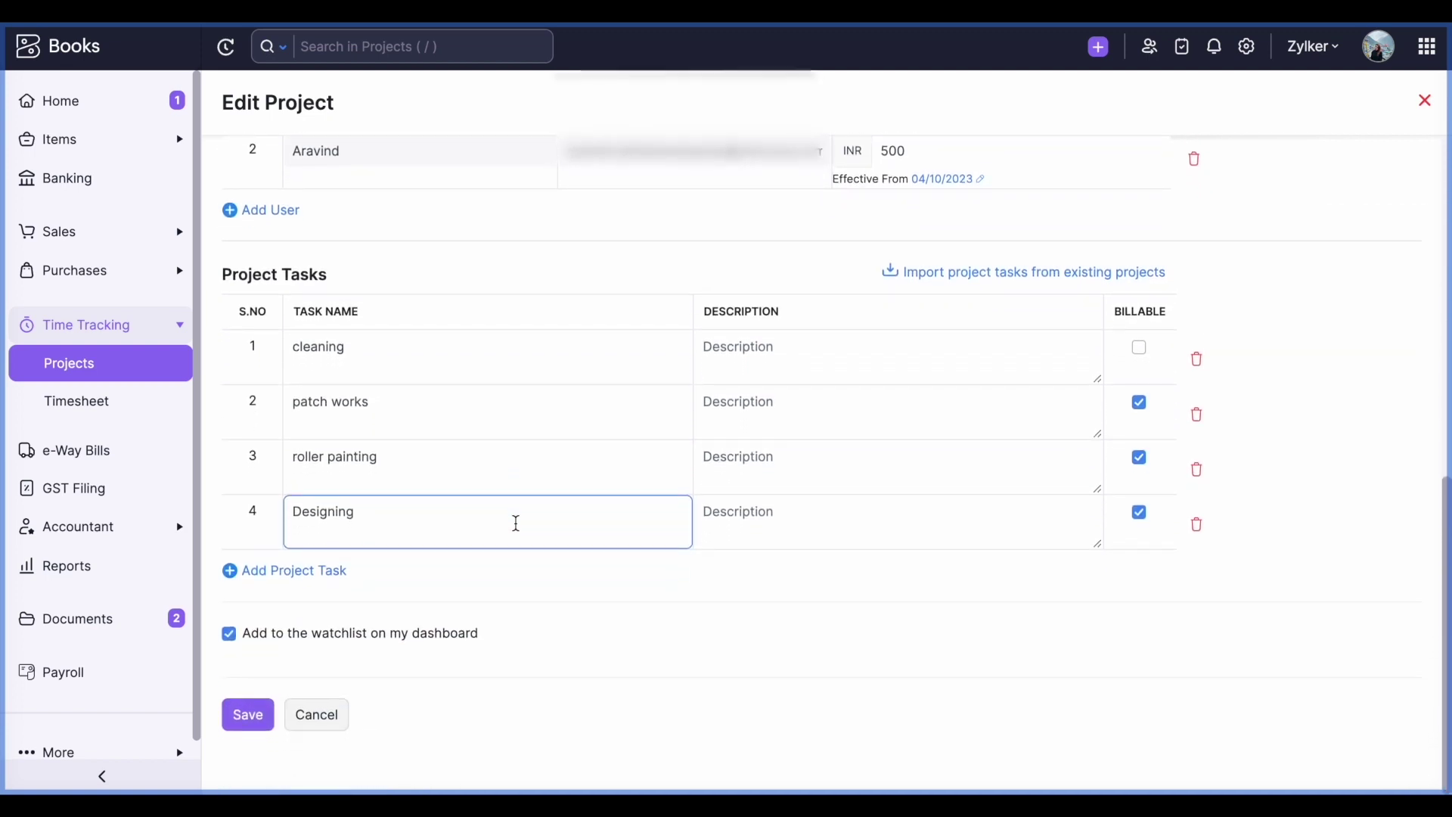
Open the list of all timesheets, view its hours summary, and check the options for logging time
left_click(110, 363)
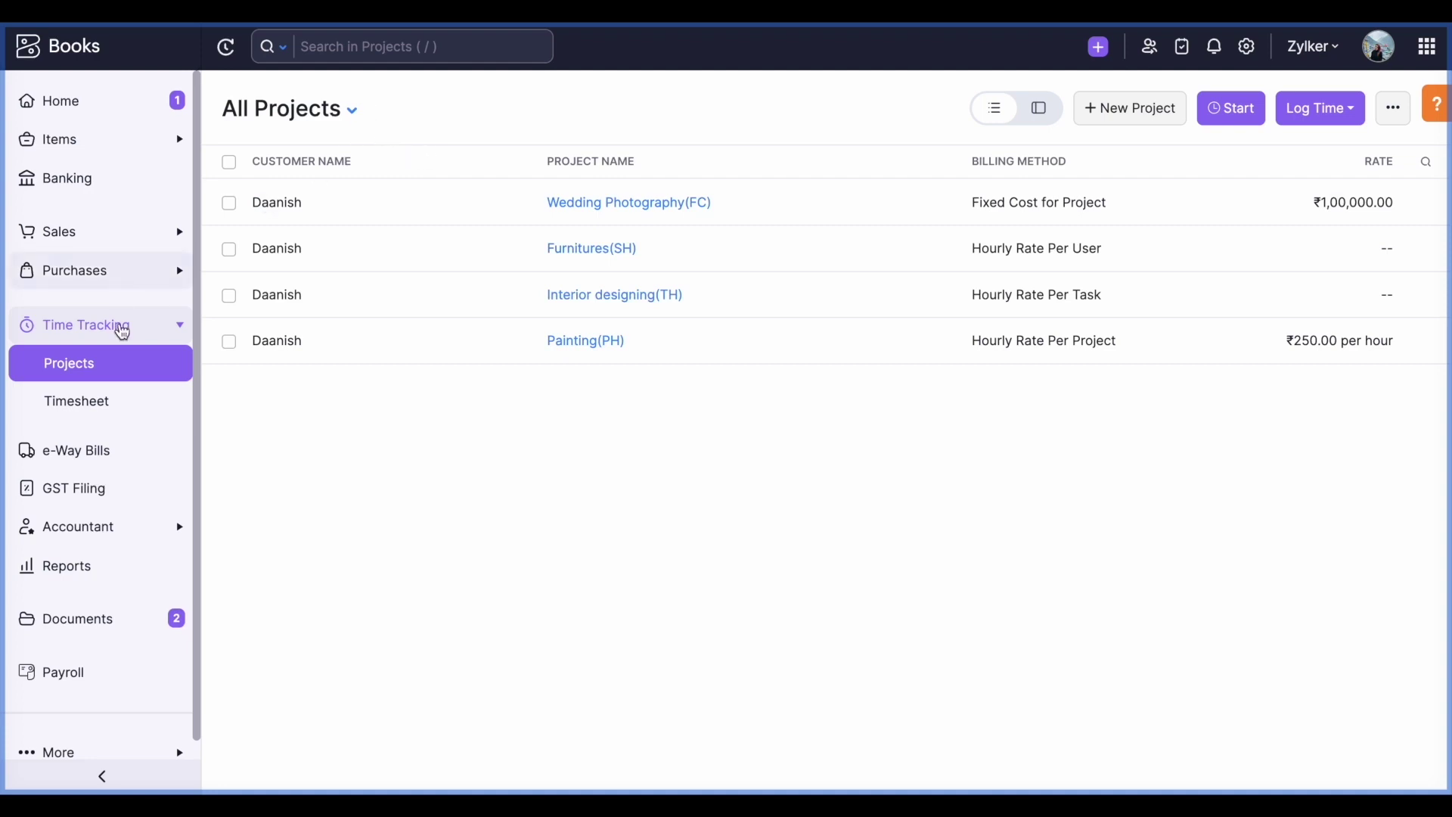
left_click(117, 409)
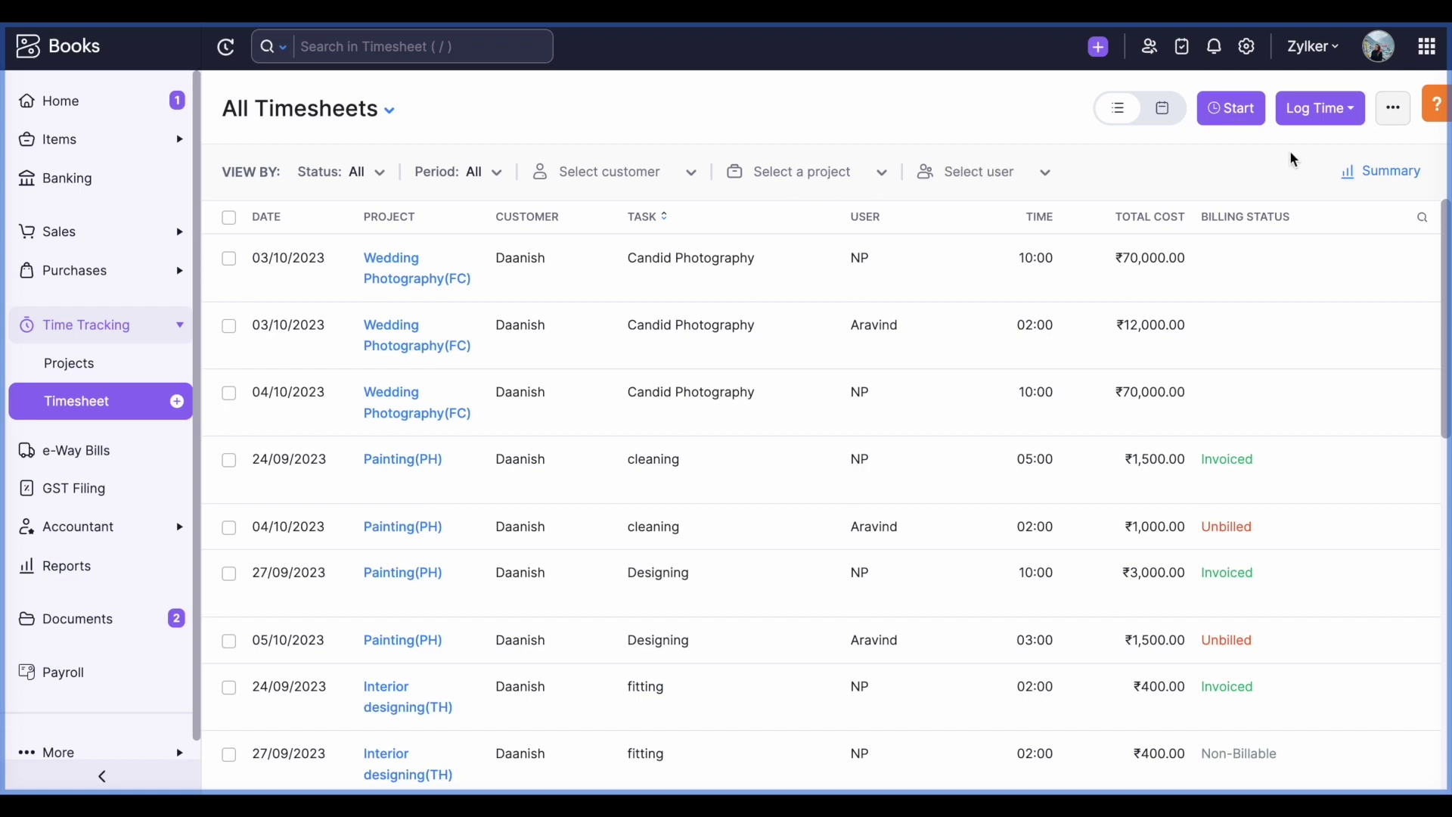
left_click(1374, 180)
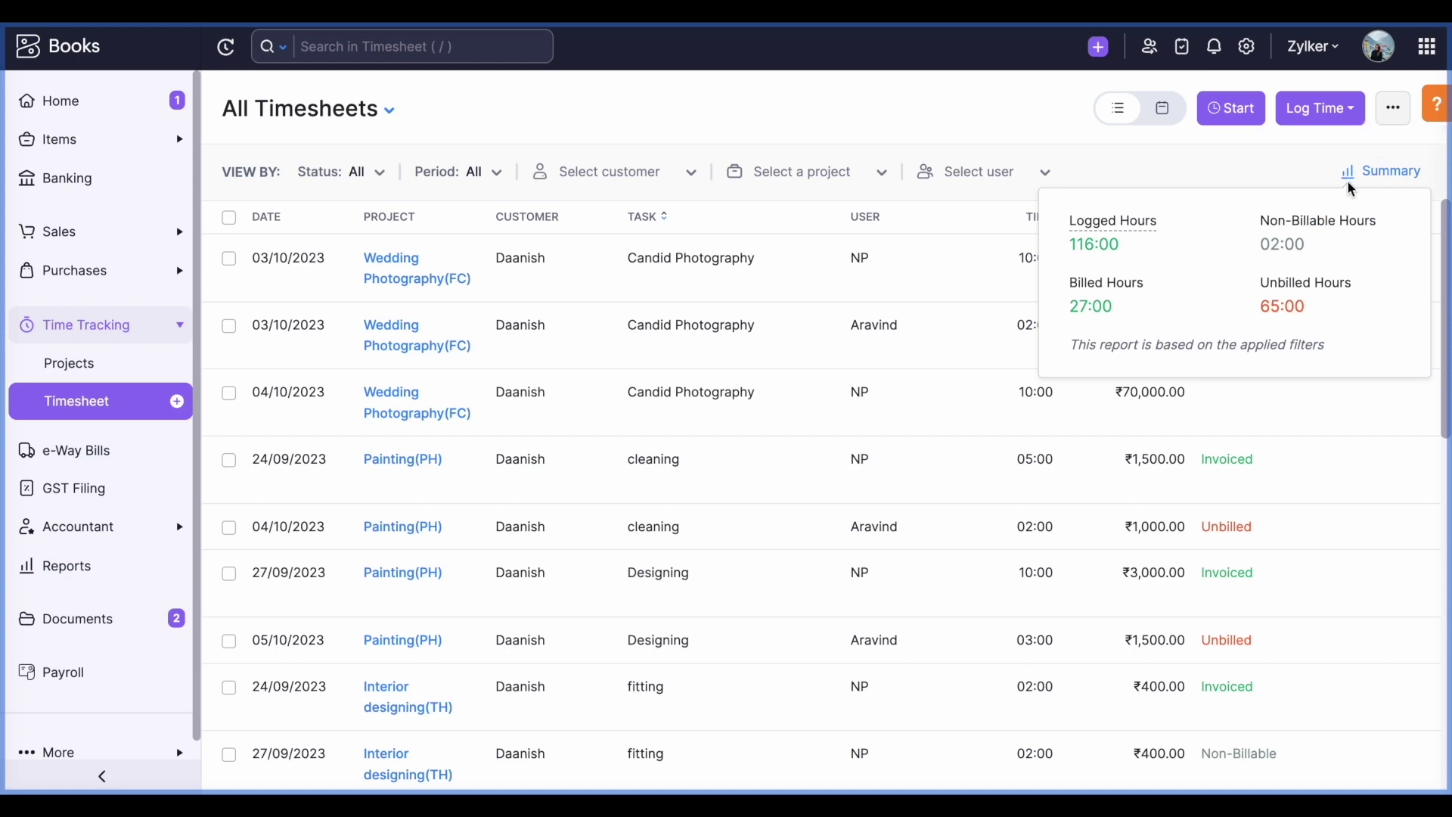
left_click(1258, 182)
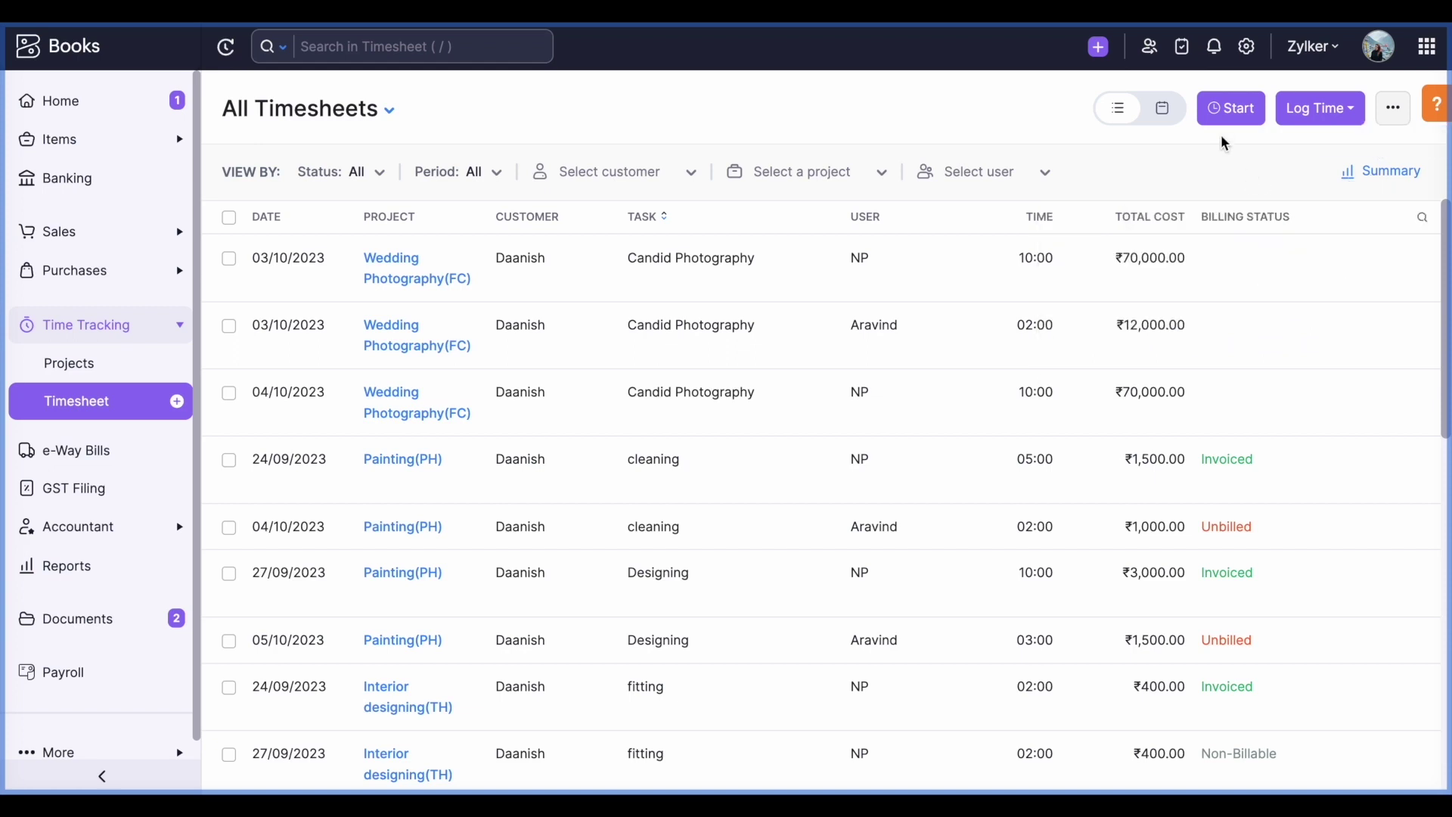
left_click(1318, 119)
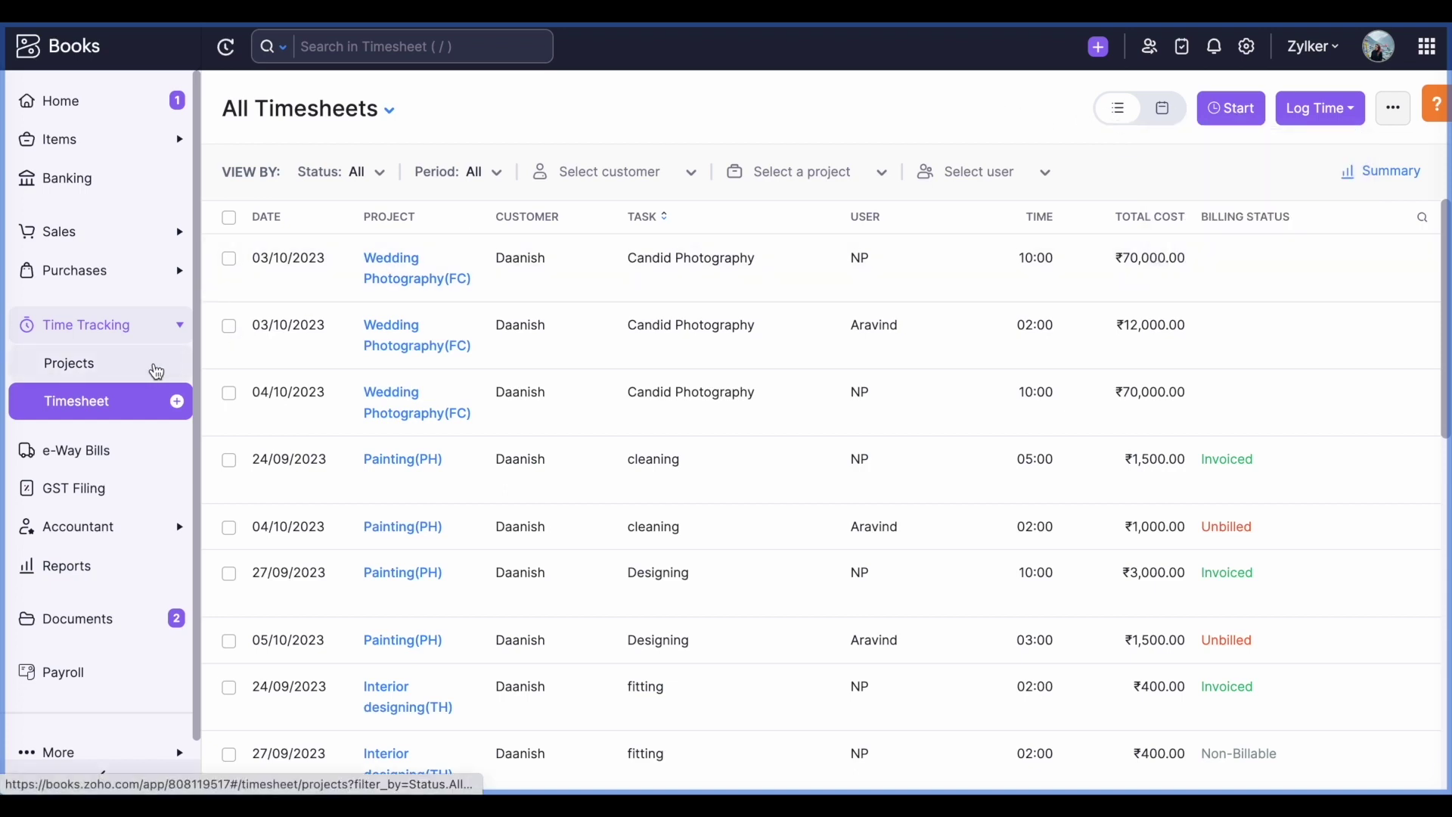
Open the Wedding Photography(FC) project and view the sales and purchase transactions that can be created for it
left_click(157, 370)
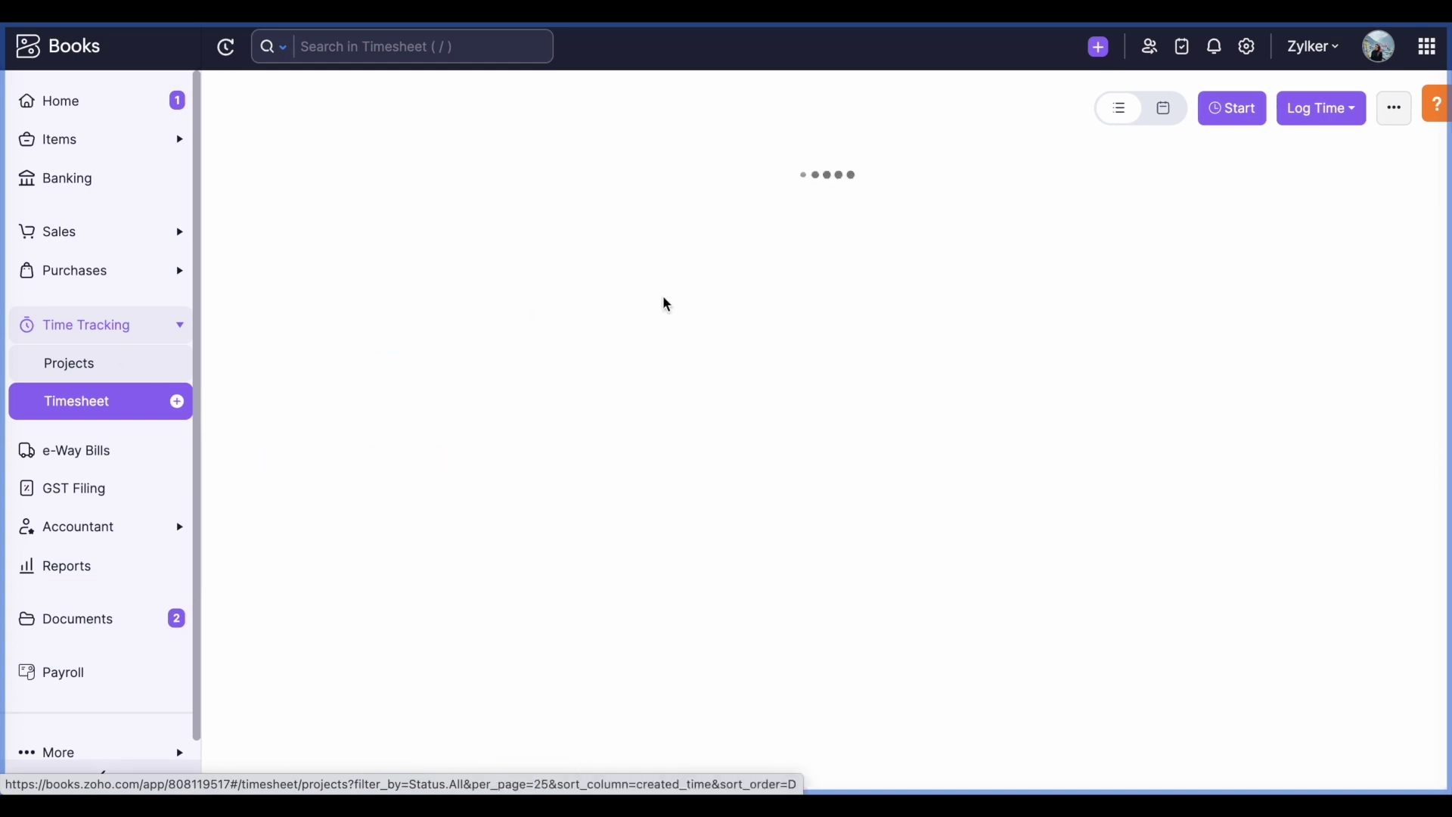
left_click(1025, 212)
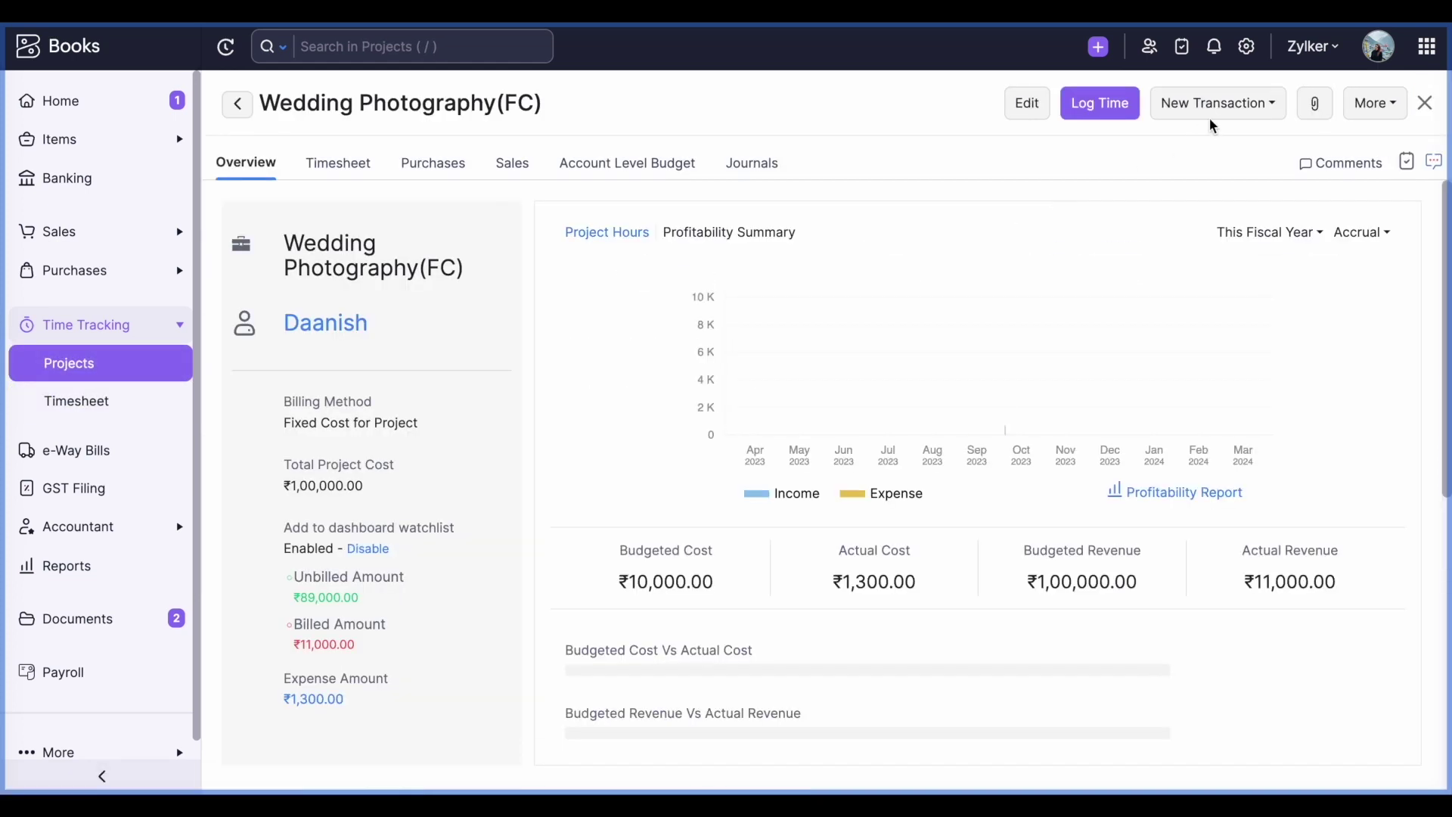
left_click(1217, 103)
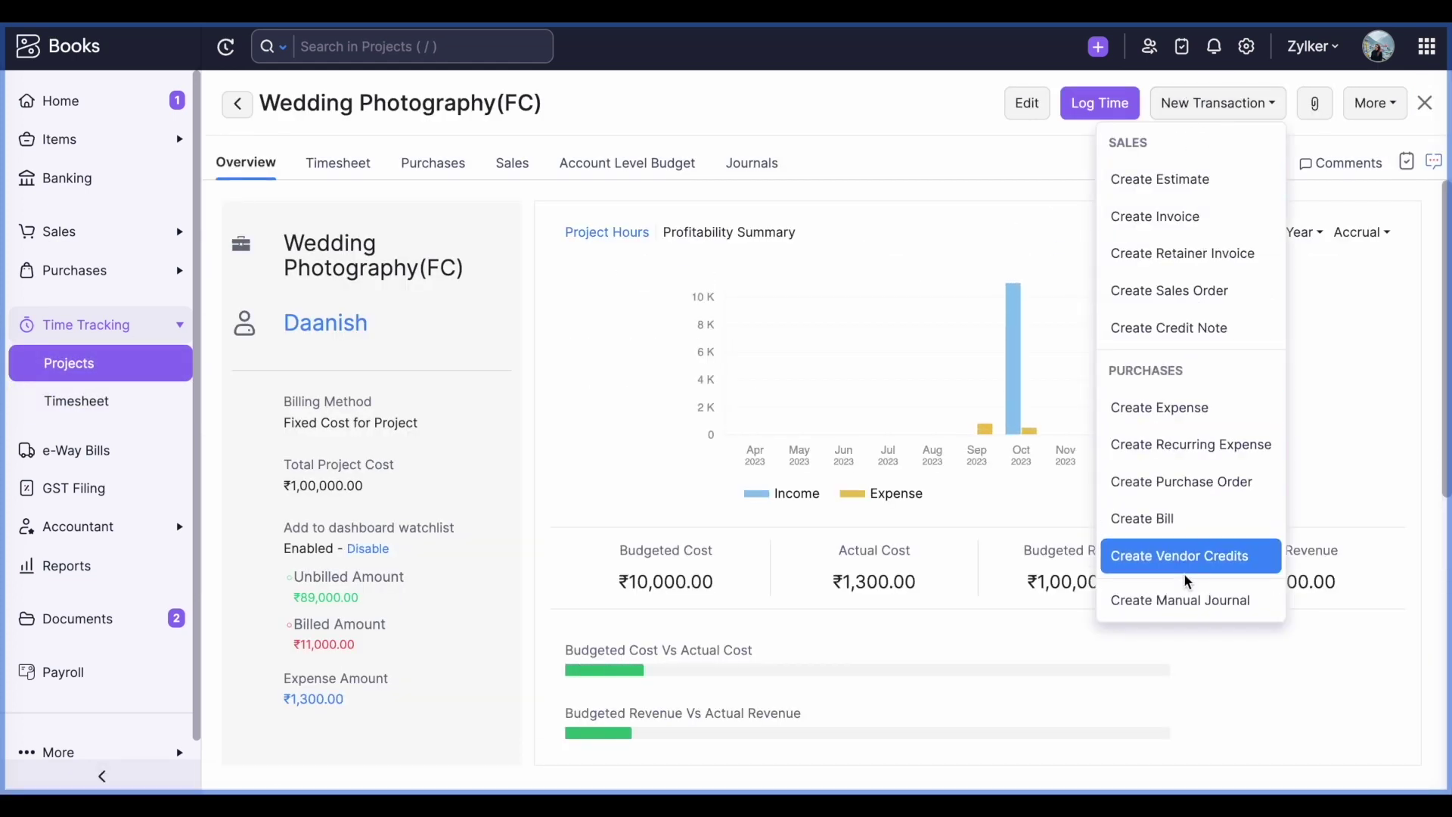
Start a new sales invoice and select the customer that the Wedding Photography(FC) project belongs to
left_click(1065, 177)
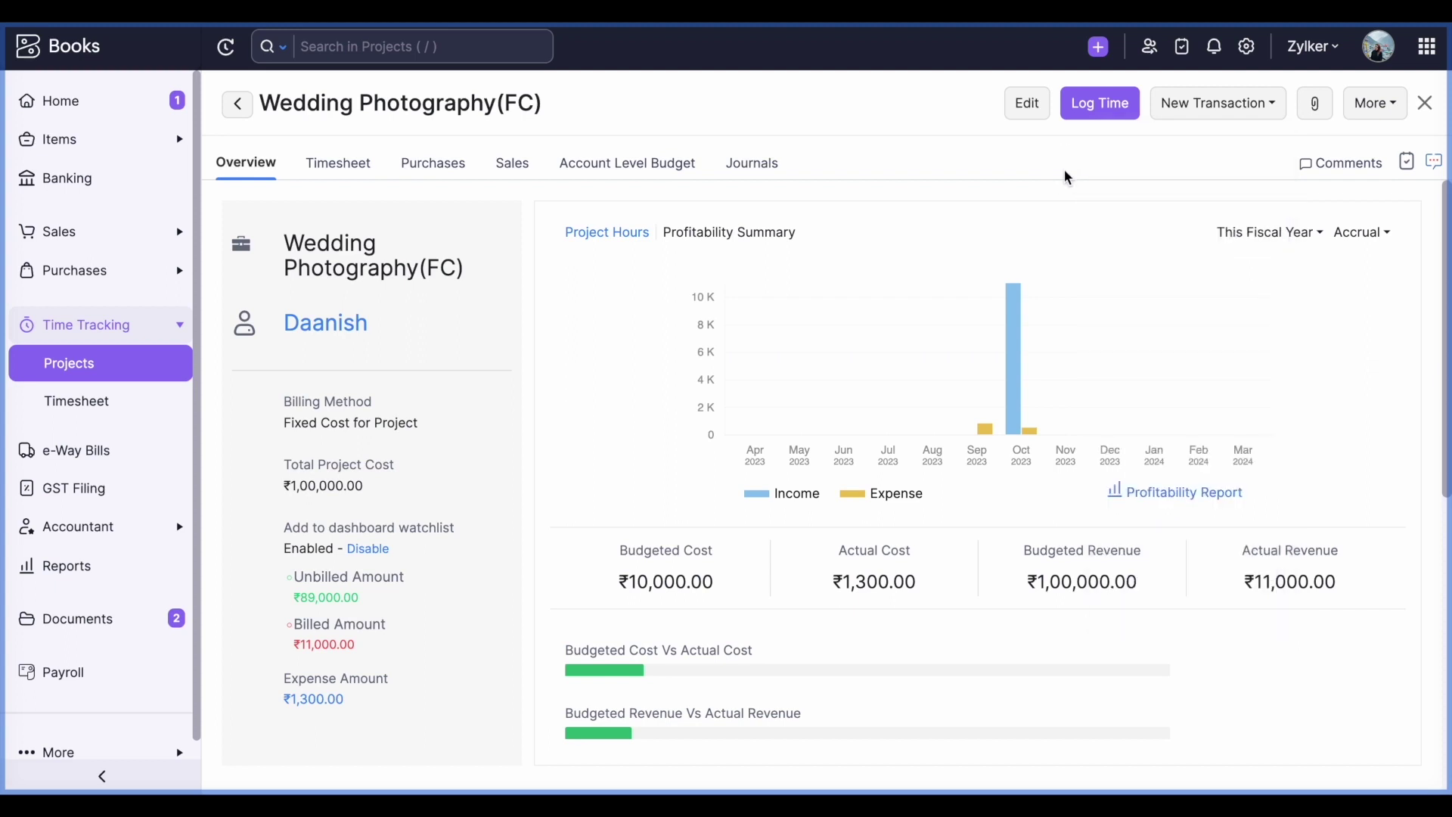
left_click(71, 229)
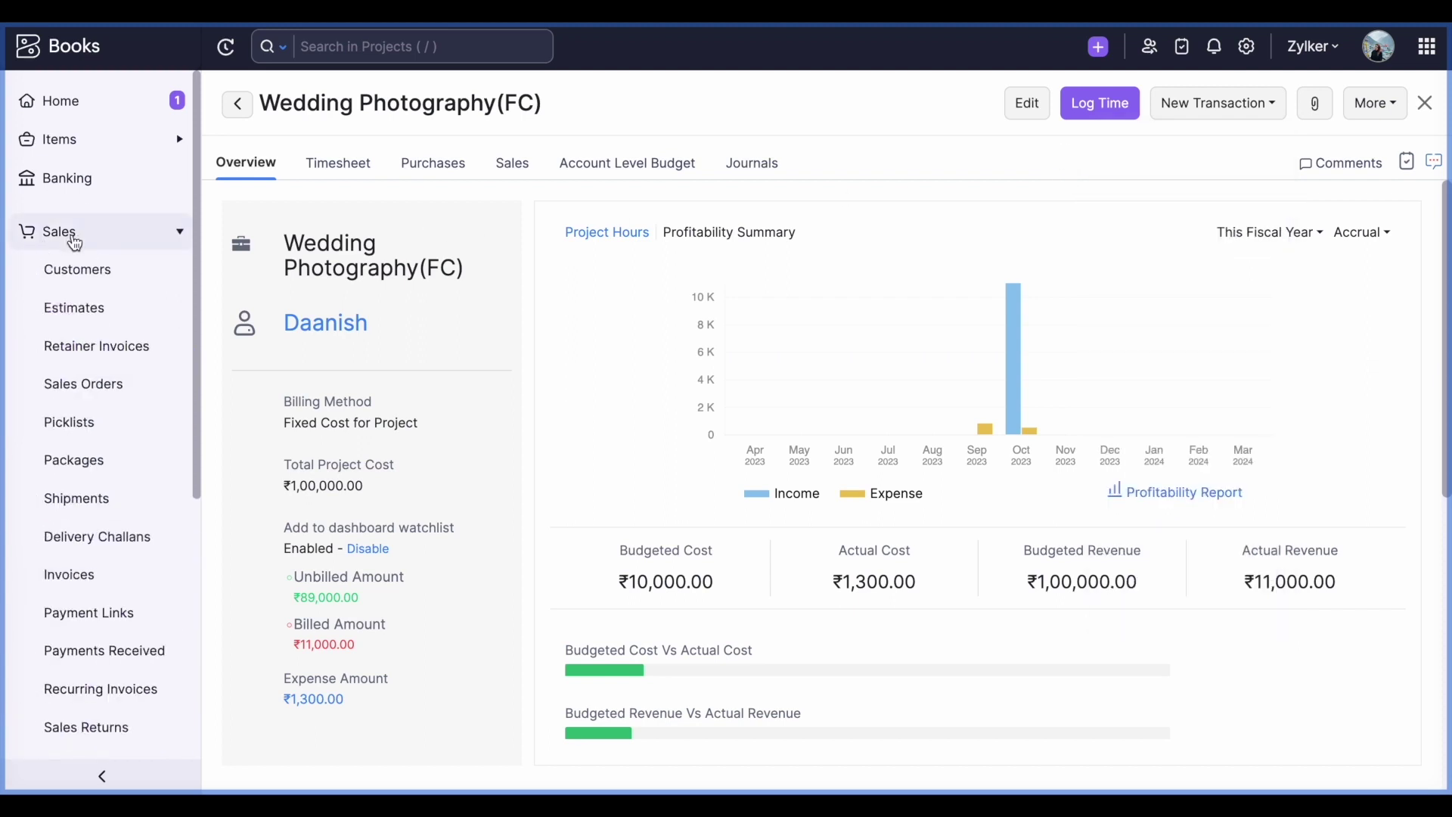
left_click(82, 582)
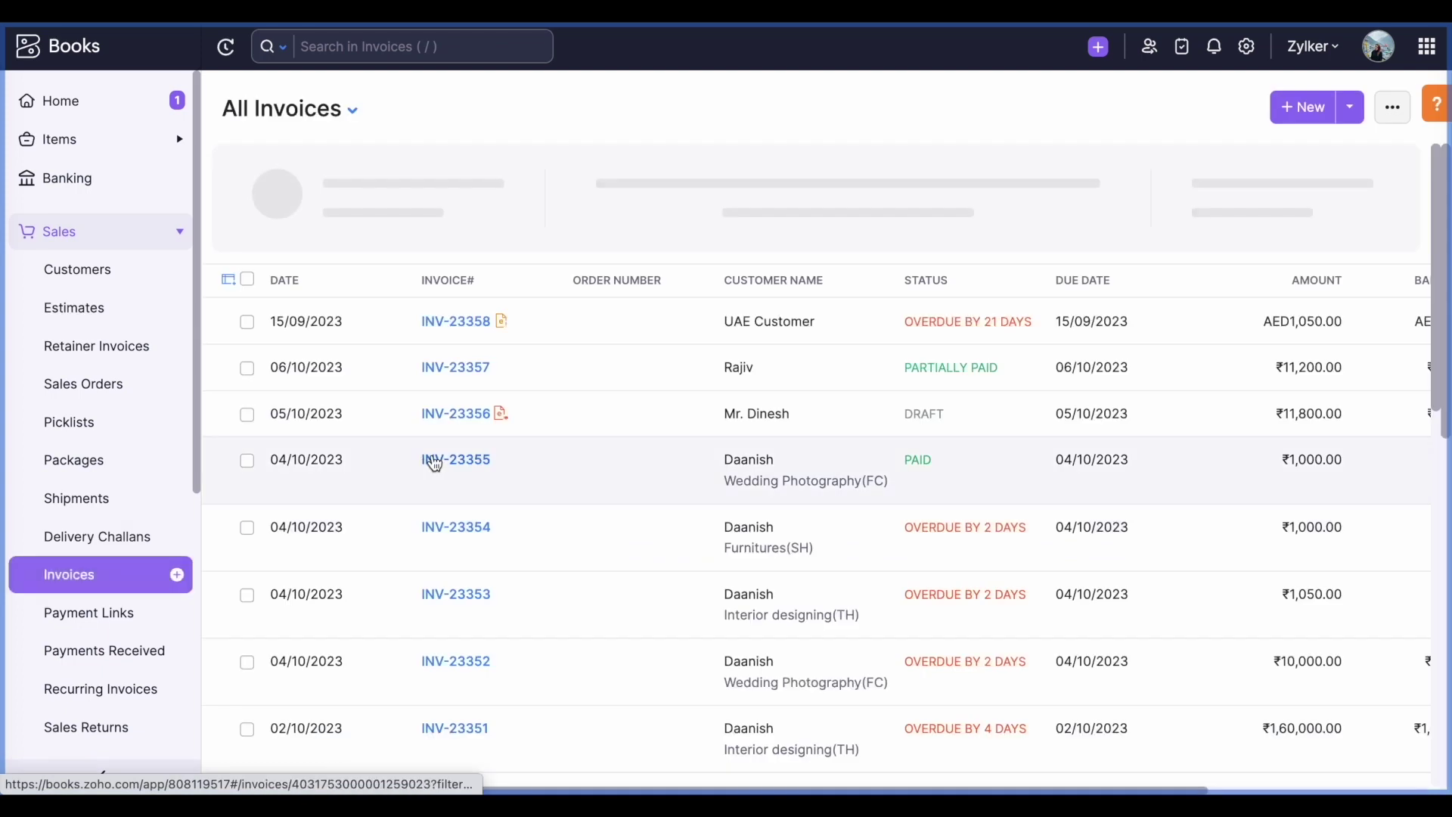
left_click(1297, 110)
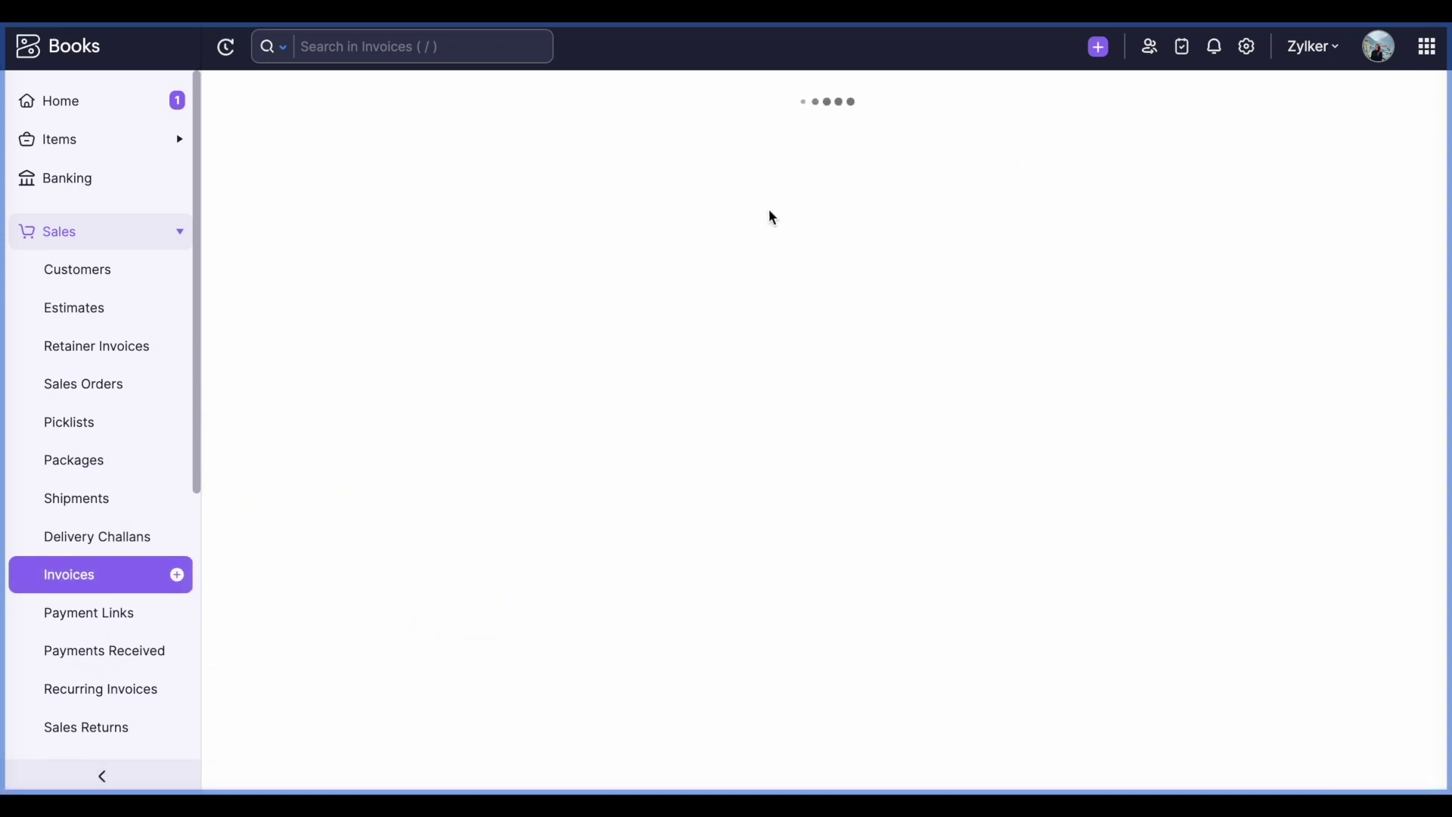
left_click(532, 187)
type("daani")
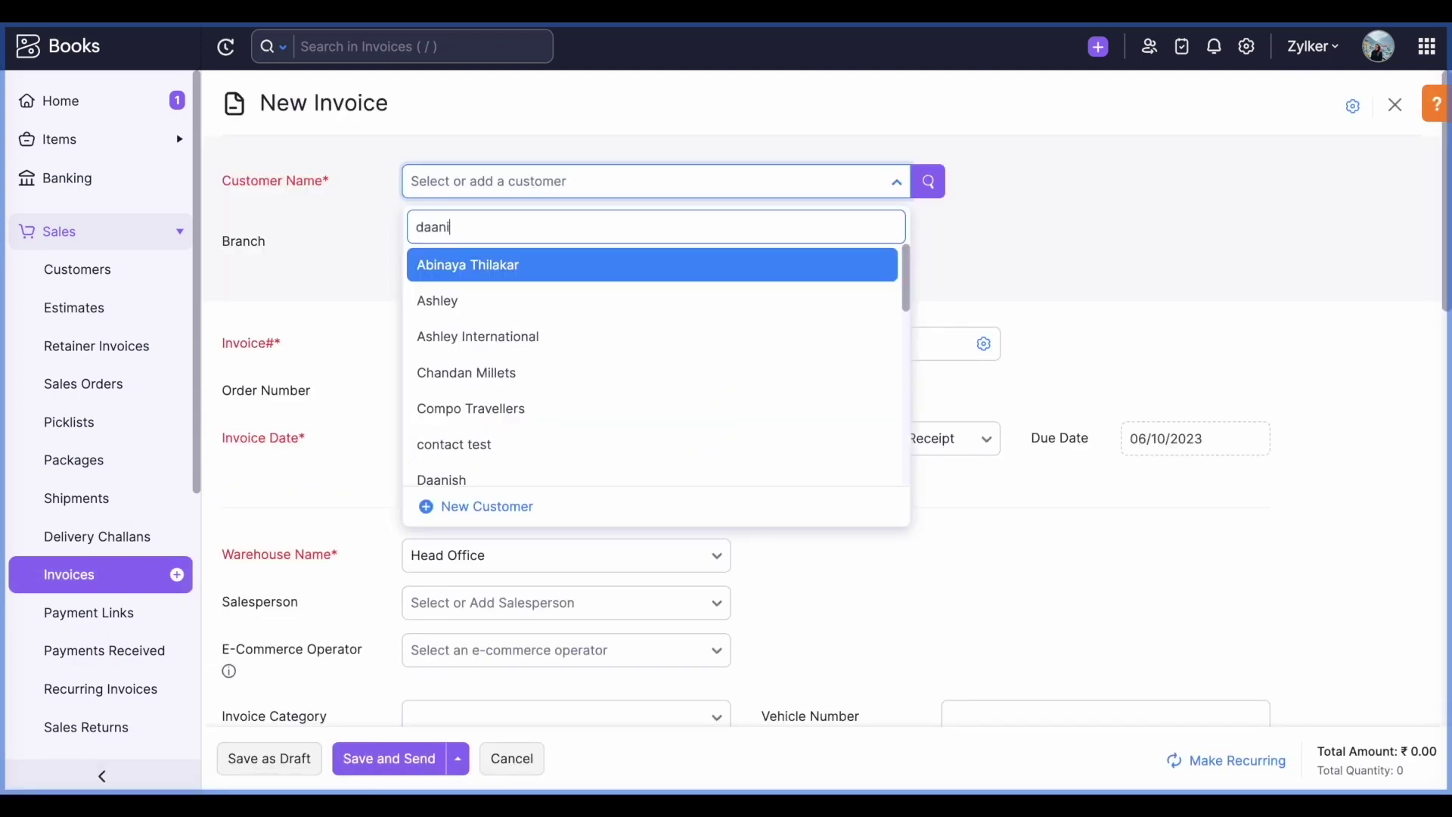
left_click(454, 269)
Show the additional information of the invoice's line item and view the projects that can be associated with it
scroll(540, 478, "down", 6)
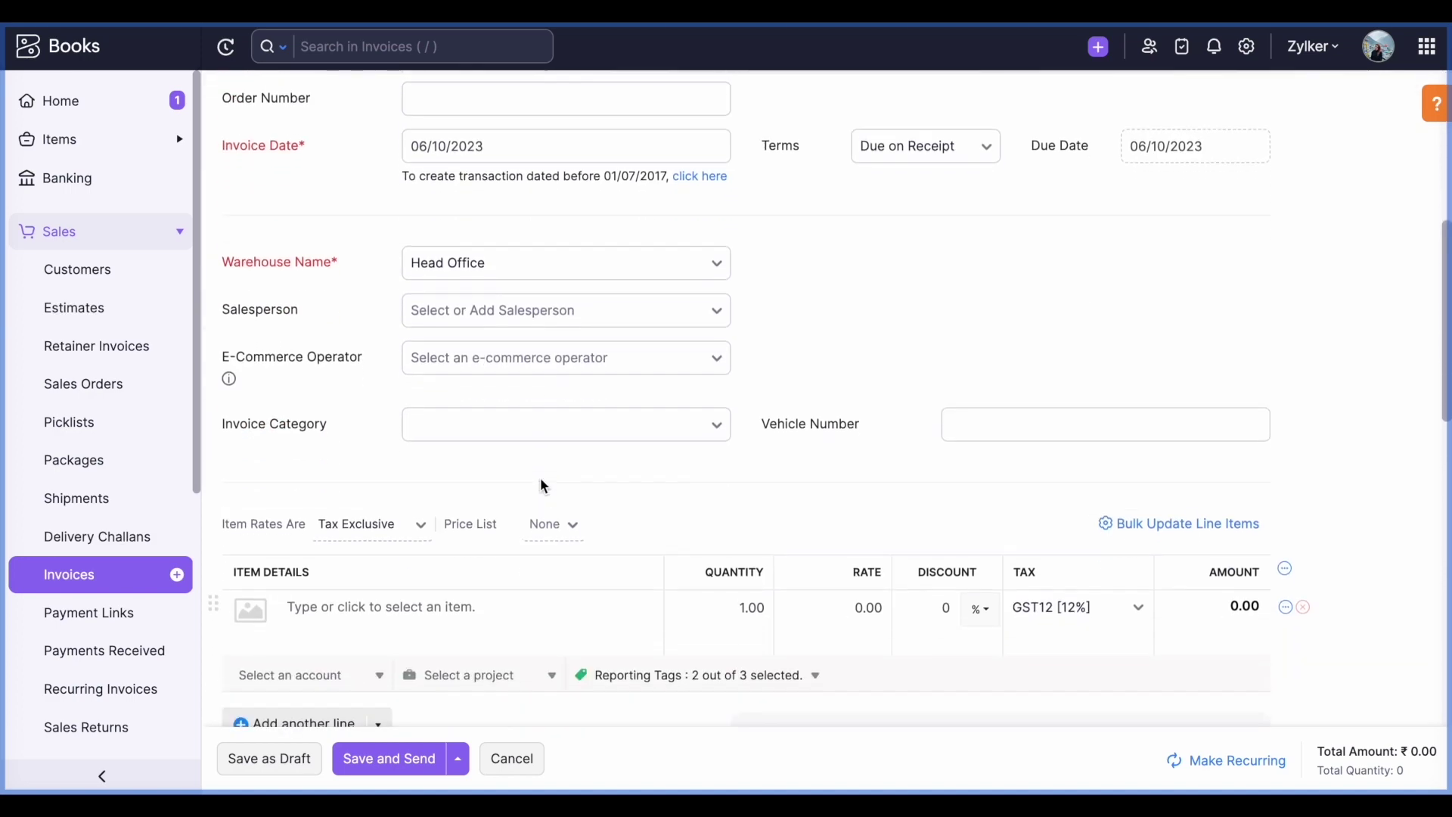
scroll(543, 454, "up", 8)
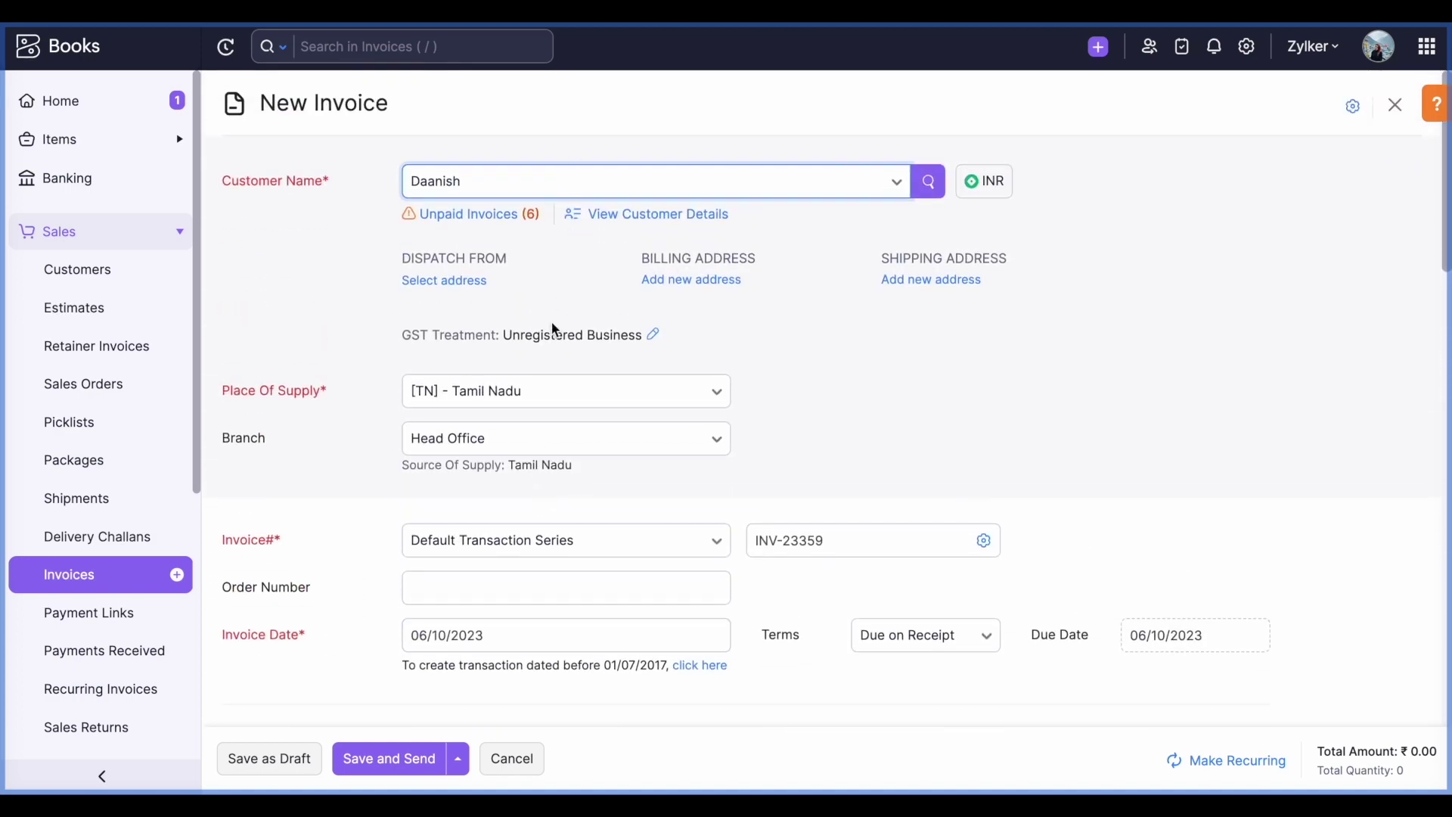
scroll(554, 329, "down", 9)
scroll(344, 487, "up", 1)
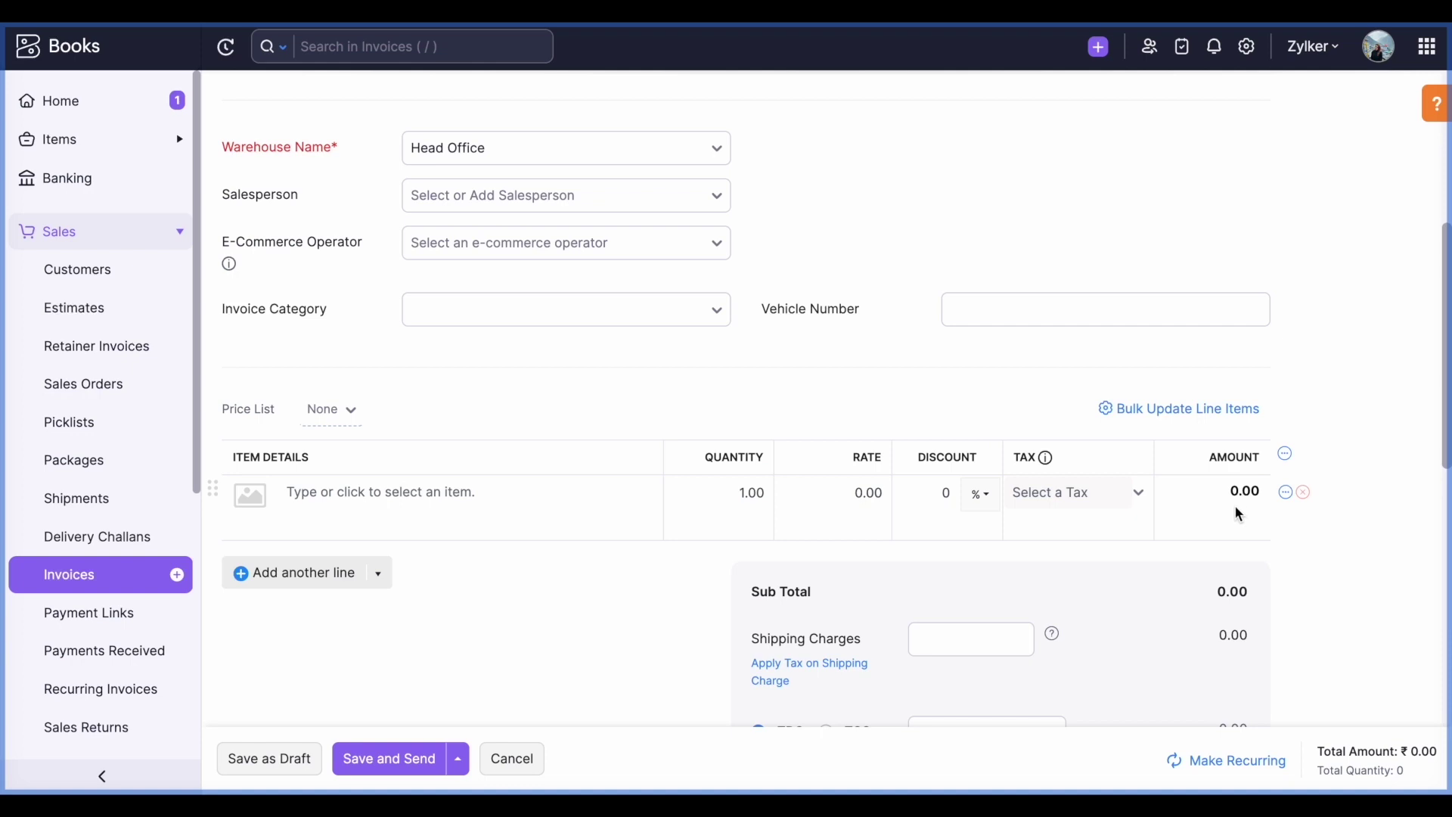
left_click(1287, 497)
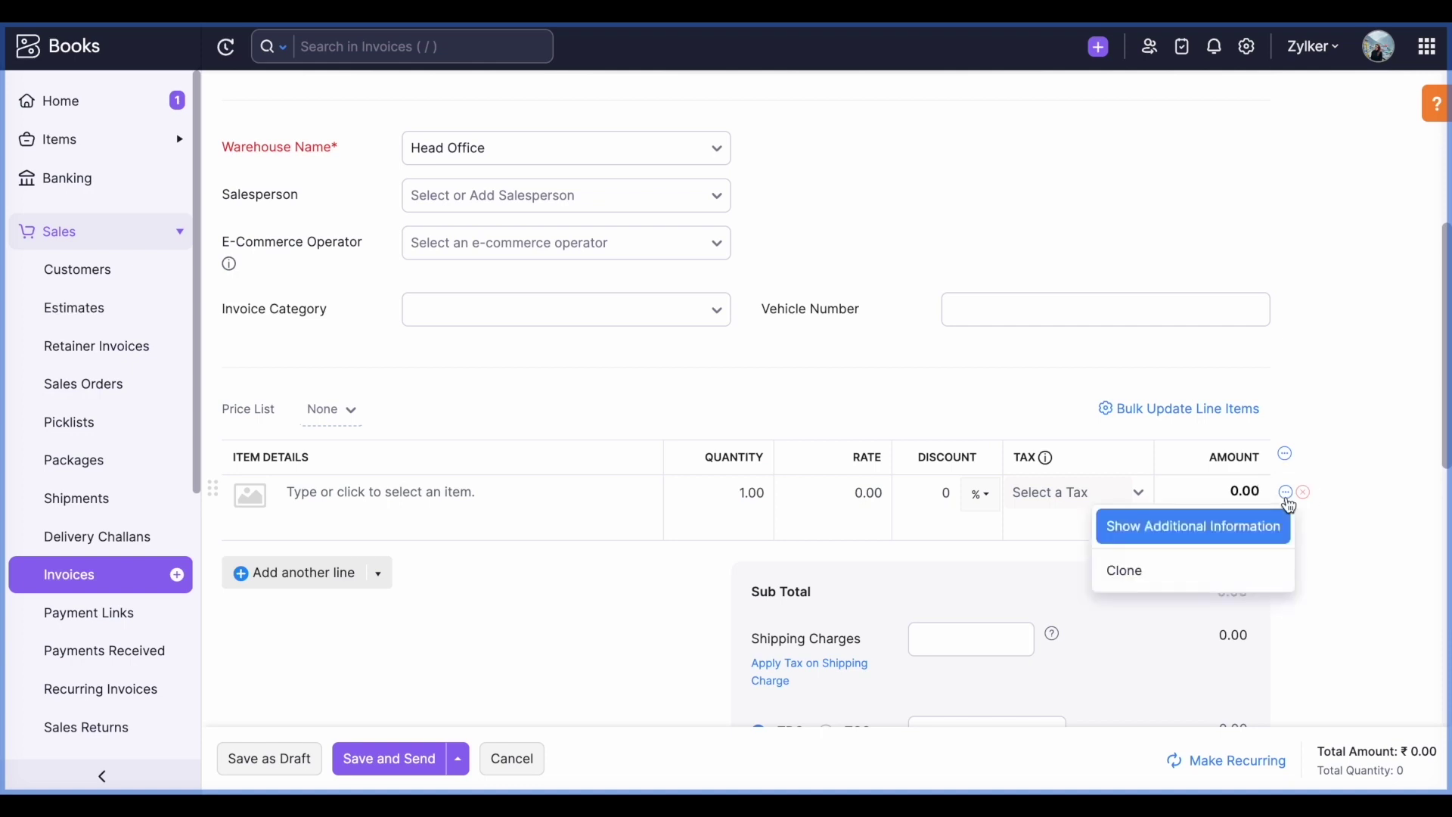
left_click(1271, 529)
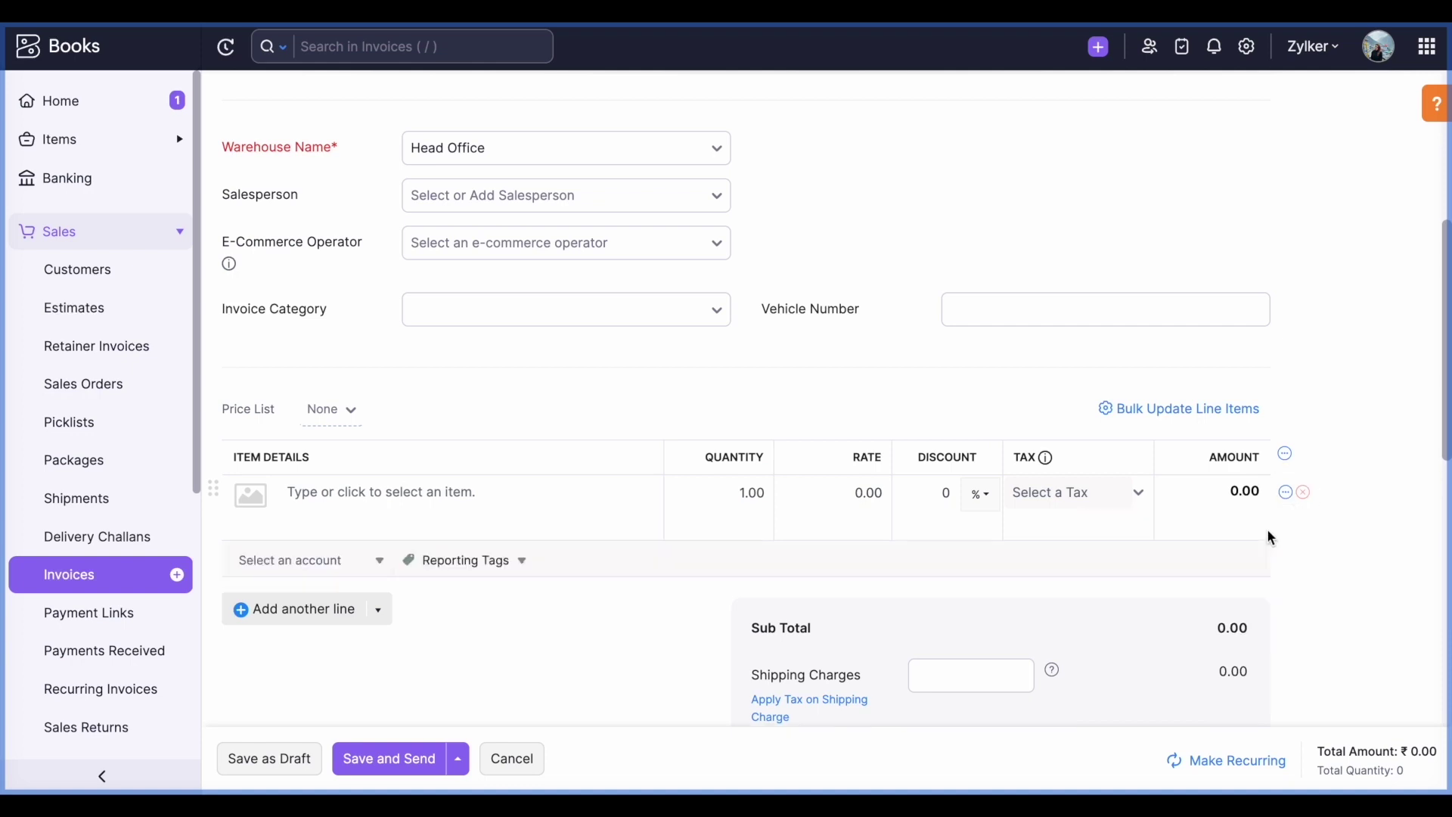
scroll(551, 328, "down", 2)
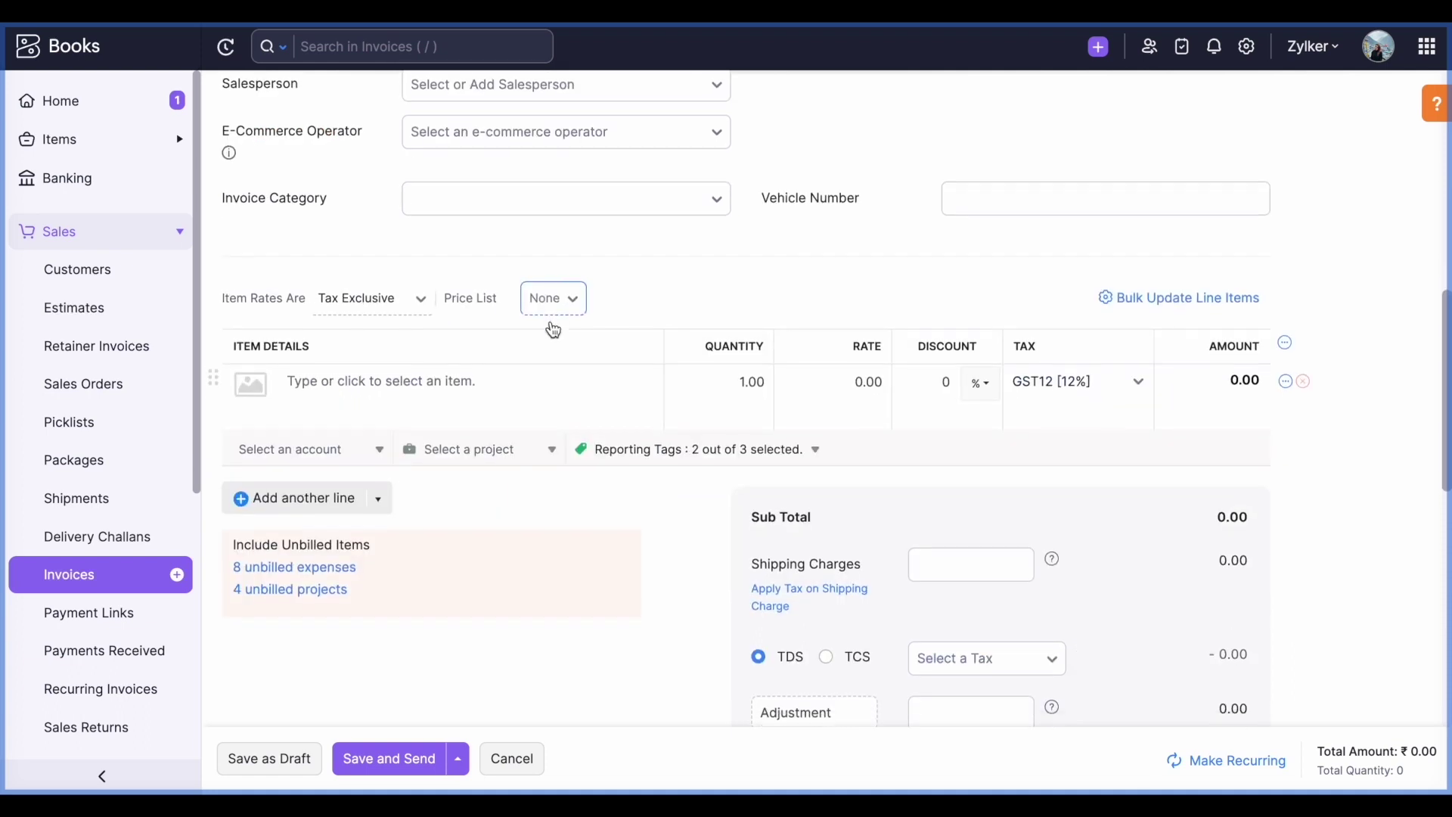
left_click(522, 453)
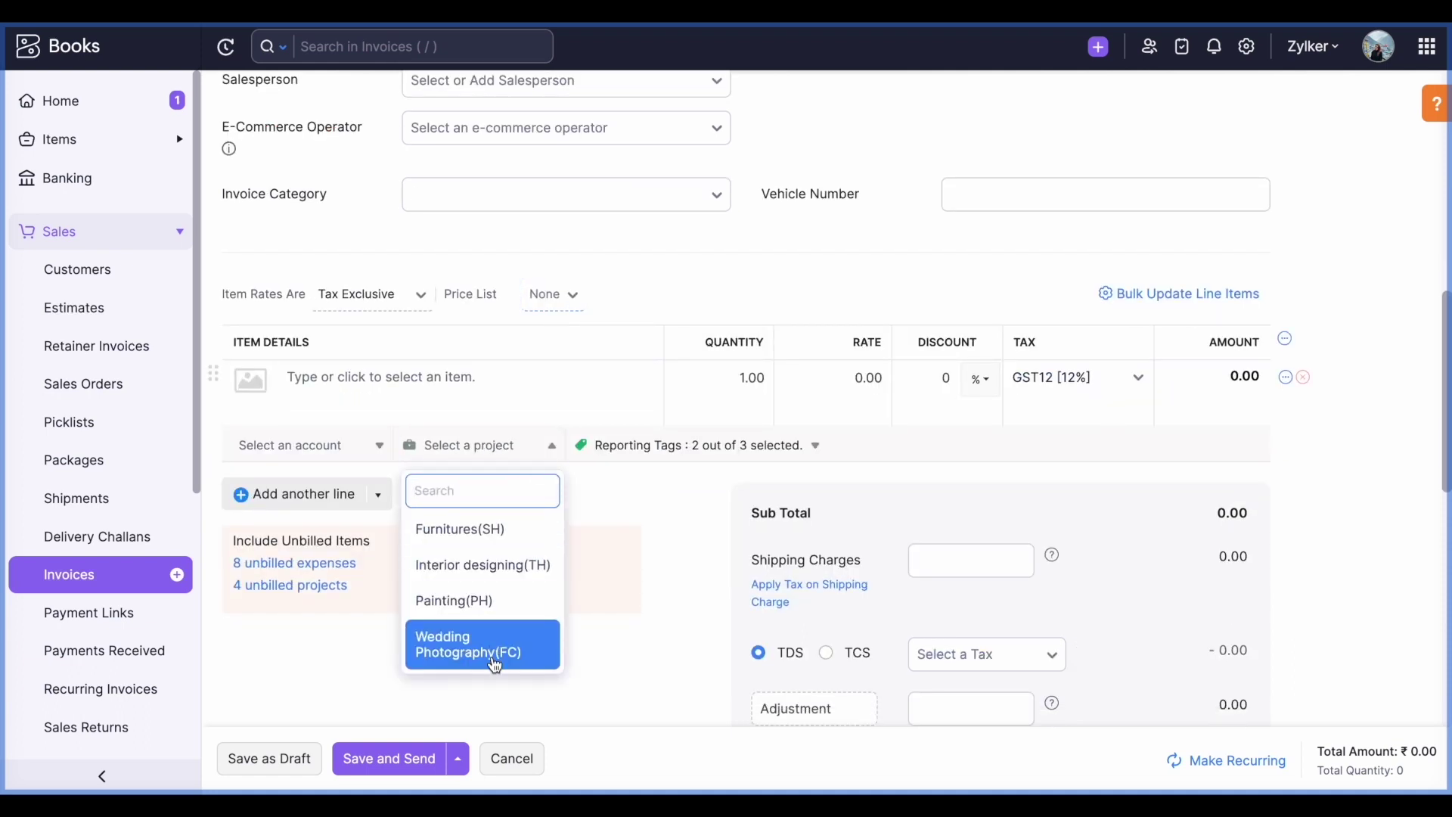
left_click(681, 514)
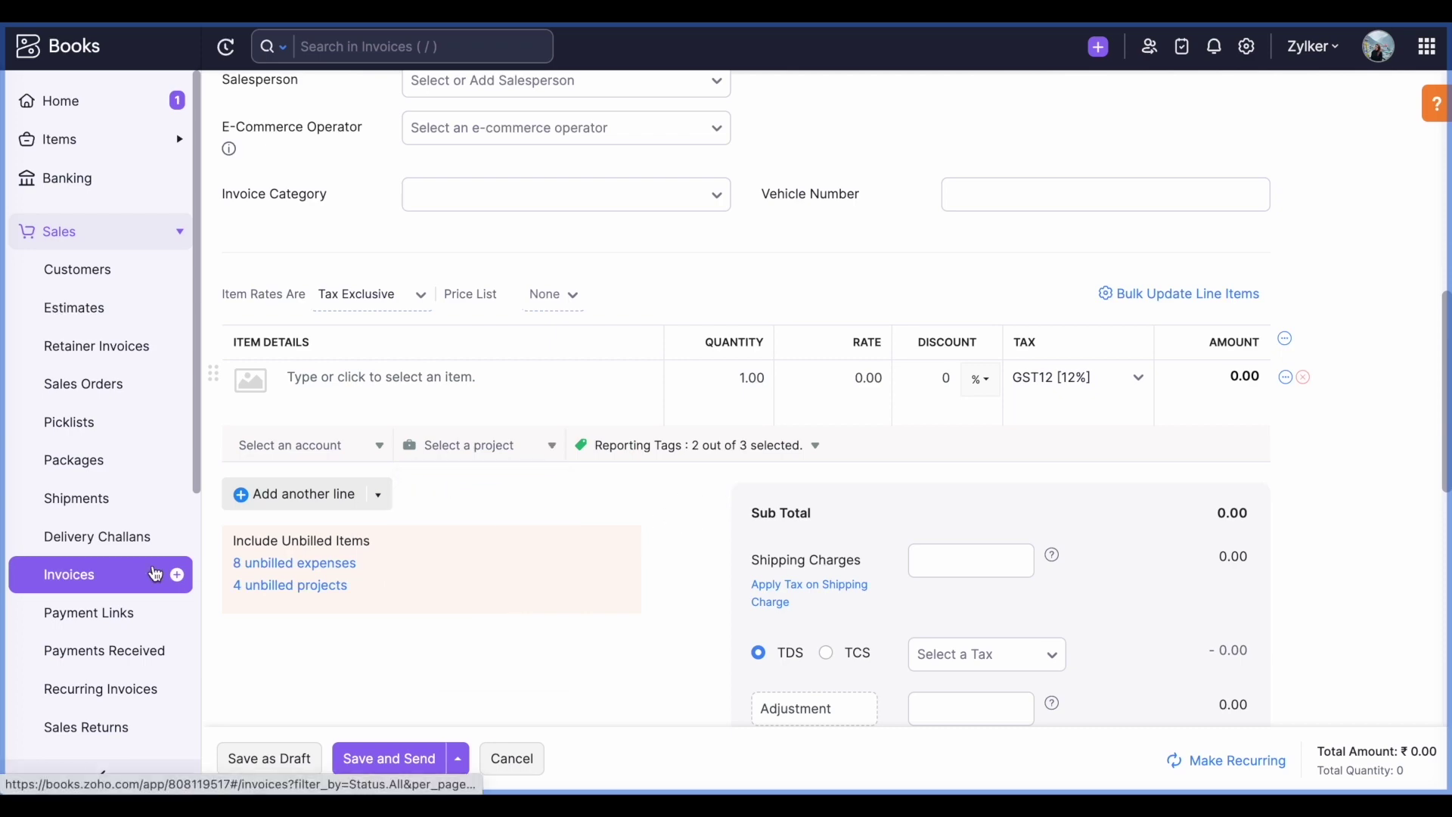
Leave the new invoice, discarding its changes, and start recording a new expense
scroll(155, 575, "down", 3)
left_click(130, 599)
scroll(137, 594, "down", 5)
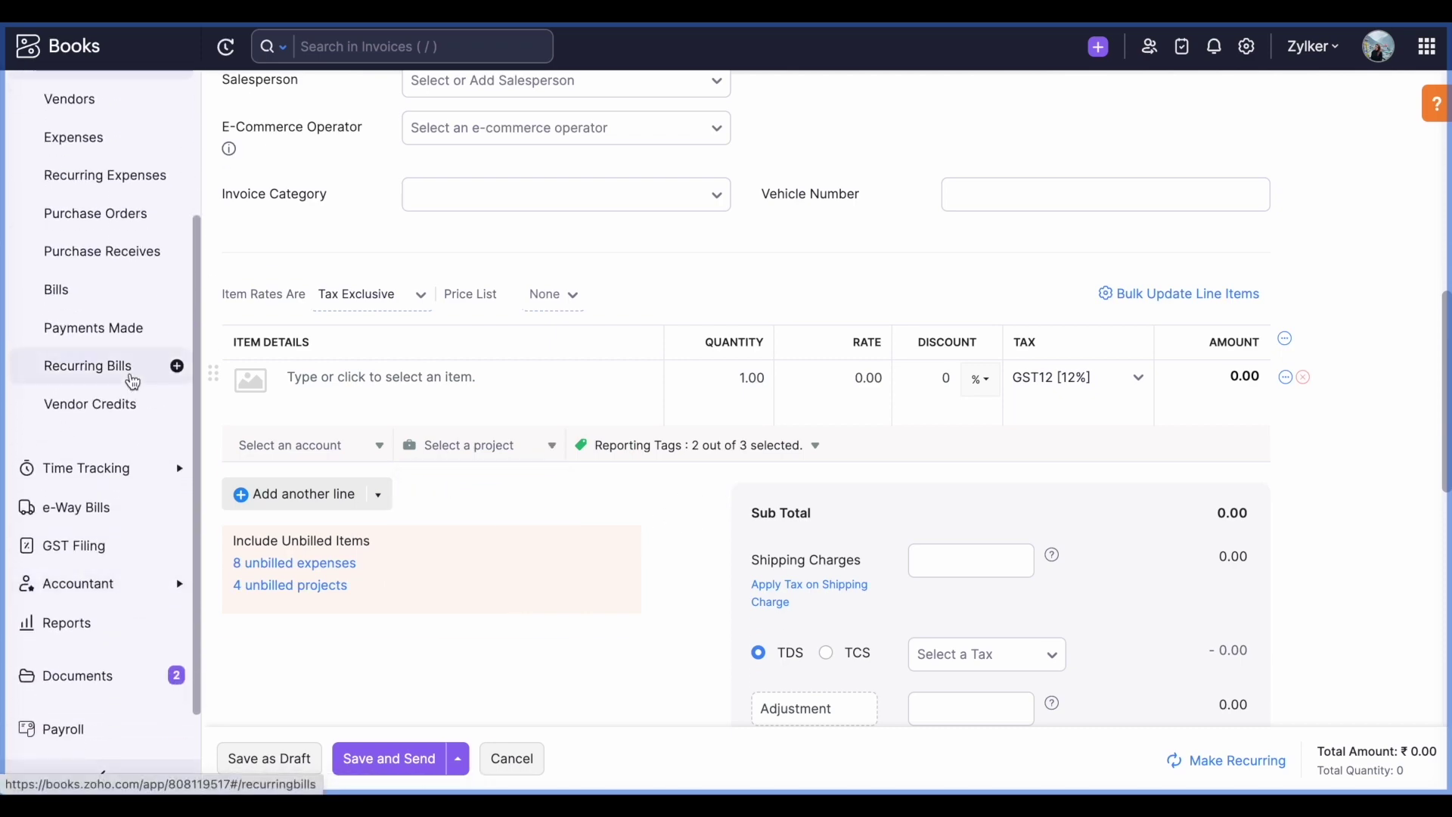
left_click(129, 139)
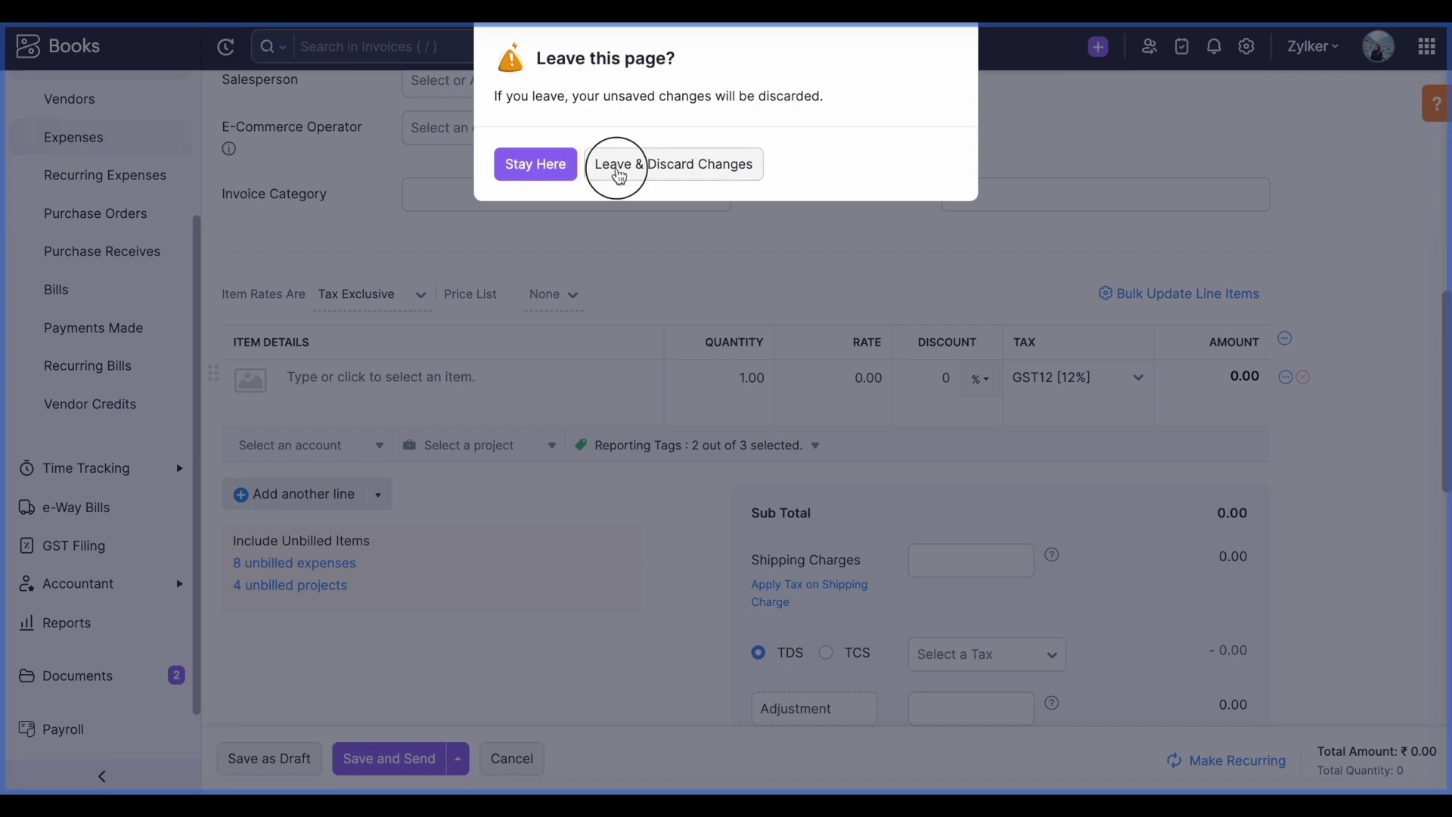
left_click(618, 175)
left_click(1334, 108)
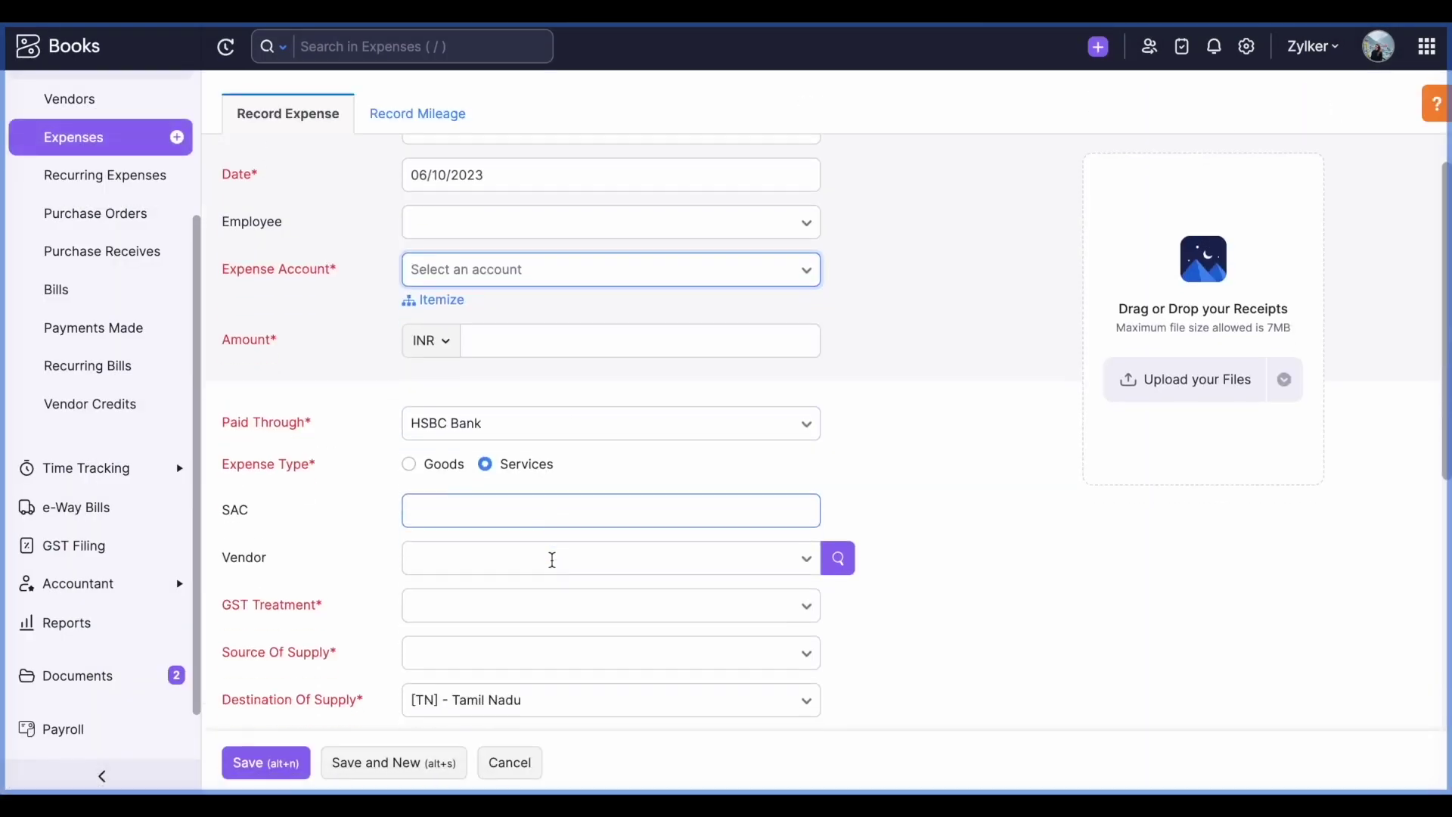
Select the project customer's name for the expense and view the projects that can be associated with it
scroll(552, 559, "down", 6)
left_click(553, 556)
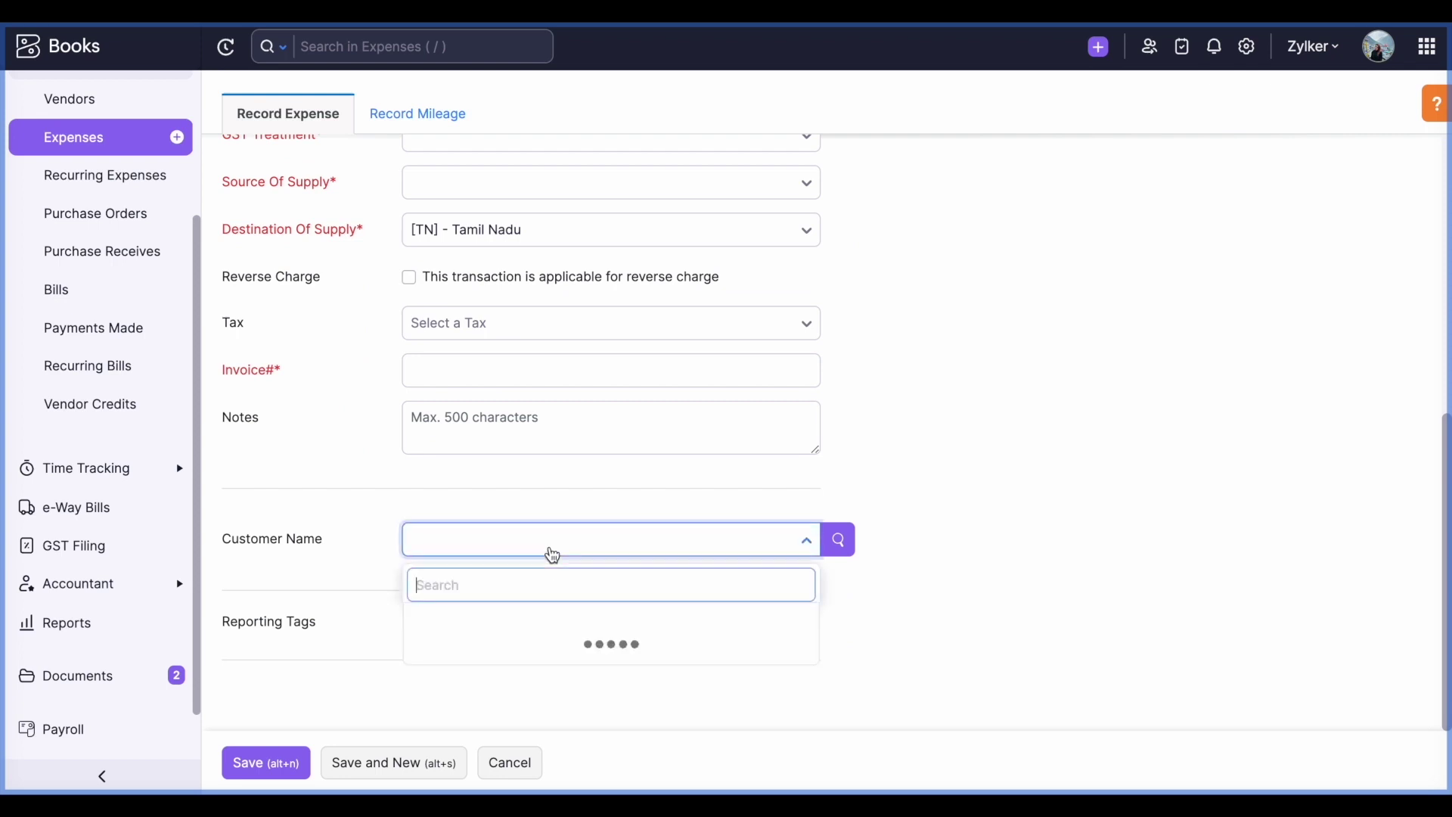
type("daan")
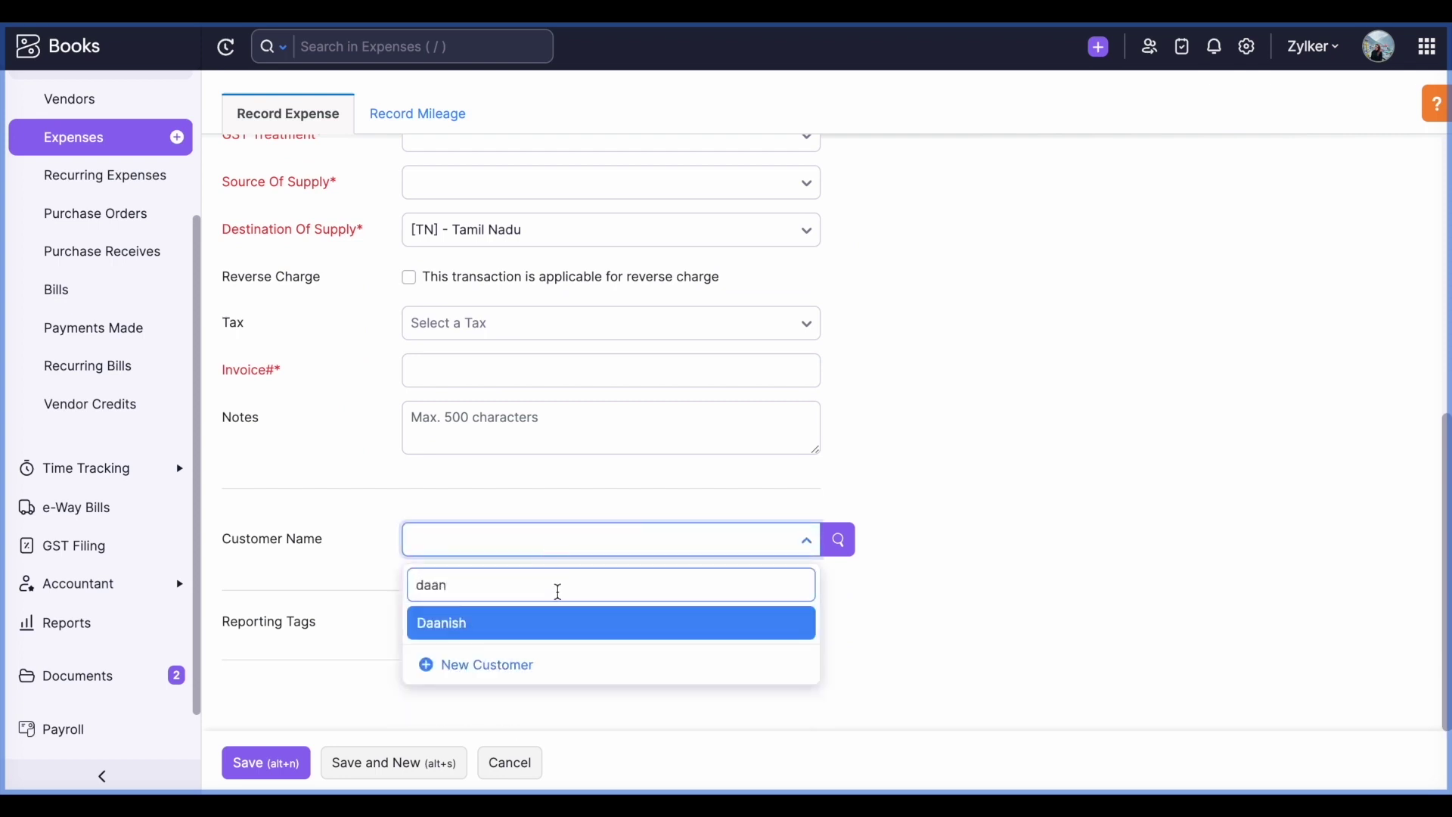
left_click(558, 625)
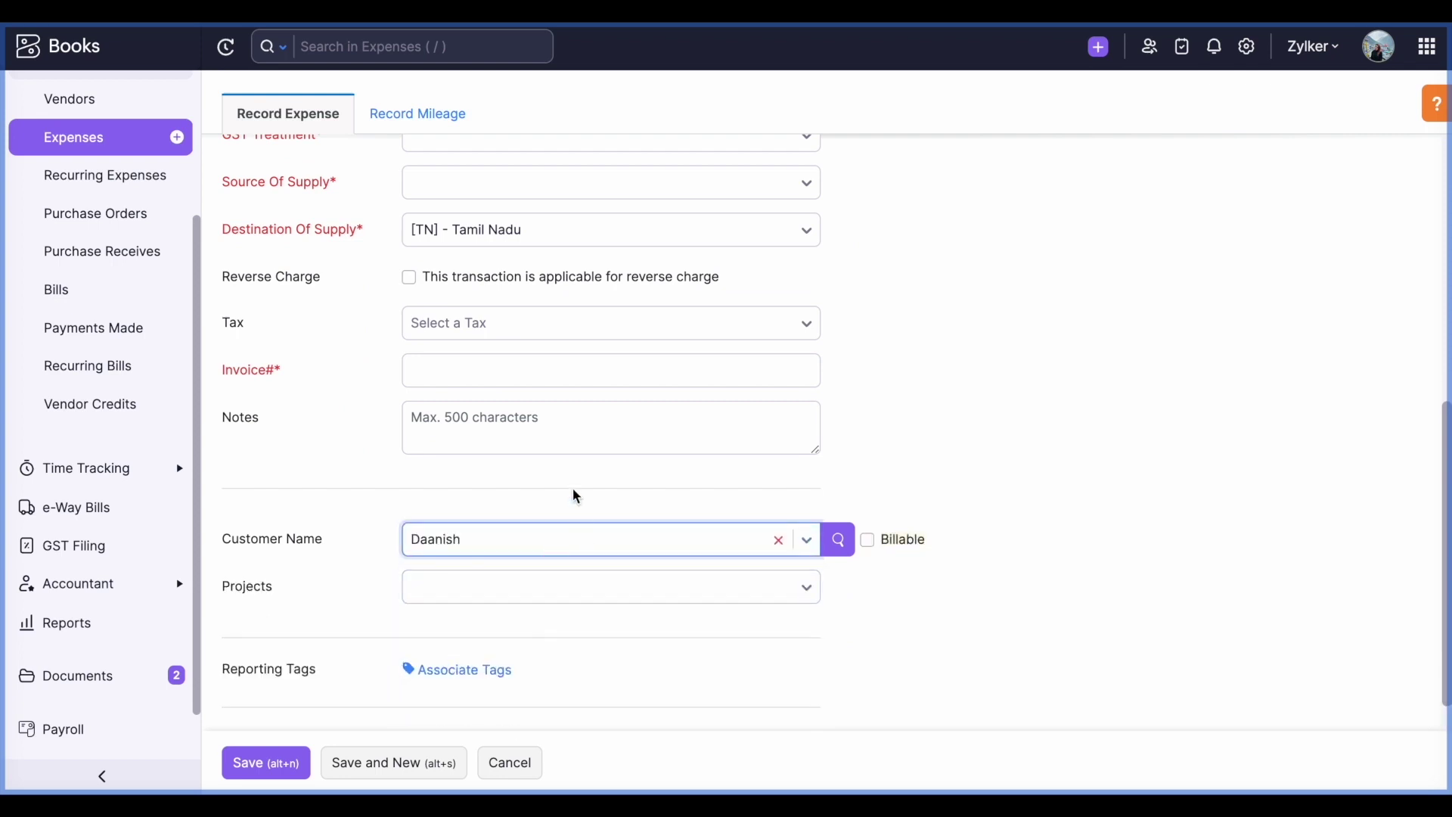
scroll(576, 496, "down", 1)
left_click(552, 551)
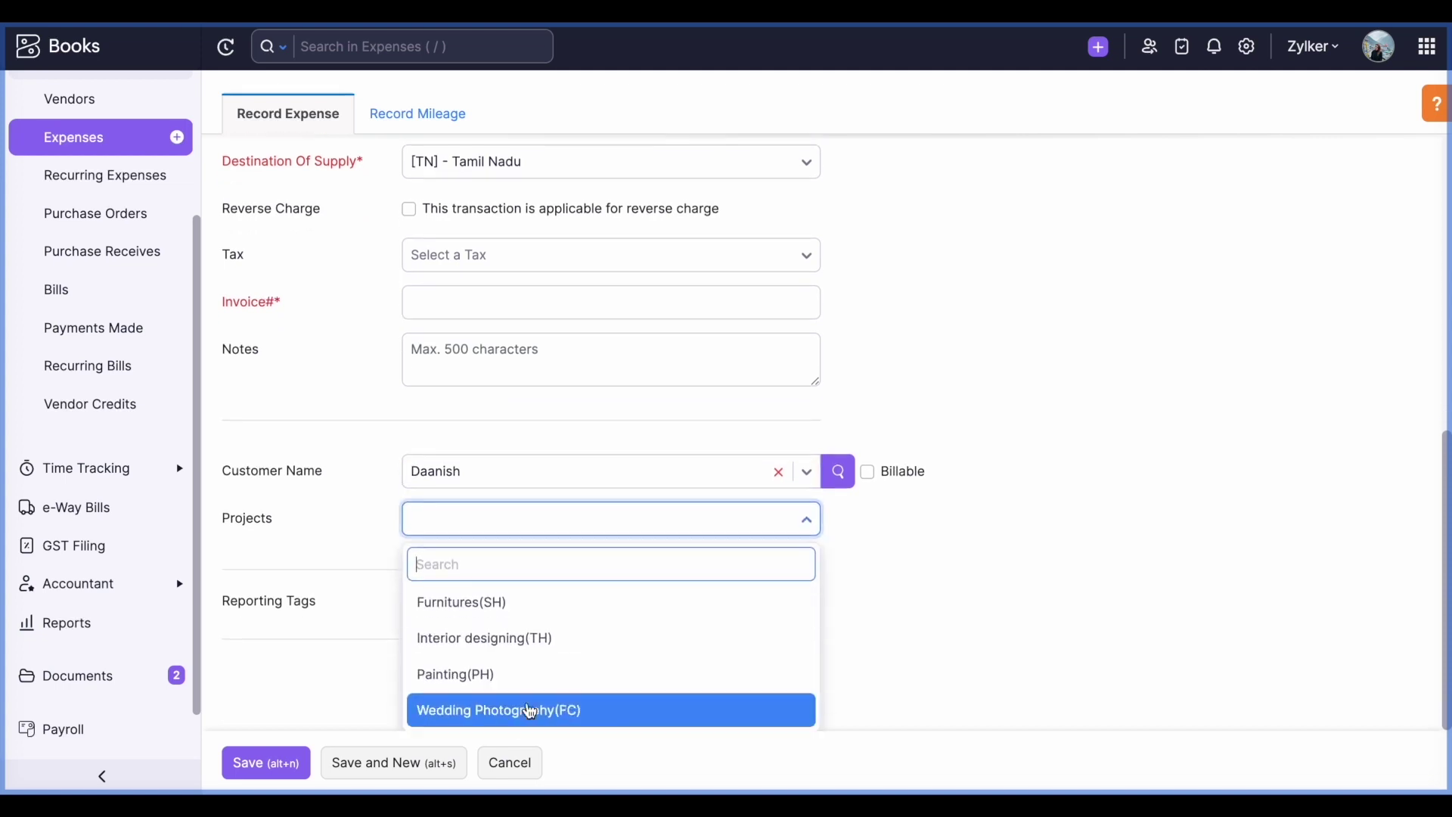
left_click(898, 546)
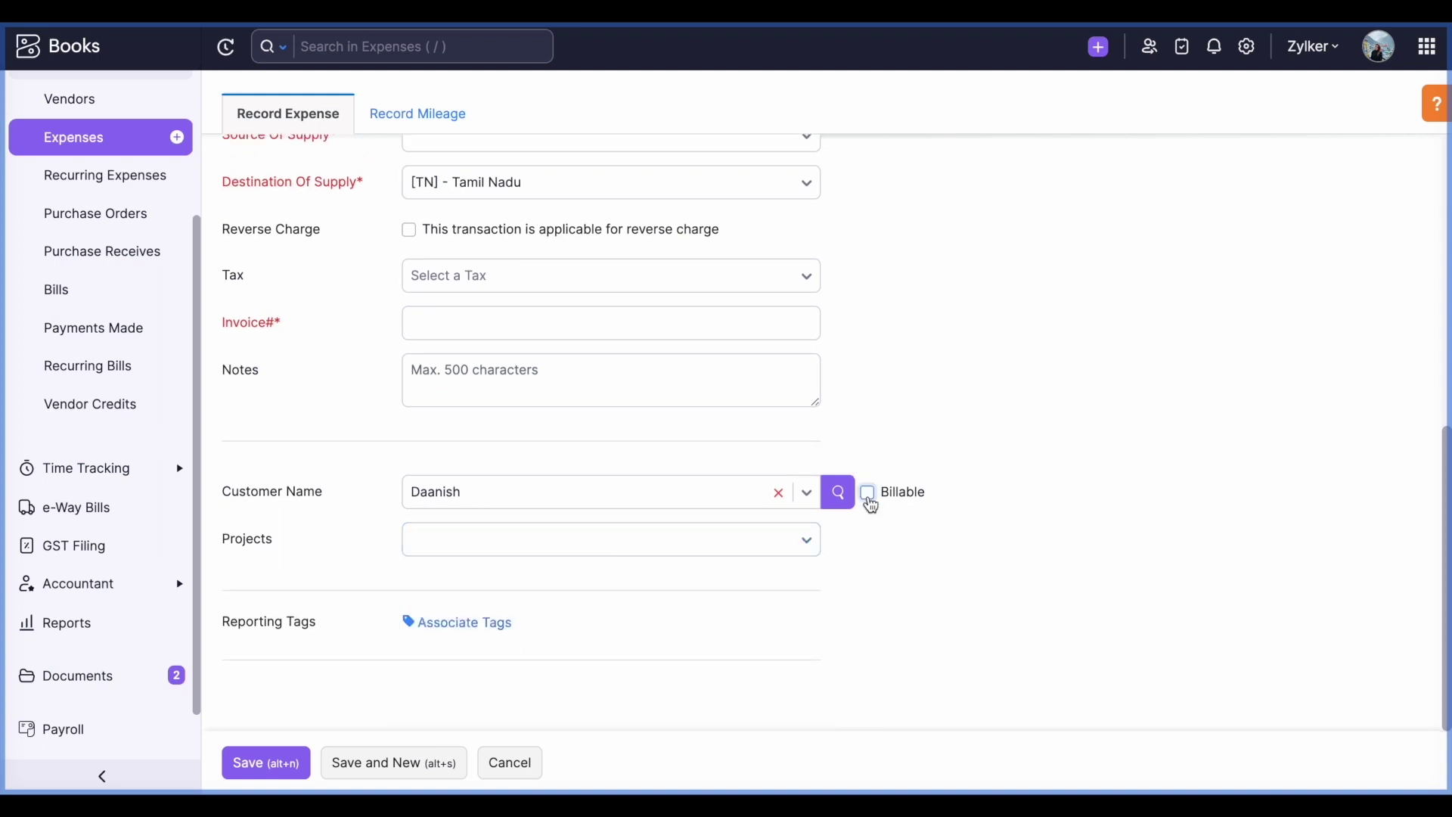
Mark the expense as billable, check its mark-up percentage field, and clear the billable option again
left_click(870, 503)
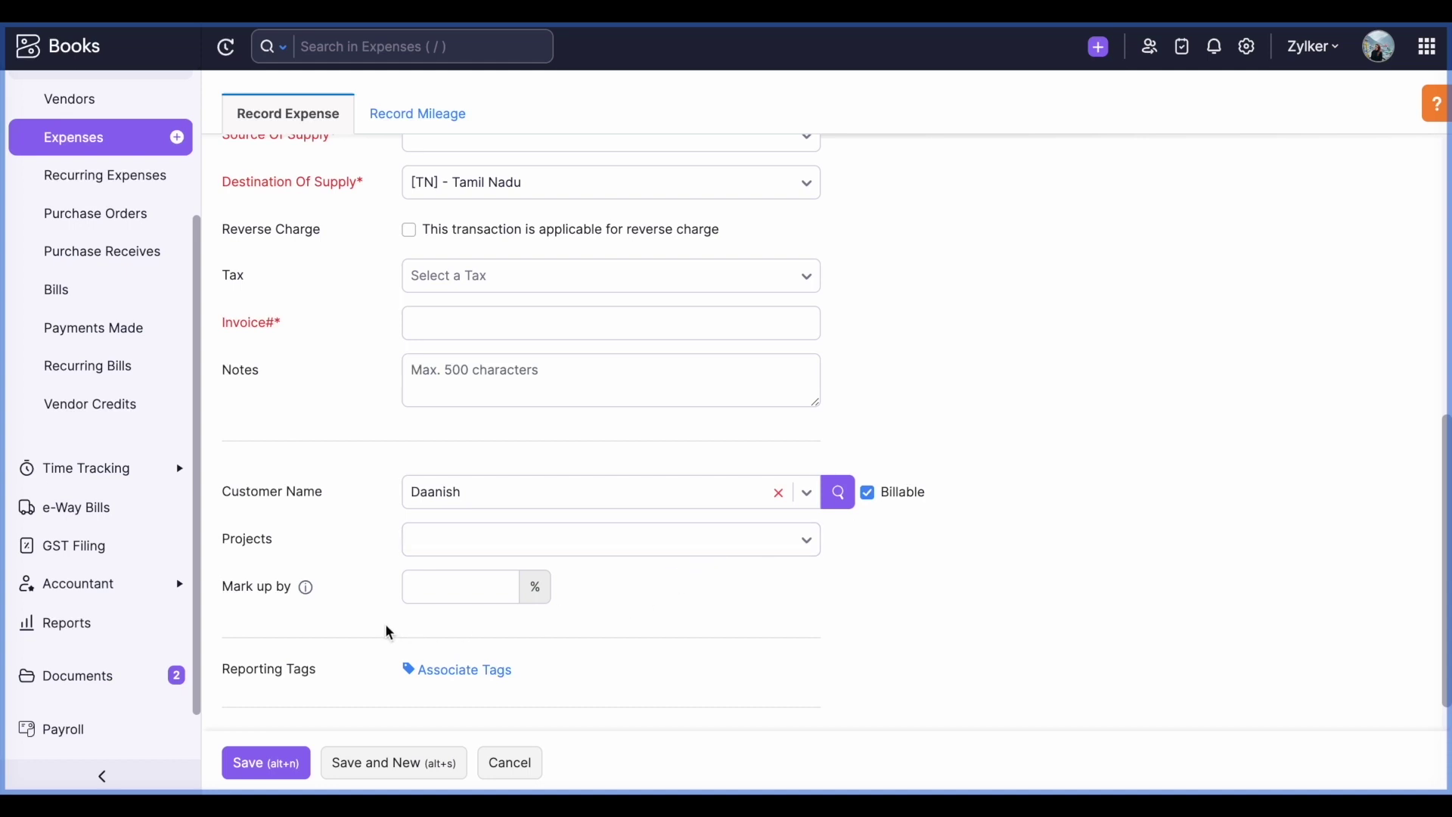
left_click(508, 592)
left_click(536, 593)
left_click(439, 586)
left_click(868, 492)
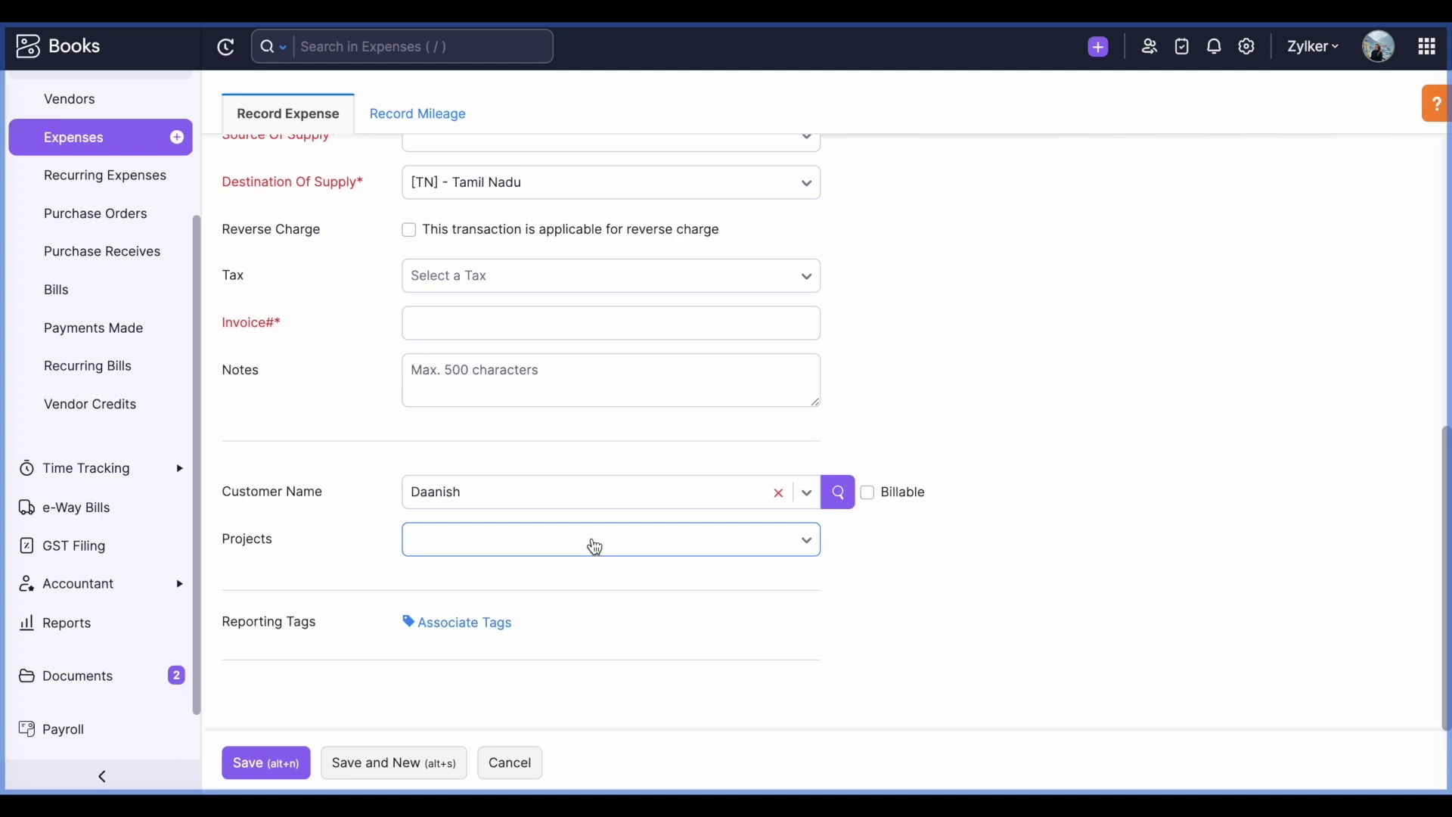
Discard the expense, start a new bill, and select the project's customer in the line item's customer details
left_click(101, 294)
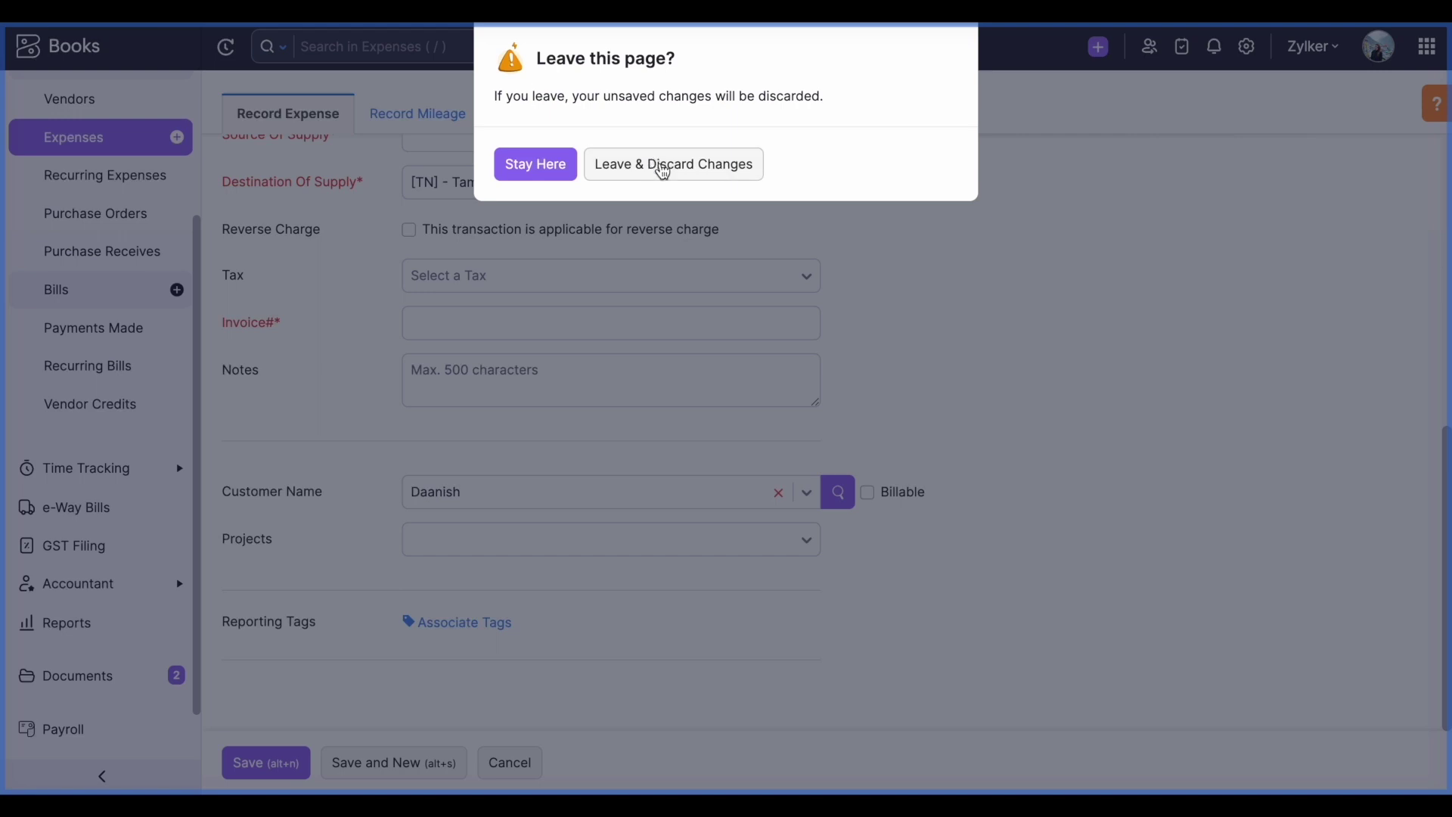
left_click(658, 167)
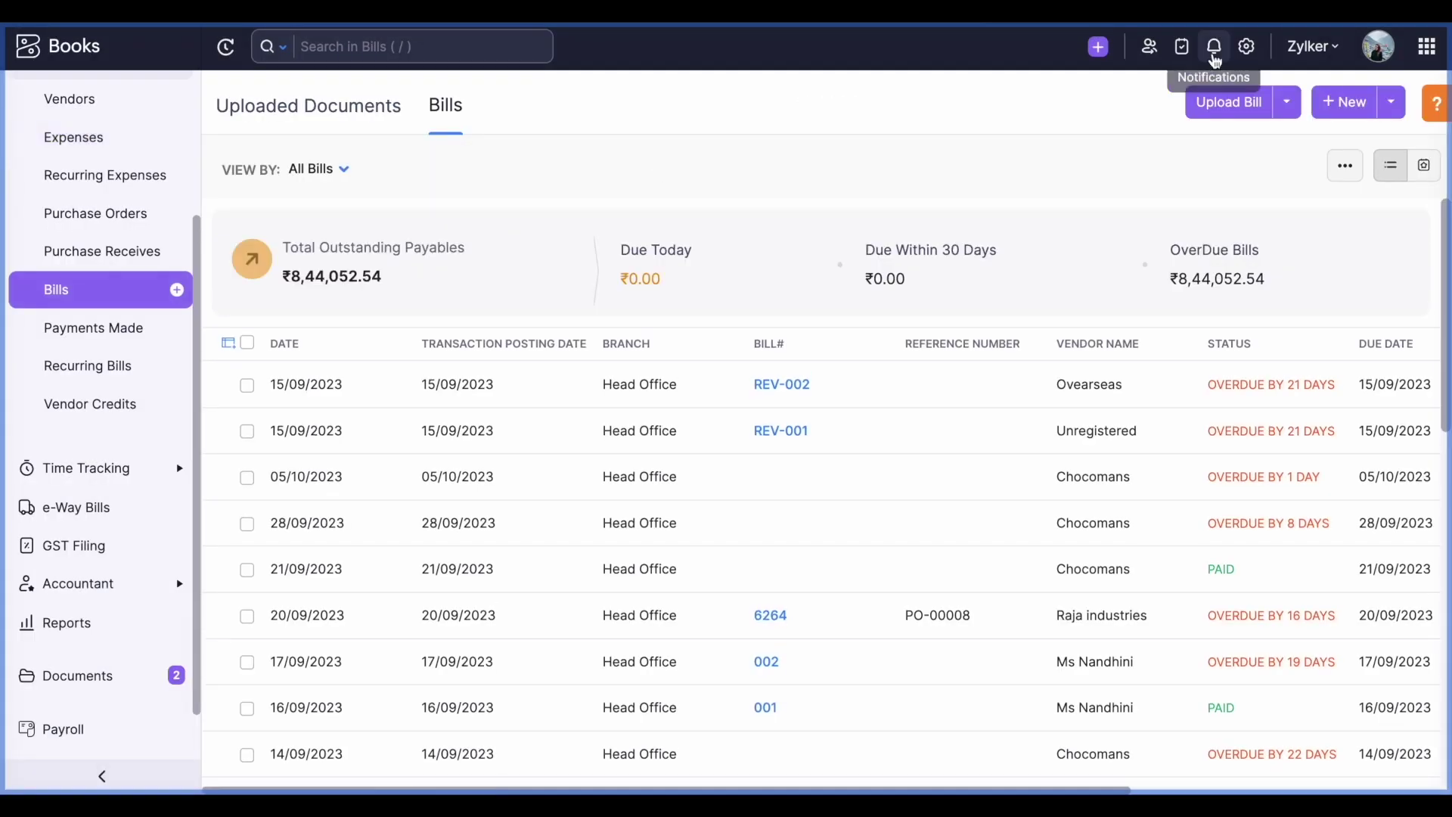
left_click(1331, 100)
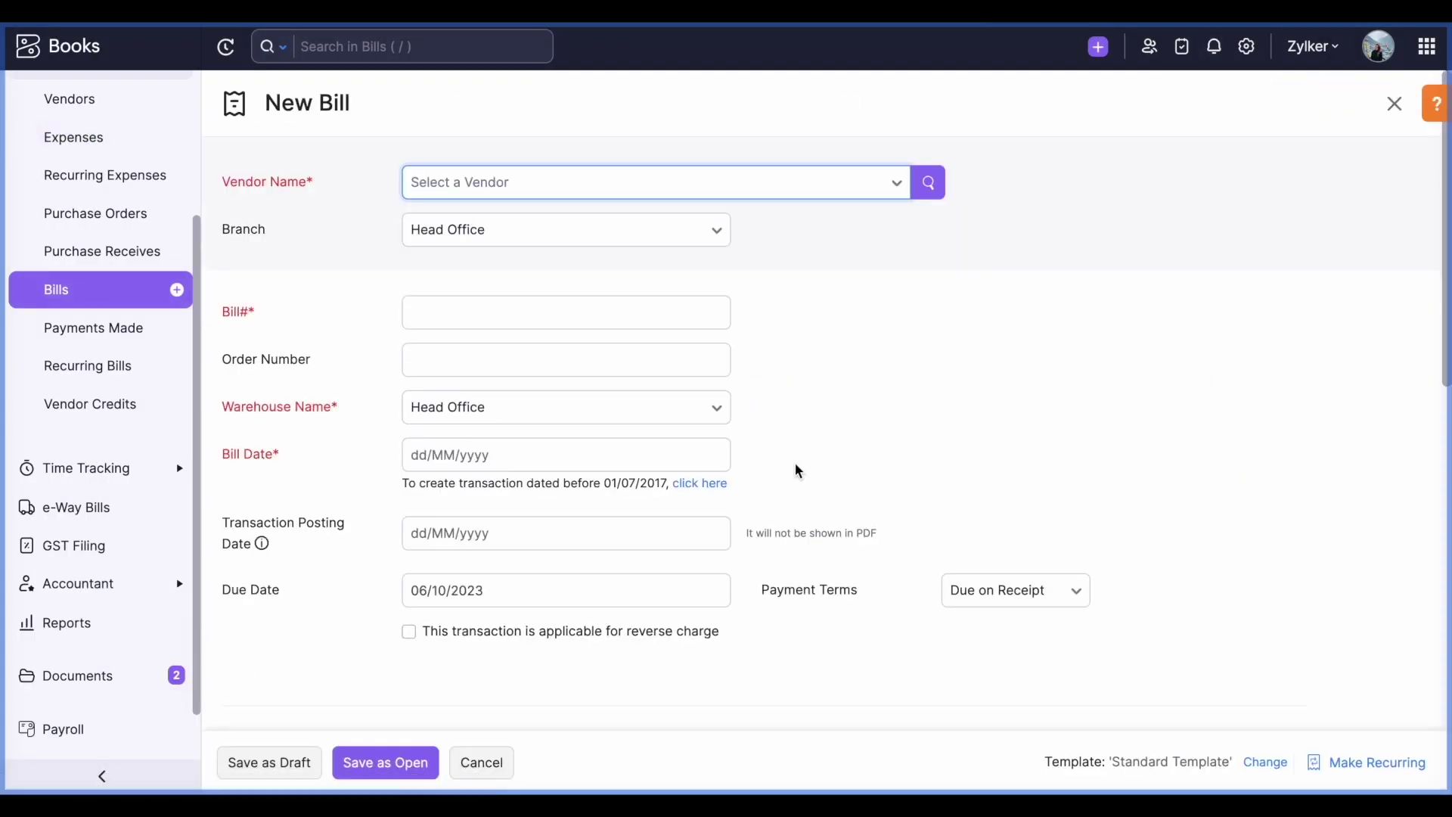
scroll(774, 376, "down", 5)
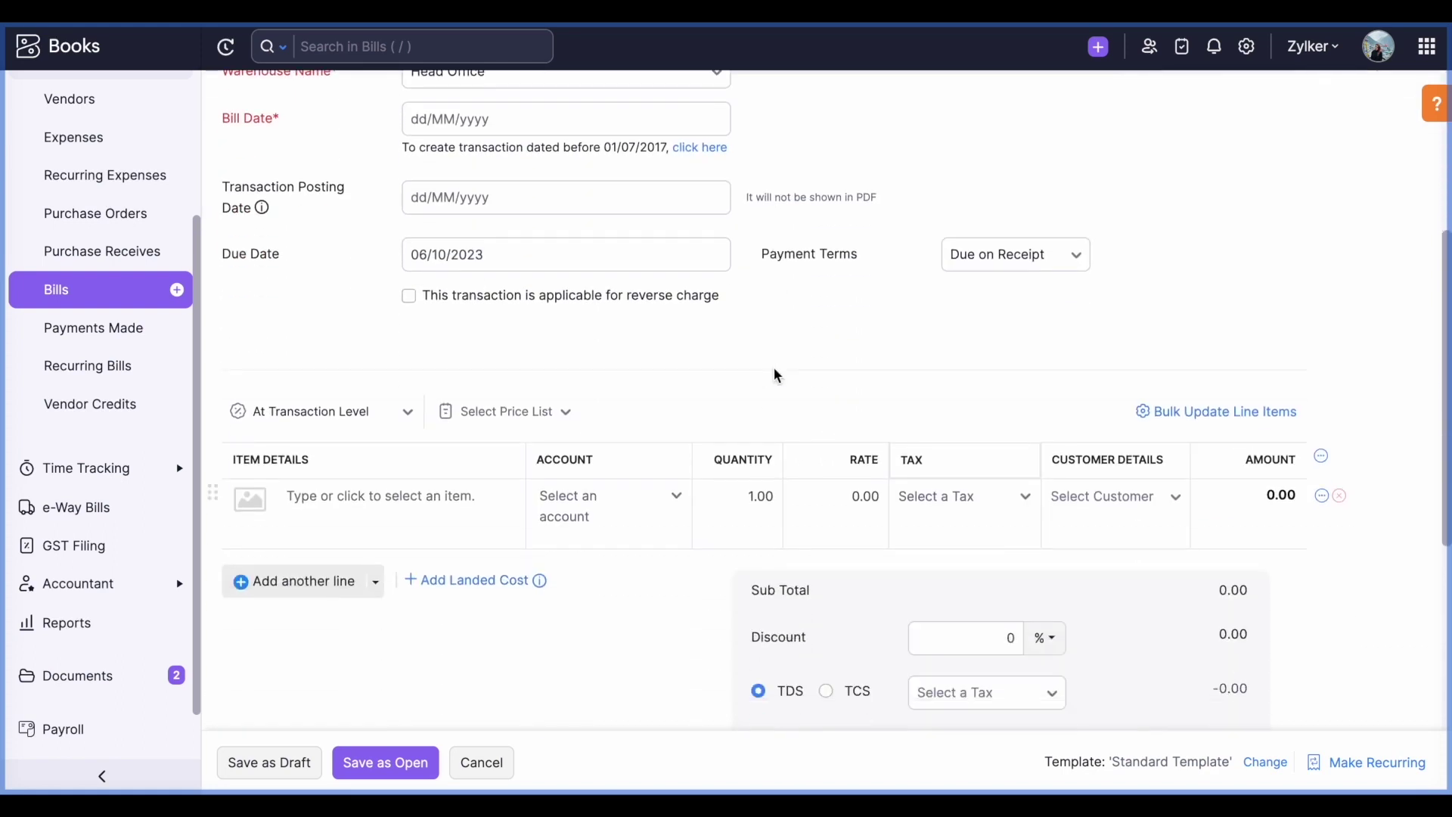
left_click(1132, 424)
type("daan")
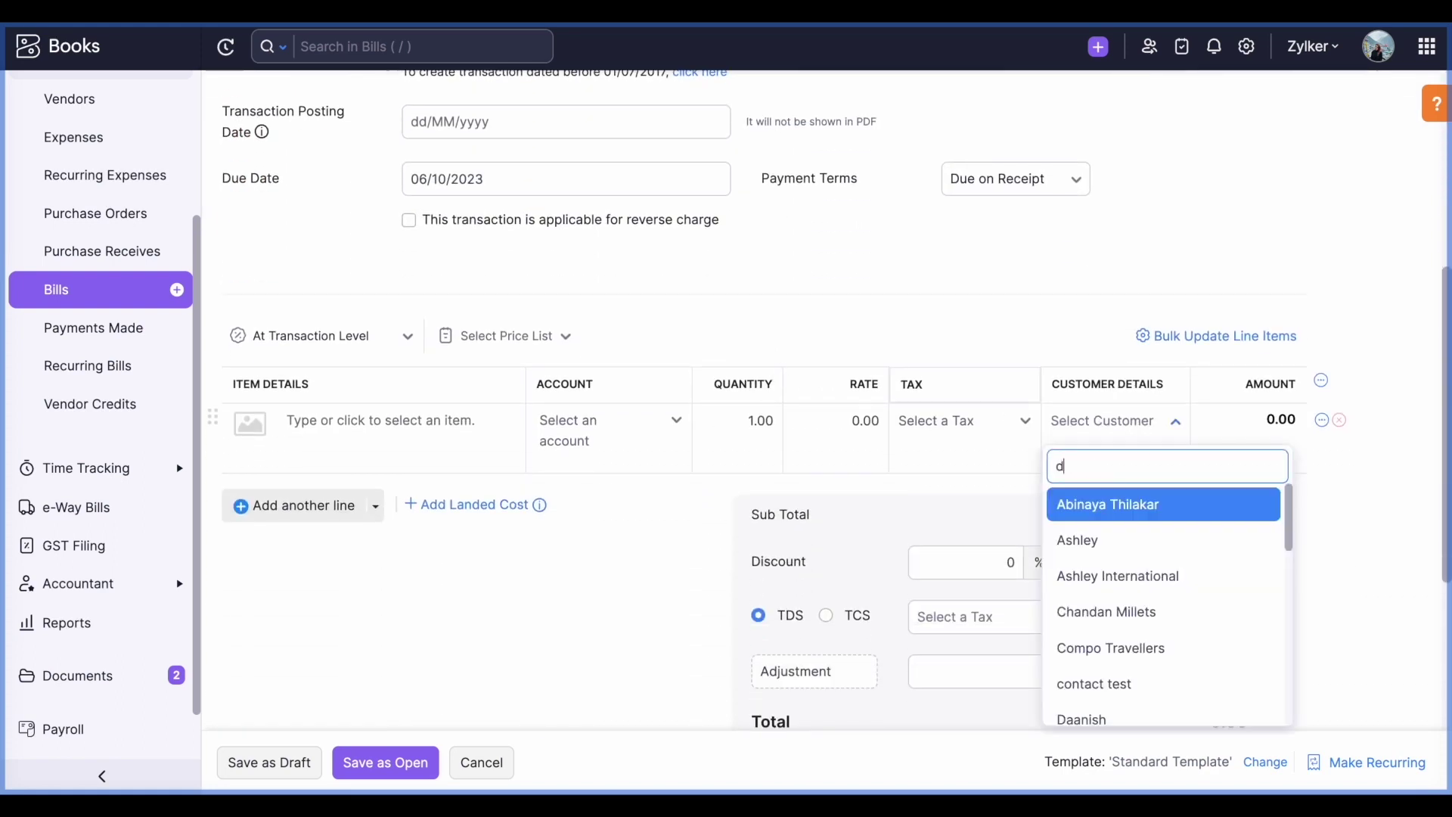
left_click(1142, 507)
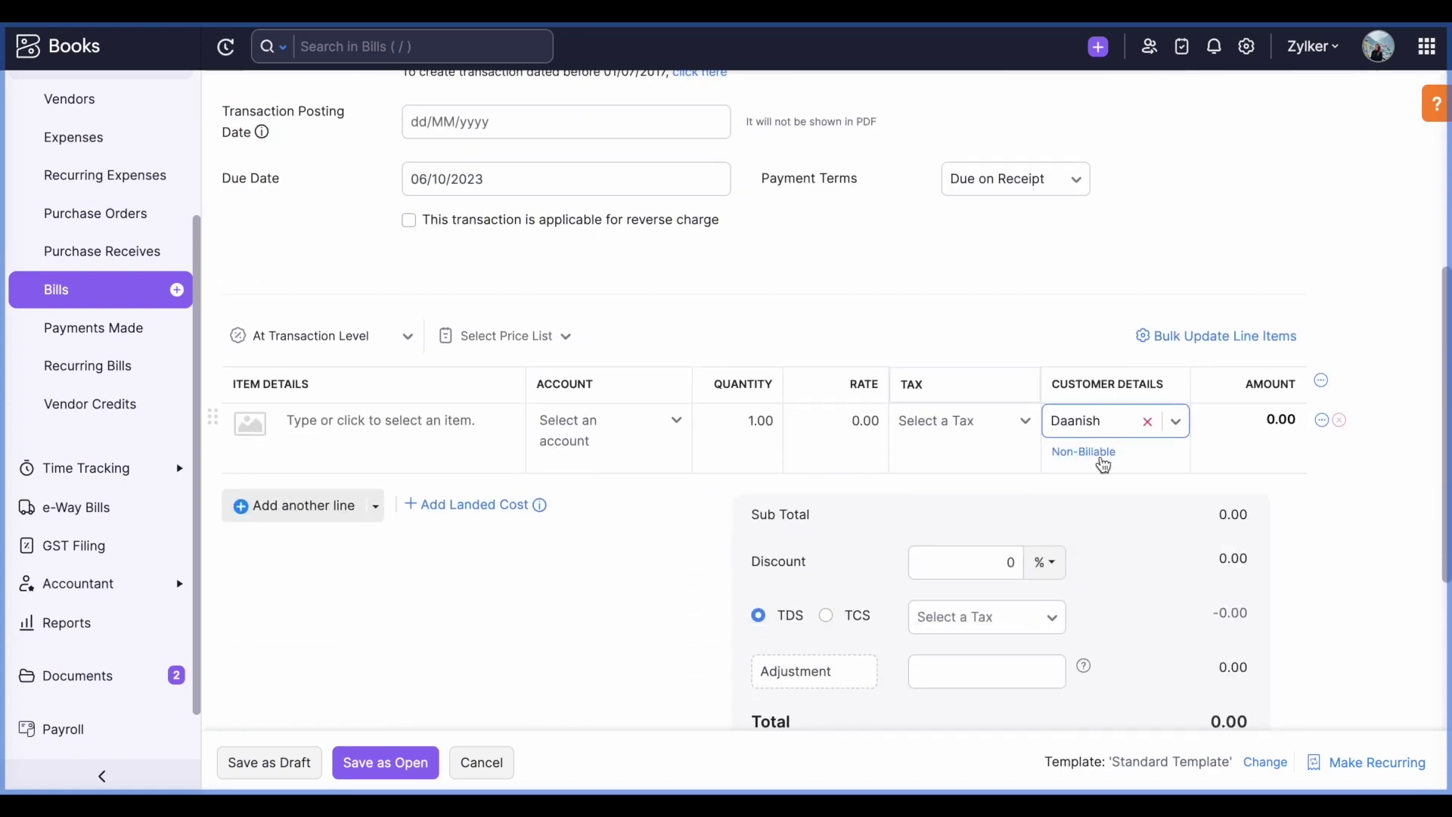
View the bill line item's billing preferences and the projects it can be associated with, and cancel the bill
left_click(1089, 453)
scroll(1122, 533, "down", 1)
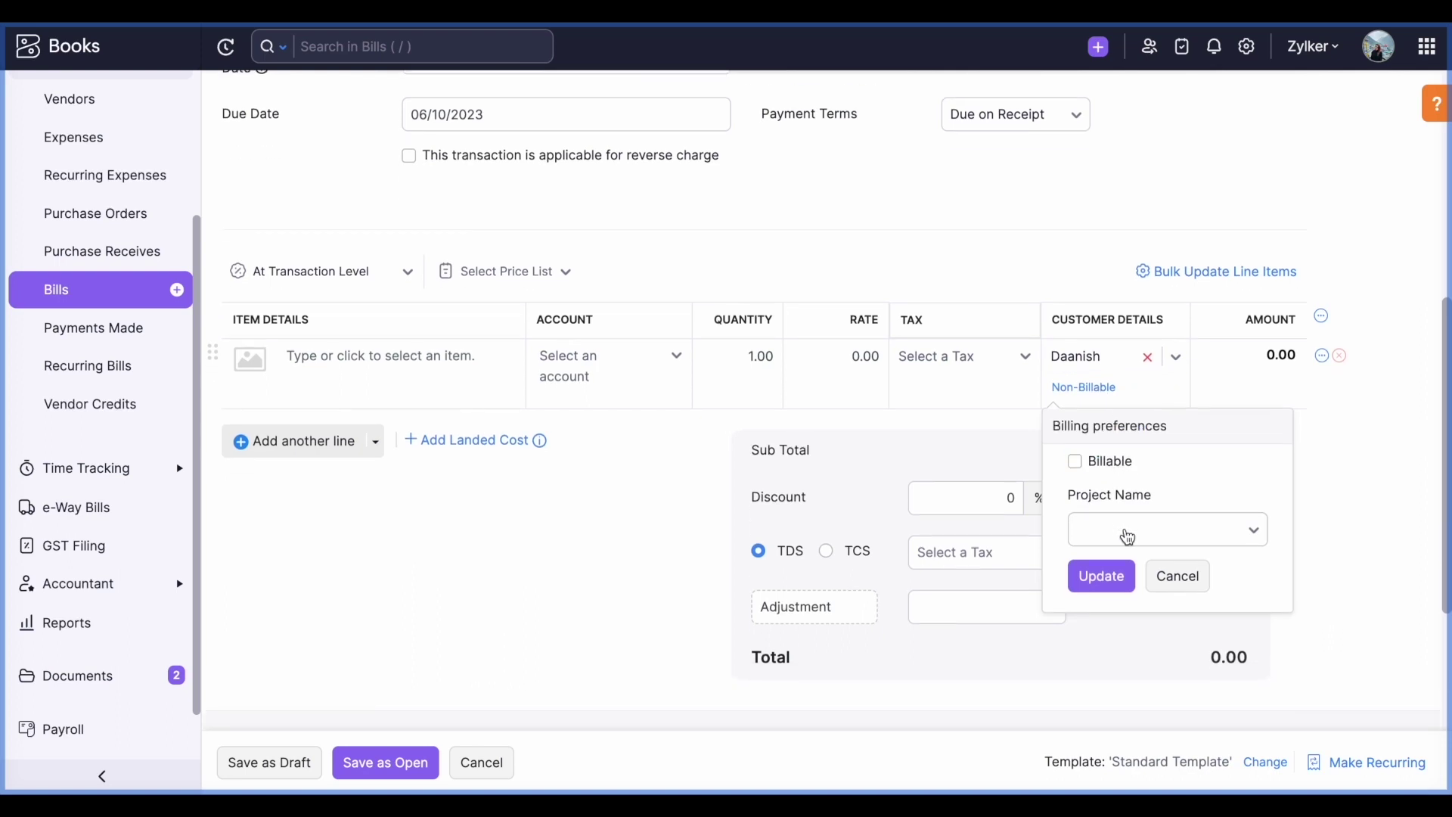
left_click(1125, 530)
scroll(1127, 665, "down", 2)
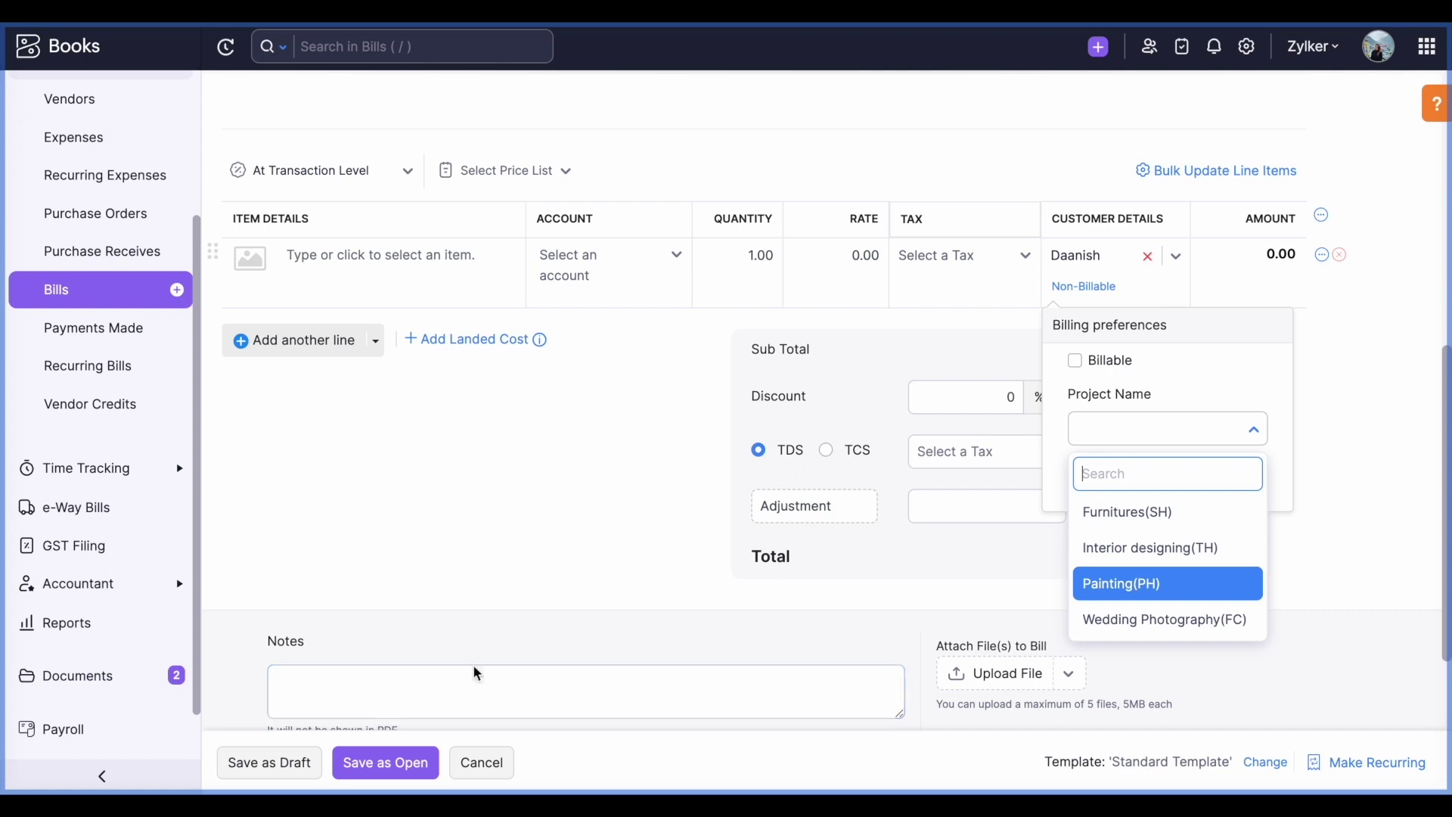
left_click(481, 762)
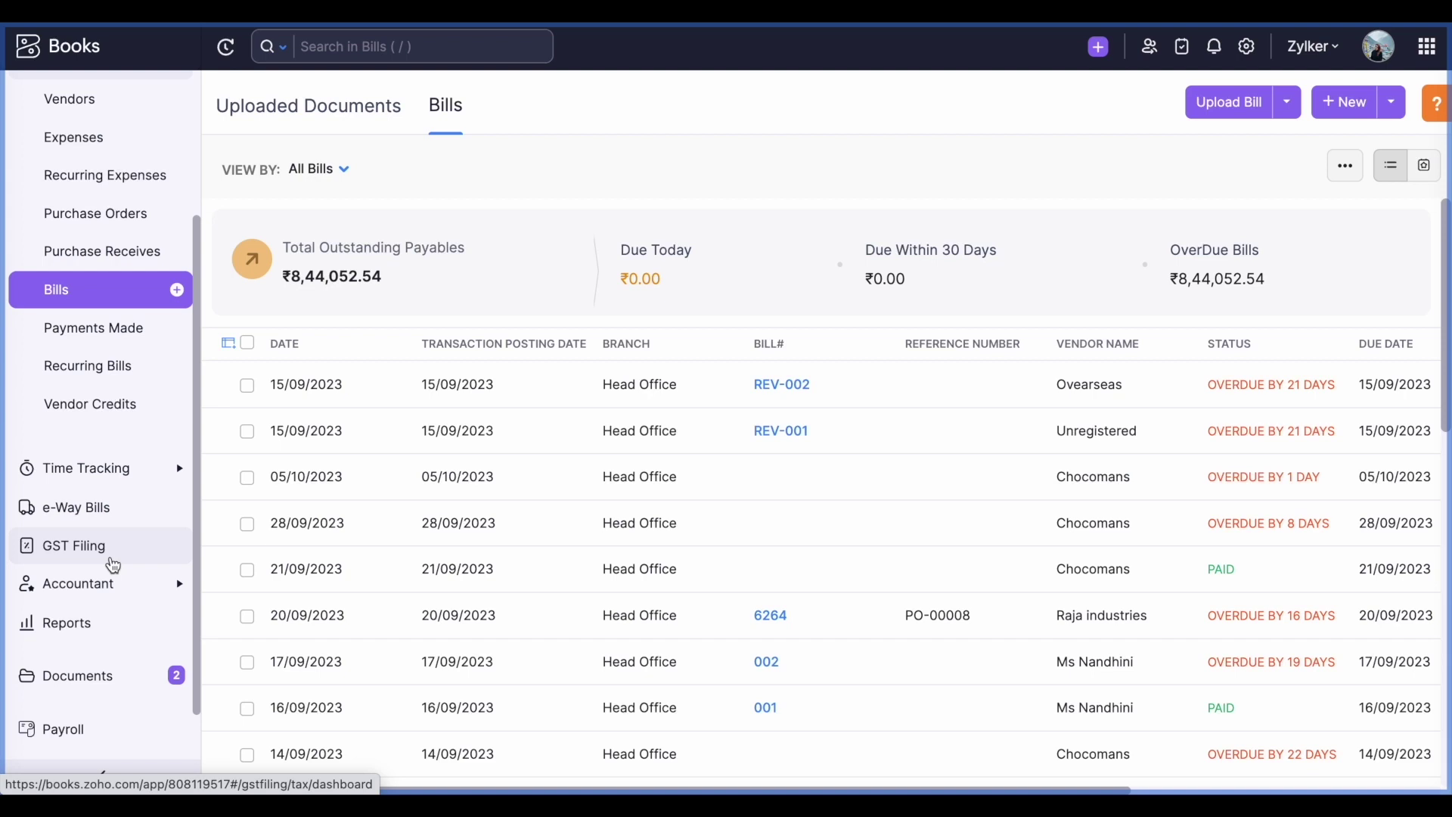
Open the general reports and find the Projects and Timesheet reports
left_click(111, 629)
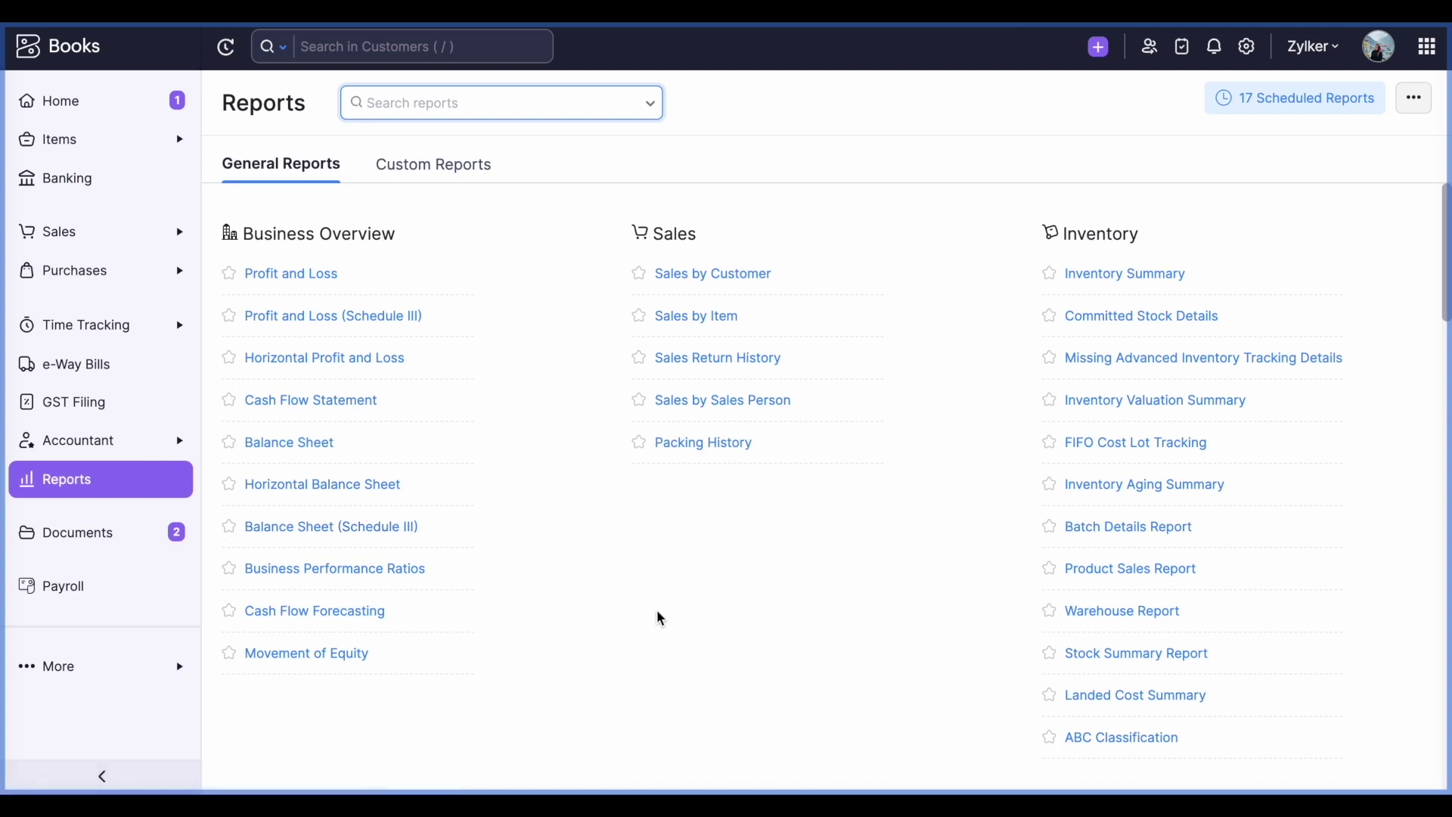
scroll(660, 619, "down", 7)
scroll(660, 618, "down", 6)
scroll(660, 618, "down", 2)
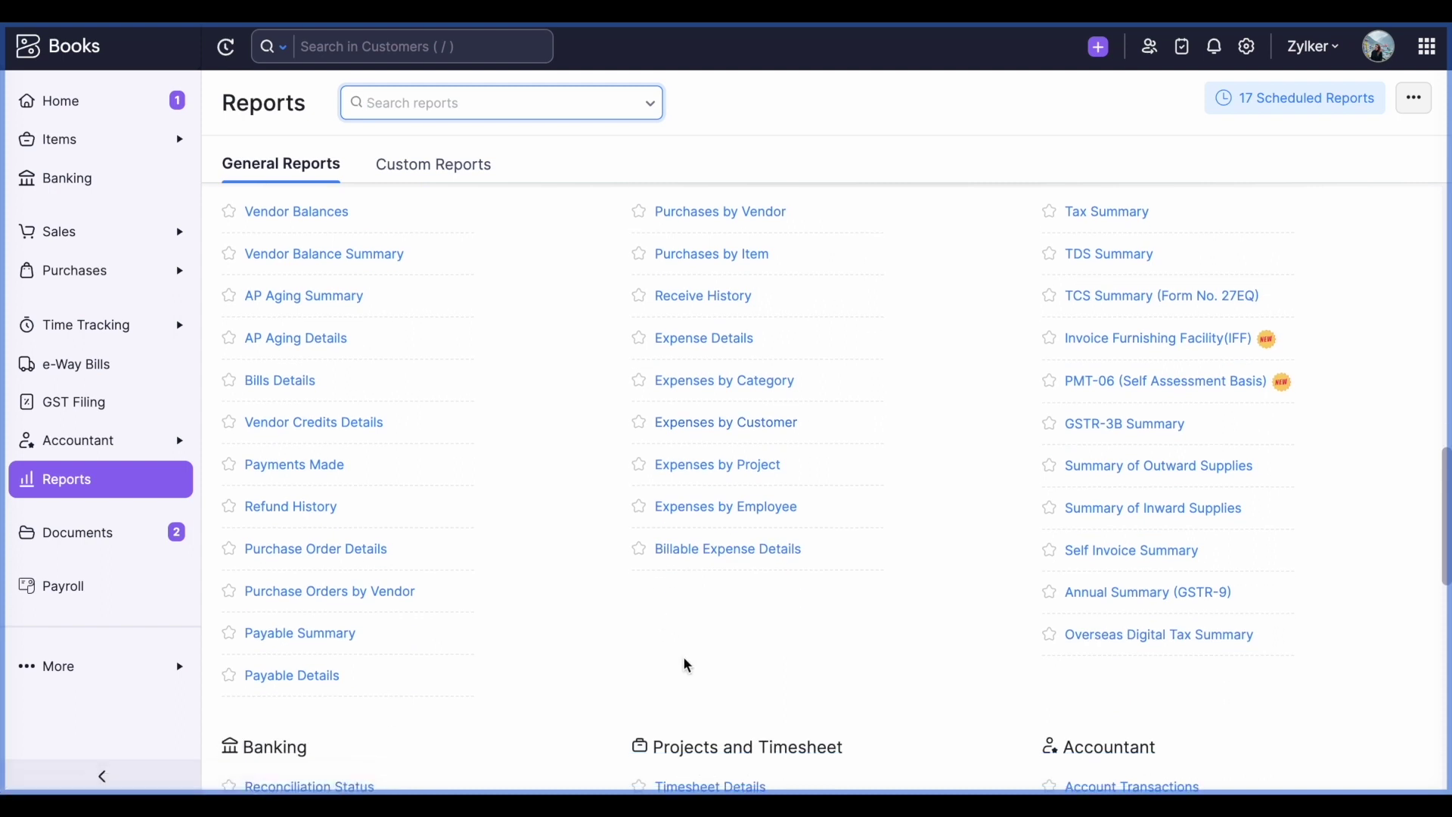
scroll(686, 664, "down", 2)
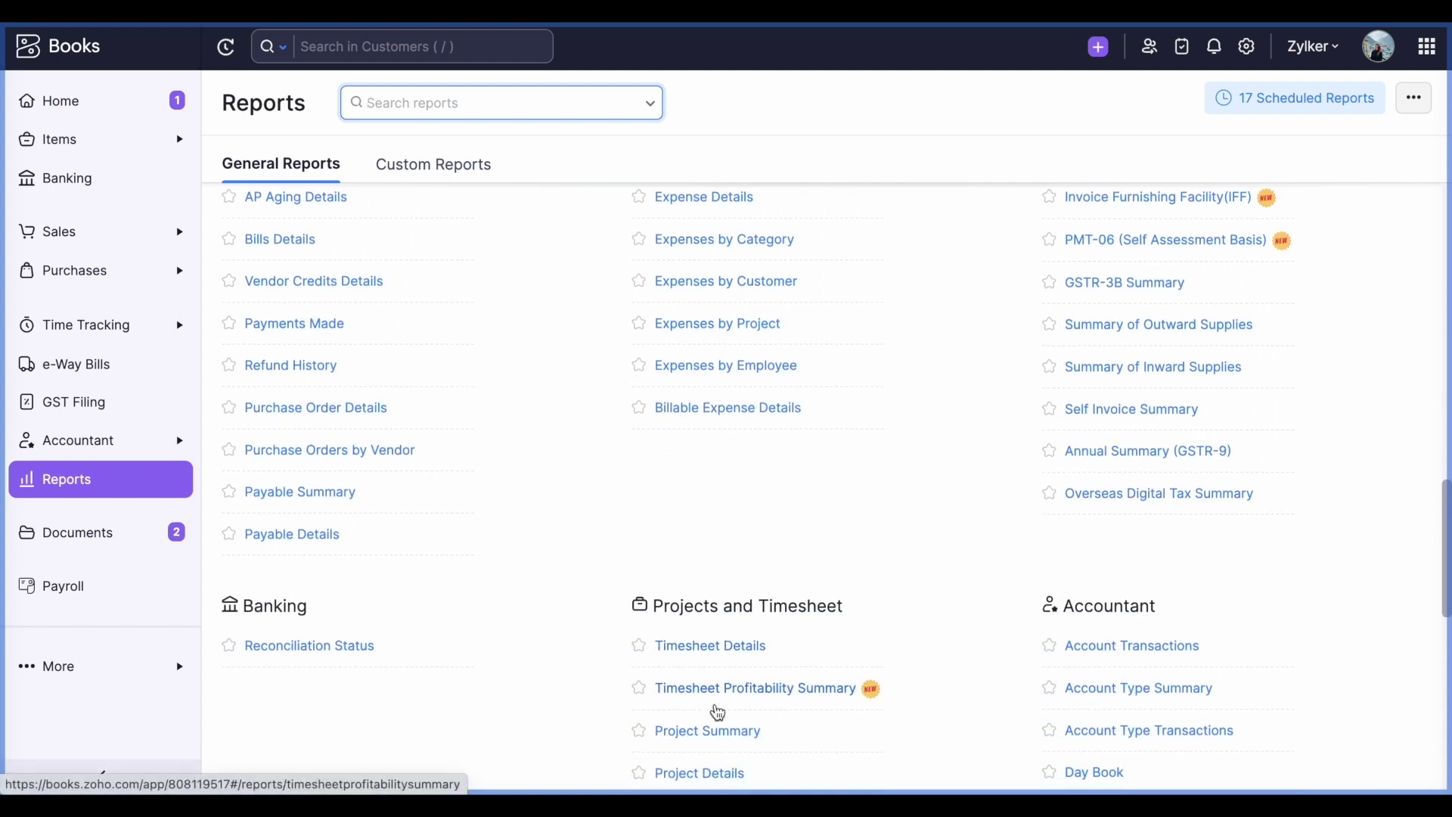
Open the Timesheet Details report and review the hours summary and the logged time entries of each project
scroll(717, 711, "down", 3)
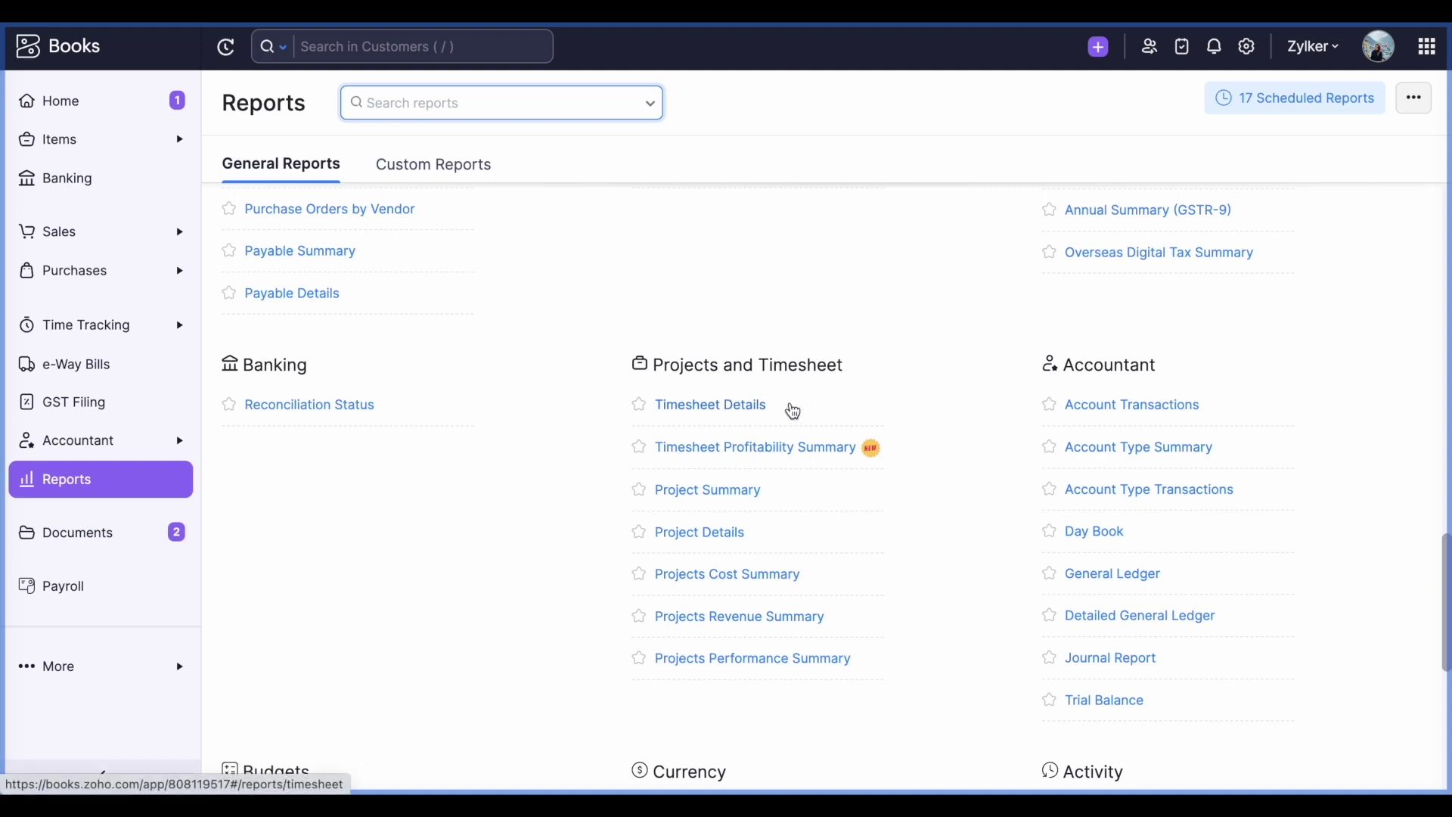
left_click(727, 409)
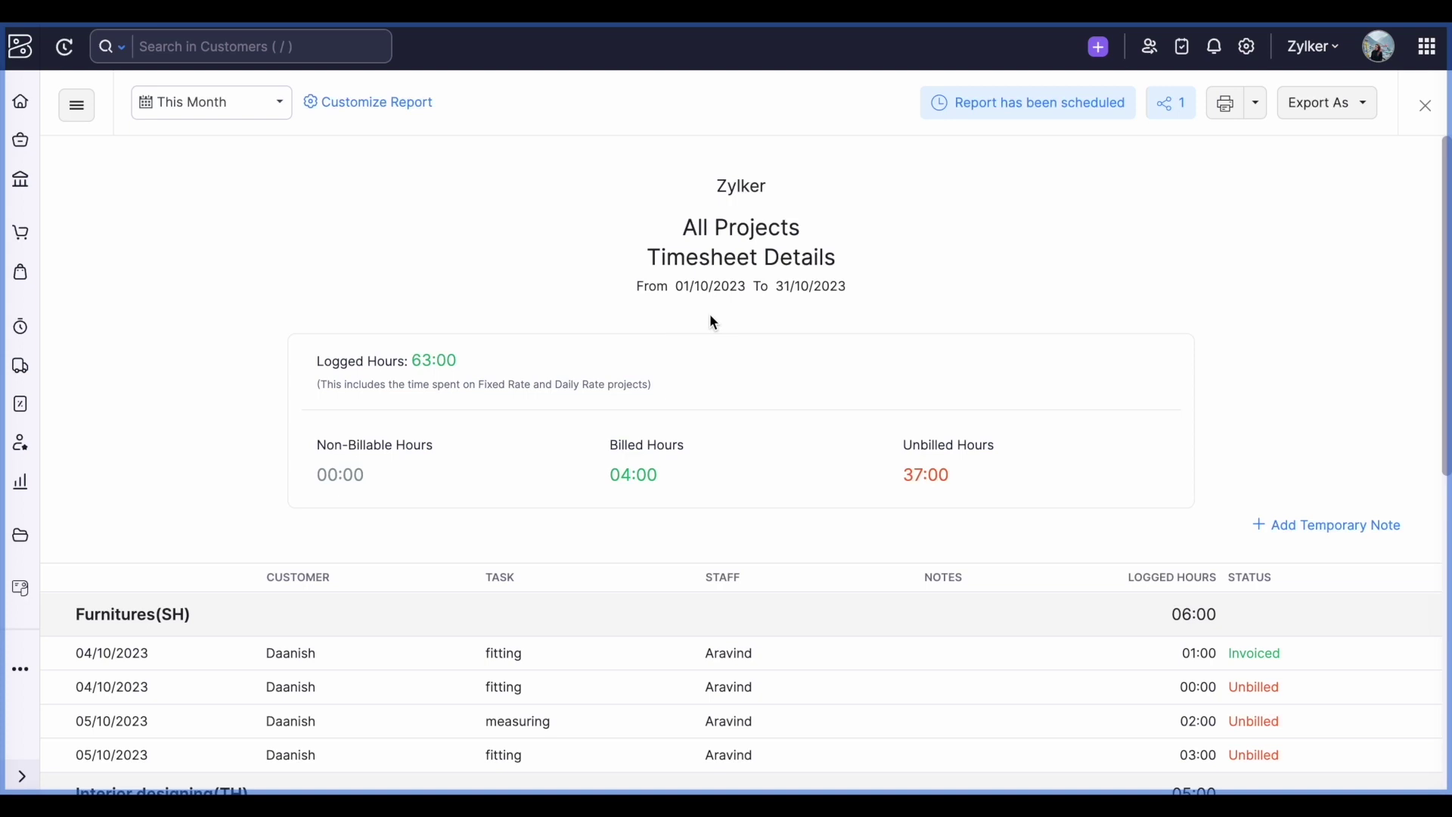
scroll(711, 321, "down", 1)
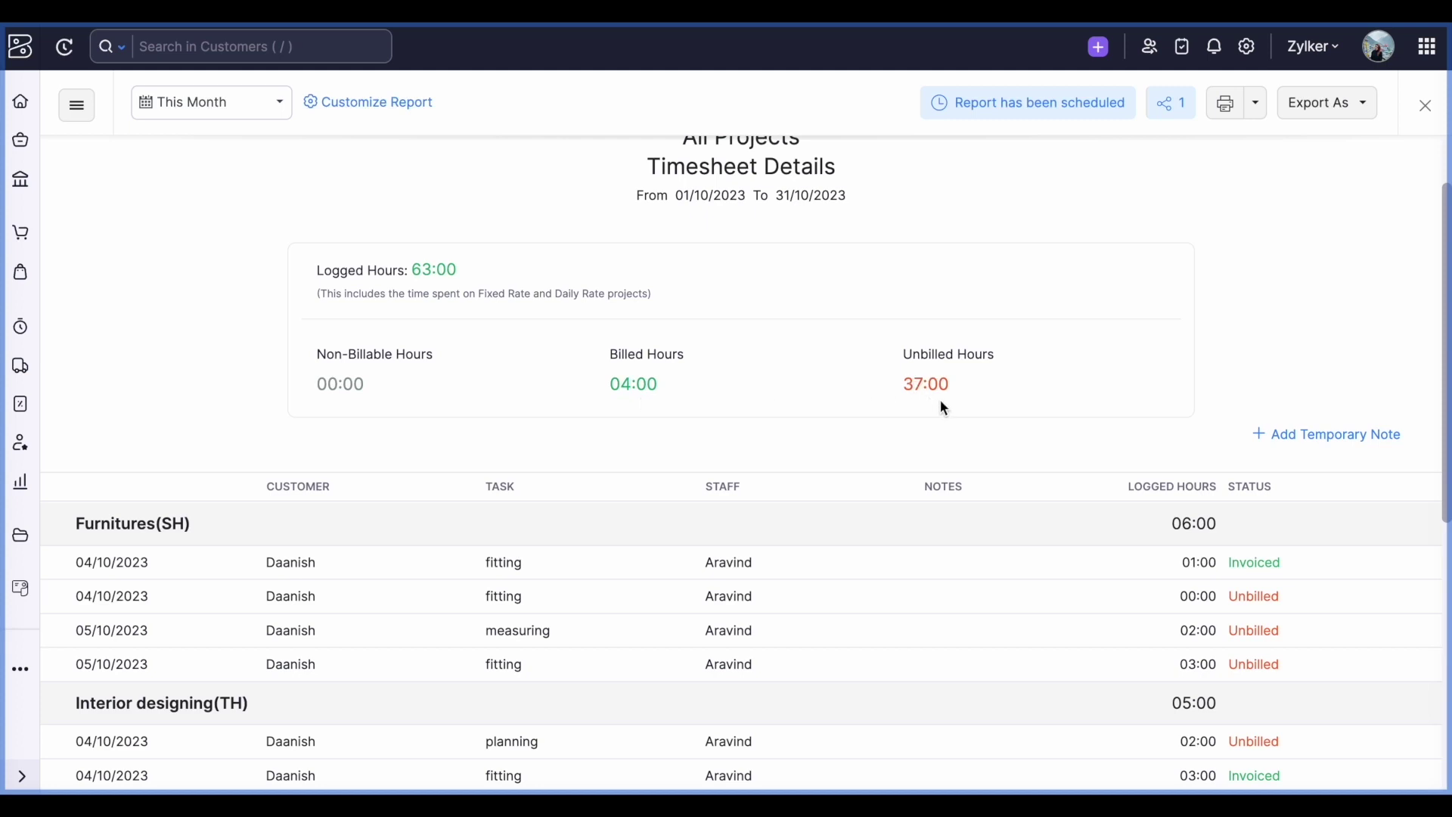
scroll(866, 537, "down", 3)
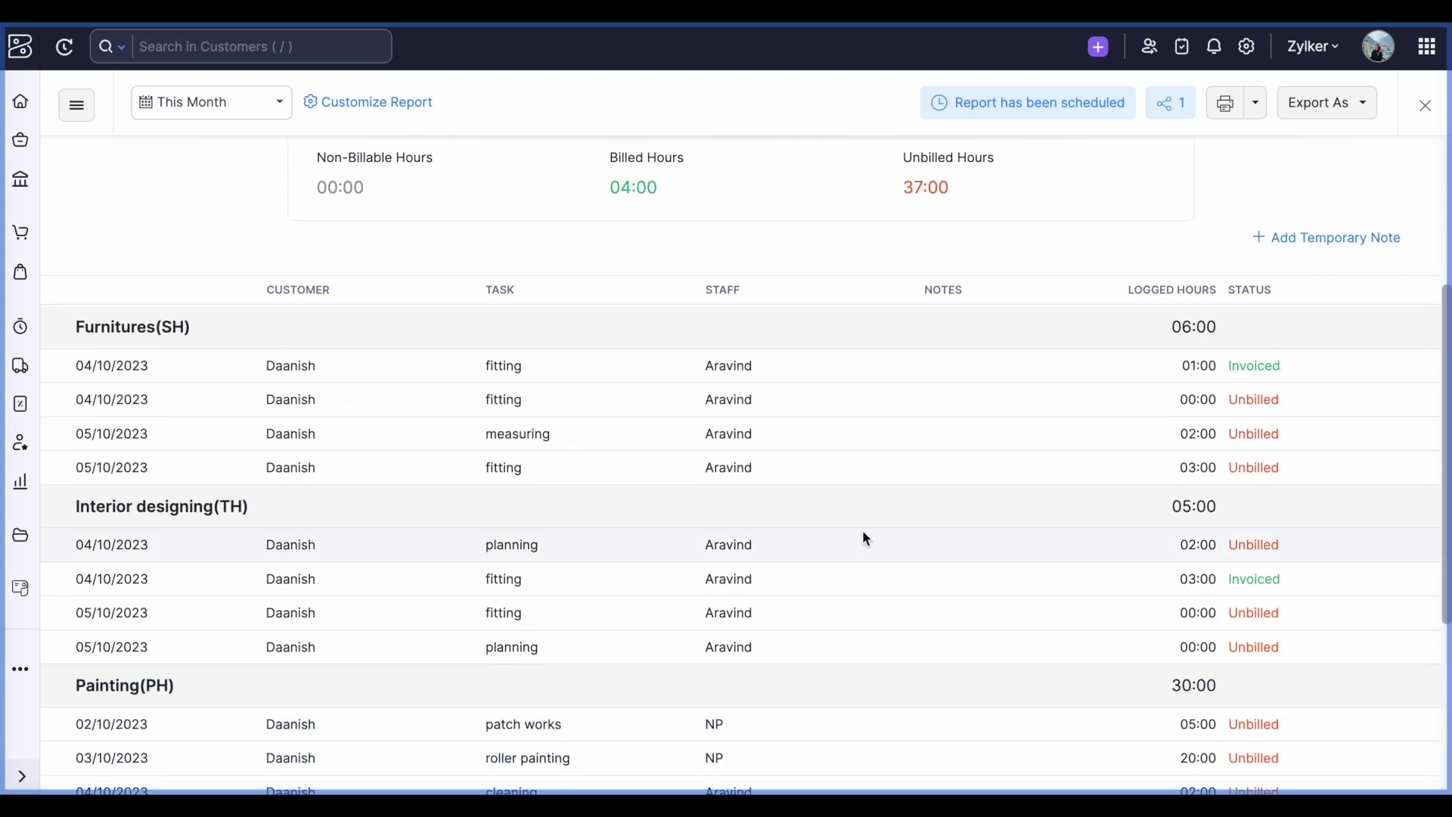
scroll(866, 538, "down", 1)
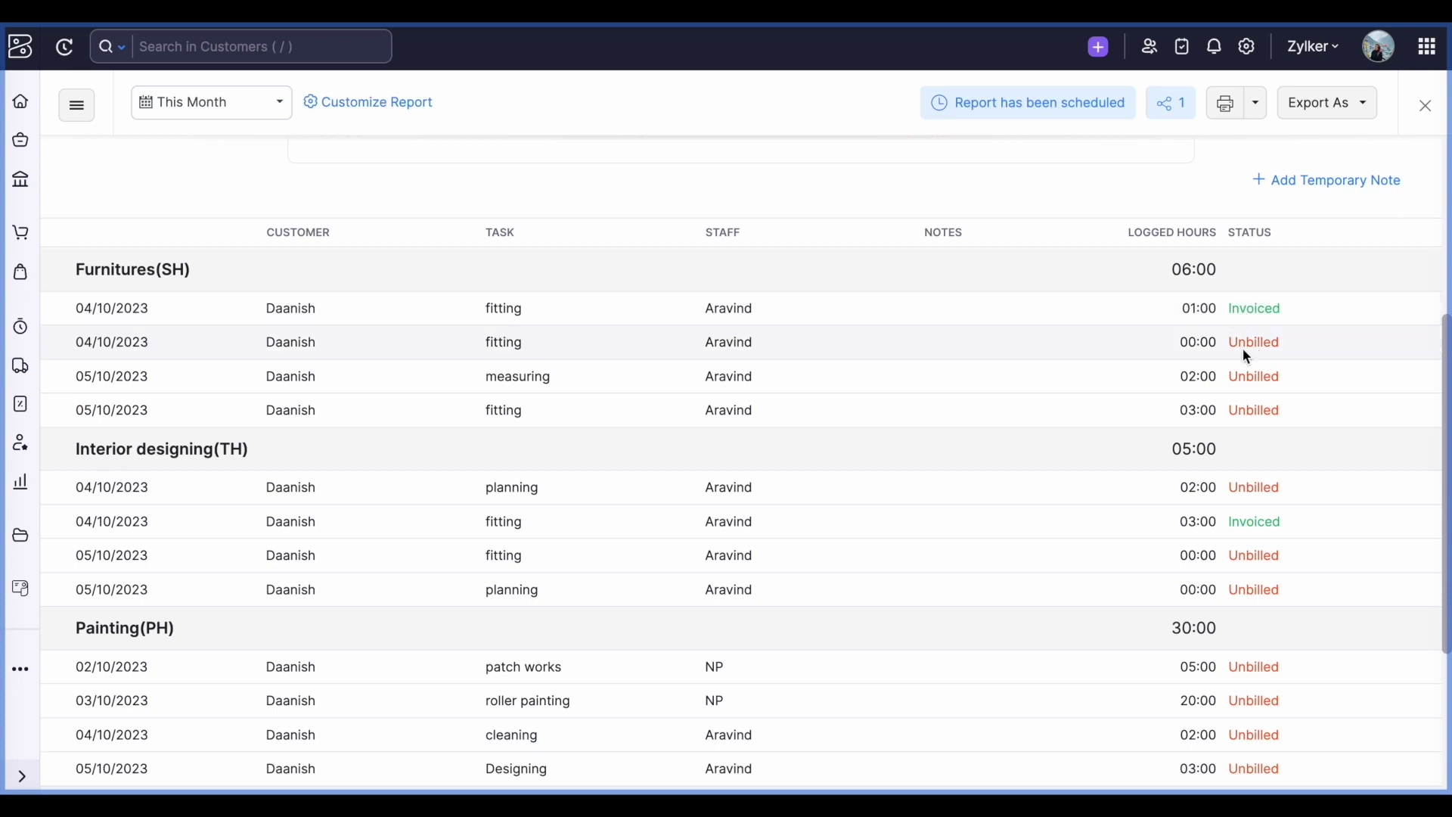
scroll(904, 456, "down", 4)
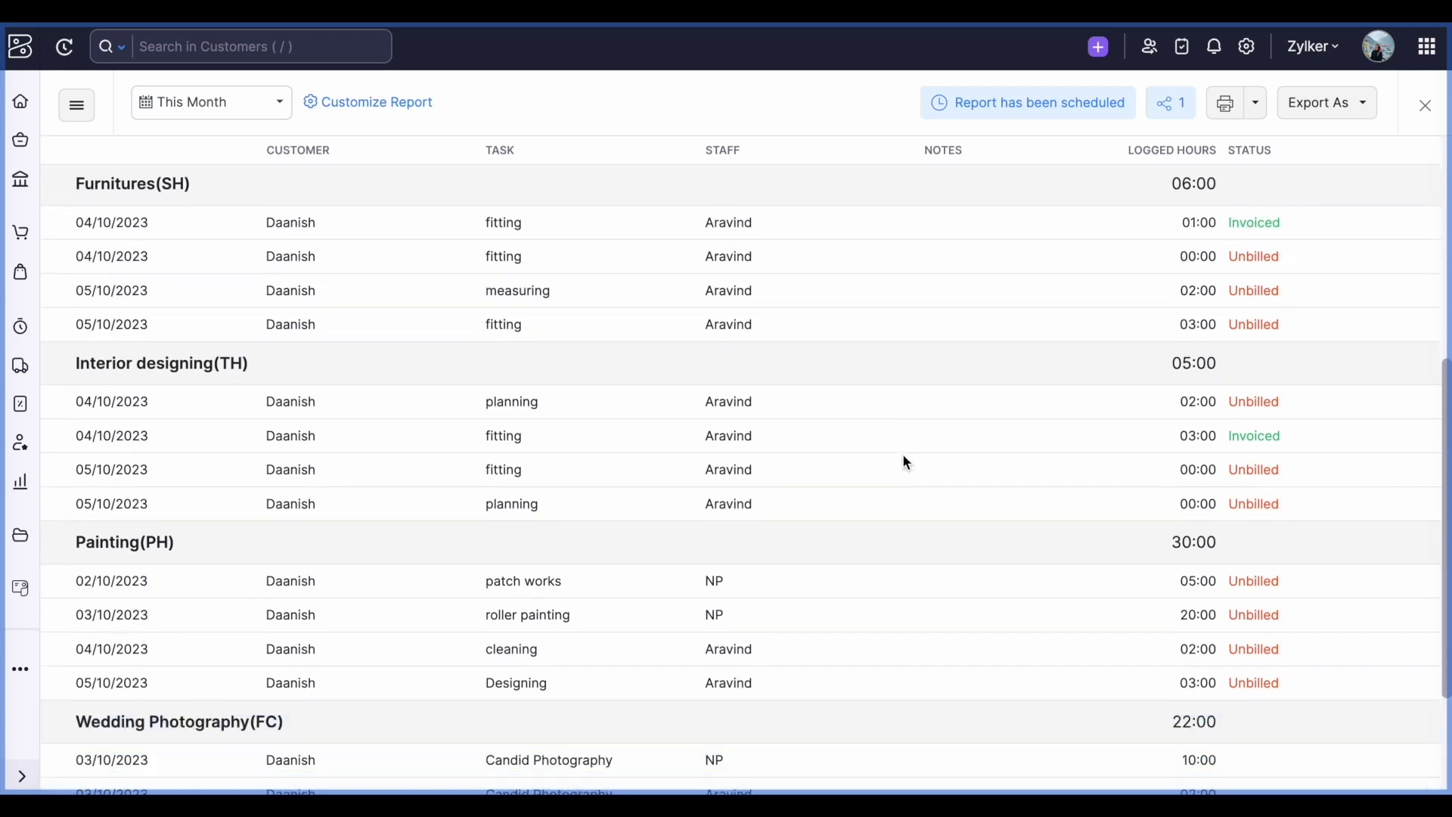
scroll(905, 456, "up", 1)
scroll(906, 461, "up", 4)
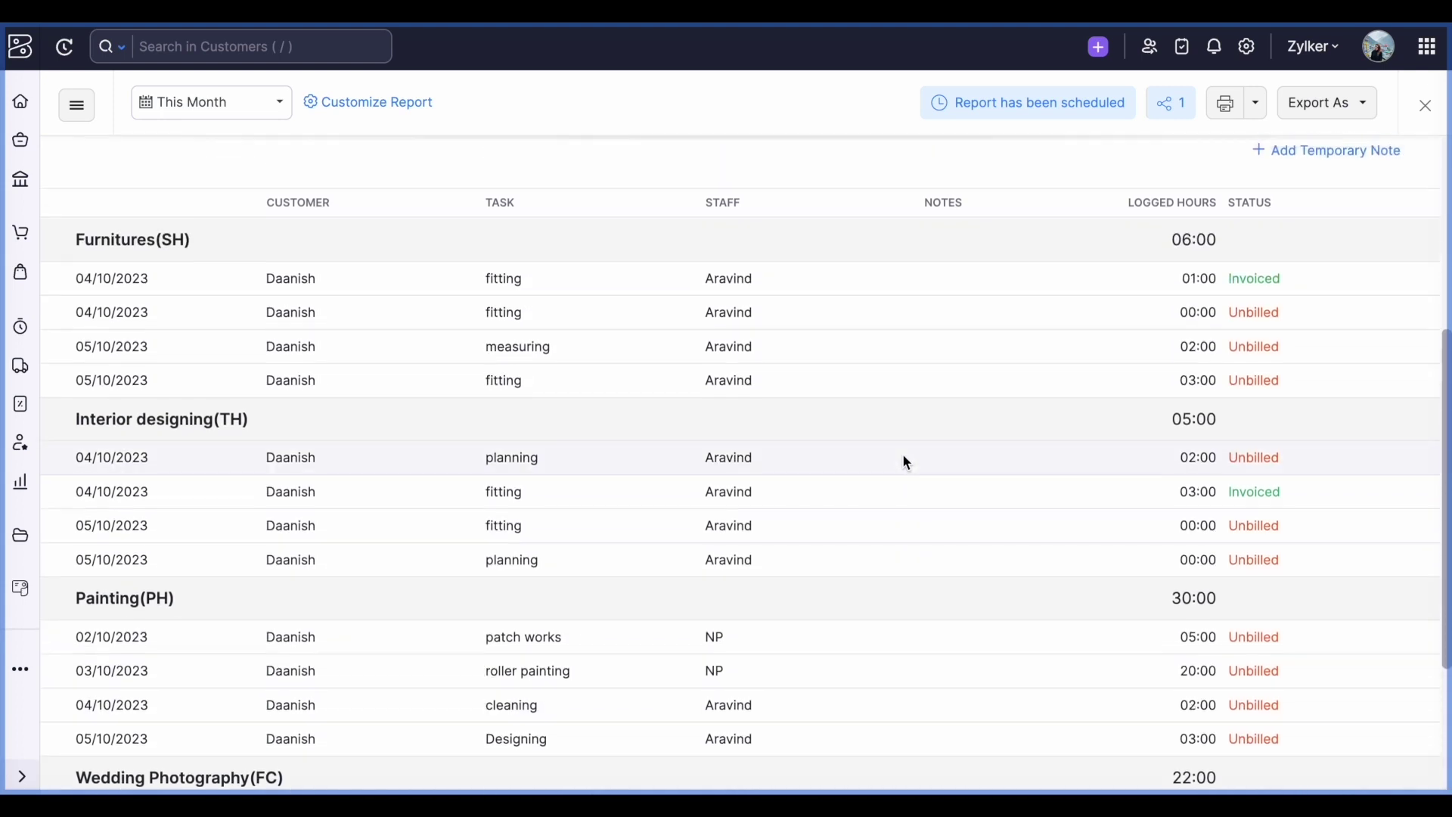
scroll(855, 366, "up", 1)
scroll(854, 363, "up", 2)
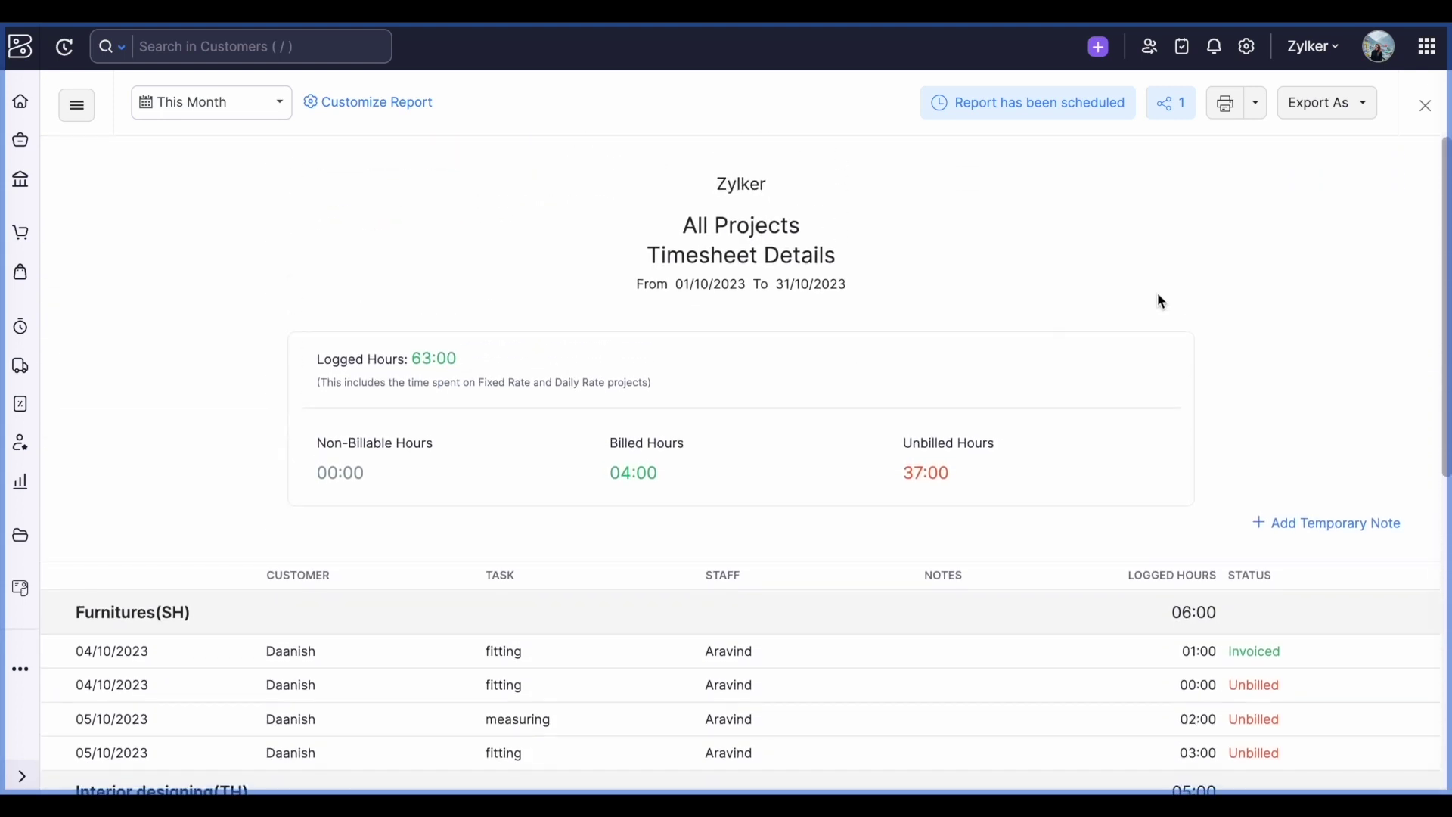
View the Timesheet Details report's export formats and sharing permission levels, and close the sharing settings without changes
left_click(1330, 120)
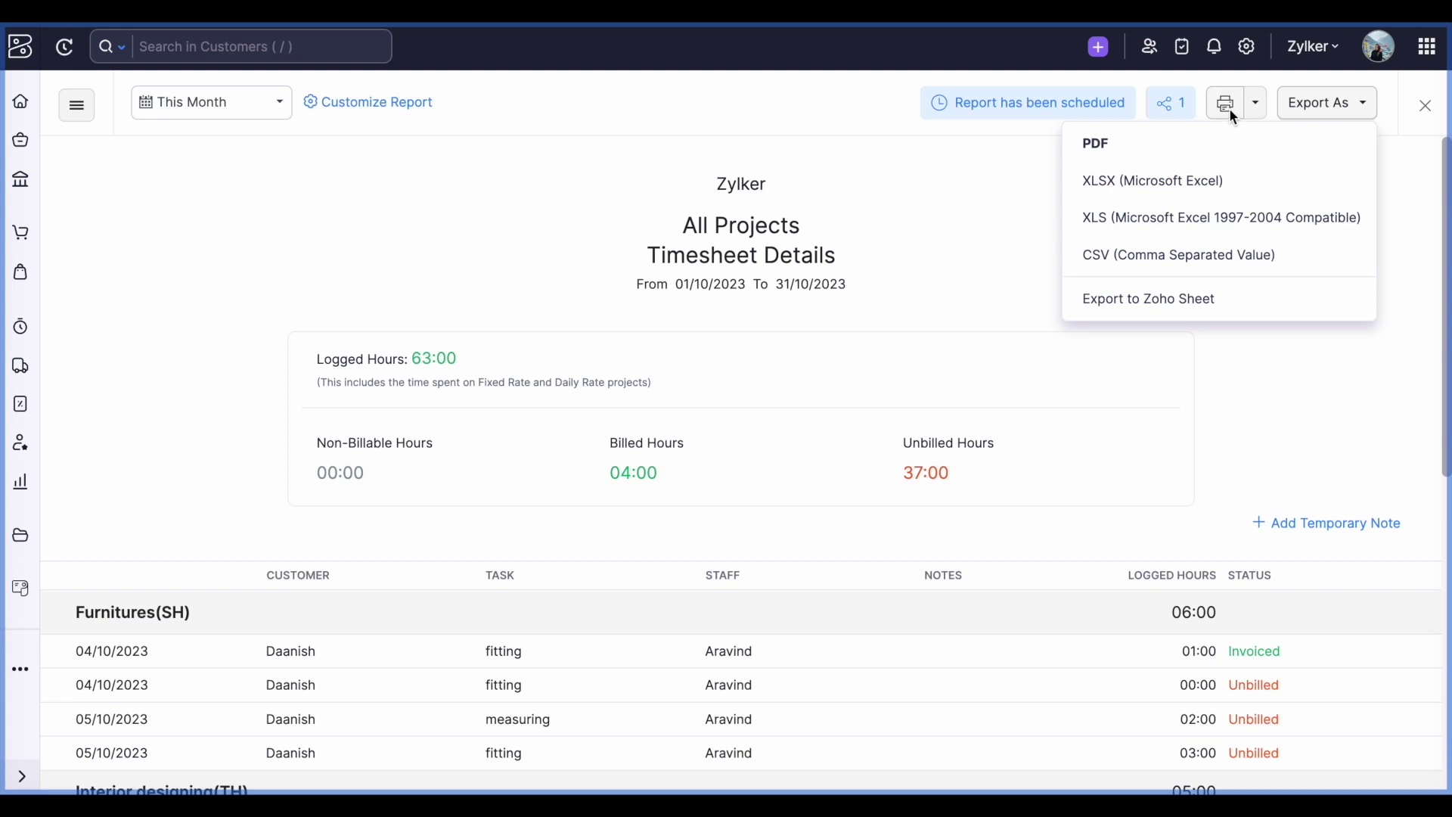
left_click(1173, 103)
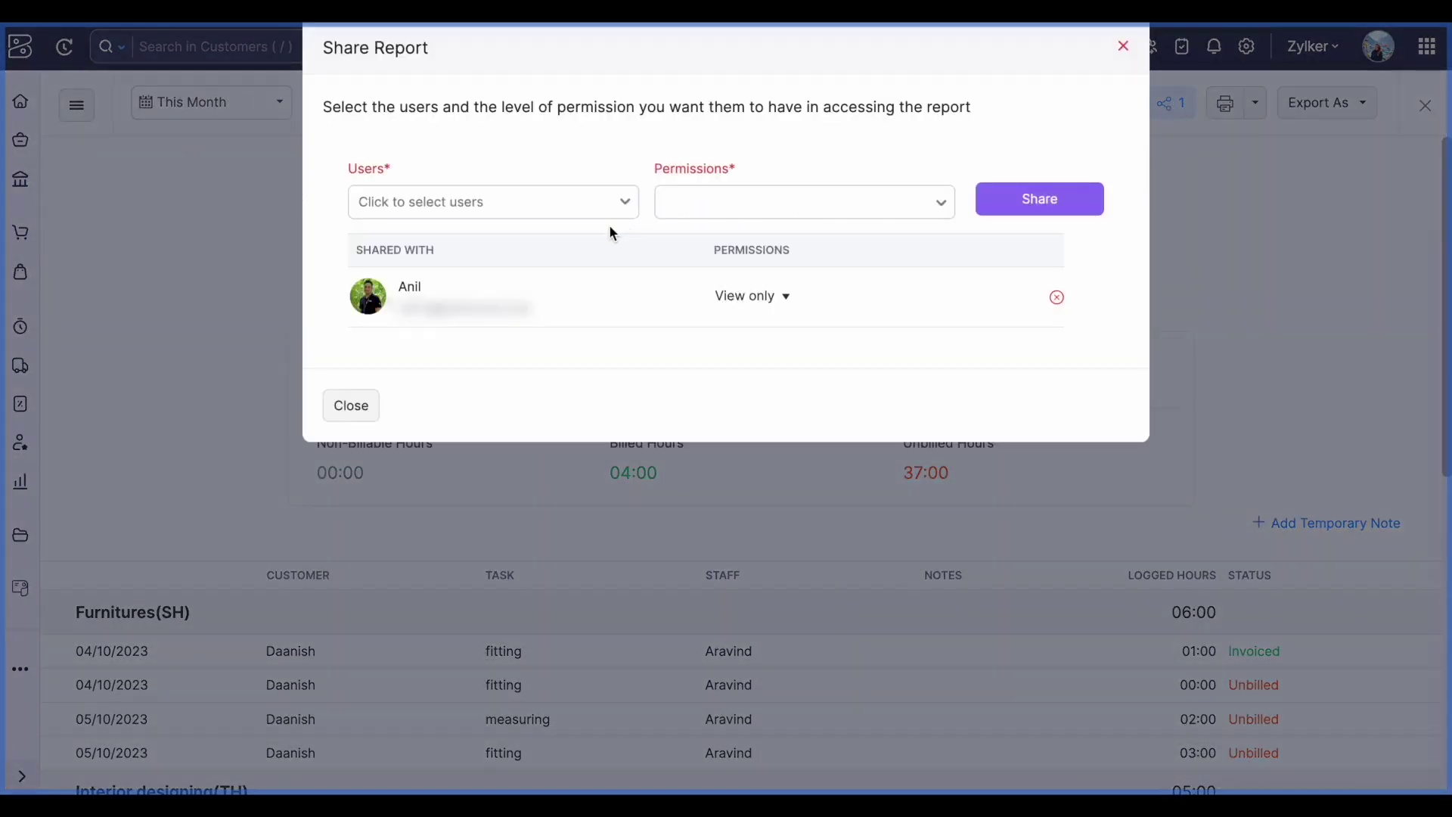
left_click(726, 222)
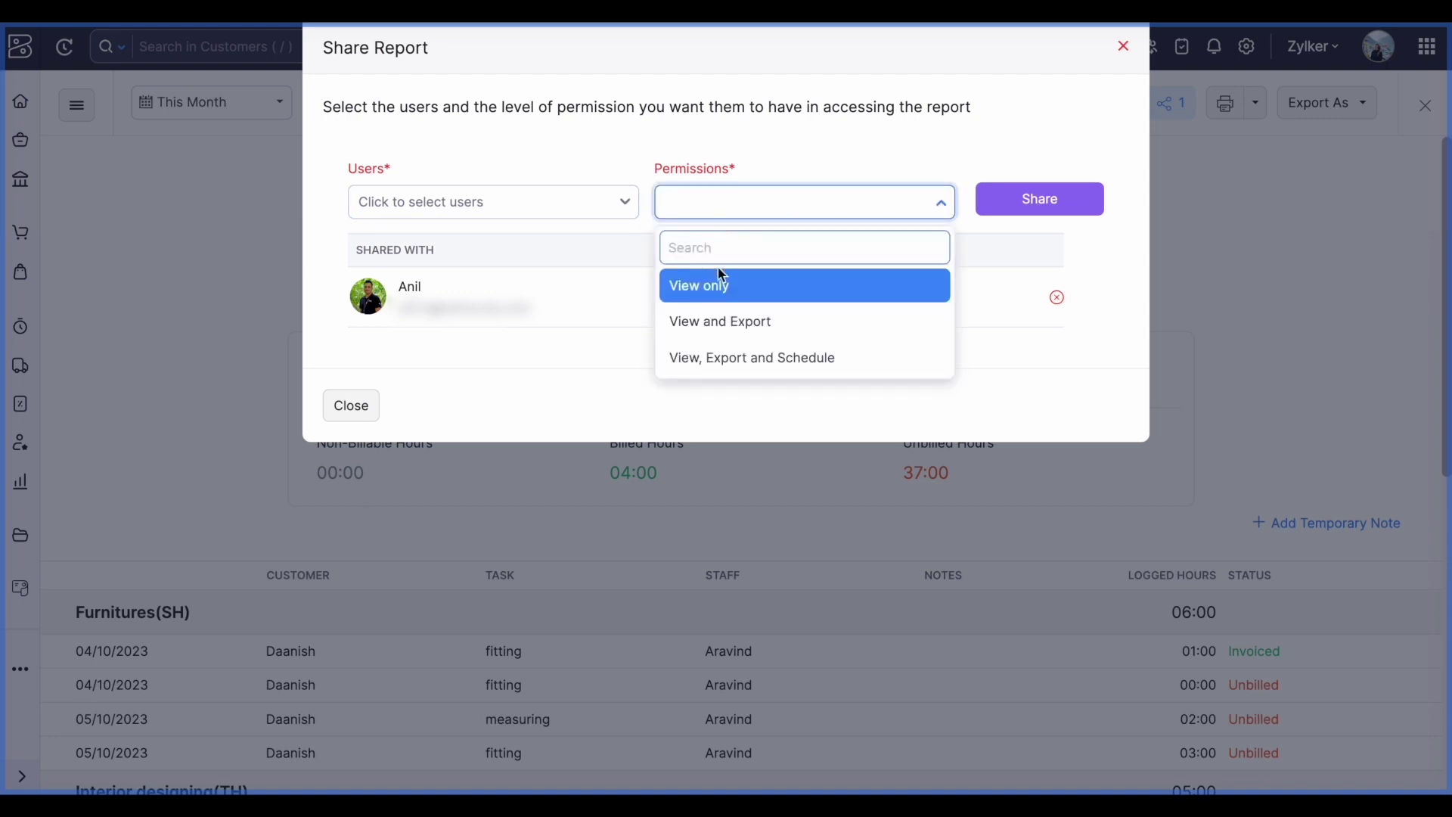
left_click(1124, 46)
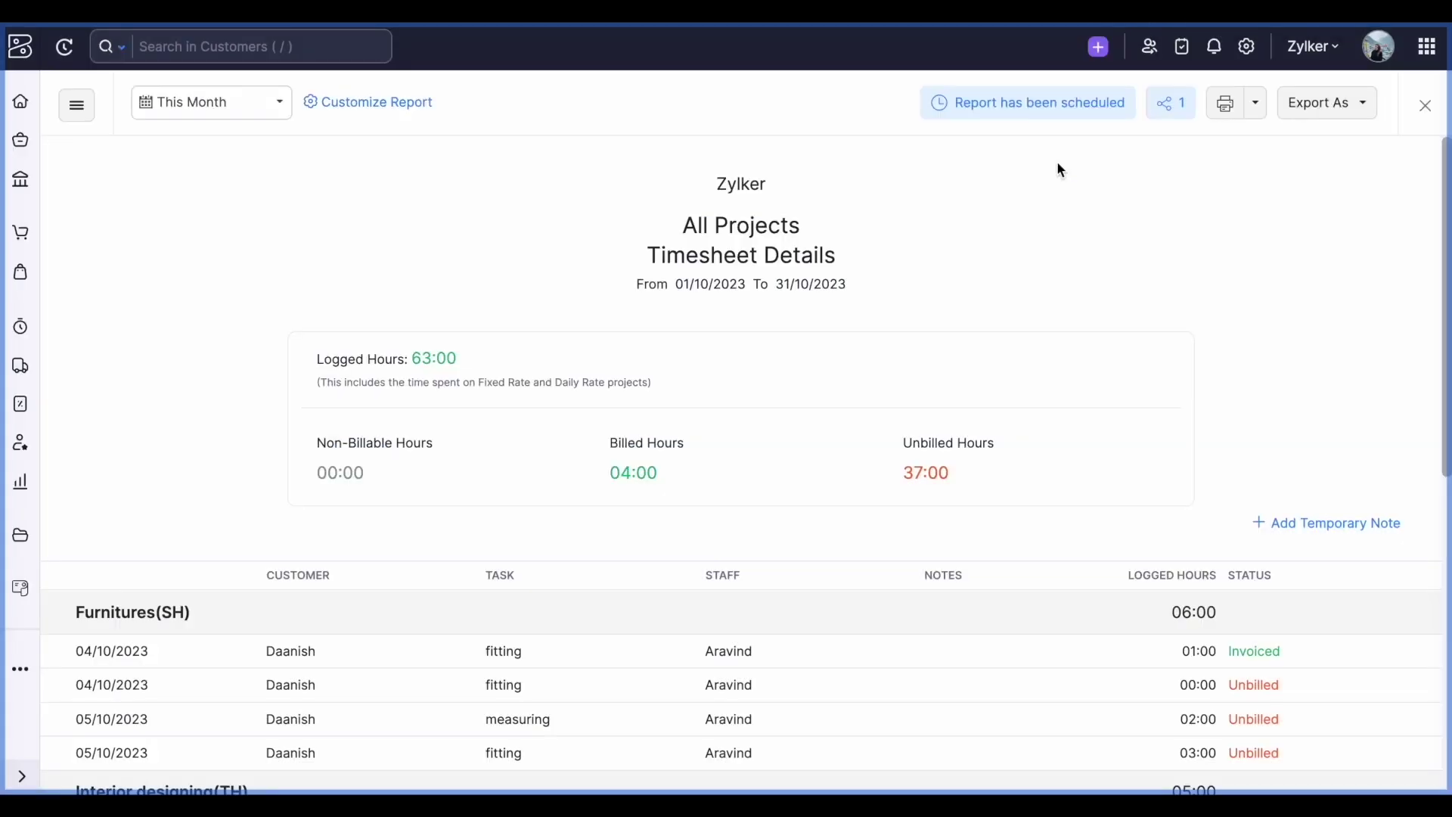
View the frequency and email recipient options in the Timesheet Details report's schedule, and leave the schedule unchanged
left_click(997, 118)
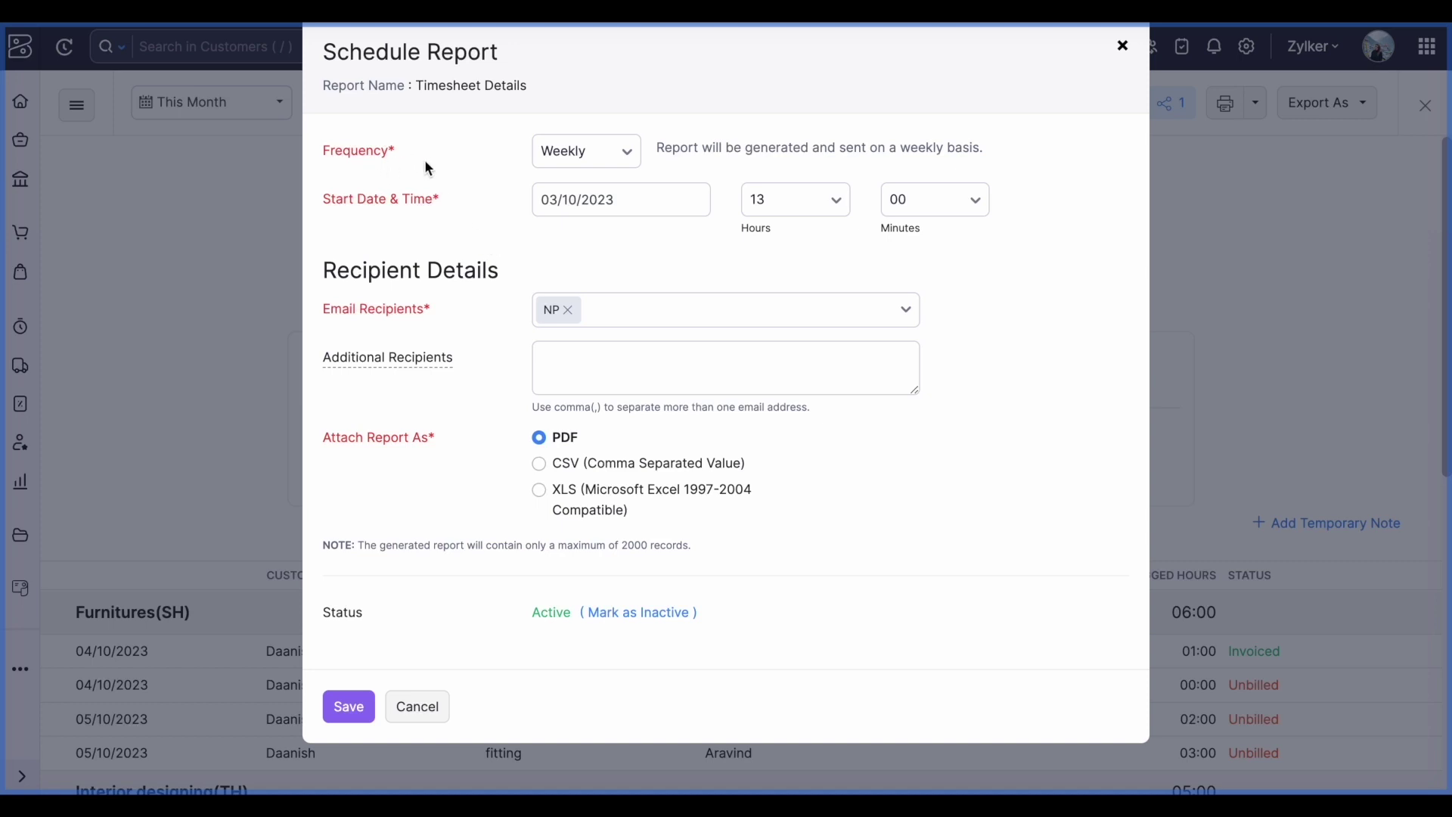
left_click(613, 167)
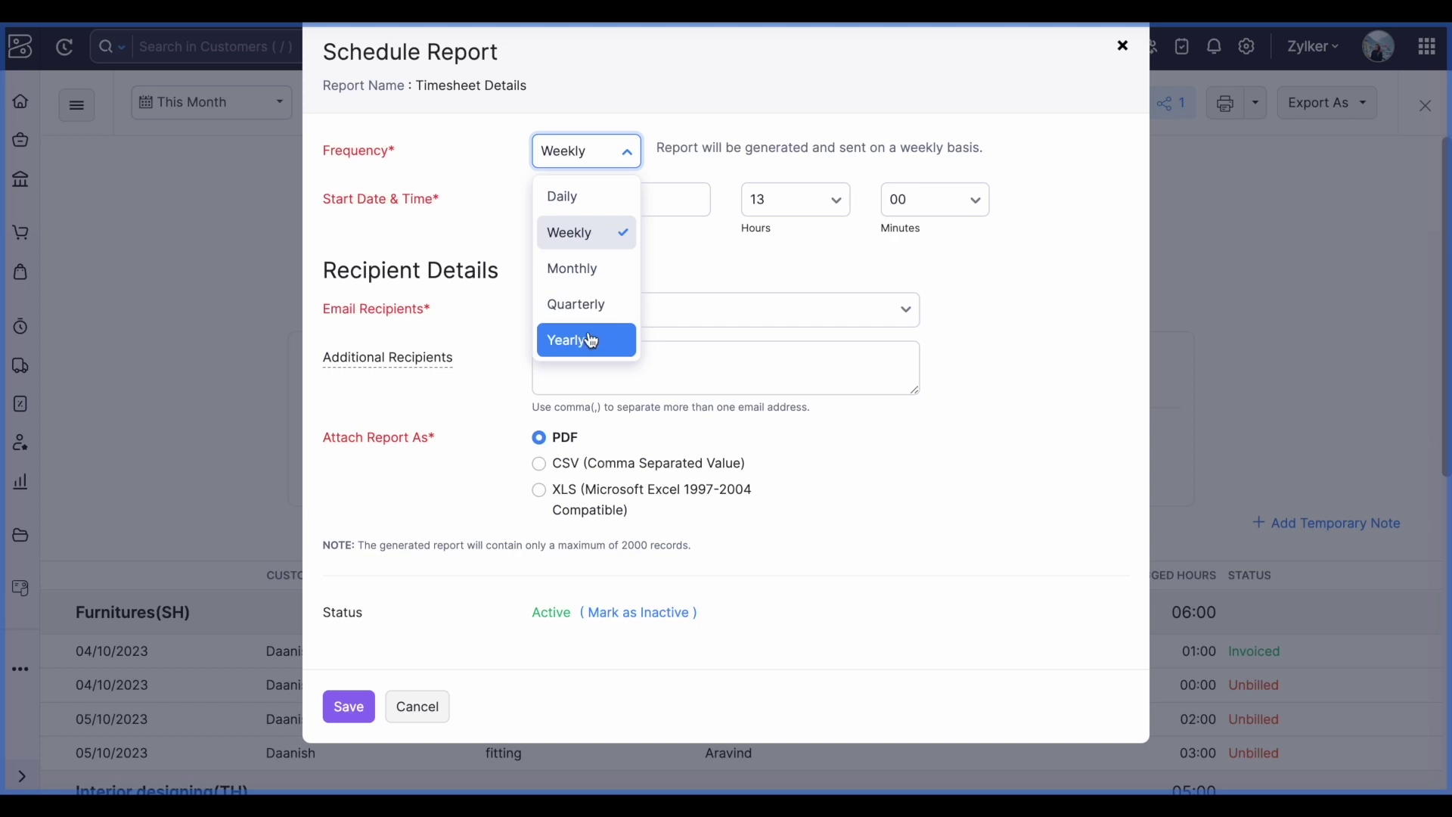
left_click(682, 279)
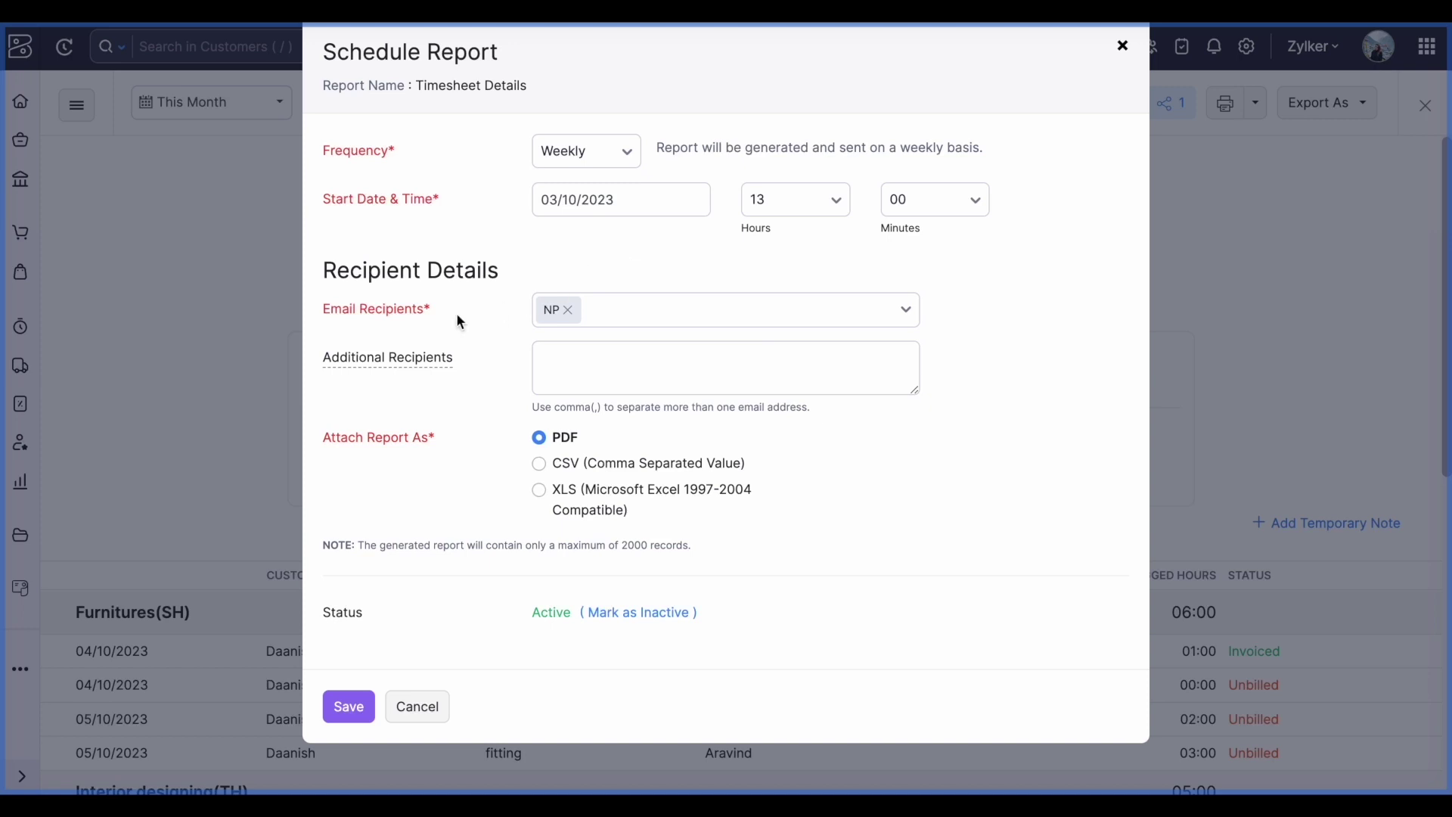
left_click(634, 312)
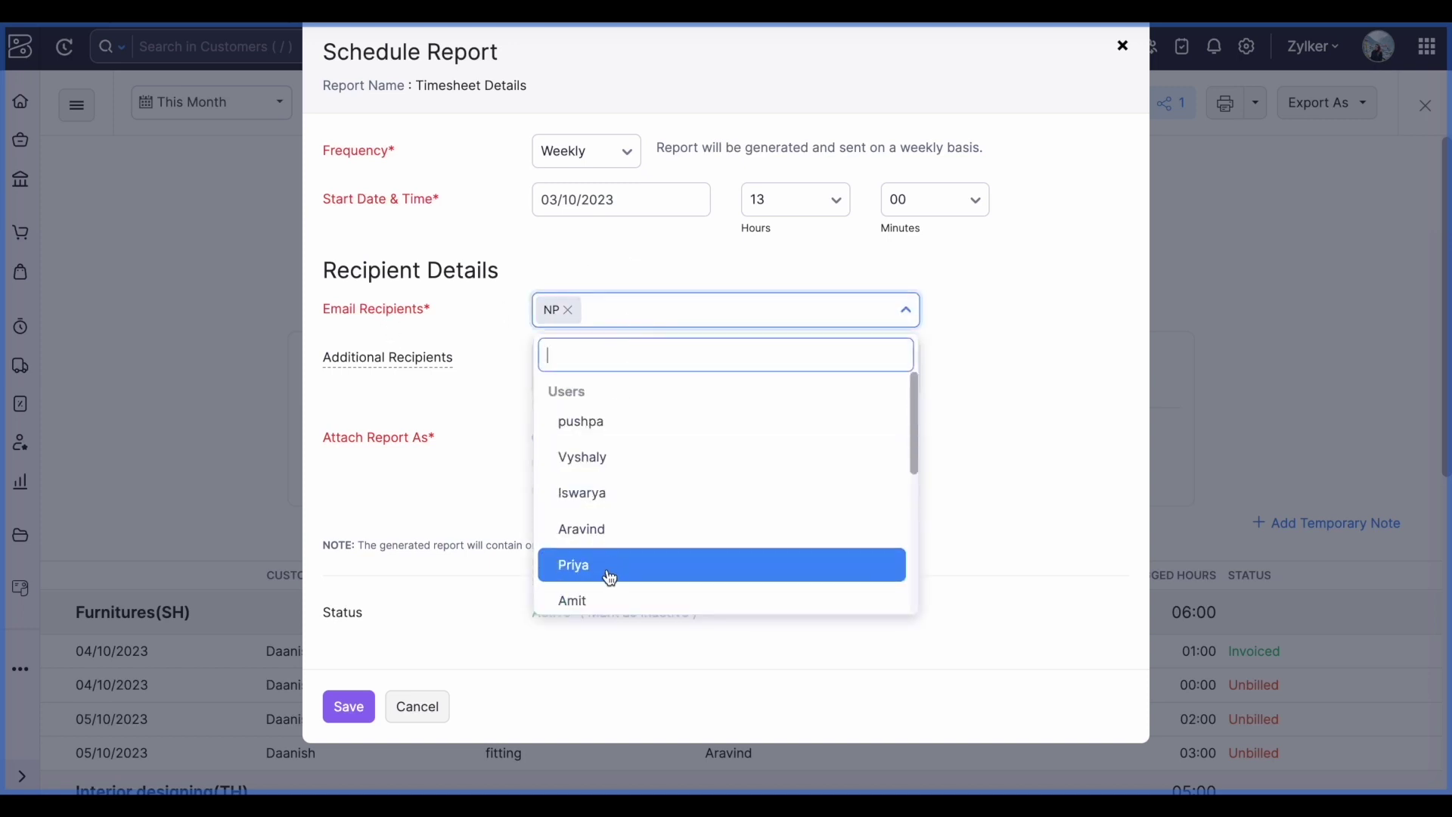
left_click(541, 385)
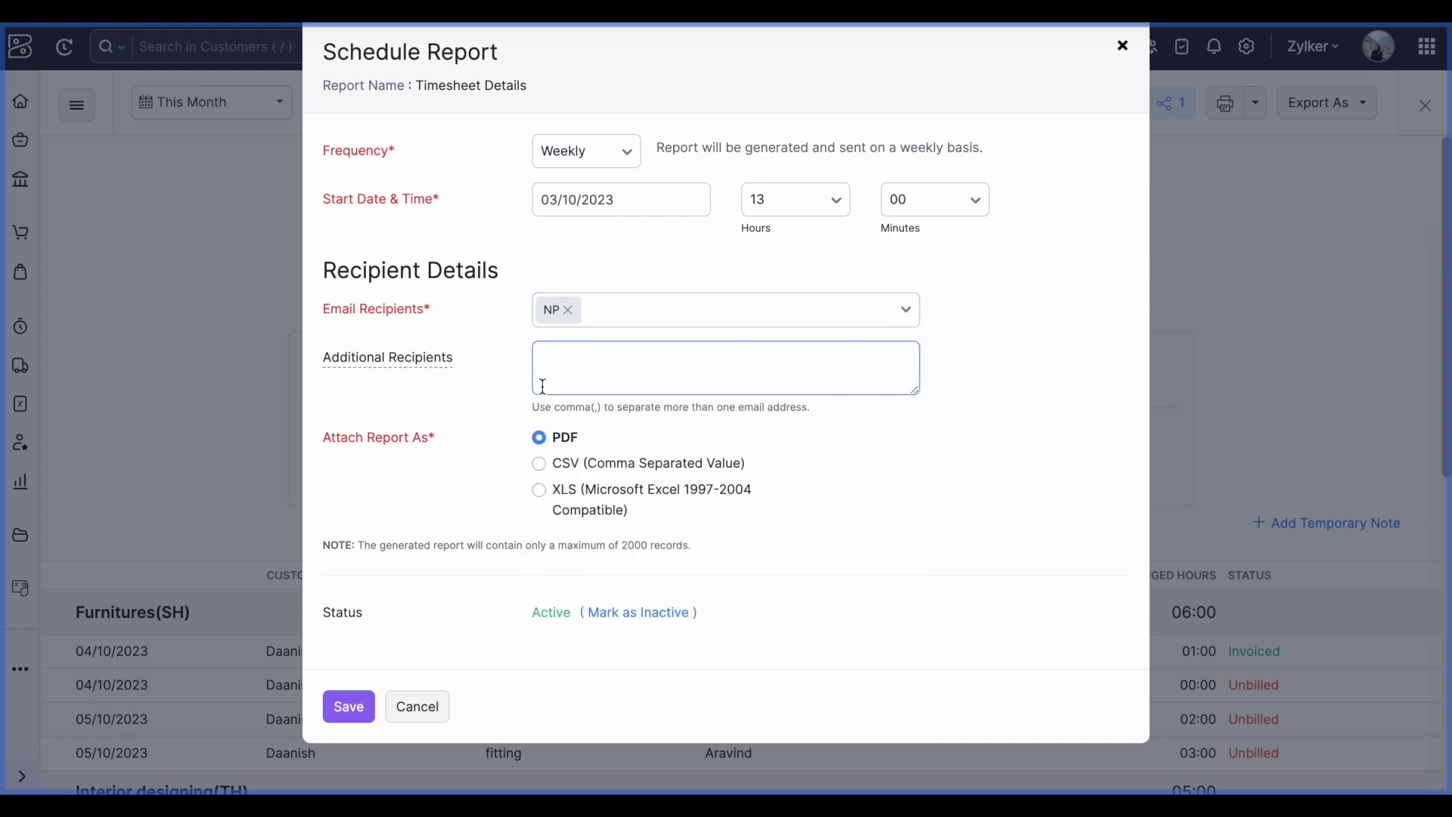
left_click(563, 363)
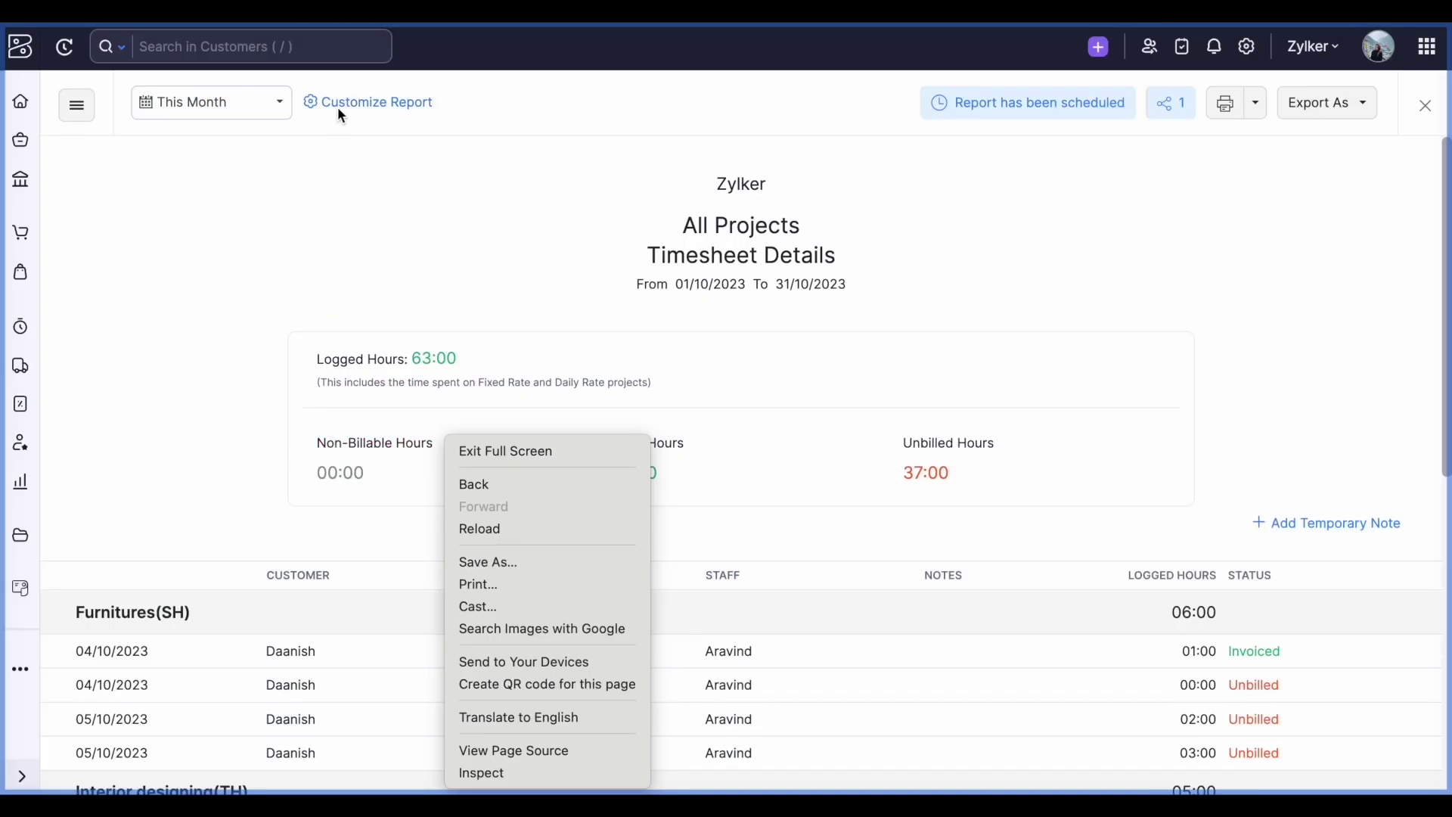
View the customer, project, task, staff and grouping options for customizing the Timesheet Details report, and cancel the customization
left_click(337, 107)
left_click(338, 104)
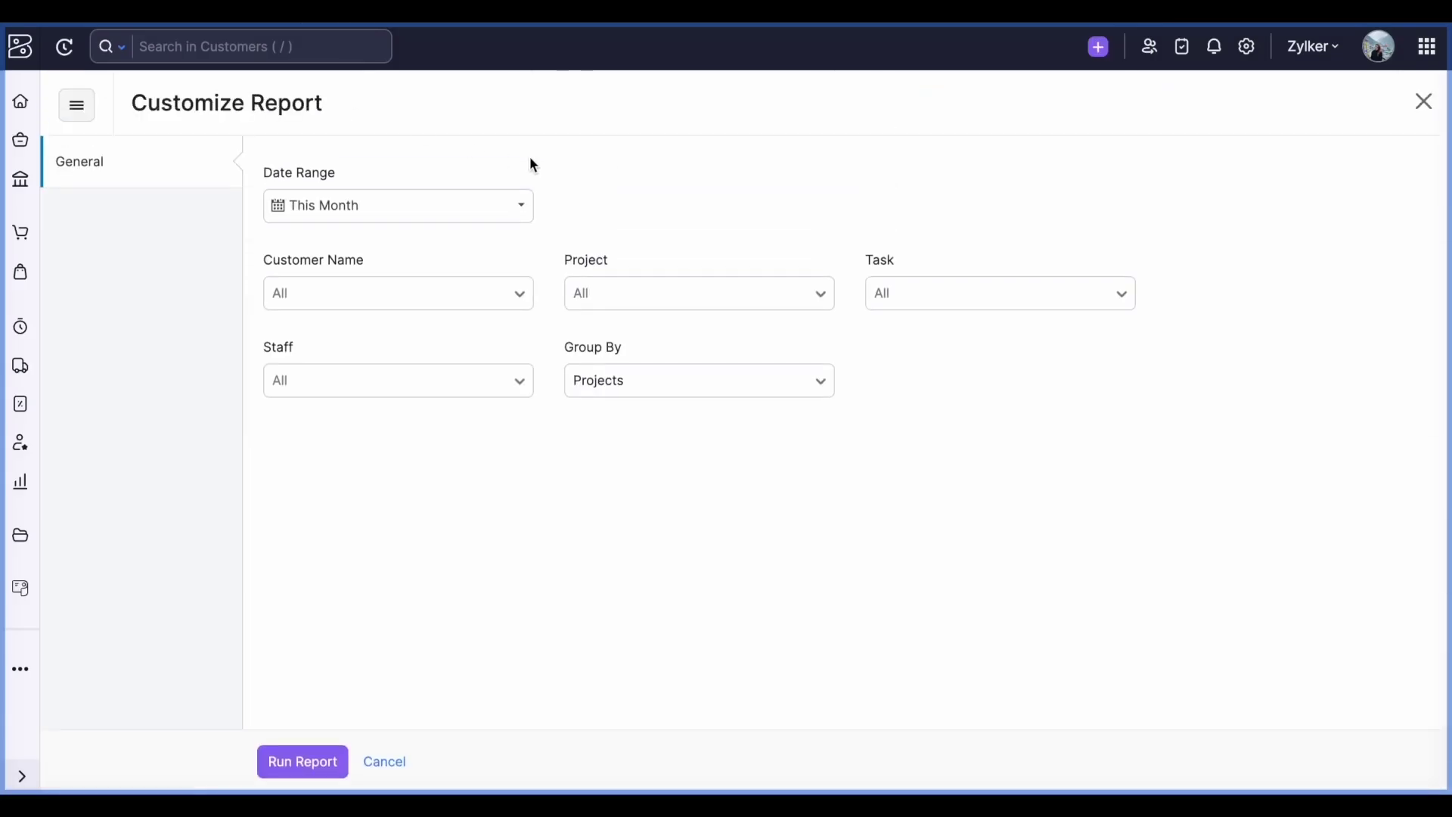
left_click(399, 301)
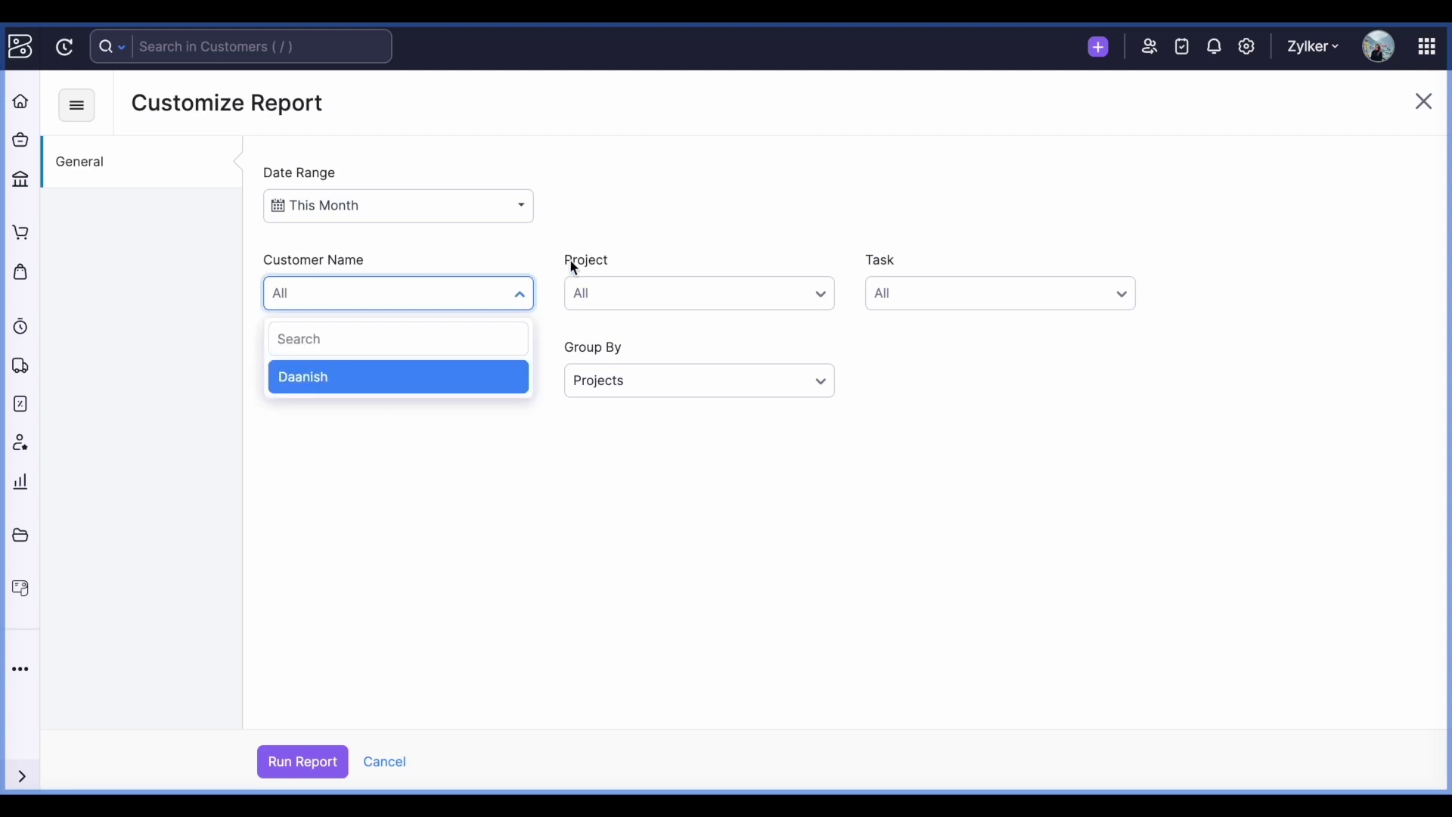
left_click(599, 290)
left_click(901, 293)
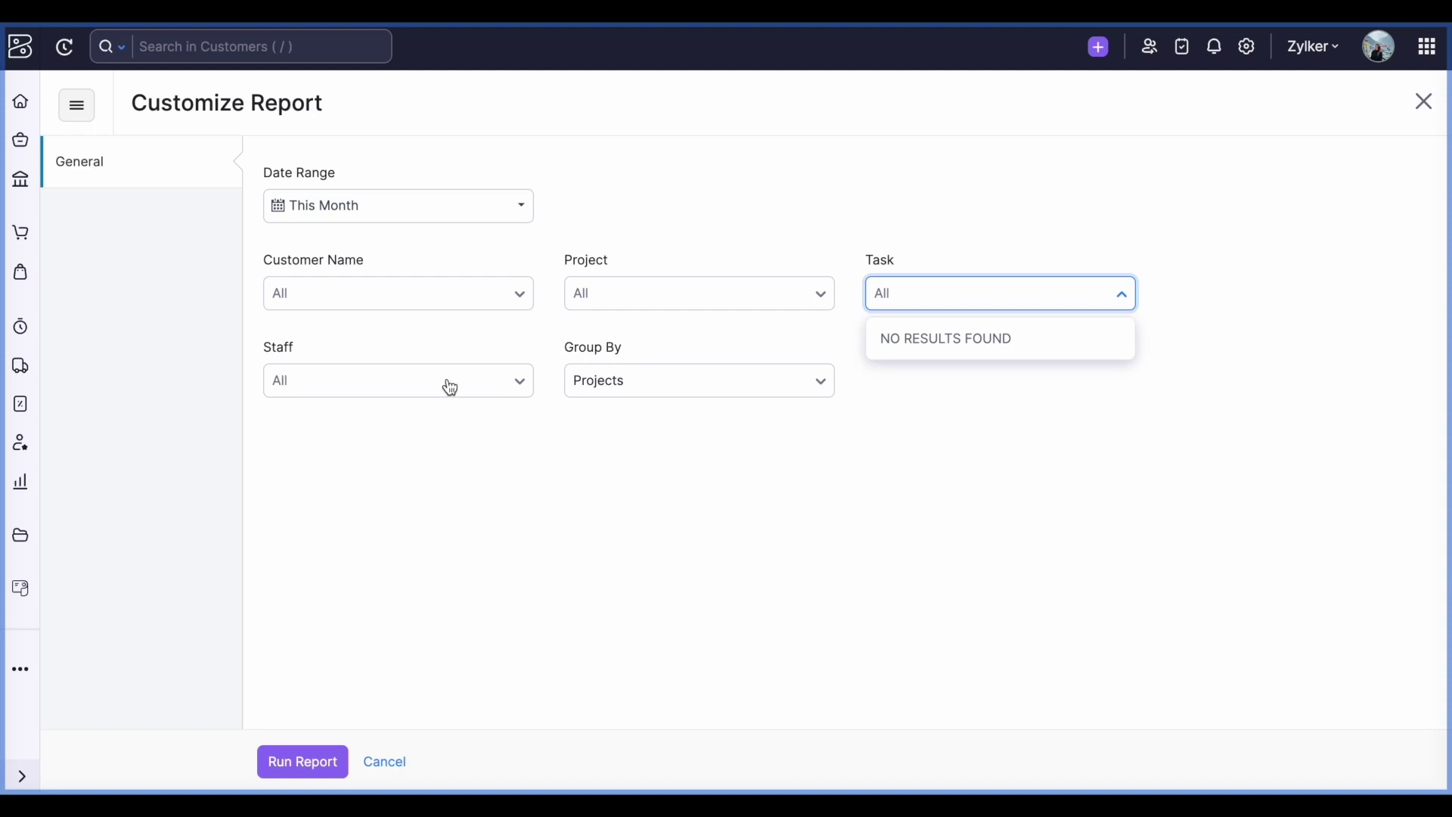
left_click(412, 391)
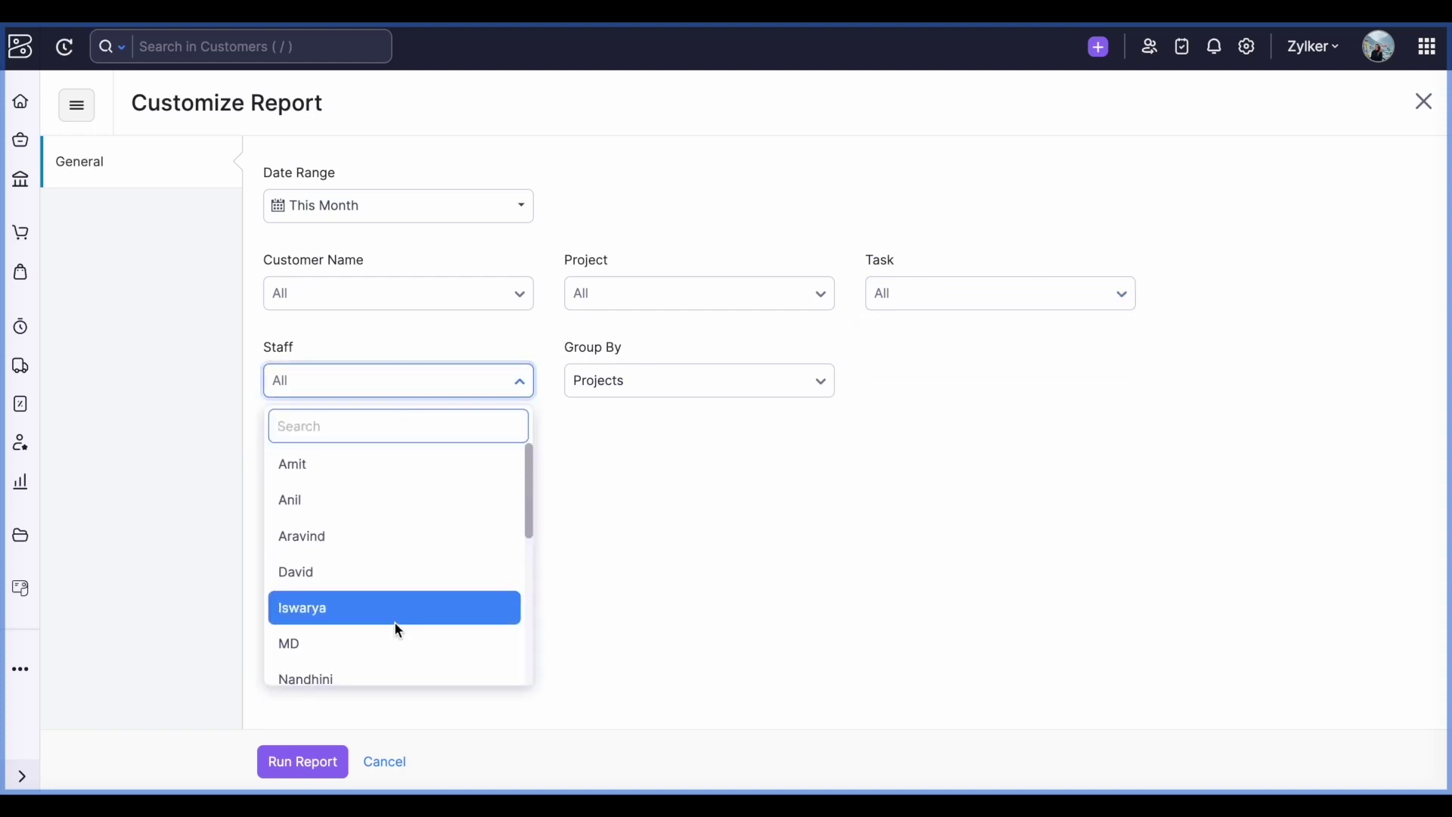
left_click(660, 399)
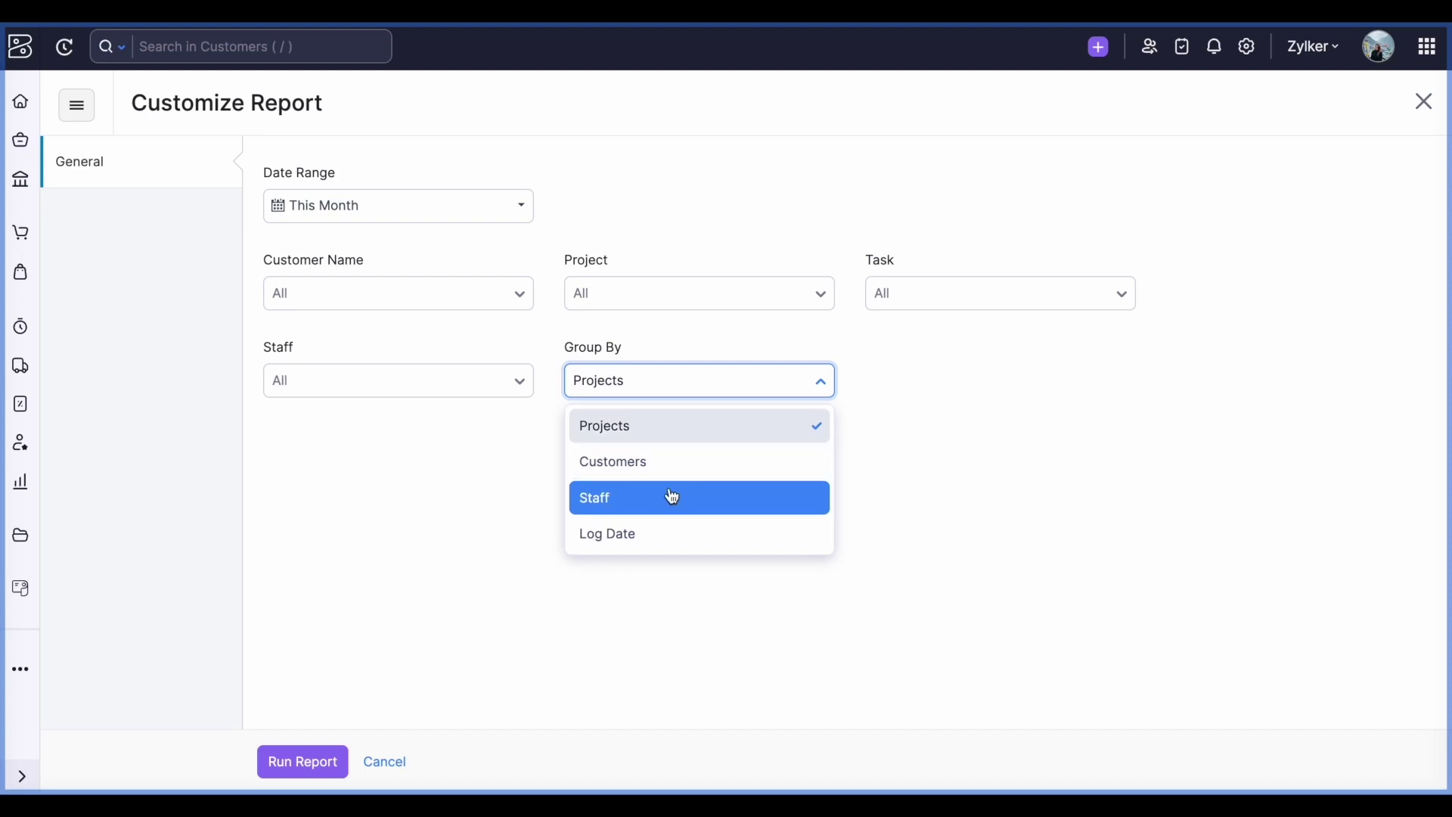
left_click(421, 525)
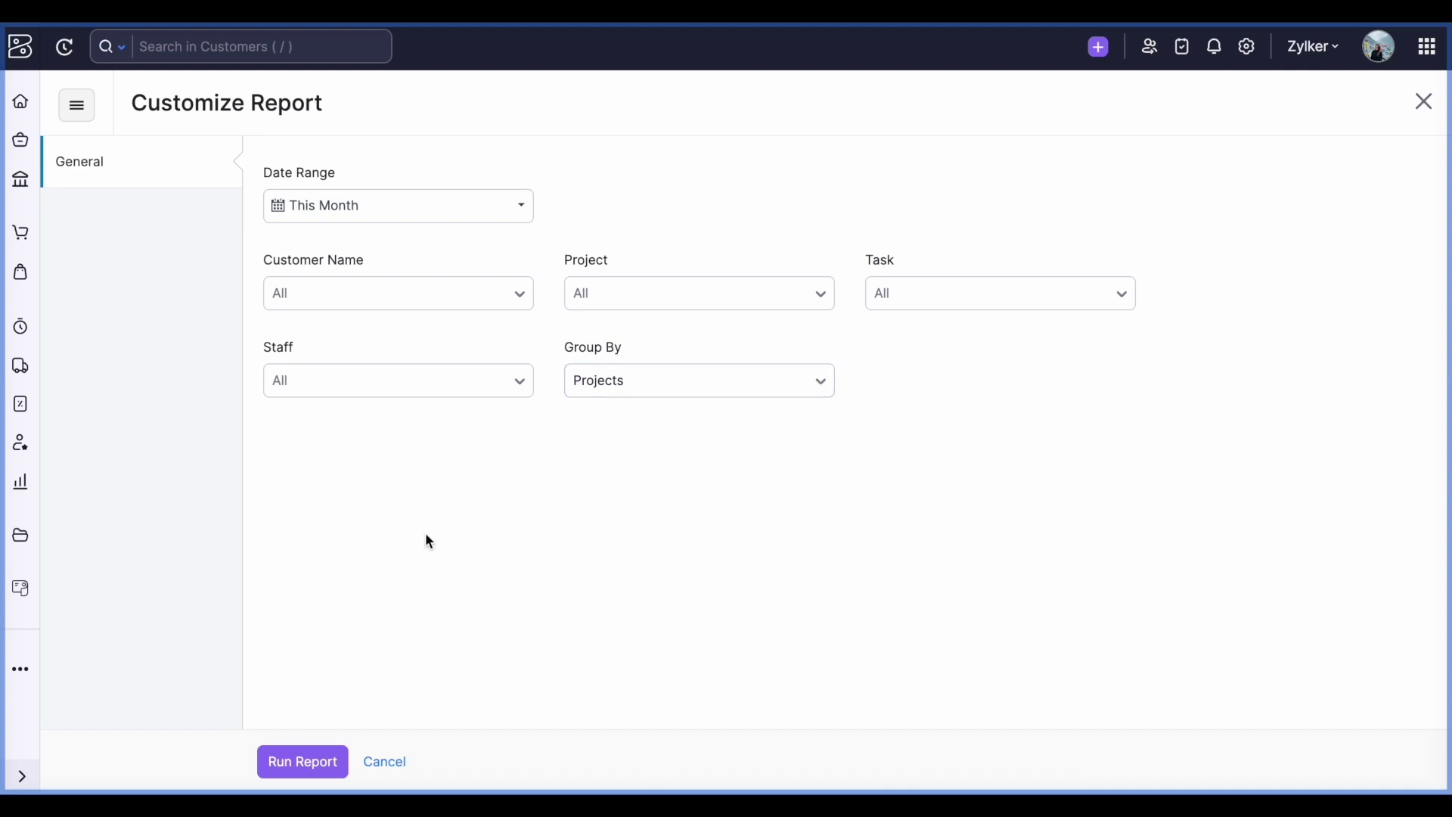
left_click(363, 761)
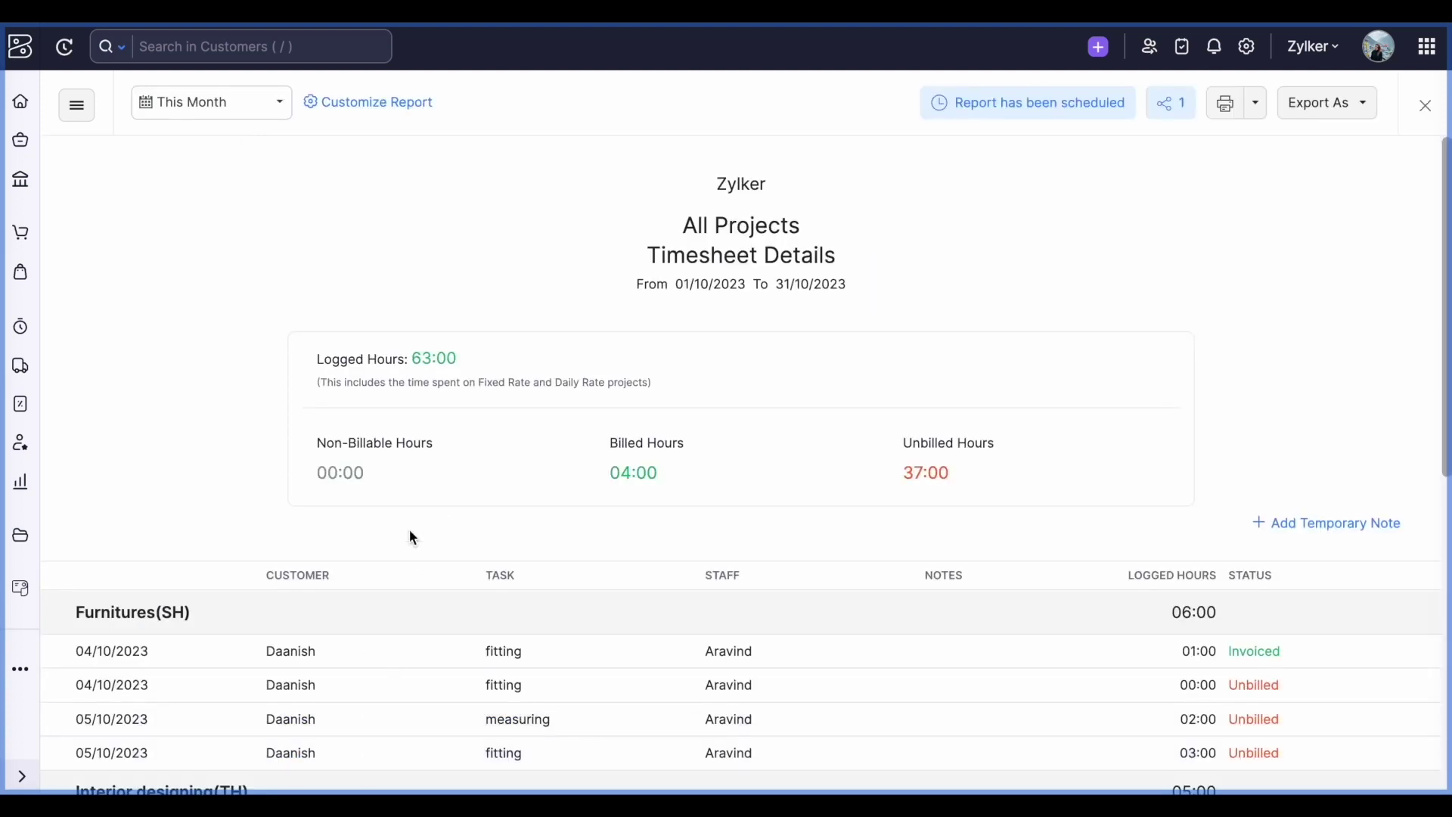
Switch to the Timesheet Profitability Summary report to view each project's billing amount, total cost and profit
scroll(409, 536, "down", 2)
scroll(410, 530, "down", 1)
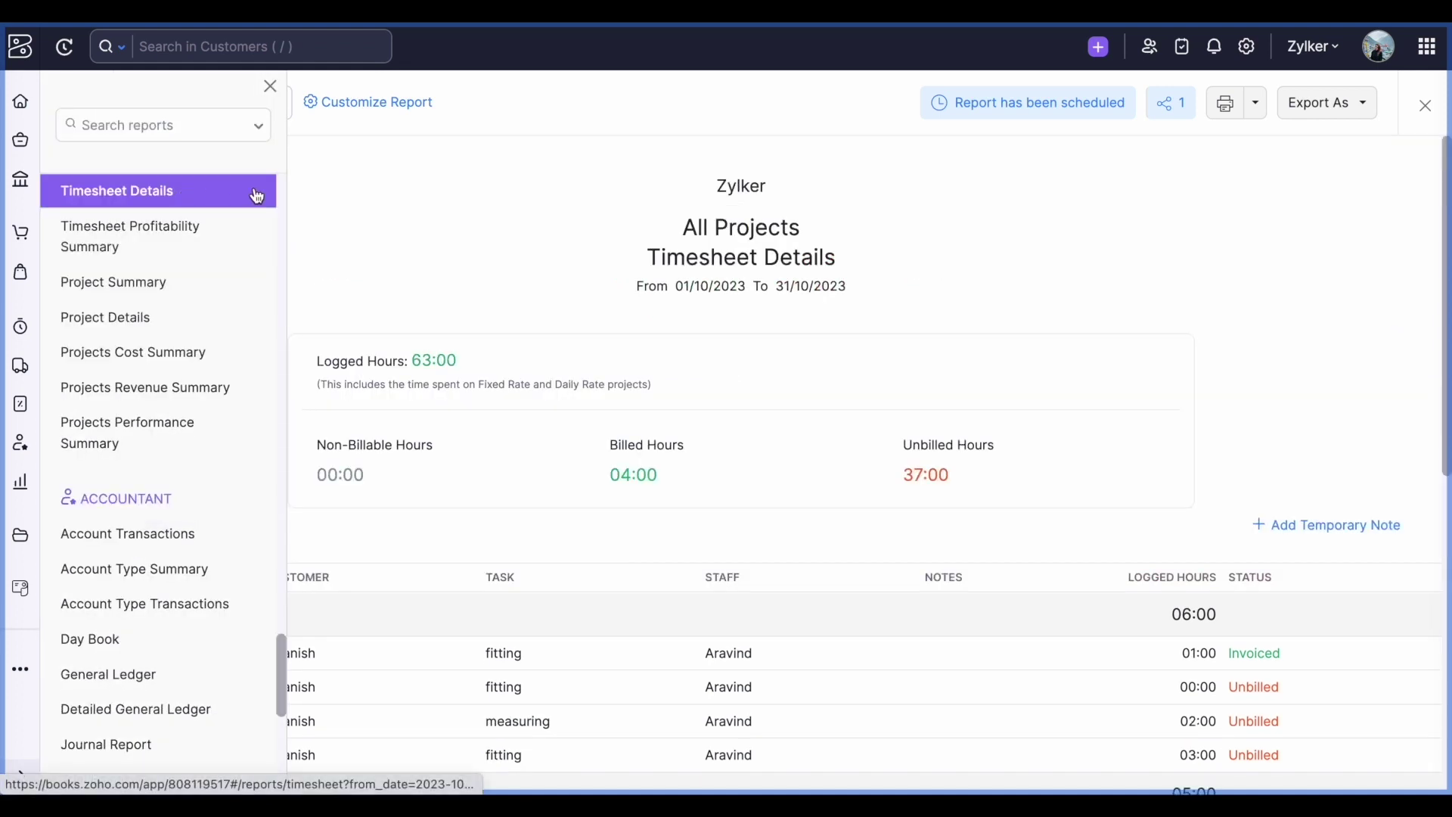
left_click(189, 246)
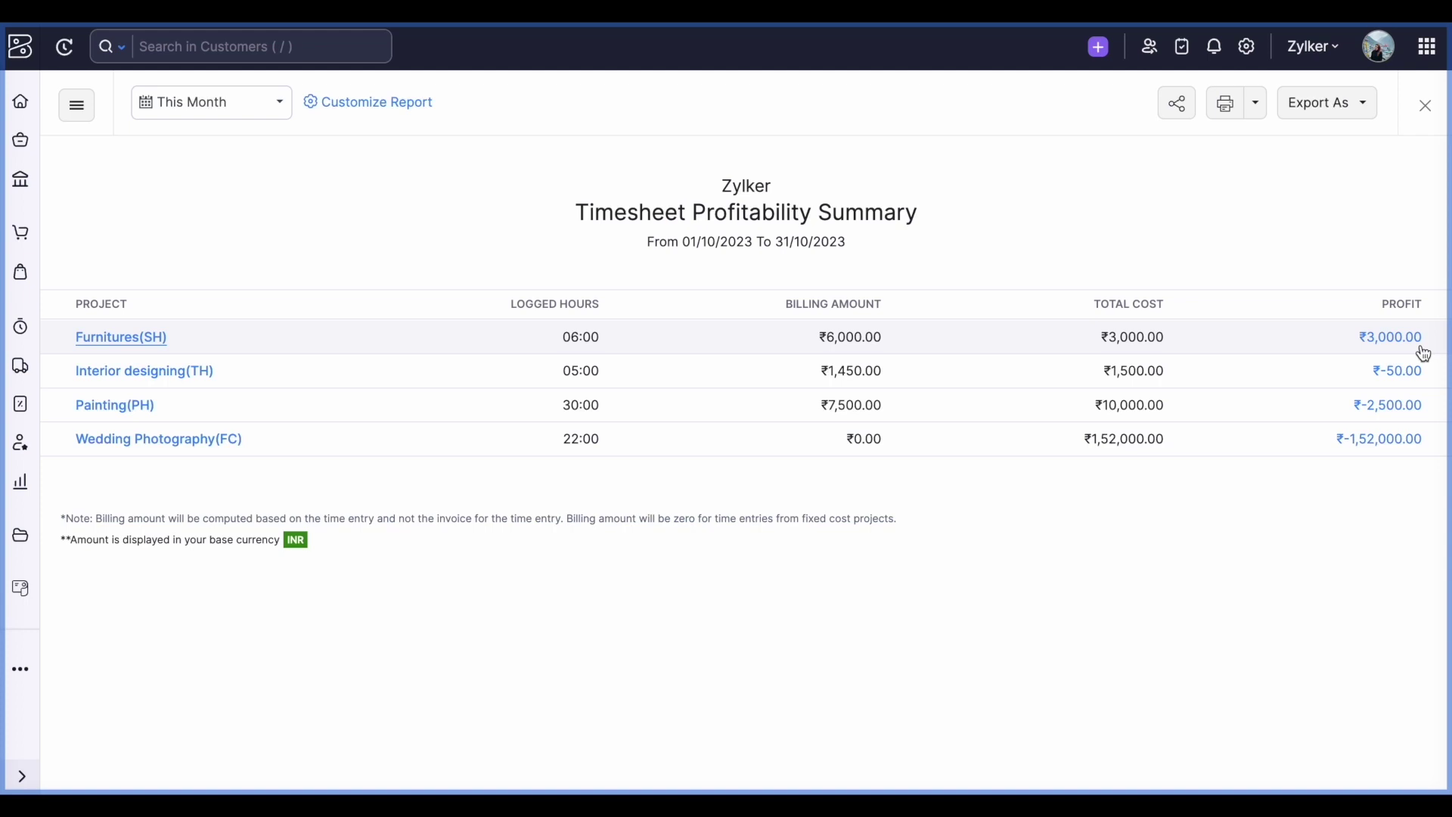
View the Report By choices and available columns for customizing the Timesheet Profitability Summary, and cancel the customization
left_click(387, 108)
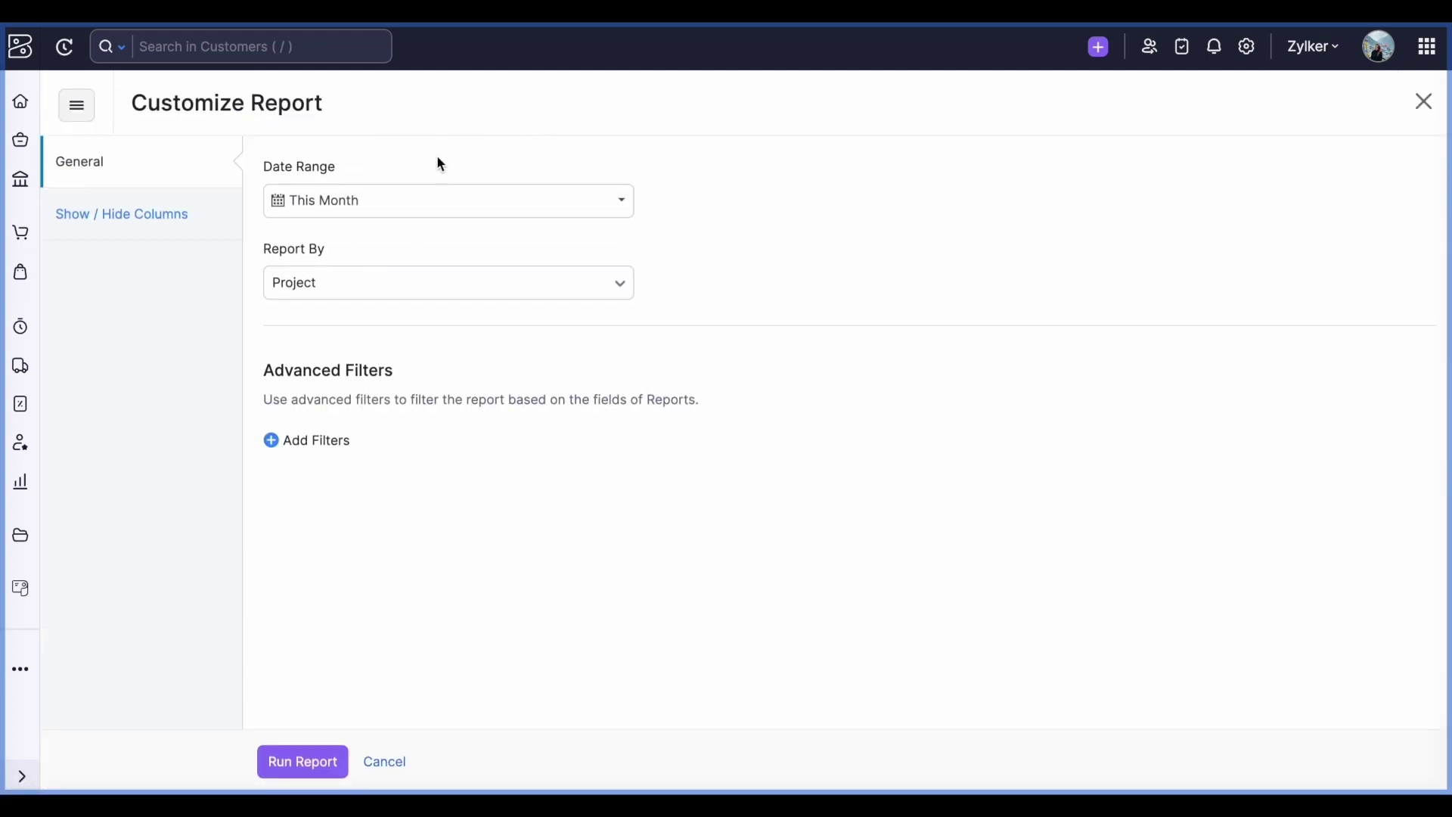
left_click(336, 295)
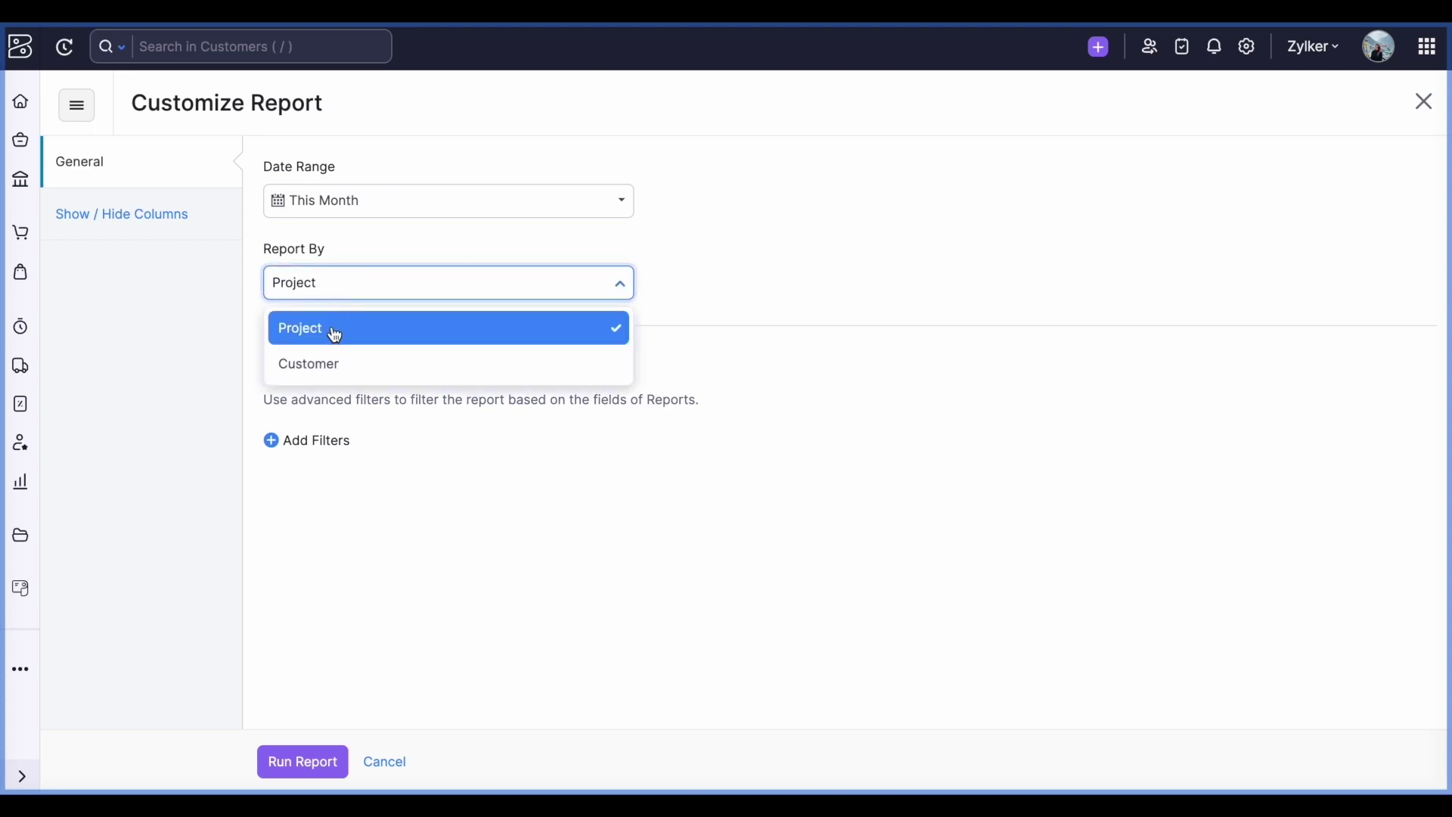
left_click(441, 459)
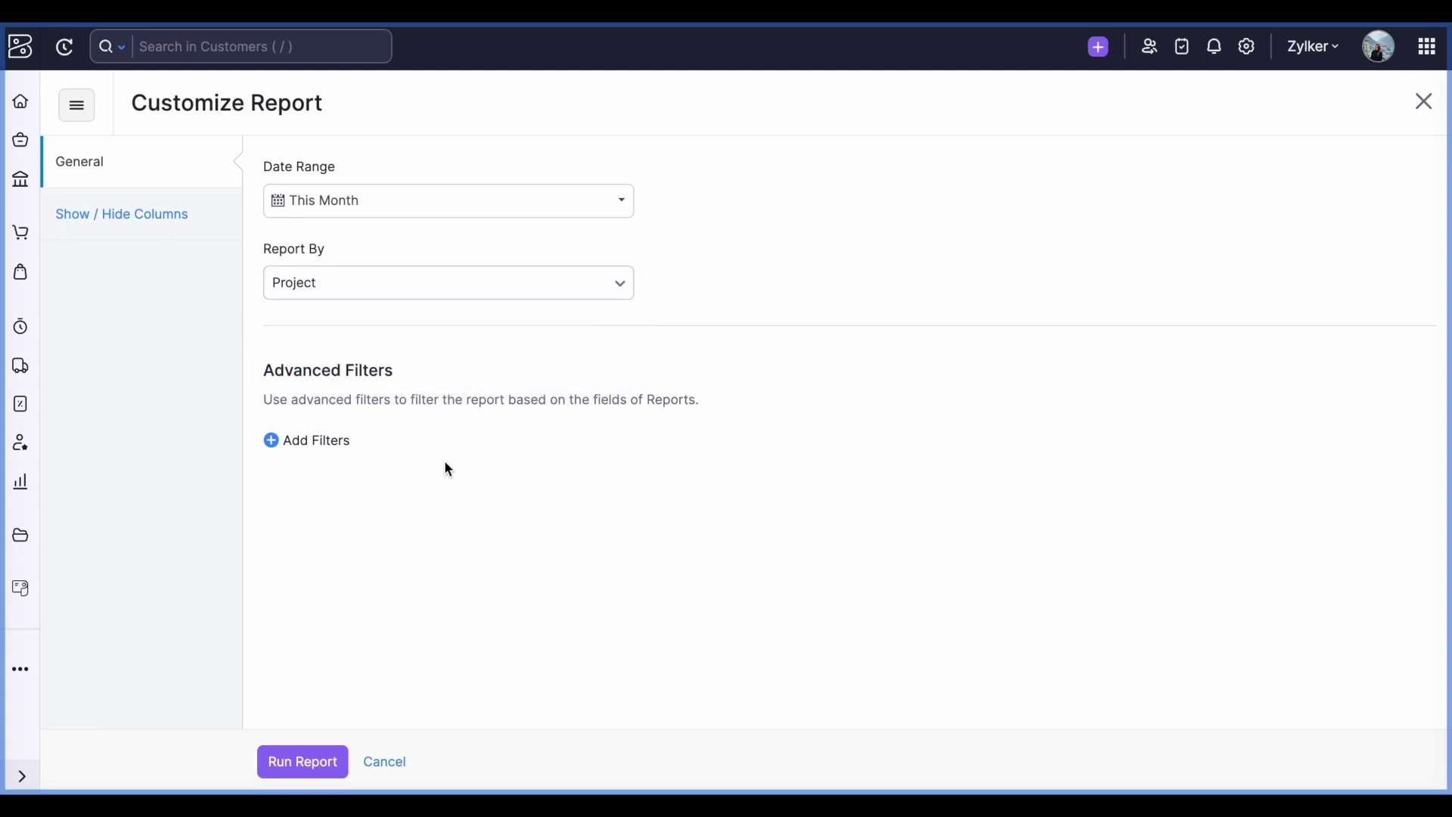
left_click(171, 233)
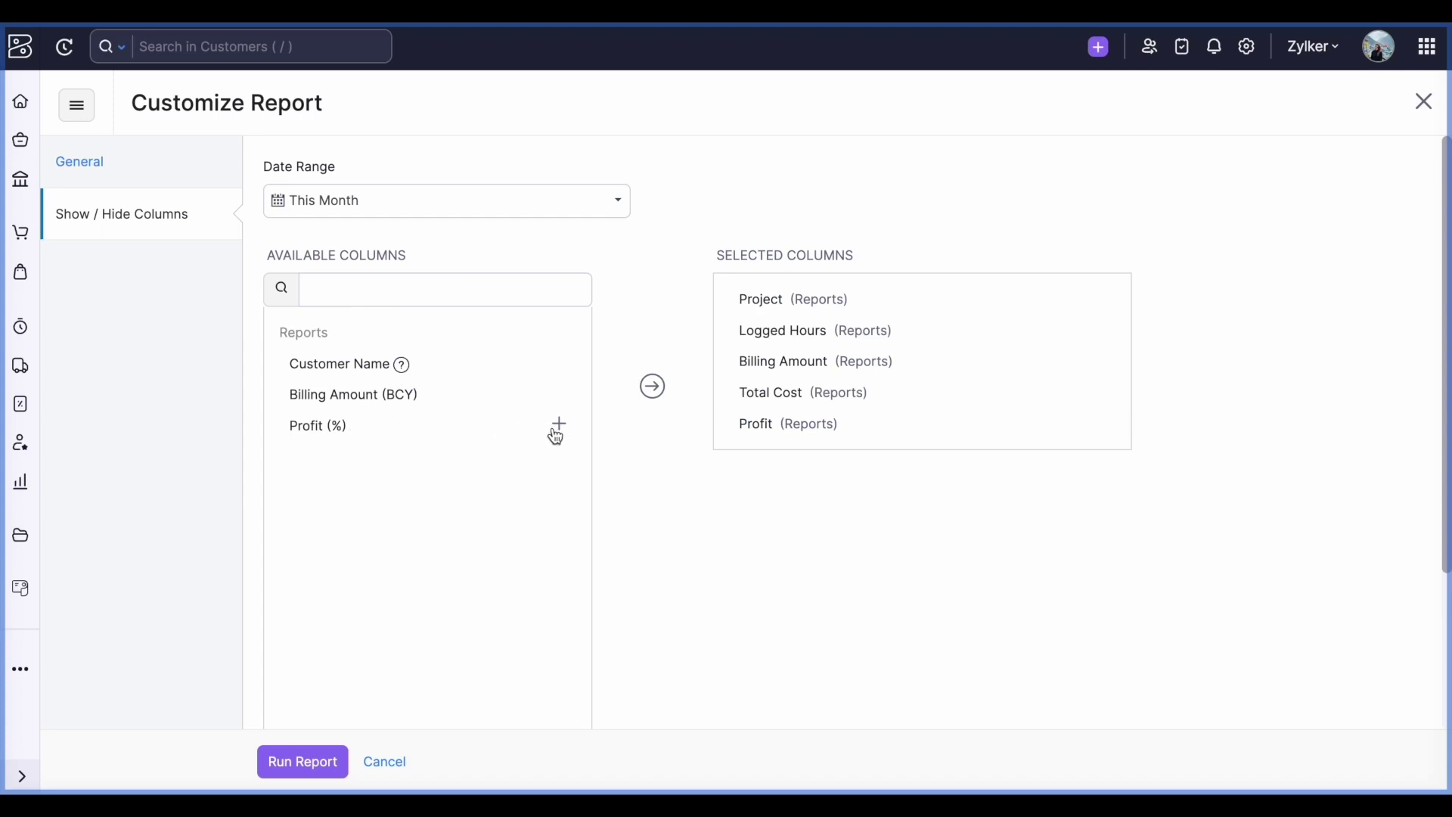
left_click(387, 763)
Open the Project Summary report and examine its logged versus budgeted and billable versus non-billable columns
left_click(79, 110)
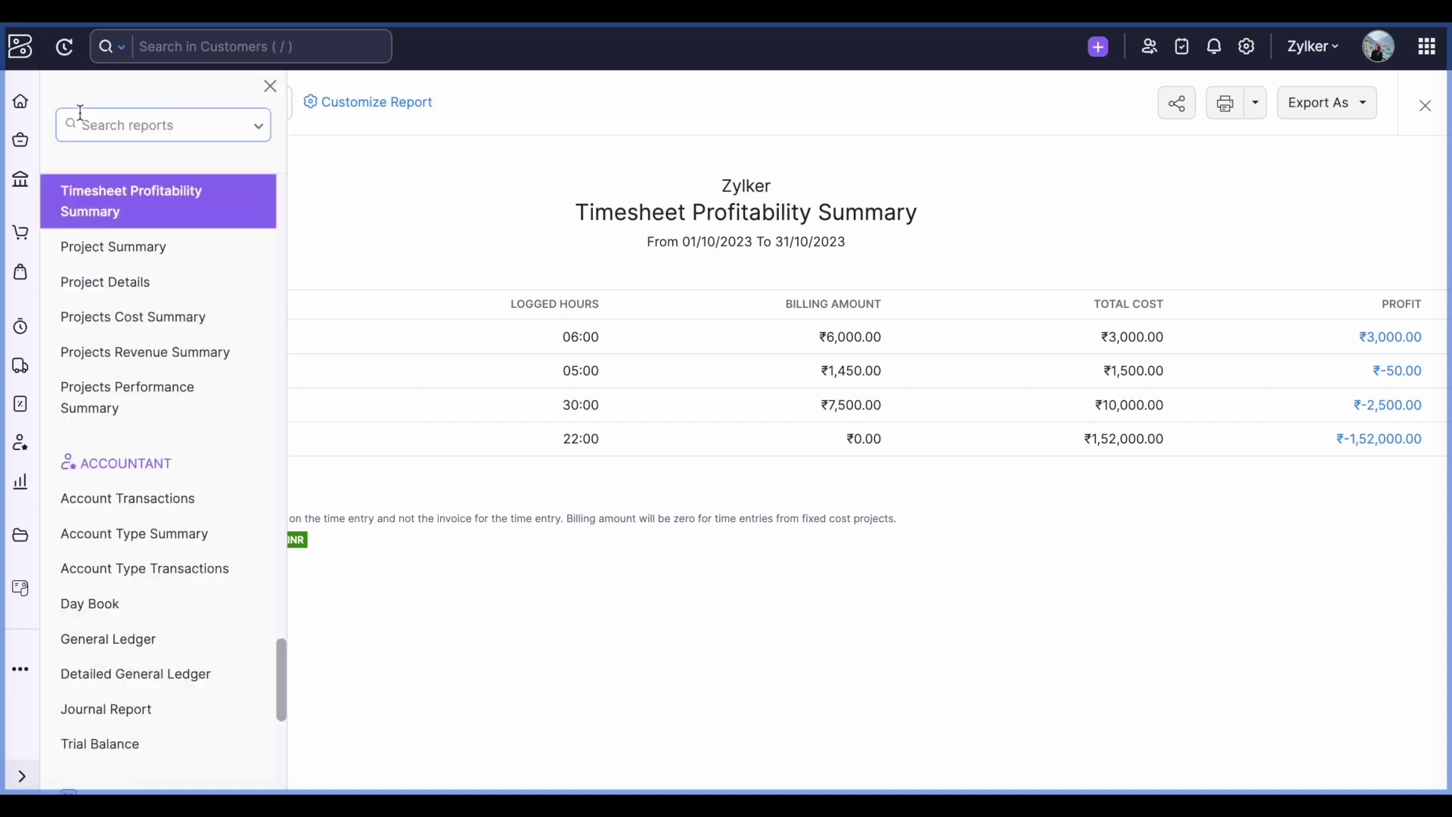
left_click(147, 249)
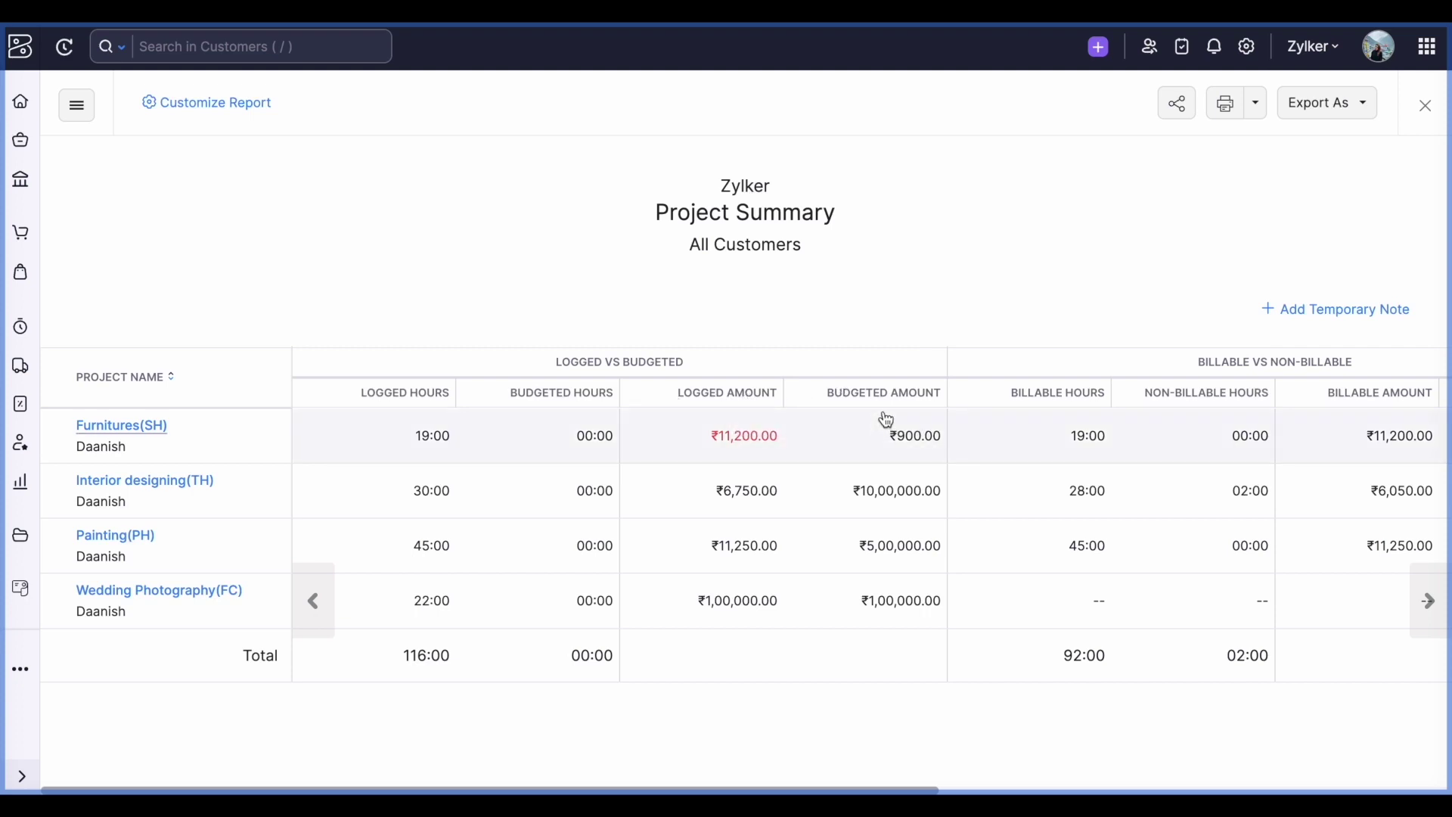
scroll(882, 397, "right", 5)
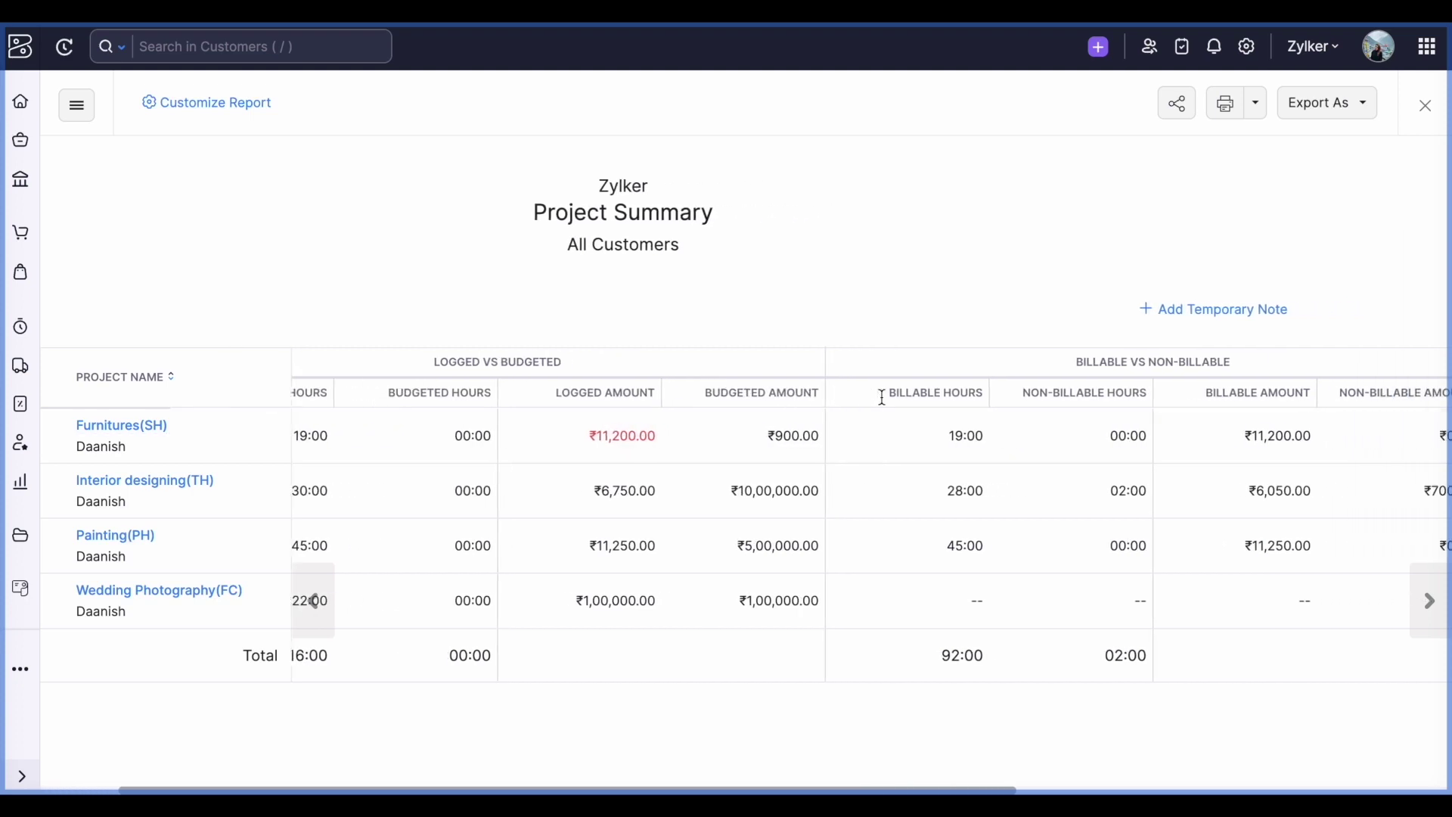
scroll(884, 403, "right", 5)
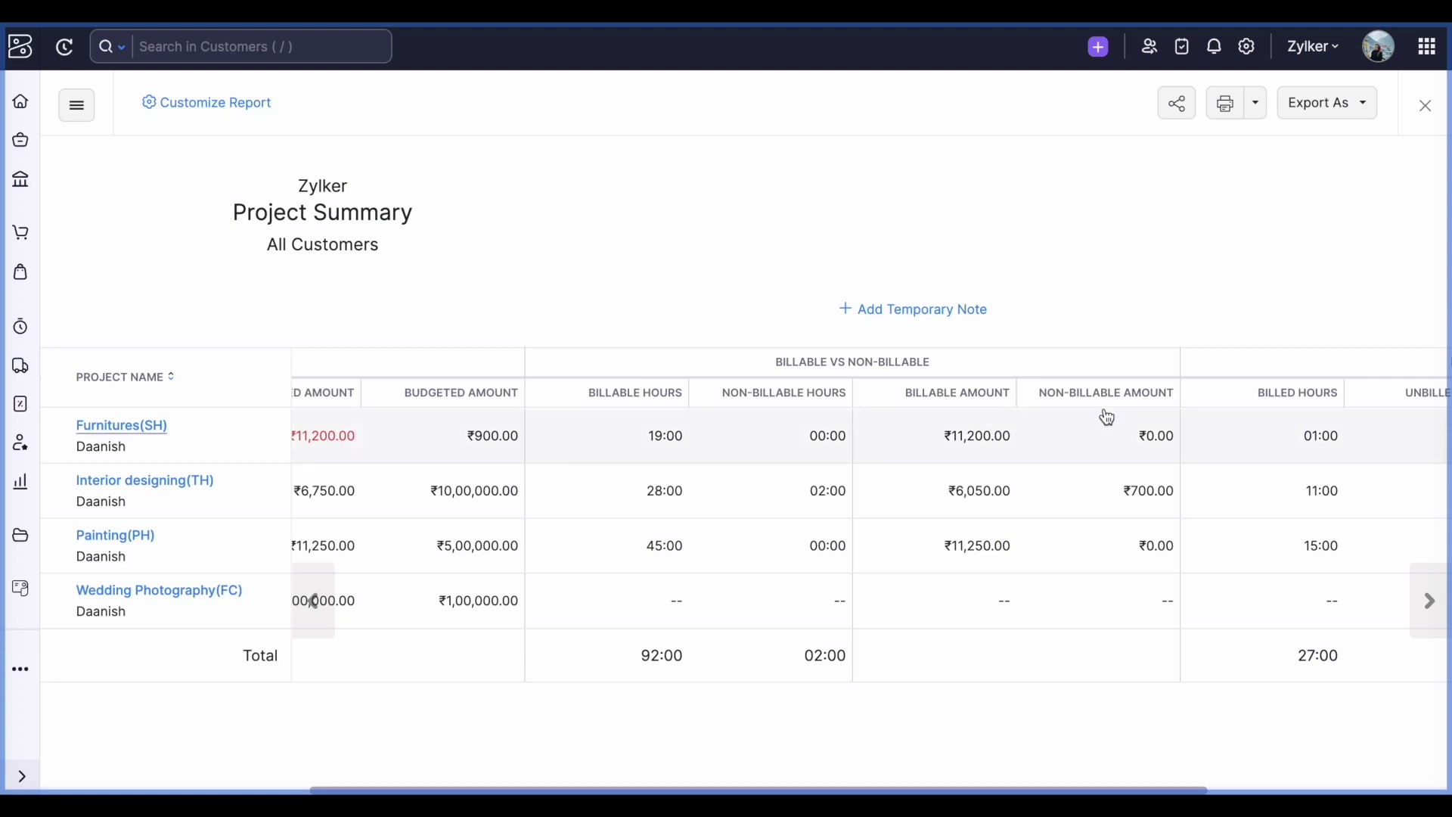
Examine the billable versus non-billable and billed versus unbilled columns of the Project Summary report
scroll(1104, 414, "right", 2)
scroll(1107, 417, "right", 3)
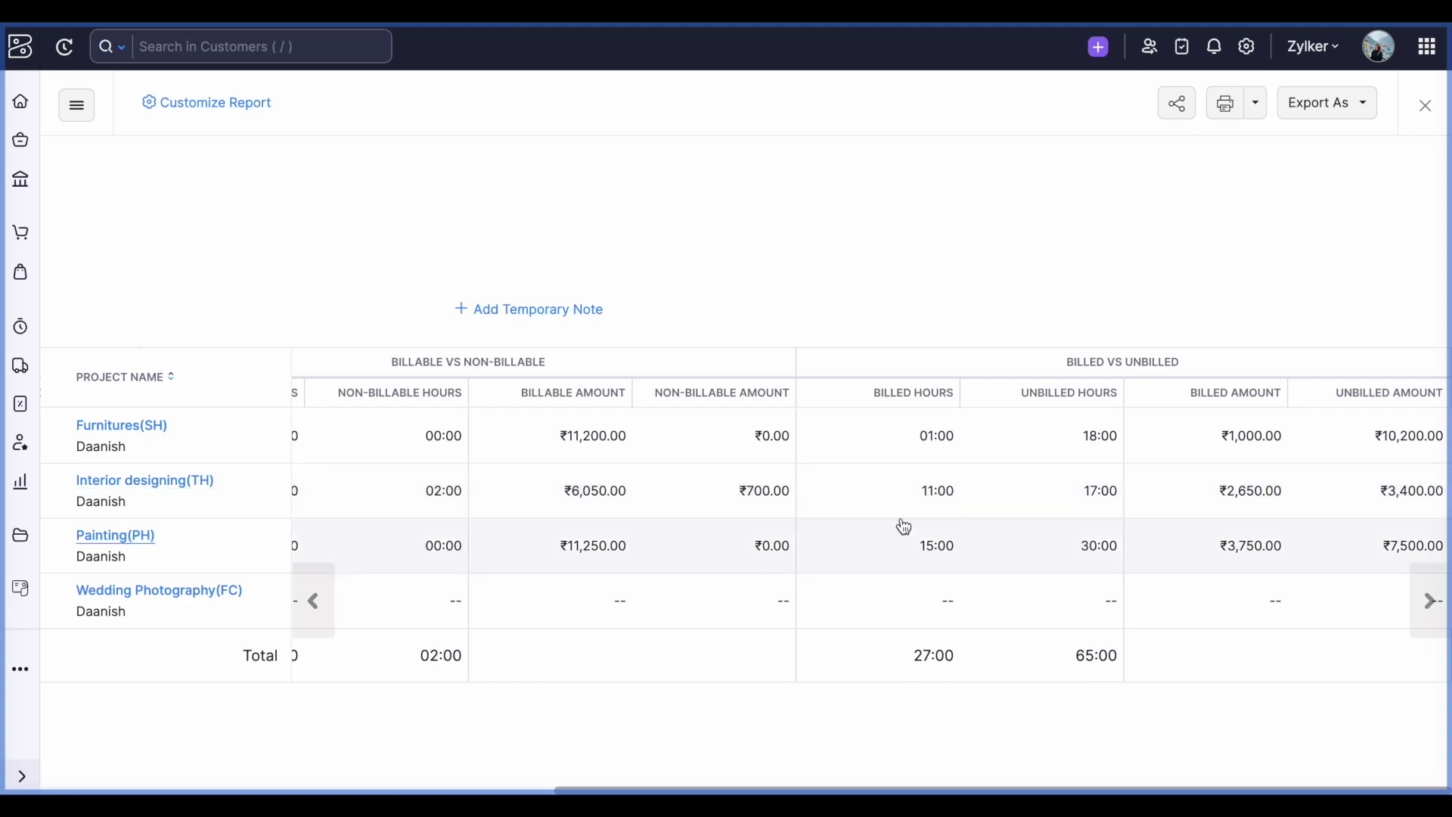
scroll(904, 526, "left", 3)
scroll(904, 525, "left", 3)
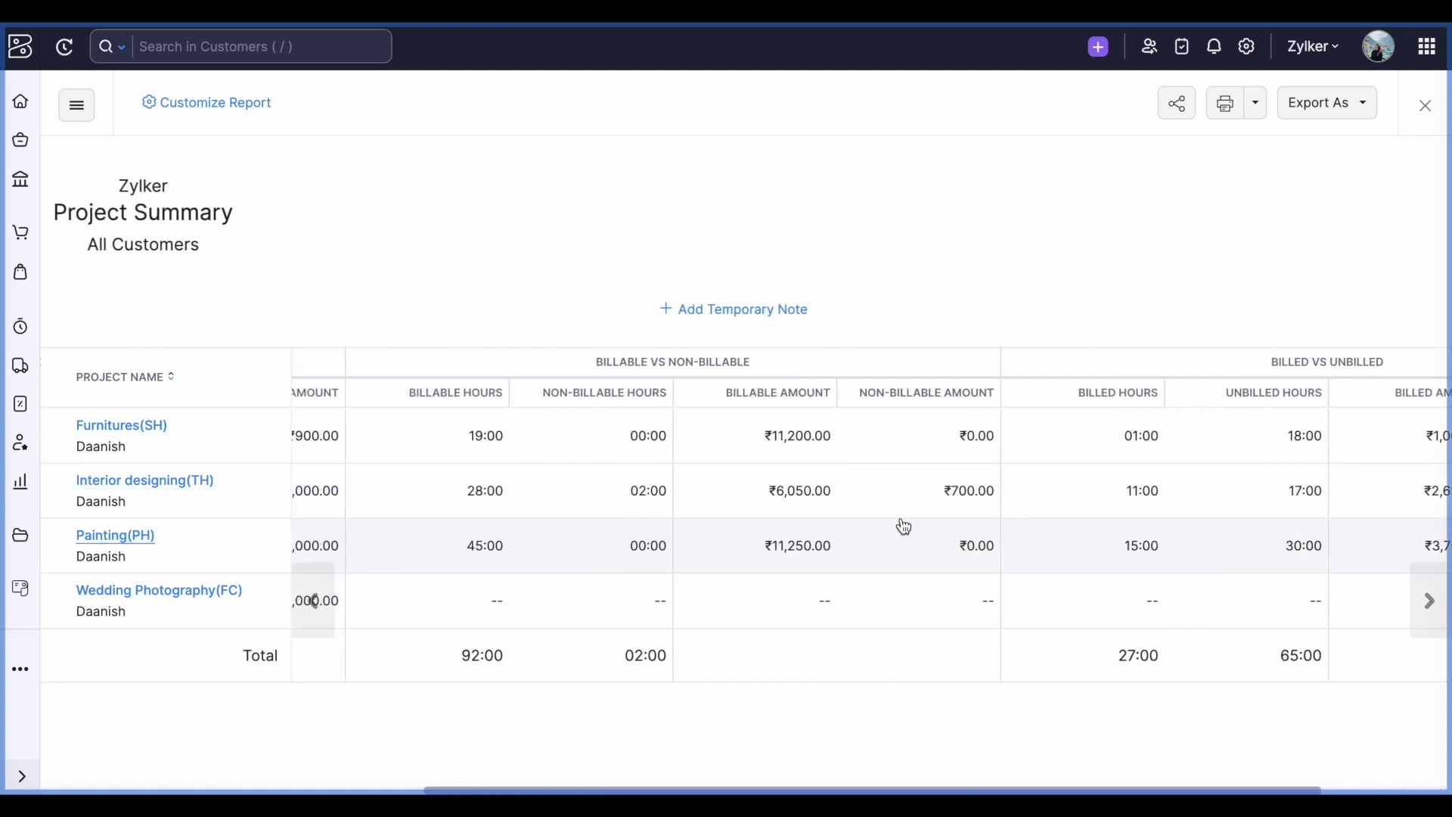
scroll(838, 651, "right", 3)
scroll(838, 651, "left", 10)
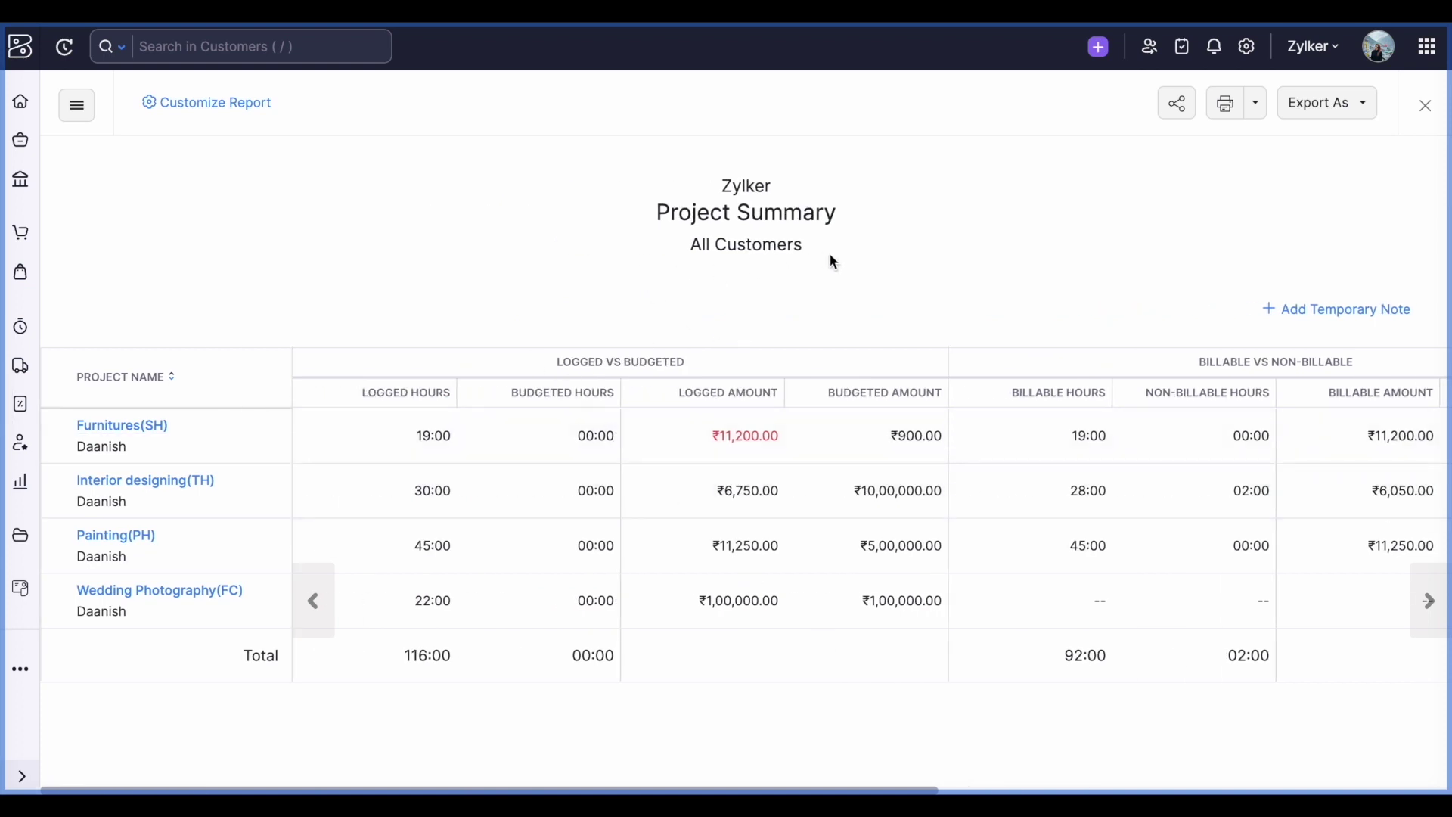
View the project status choices for customizing the Project Summary report, and cancel the customization
left_click(255, 108)
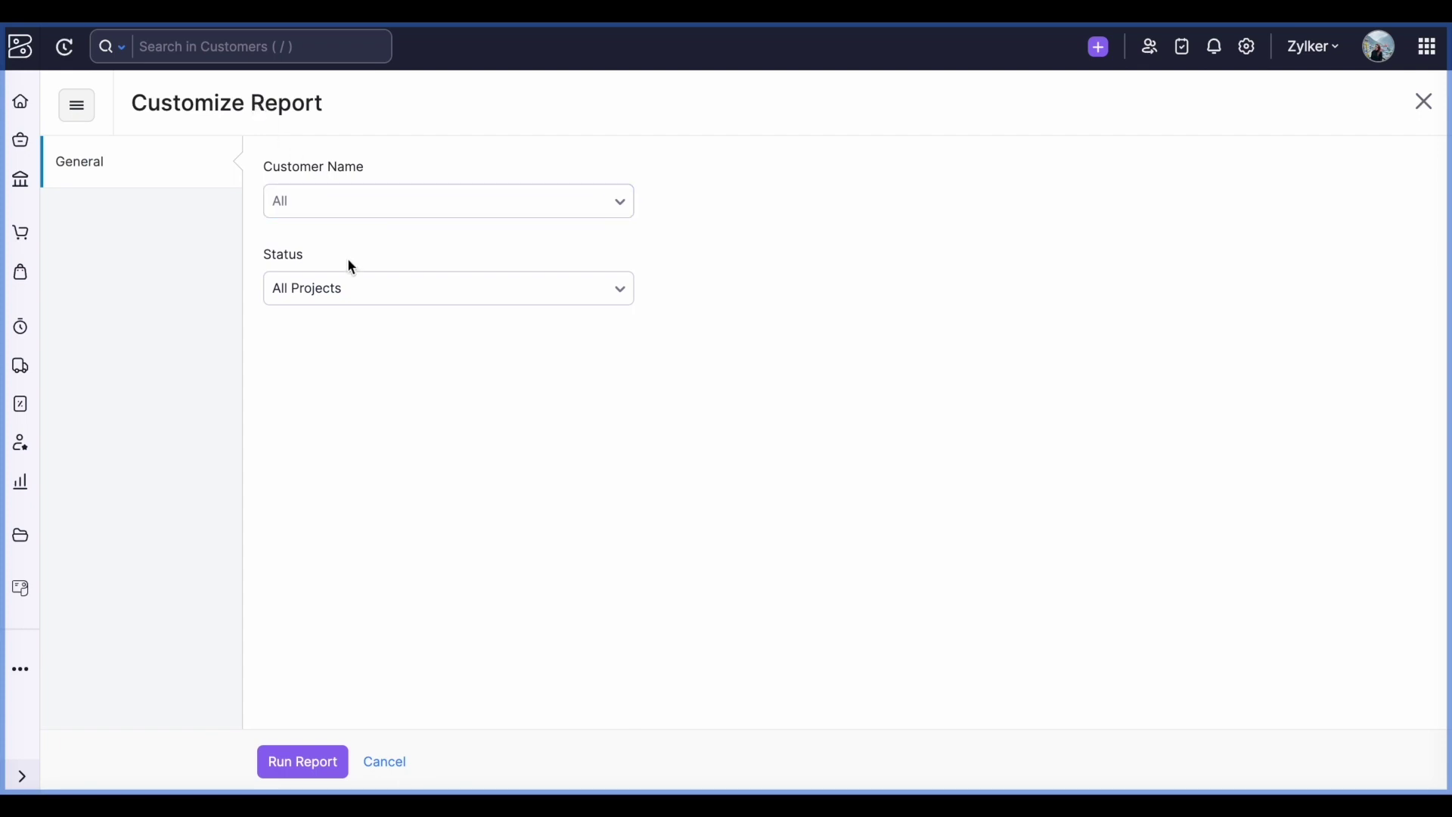
left_click(282, 296)
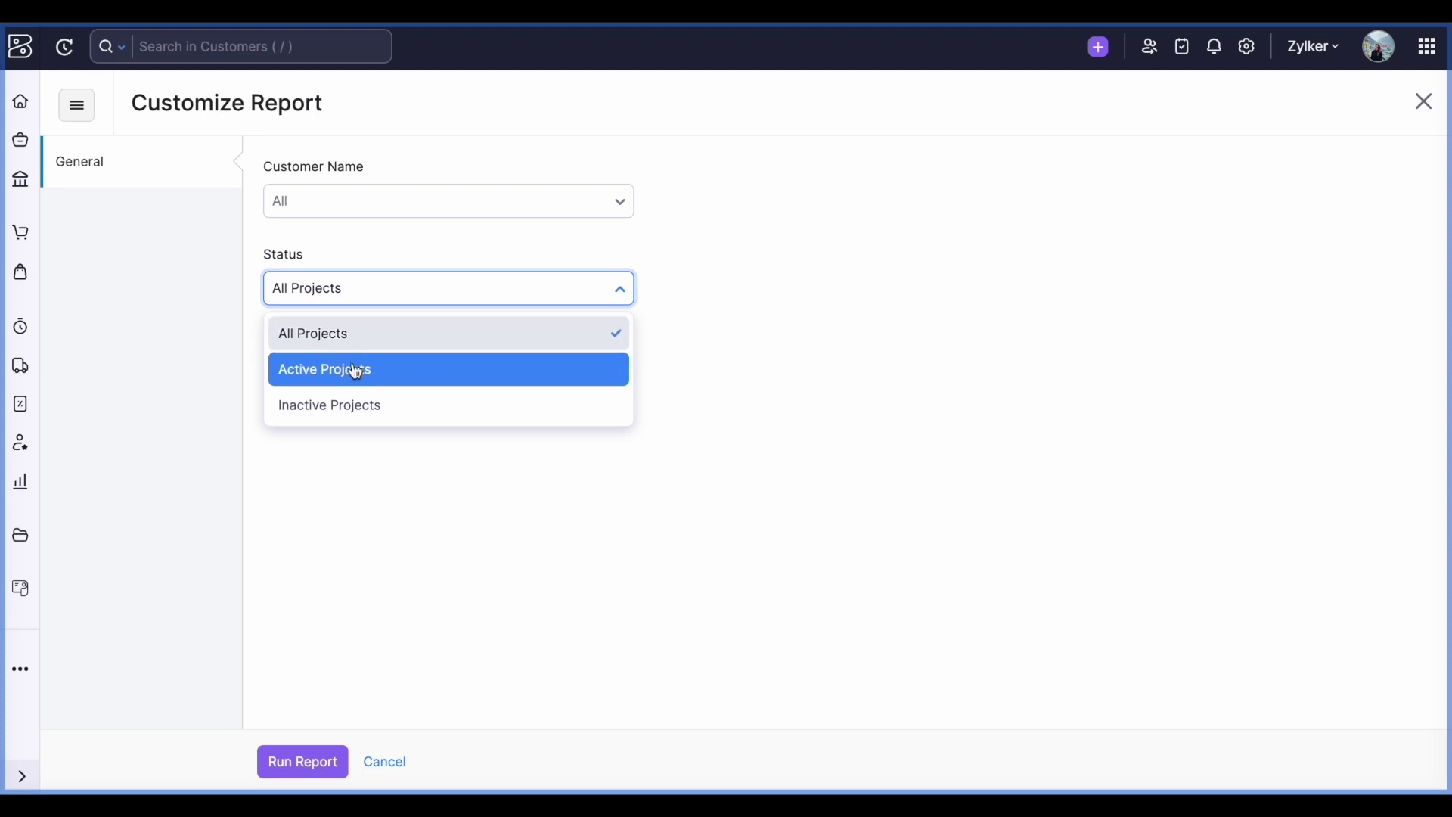
left_click(393, 762)
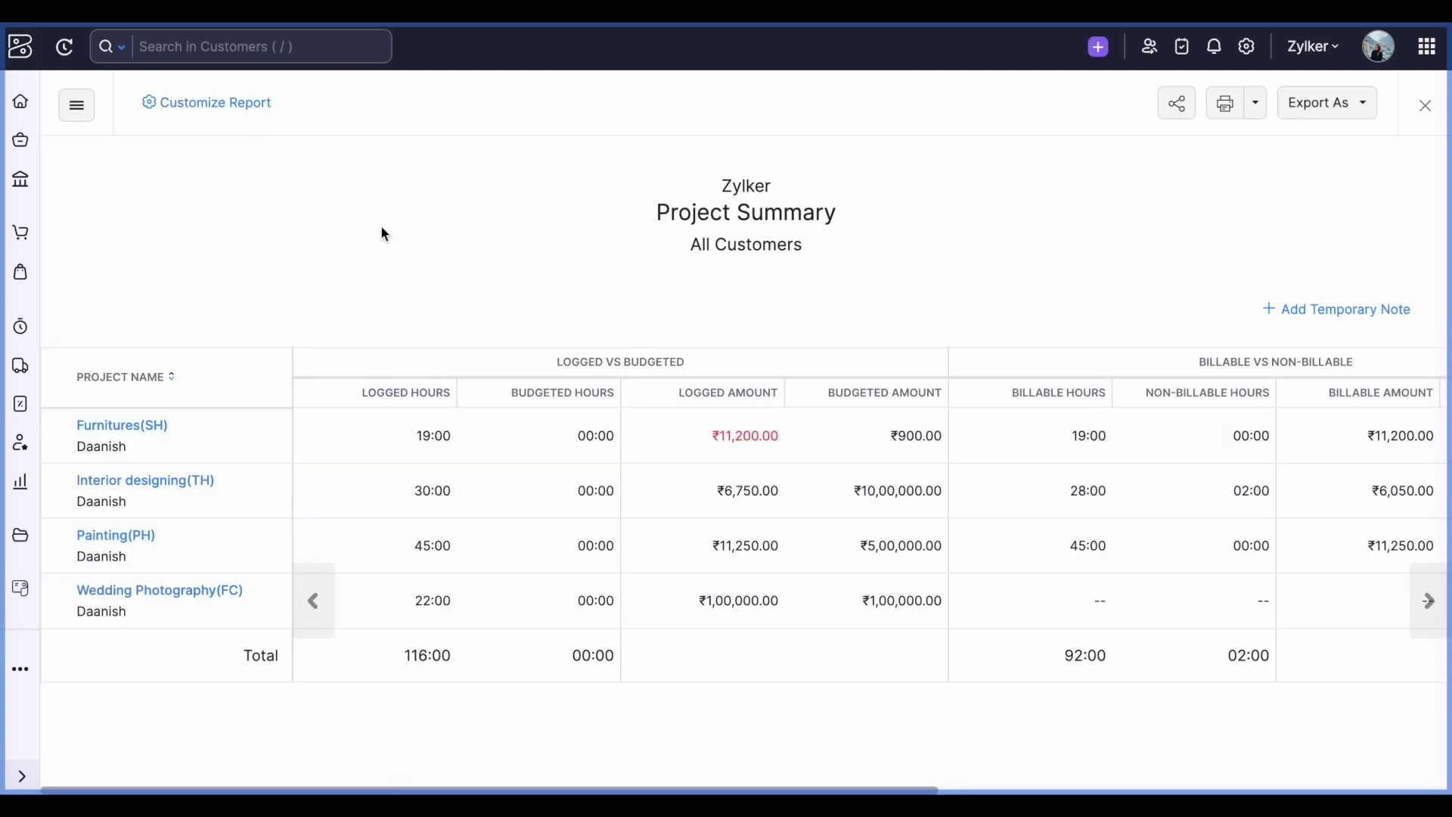
Open the Project Details report and customize it for the customer's Furnitures(SH) project
left_click(76, 105)
left_click(114, 225)
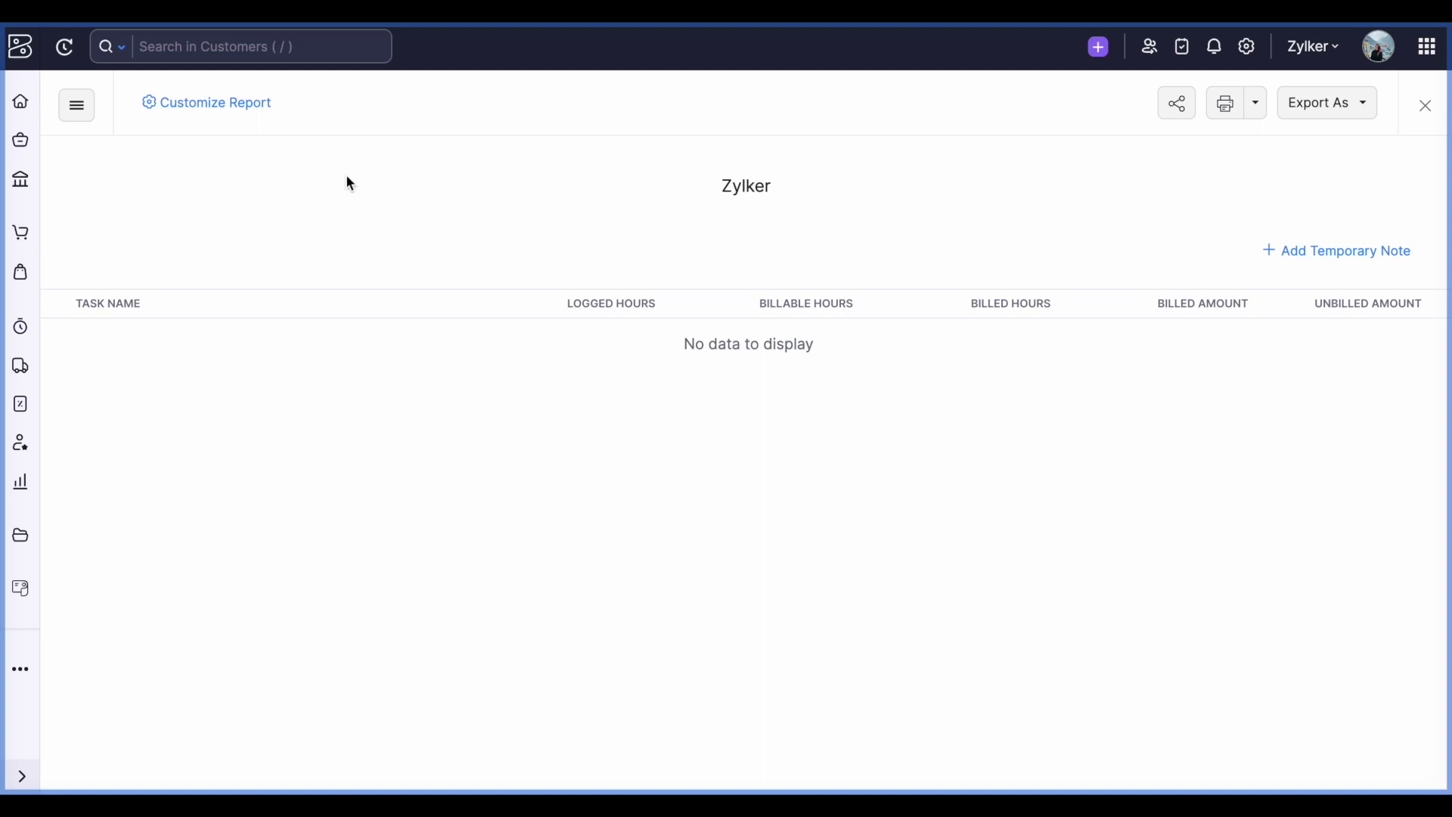
left_click(225, 106)
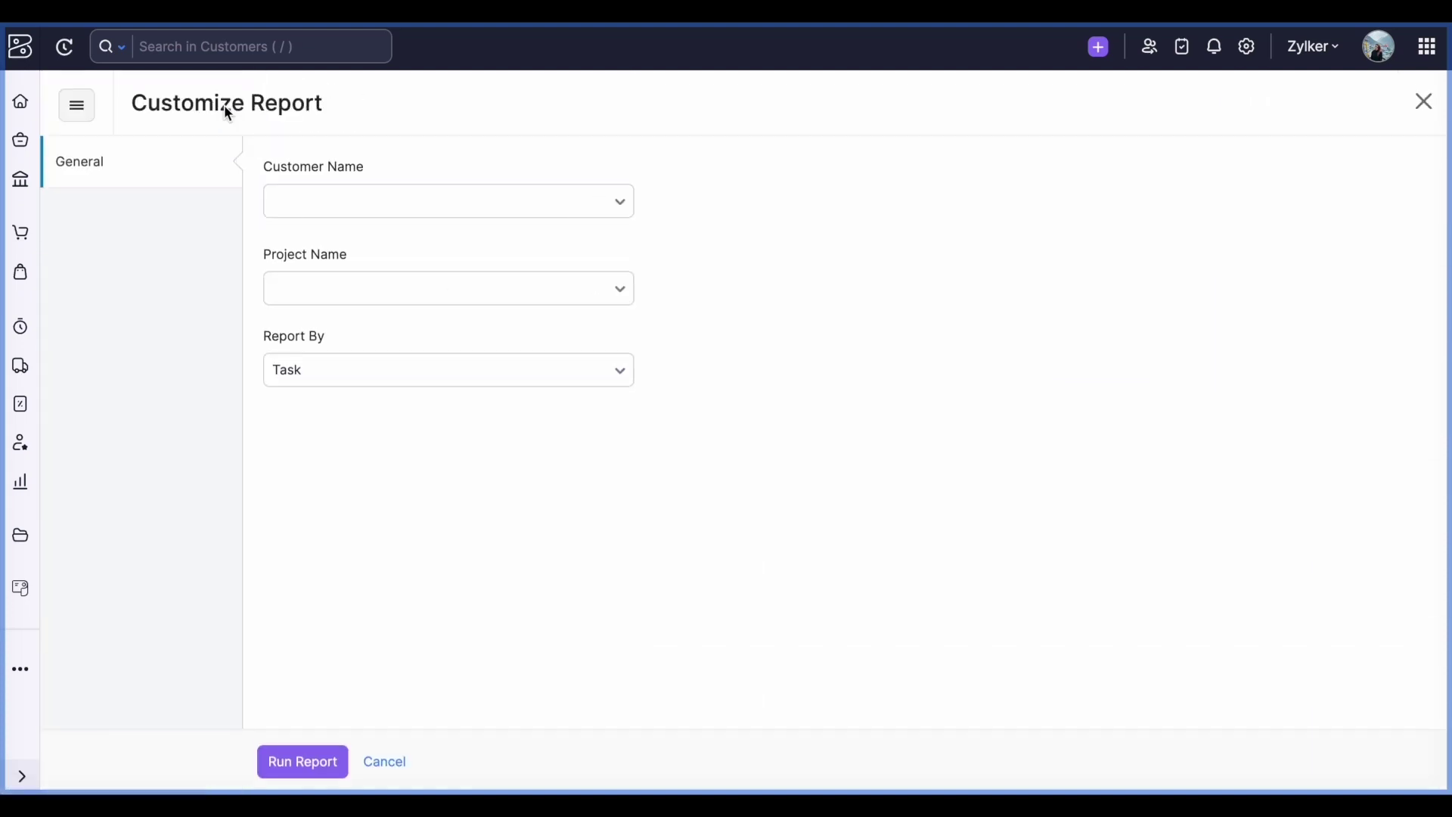
left_click(419, 201)
type("da")
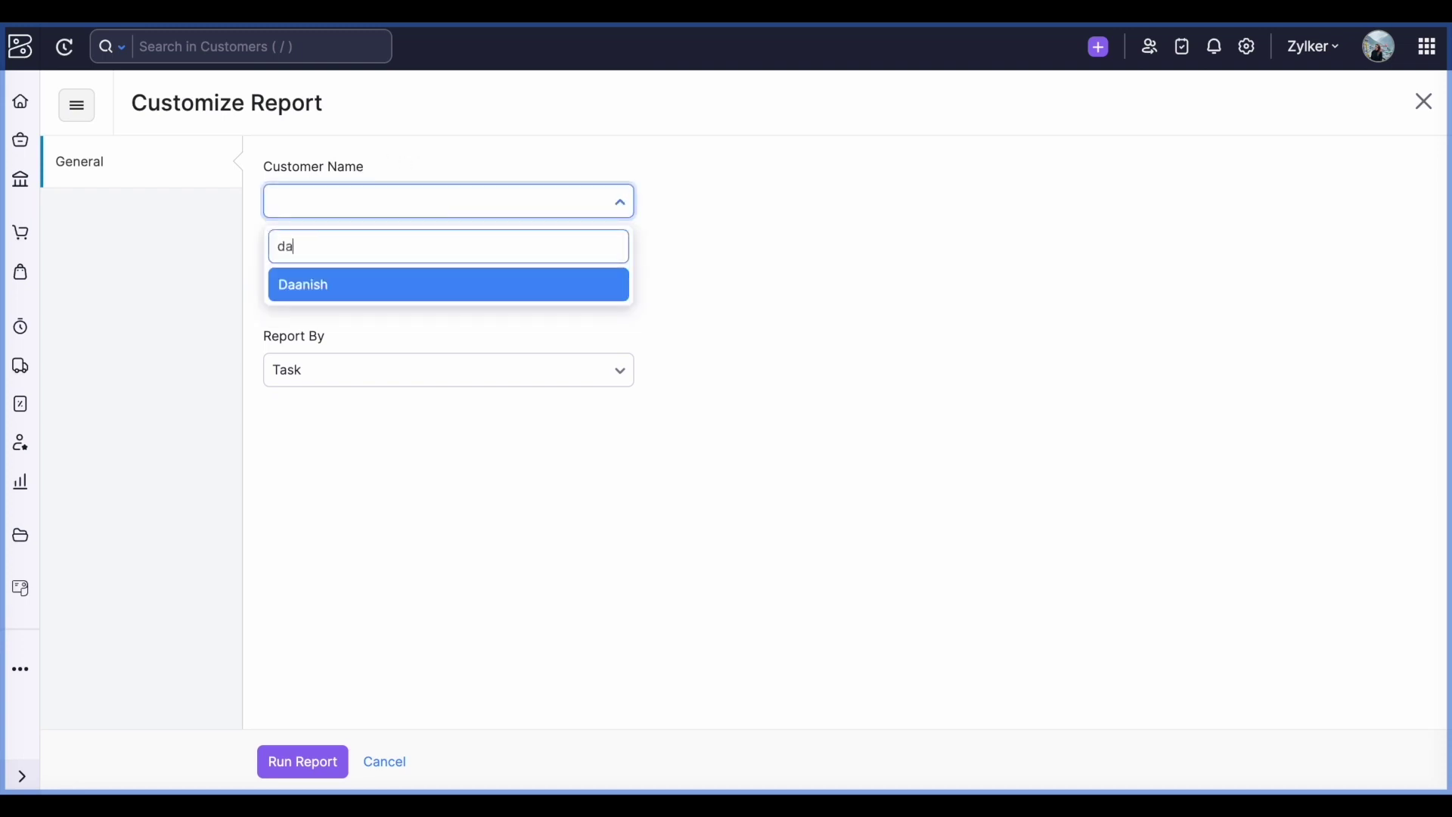
left_click(447, 284)
left_click(421, 289)
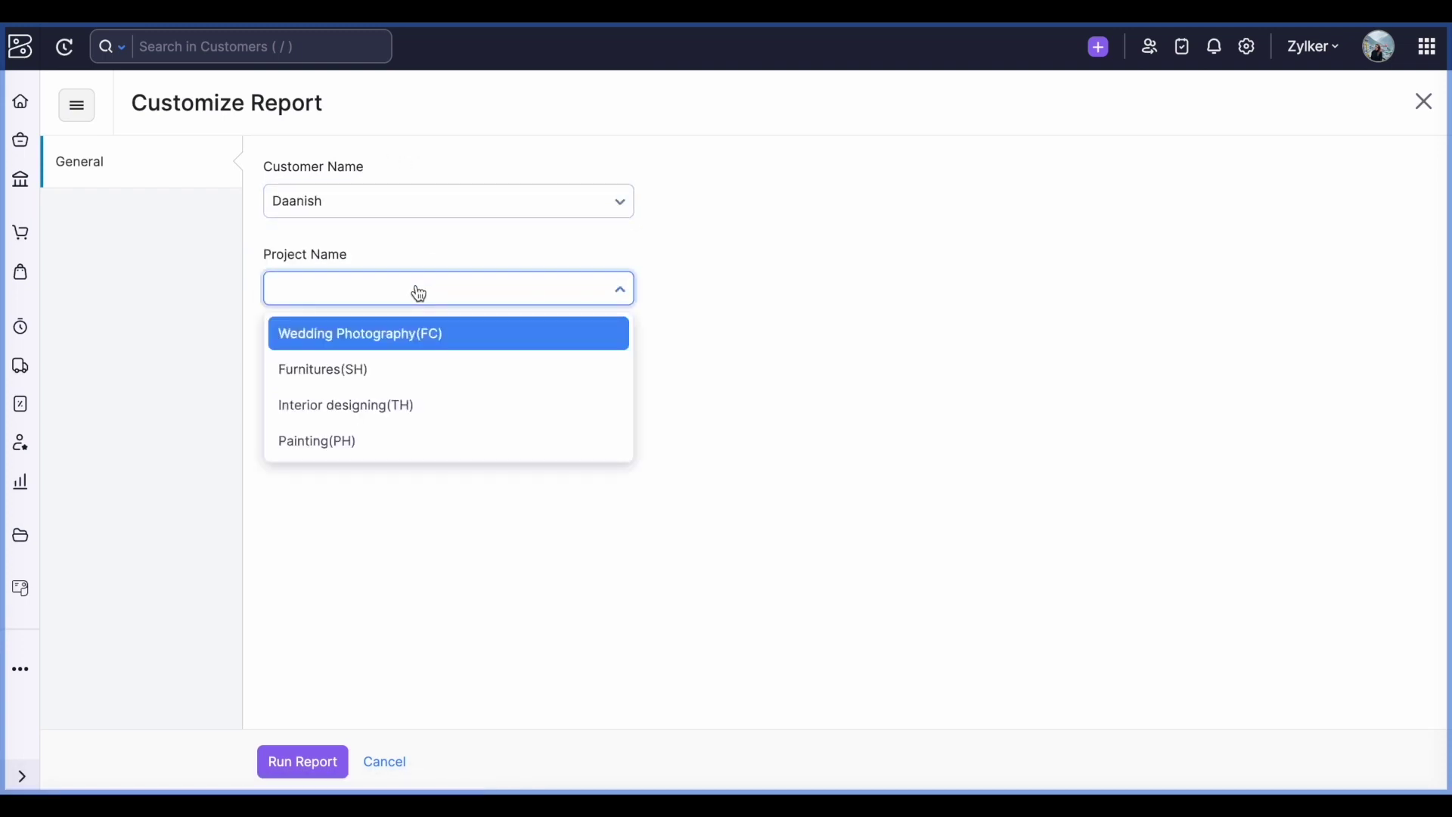
left_click(406, 369)
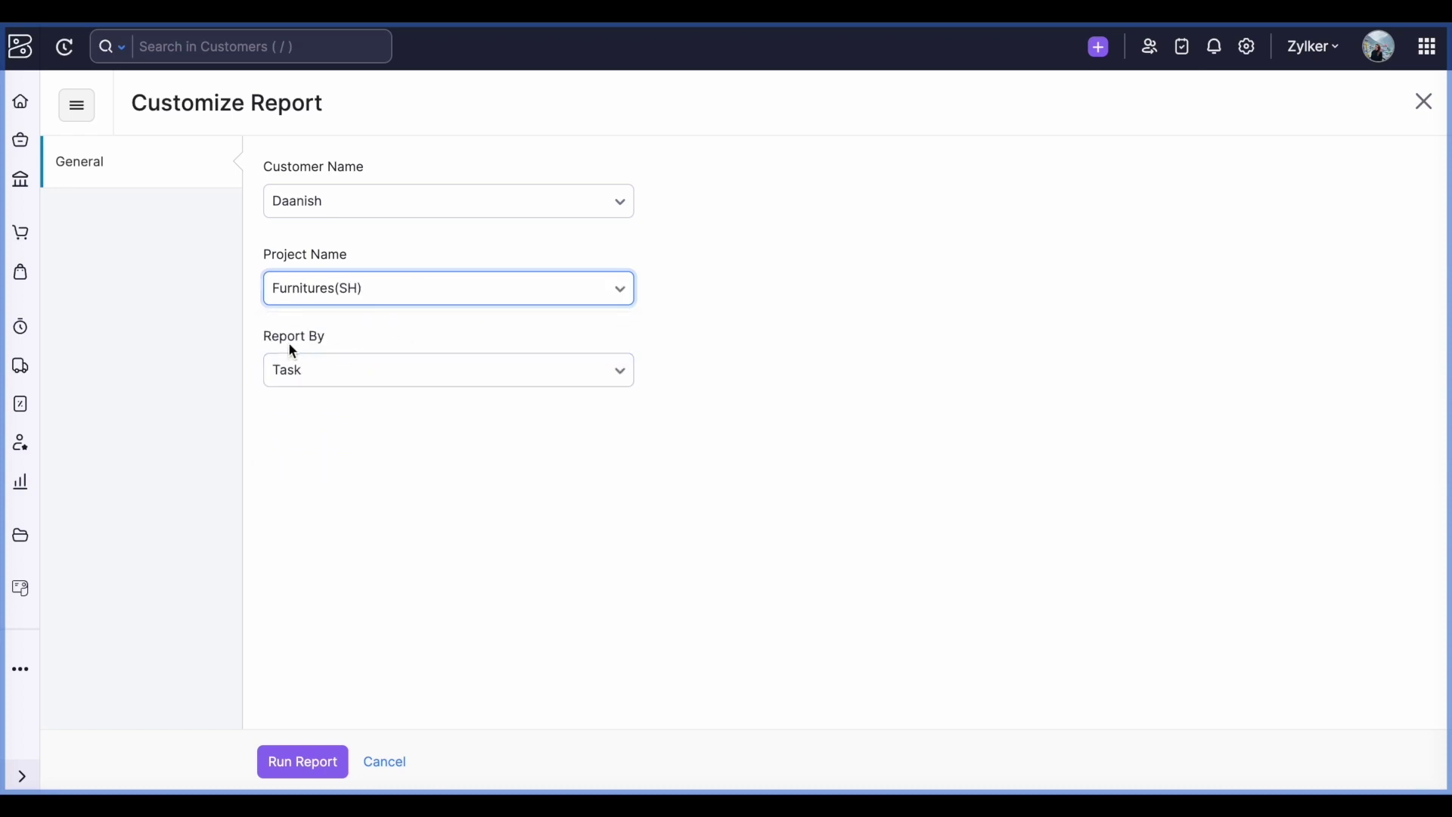
Set the Project Details report to be grouped by Task & Staff and run it
left_click(335, 370)
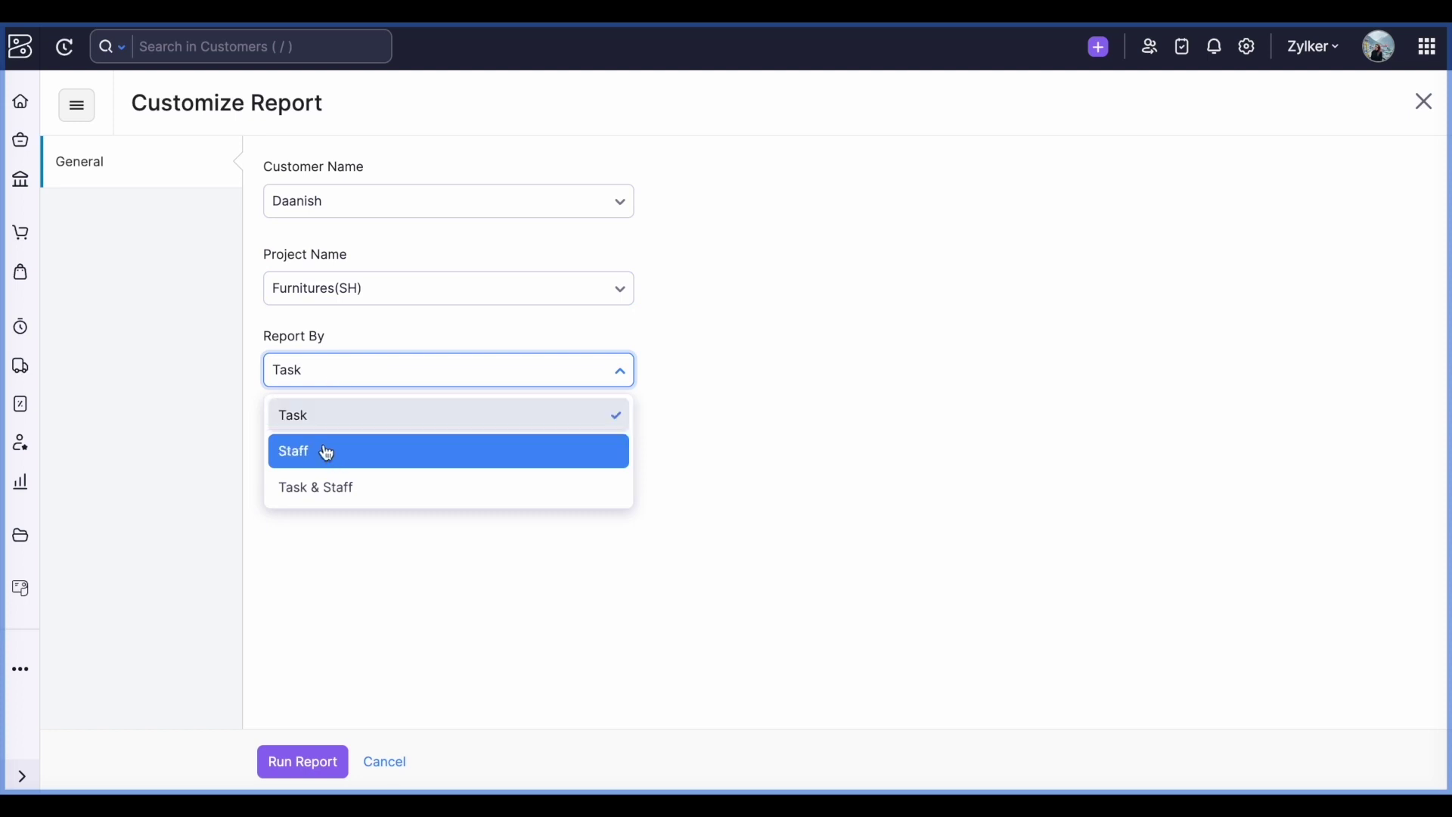
left_click(333, 490)
left_click(295, 760)
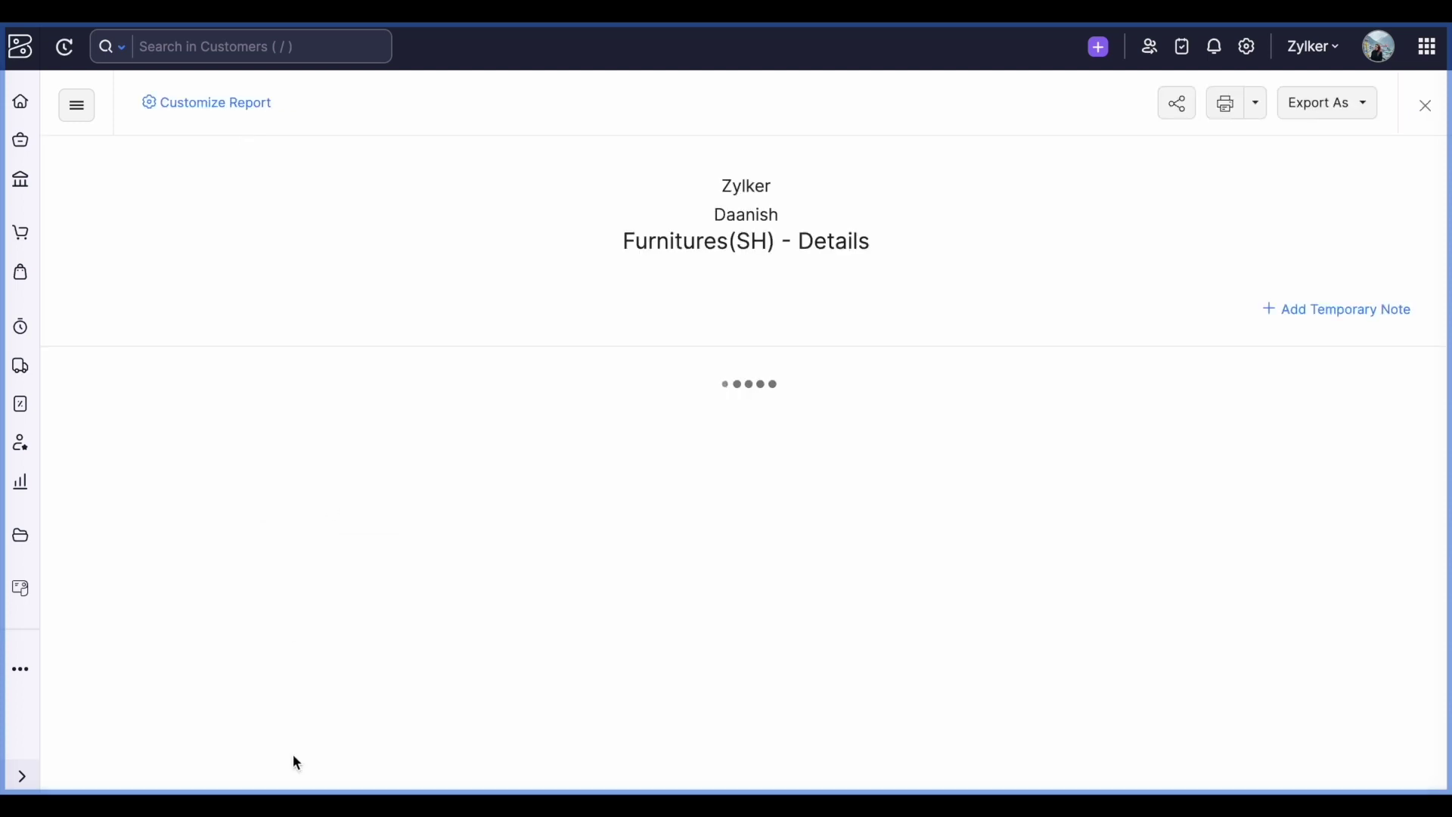
Examine the non-billable, billed and unbilled summary and the task rows of the Furnitures(SH) details report
scroll(601, 573, "down", 1)
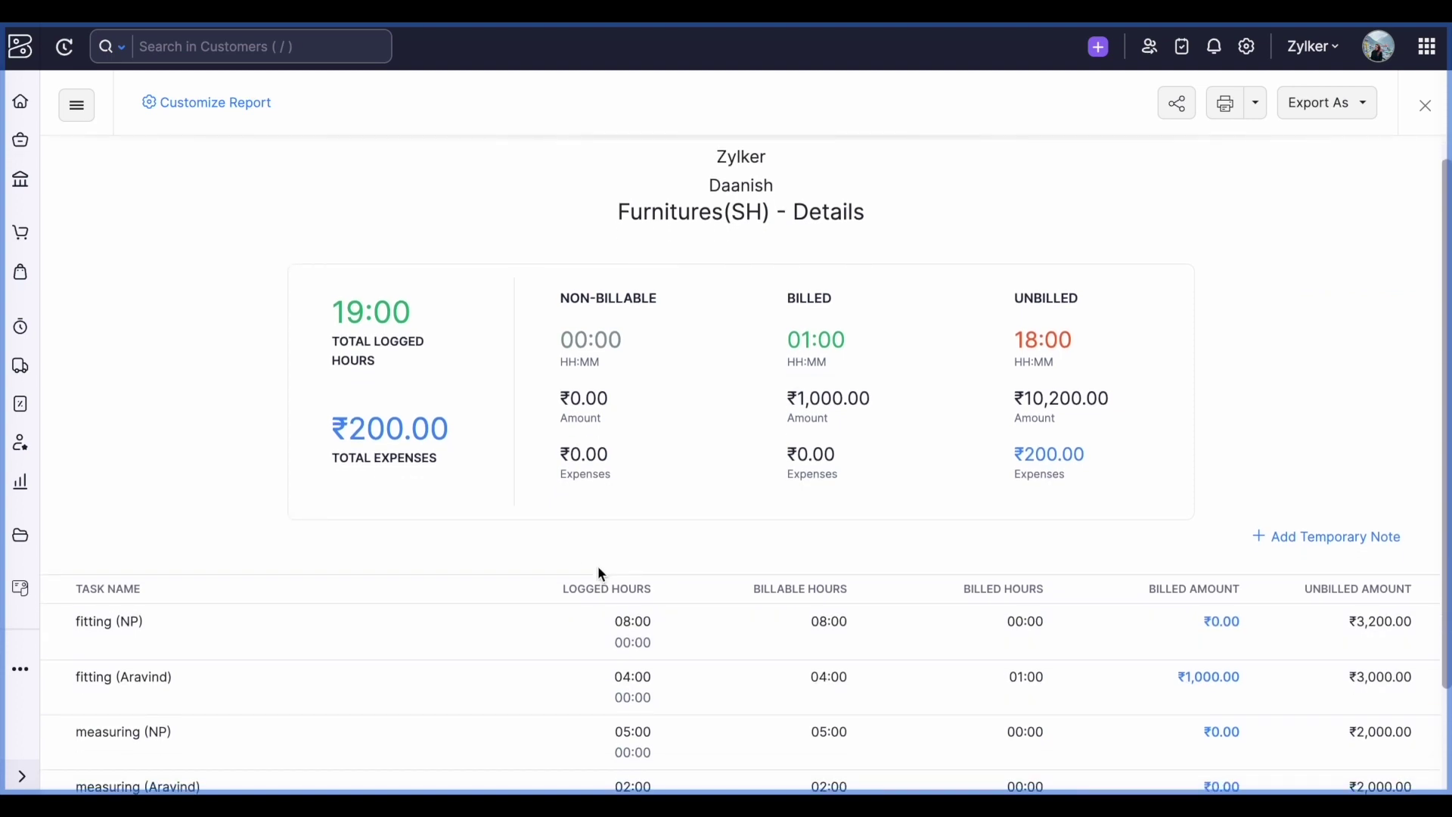
scroll(771, 311, "up", 1)
scroll(772, 311, "down", 1)
scroll(773, 316, "down", 3)
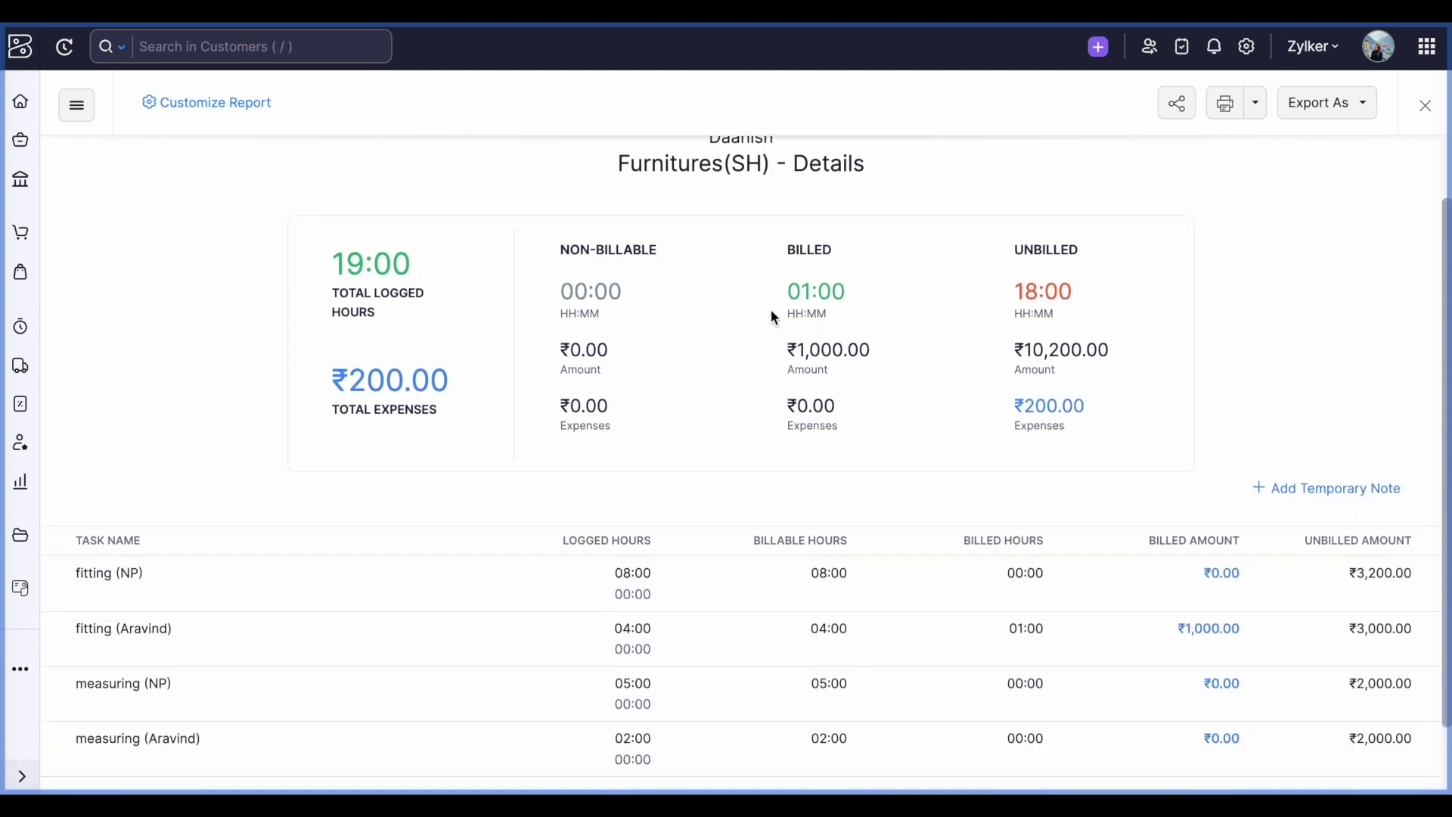
scroll(772, 316, "up", 1)
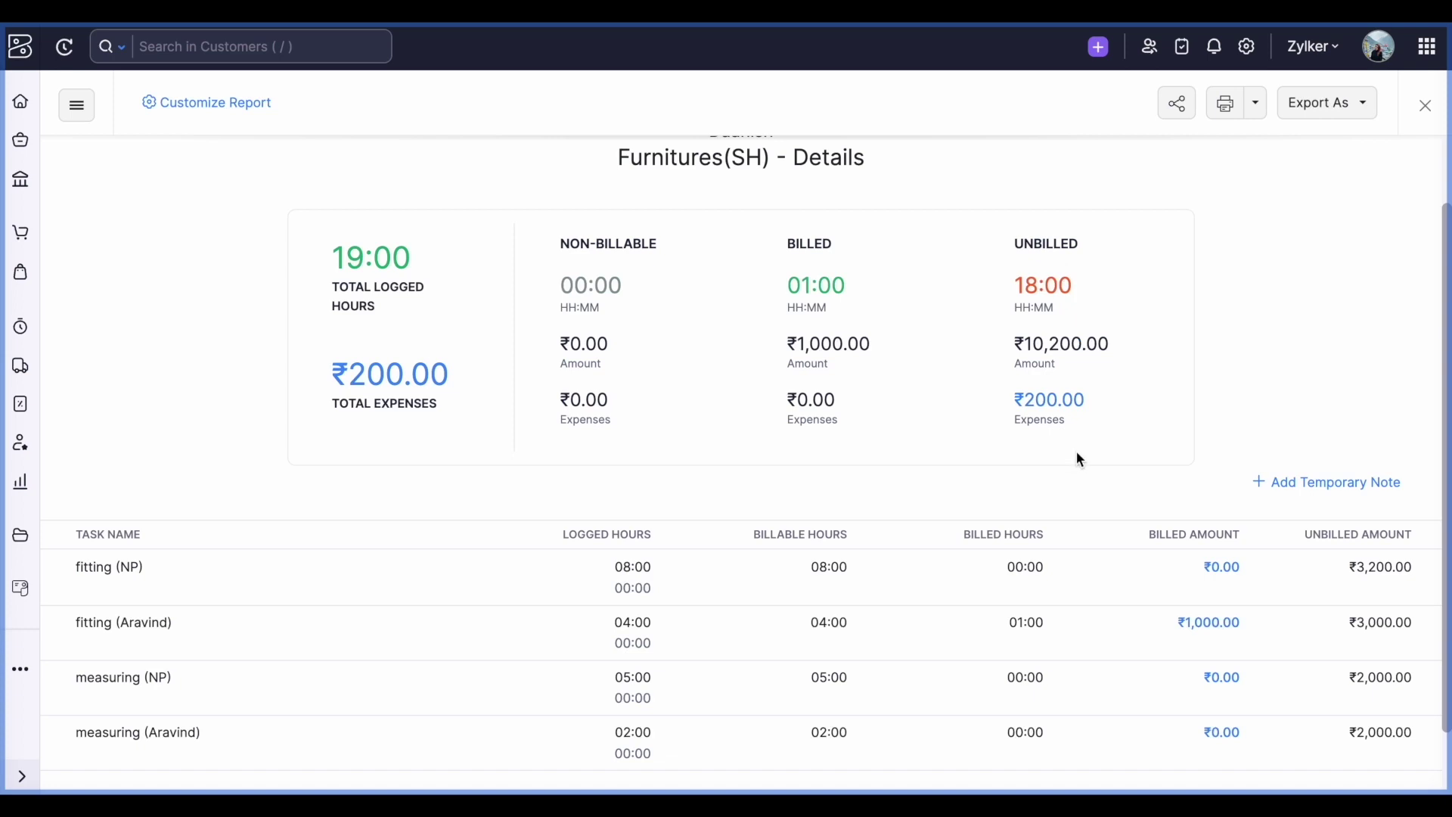
scroll(1077, 458, "down", 1)
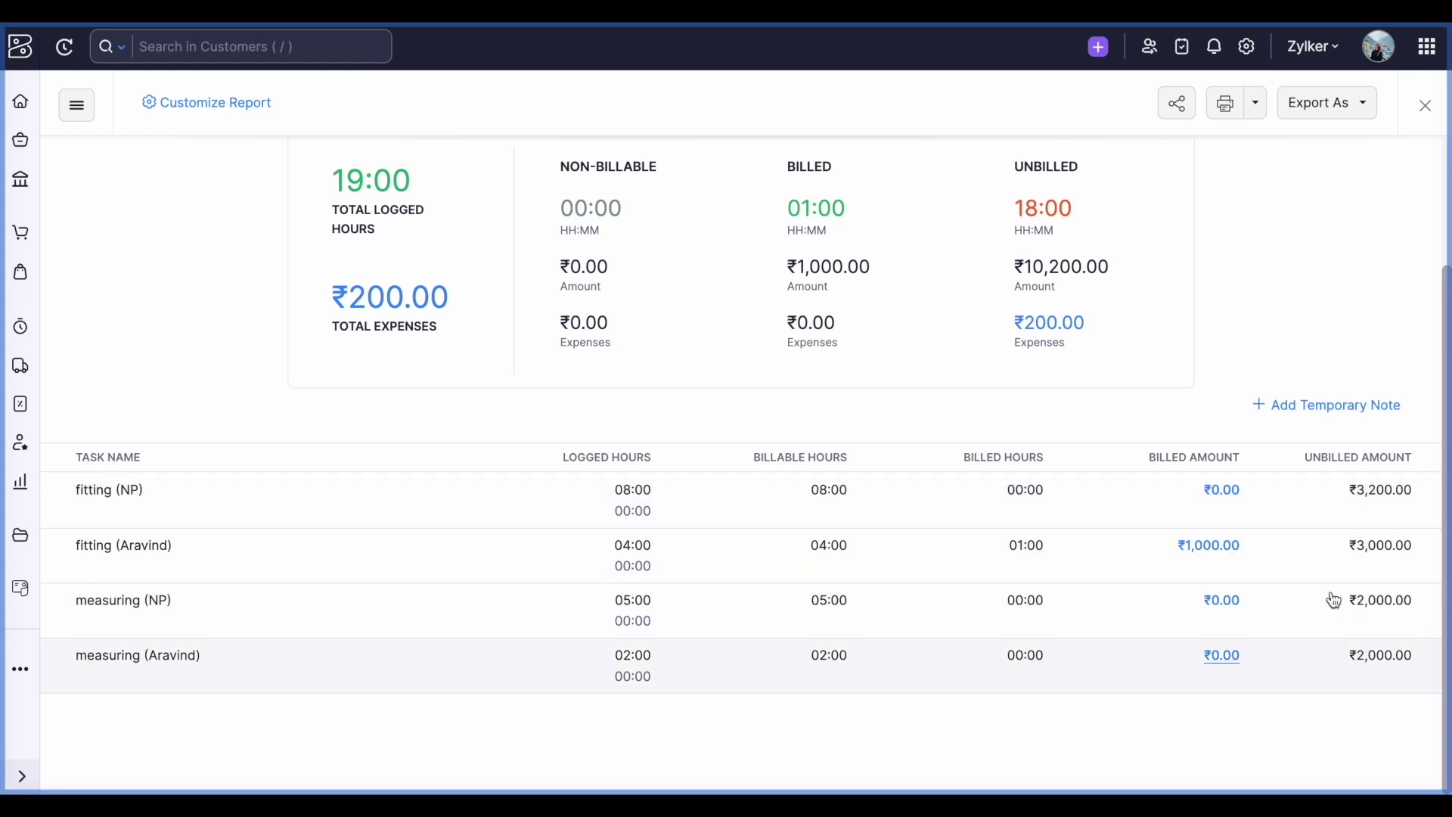
Open the Projects Cost Summary report, add the Status and Billing Type columns, and run it
left_click(76, 105)
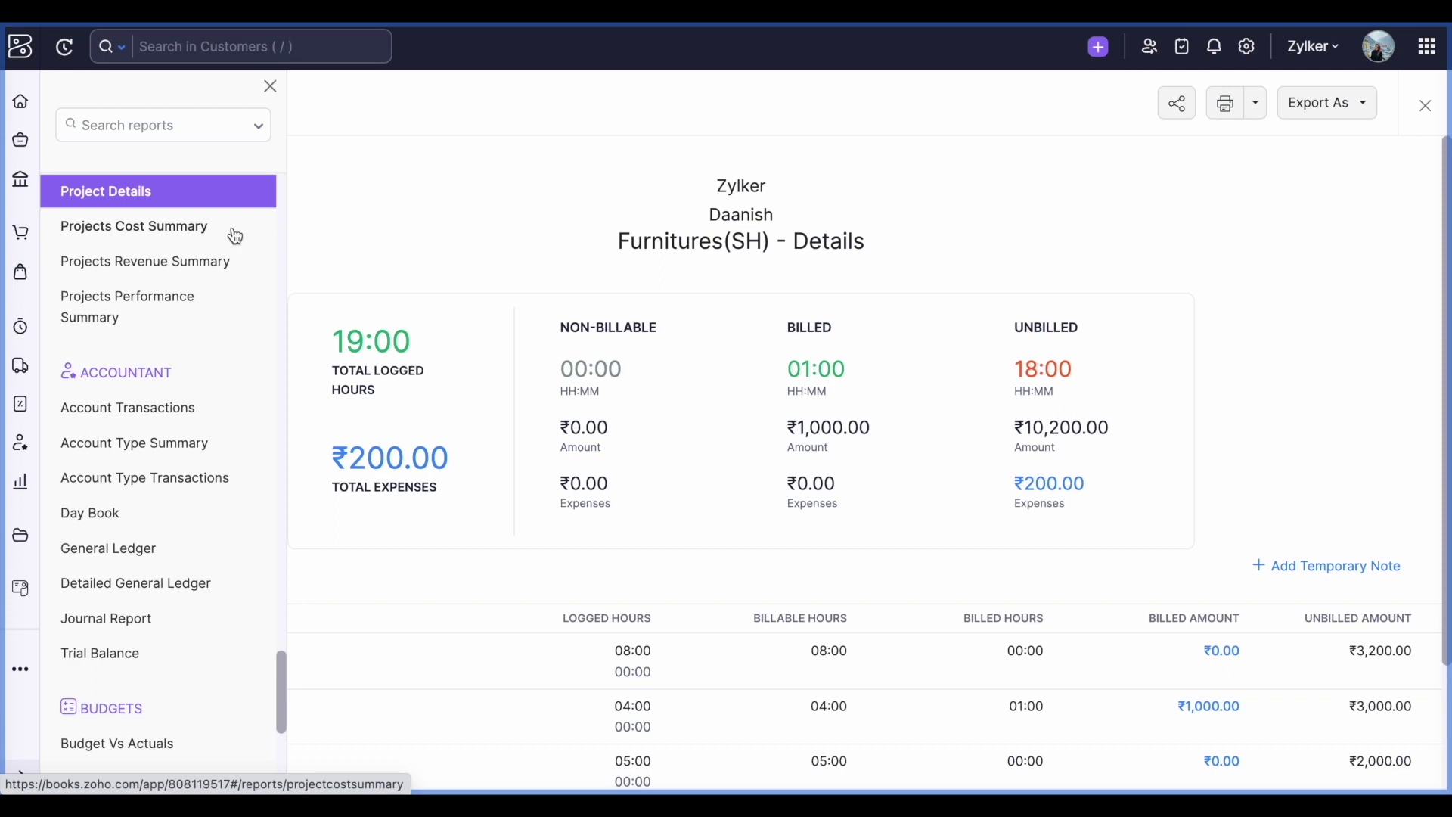
left_click(160, 248)
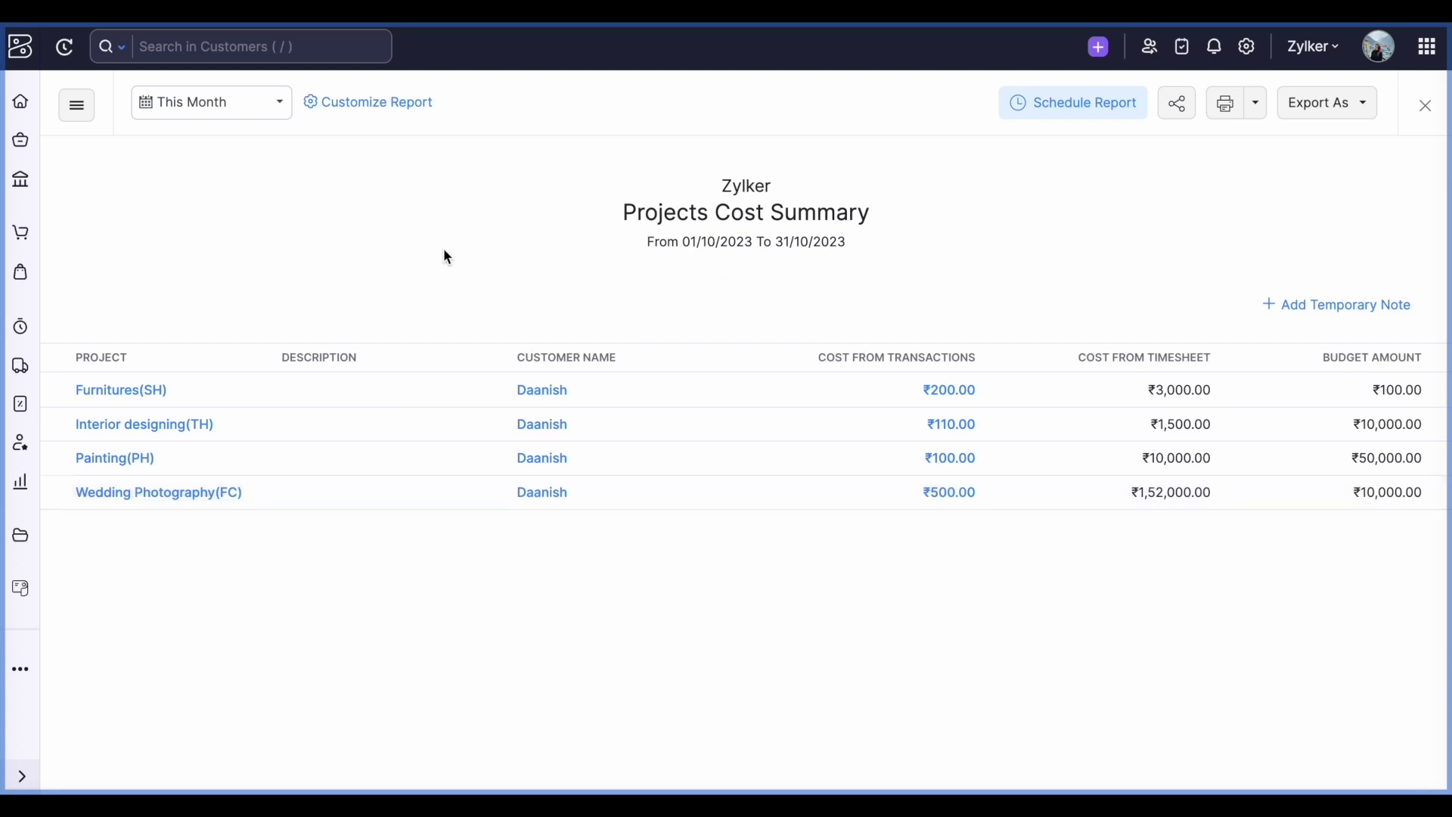
left_click(370, 107)
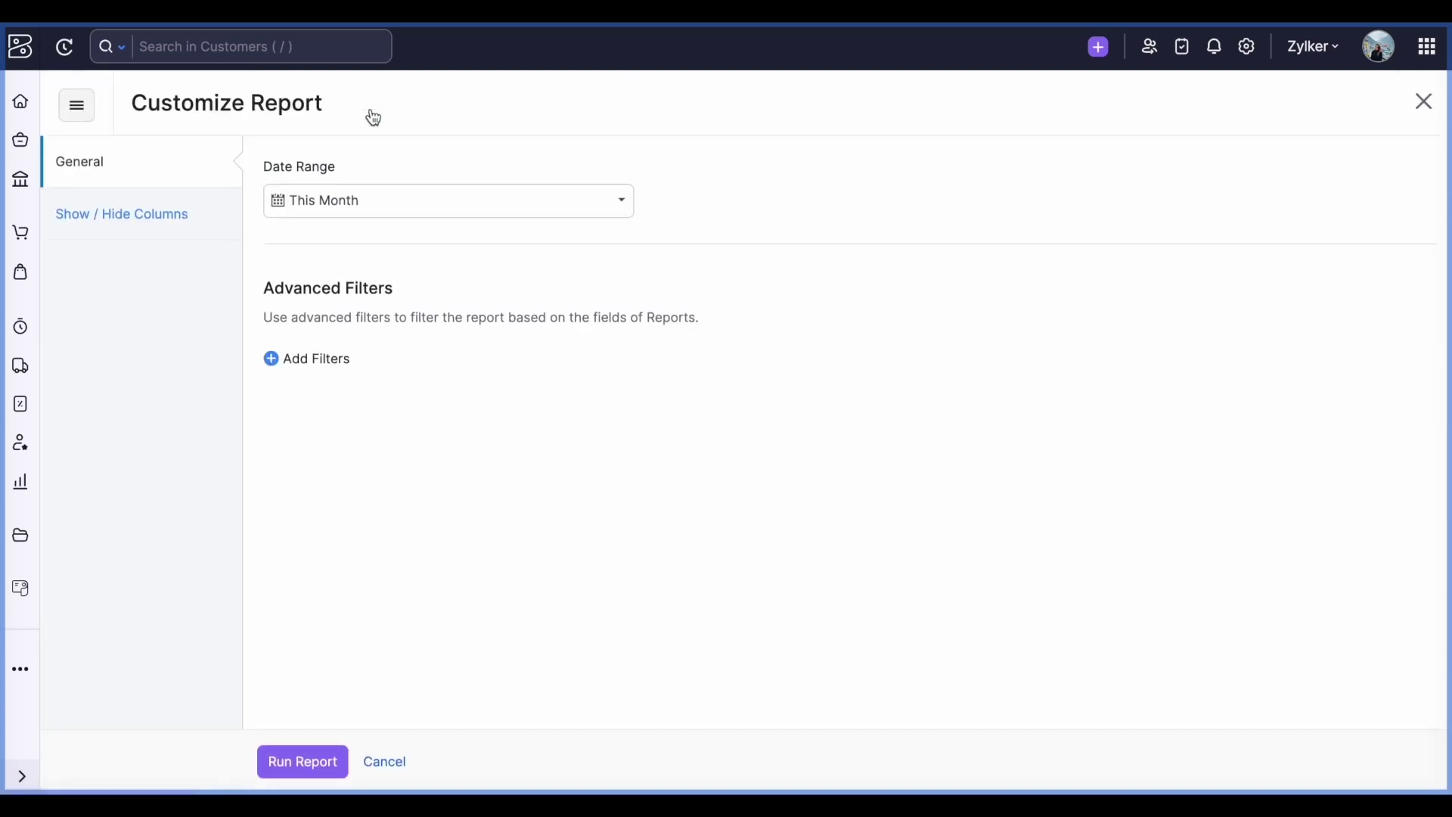
left_click(183, 216)
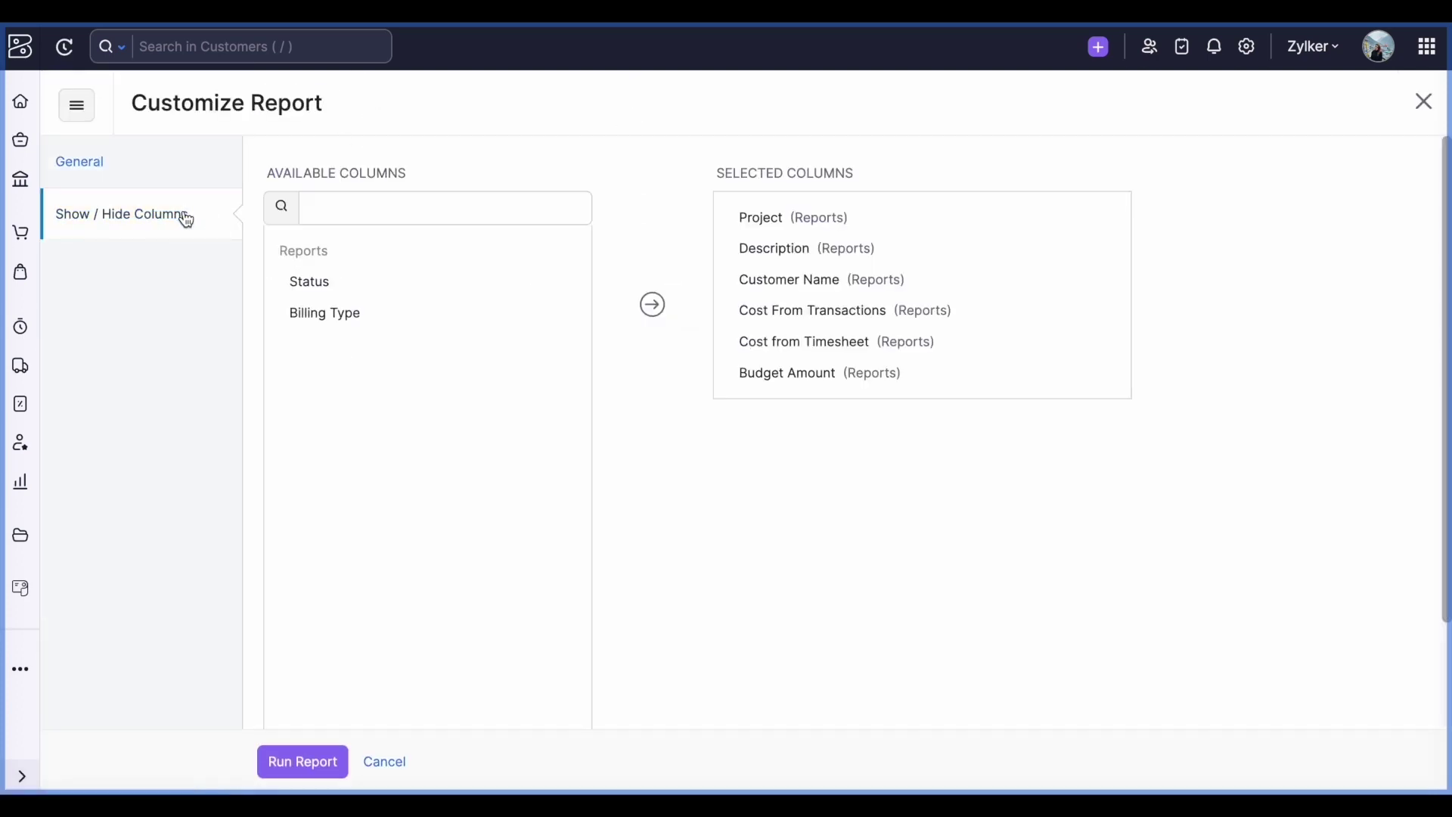
left_click(557, 281)
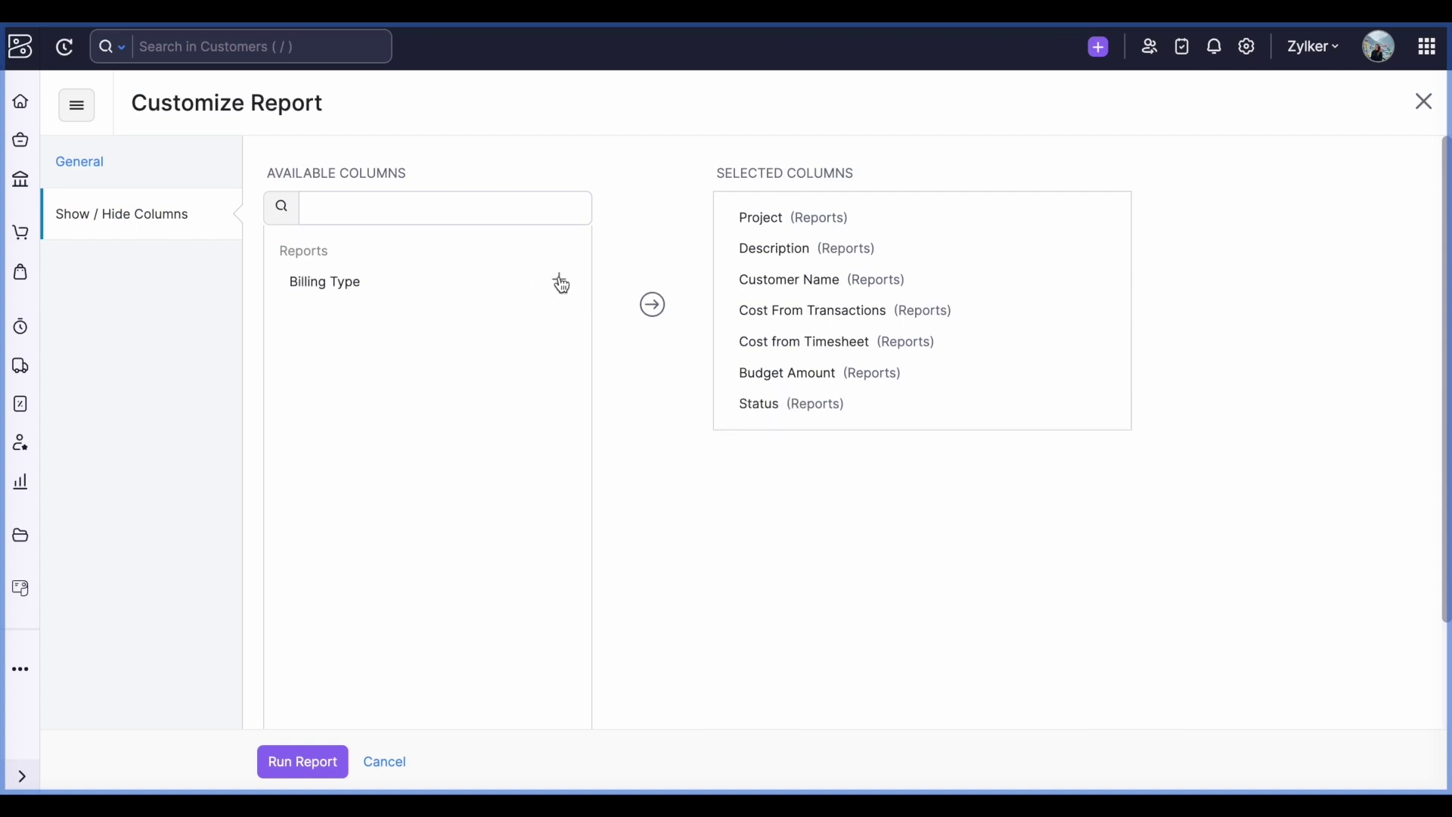
left_click(559, 279)
left_click(314, 756)
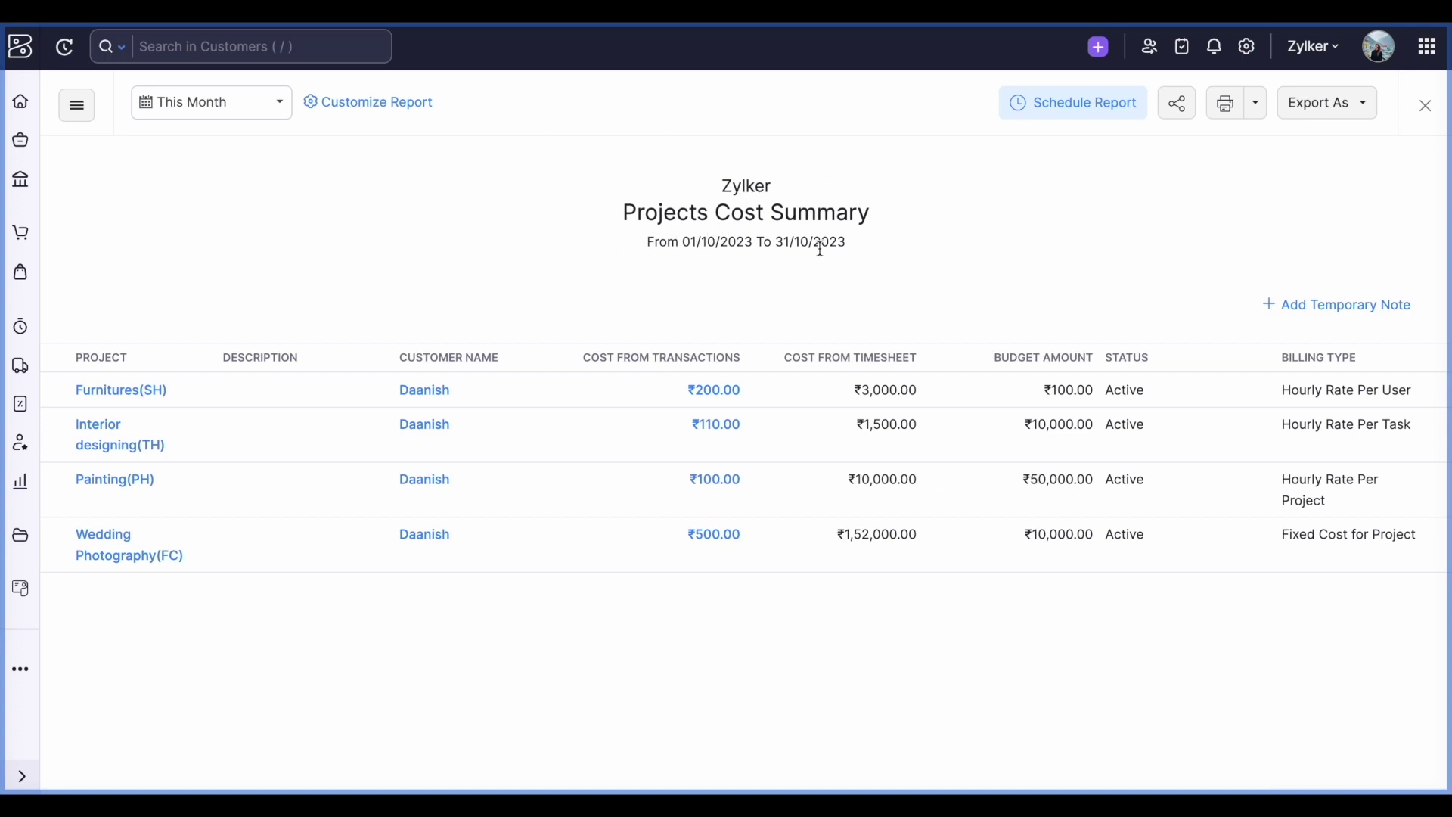
View the Projects Revenue Summary report, and switch to the Projects Performance Summary to examine its cost, revenue and profit columns
left_click(83, 124)
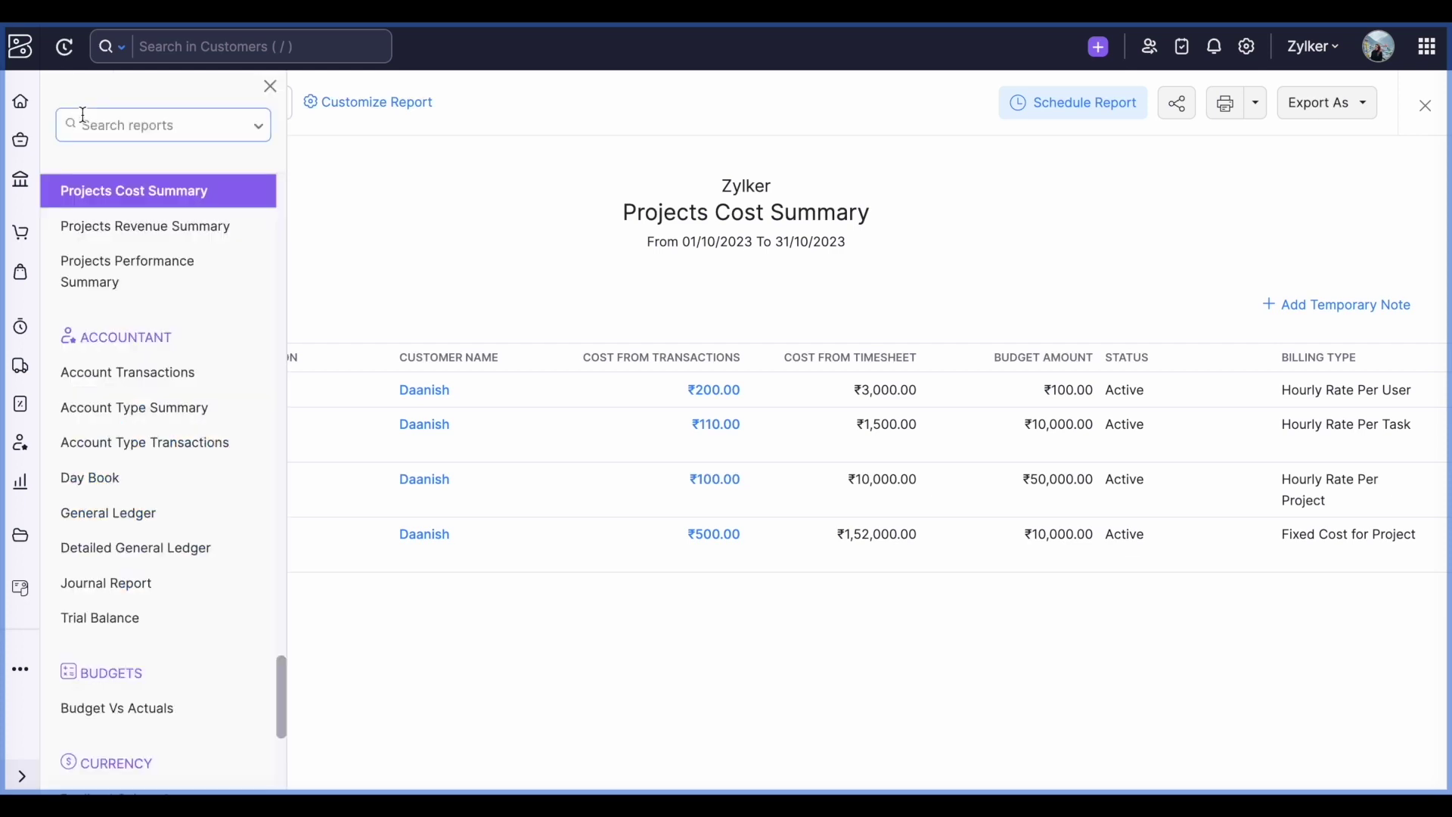
left_click(140, 229)
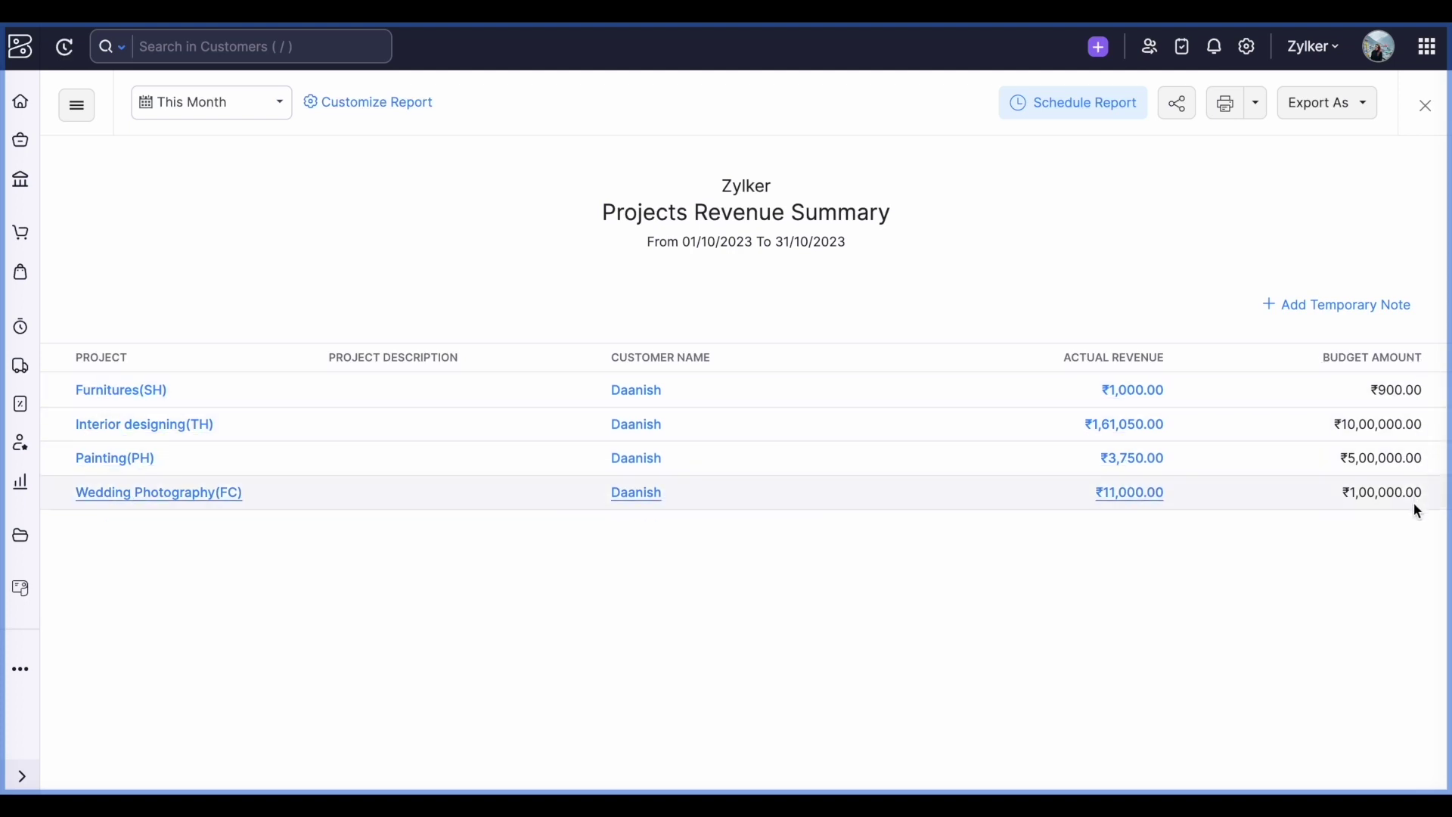
left_click(78, 104)
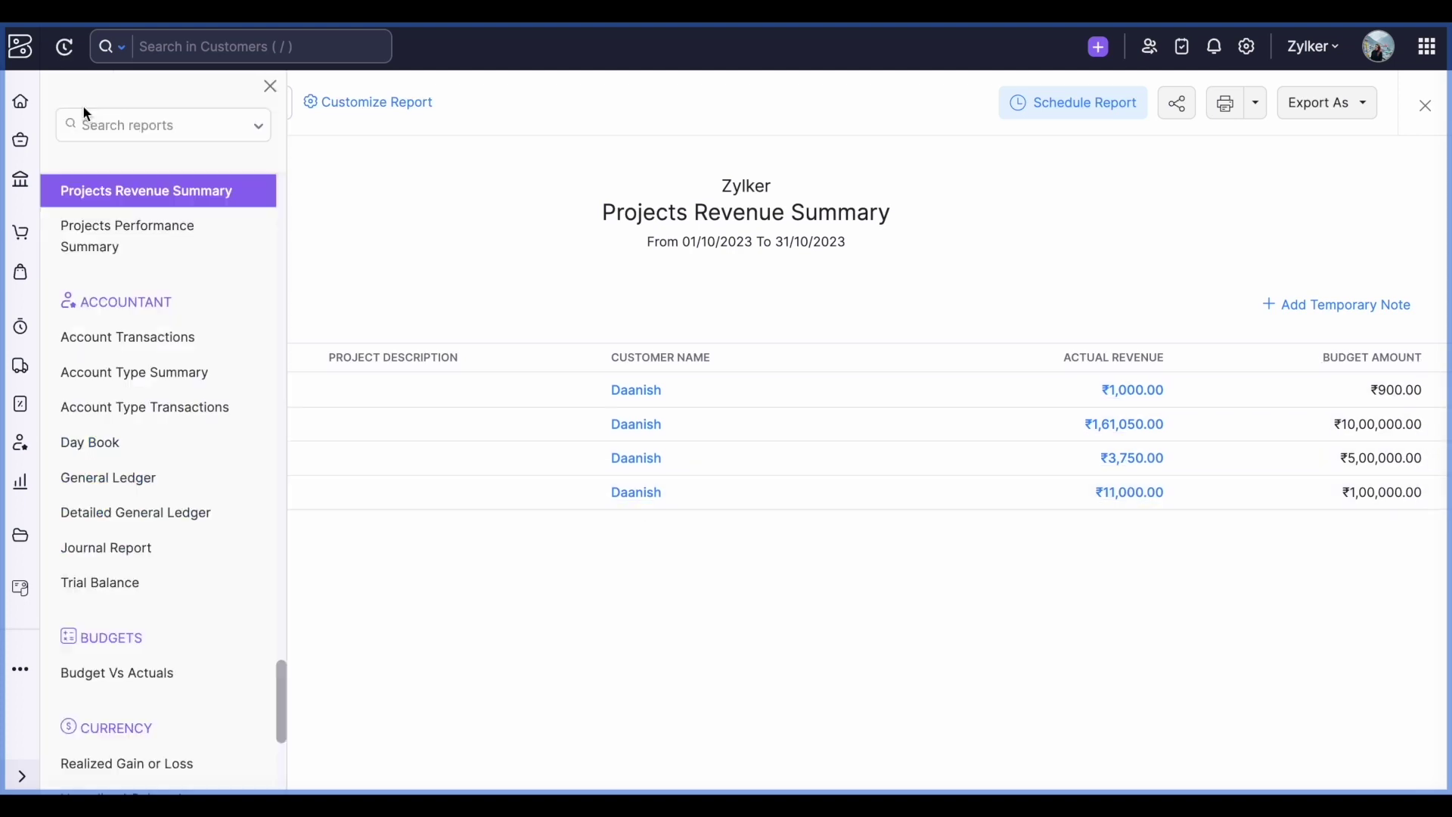
left_click(124, 240)
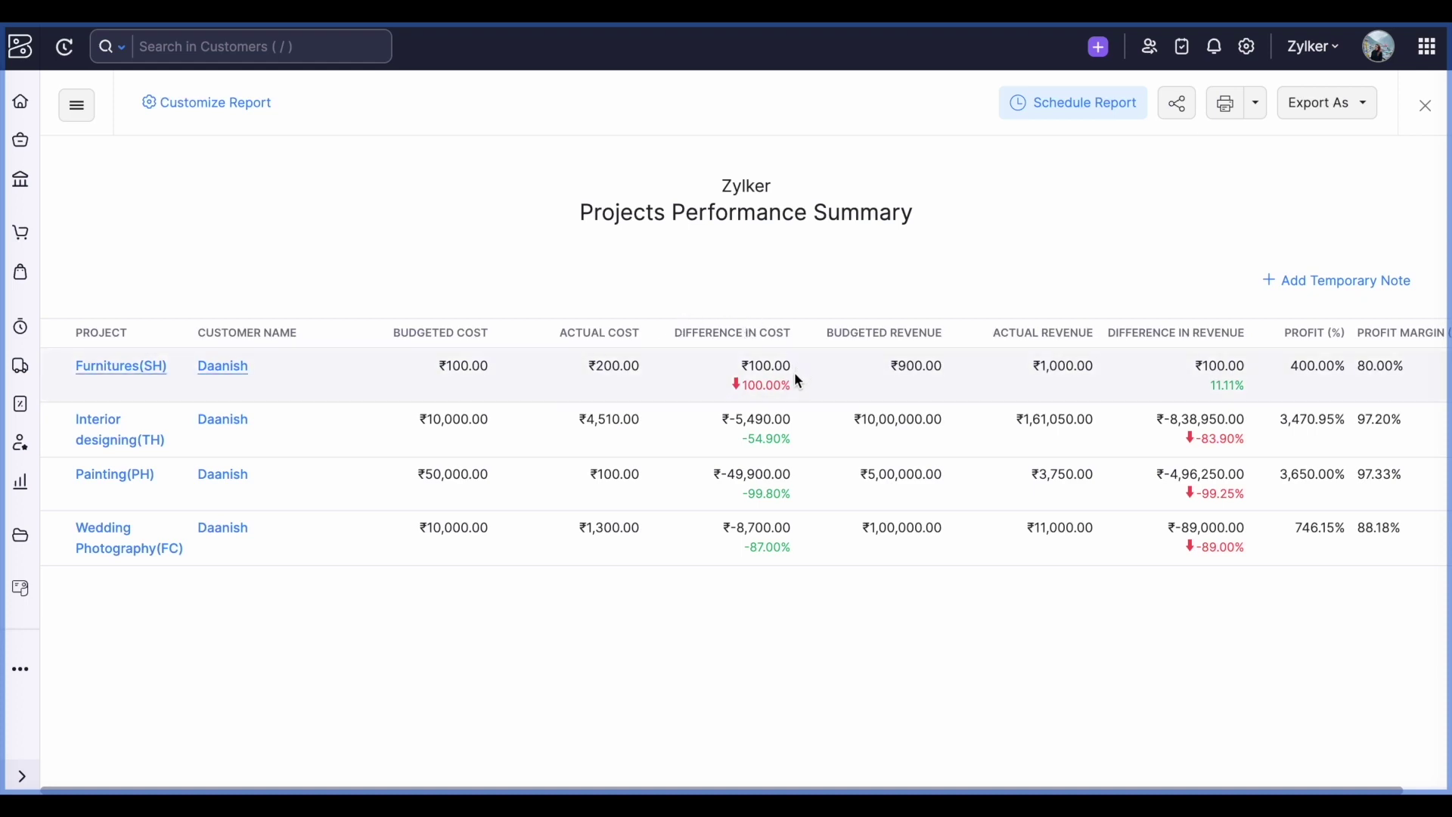
scroll(793, 383, "right", 2)
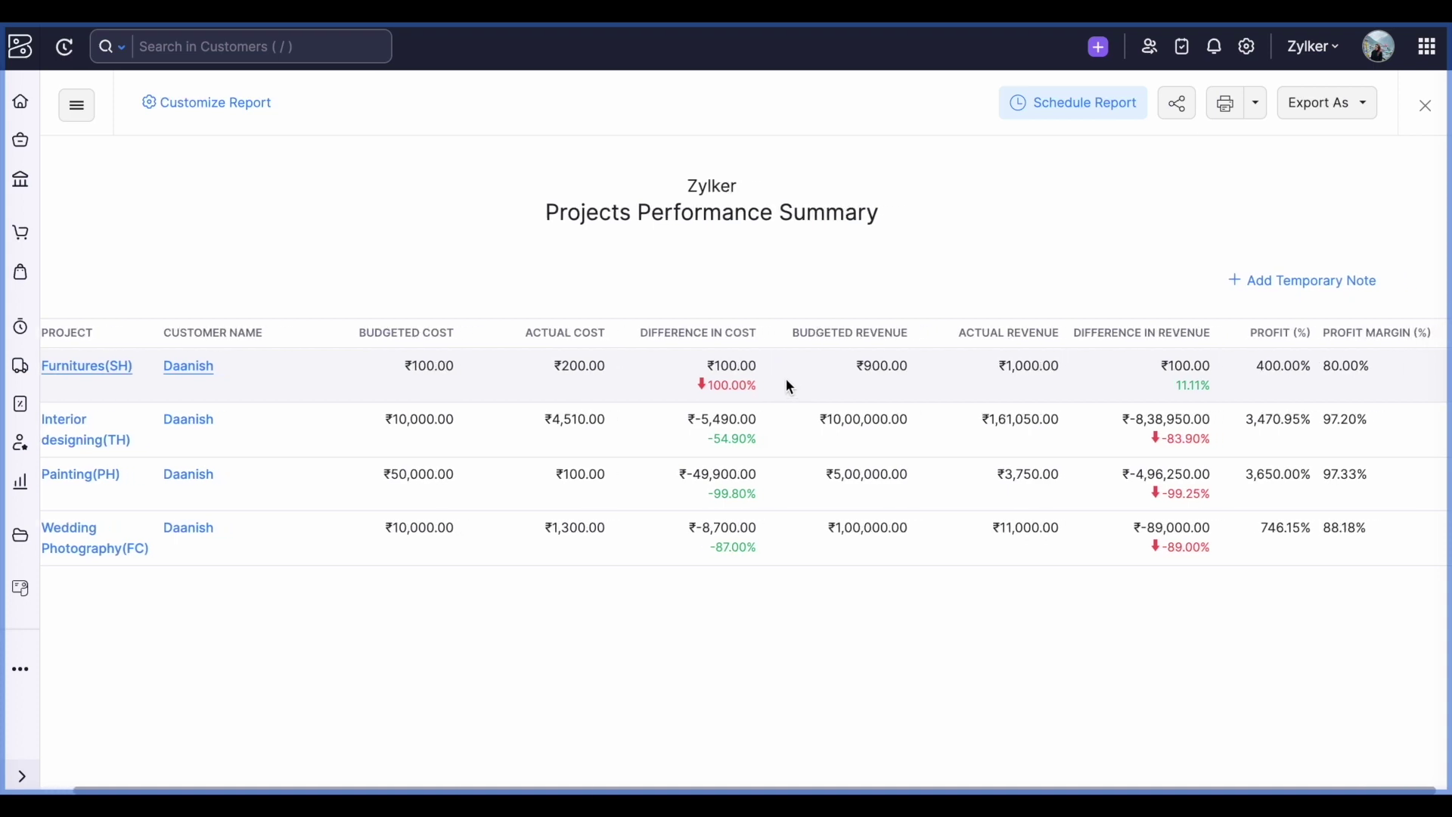
scroll(786, 381, "right", 1)
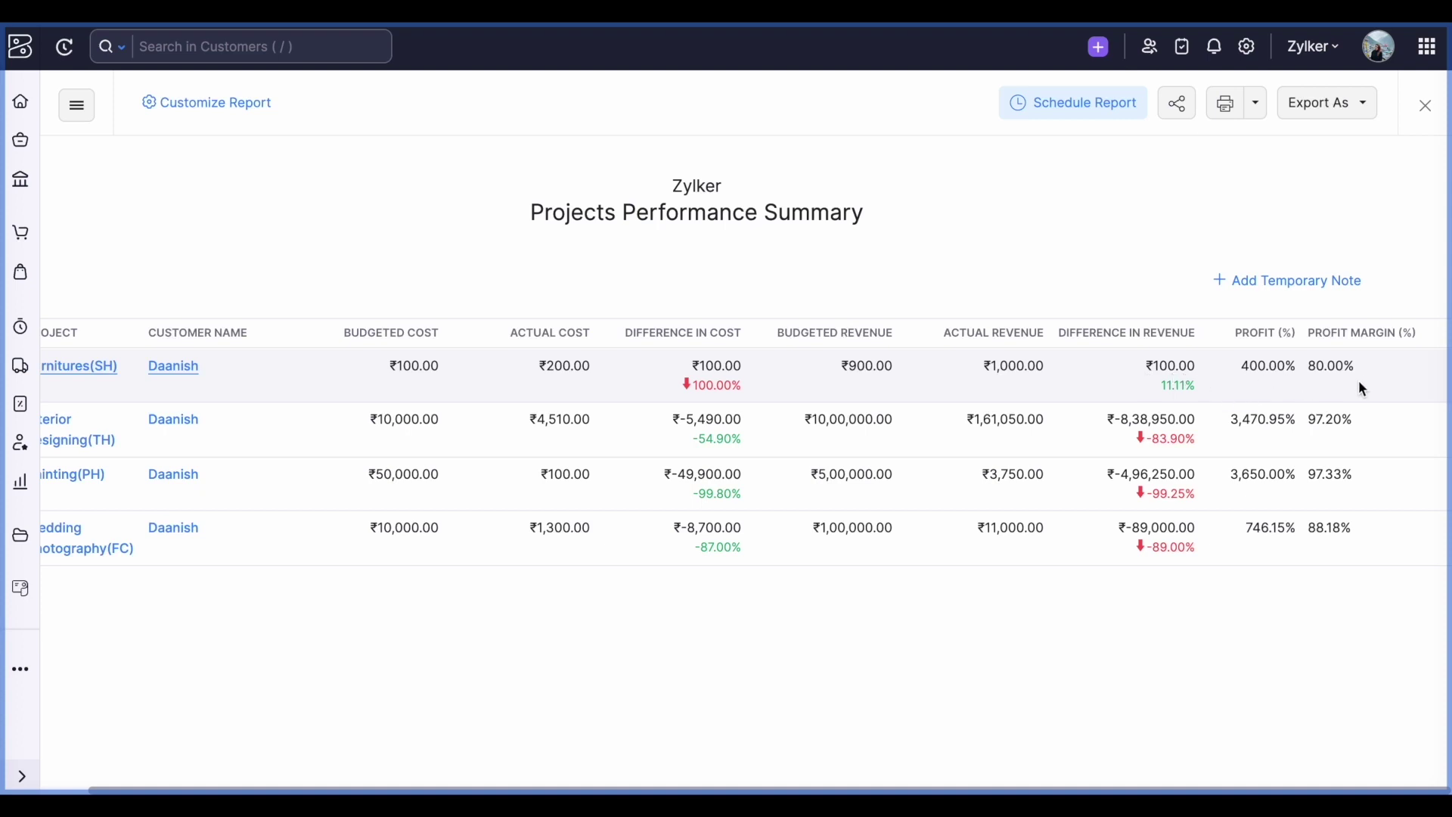
scroll(777, 323, "left", 1)
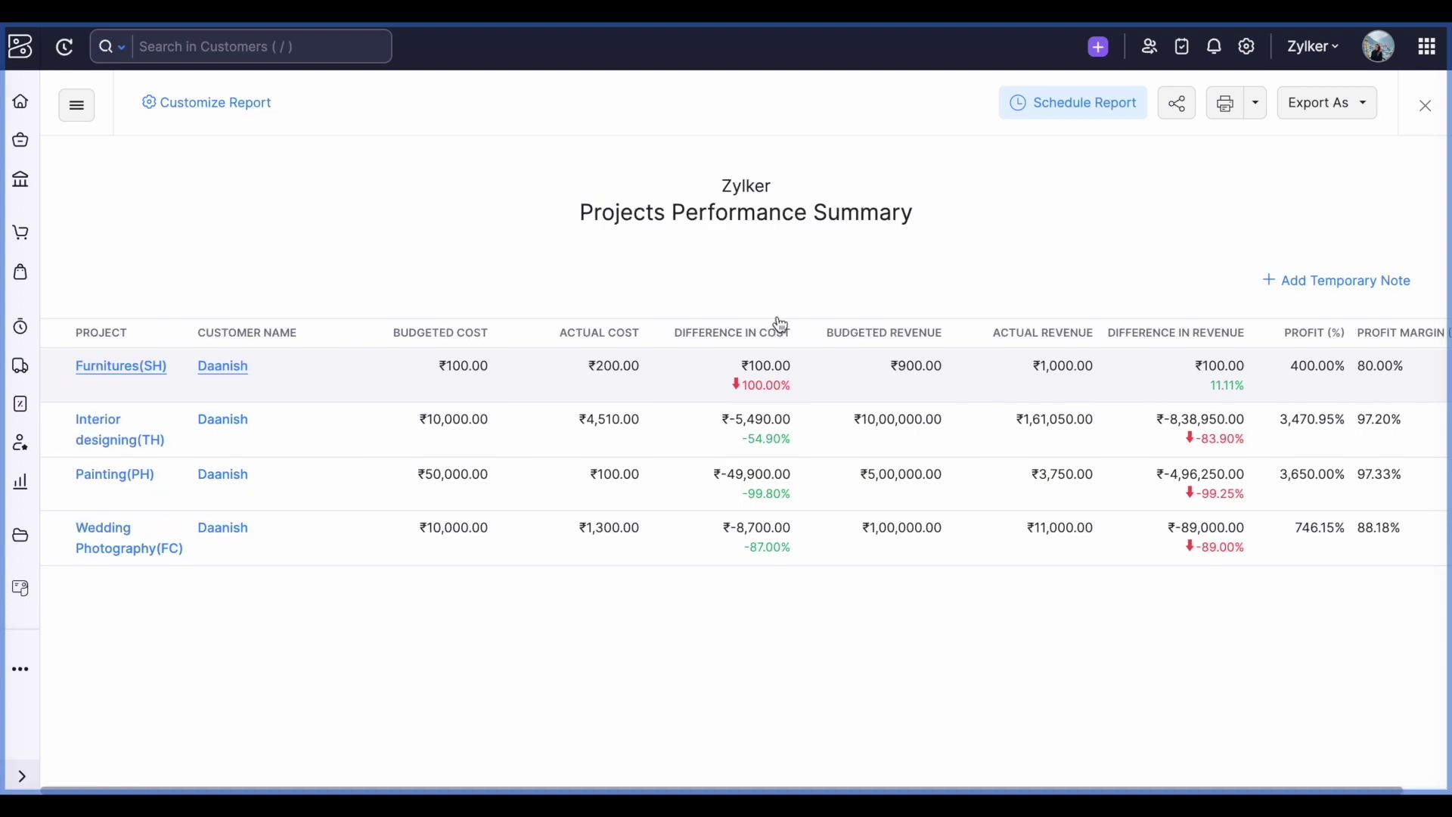
Add the Difference in Cost (%), Difference in Revenue (%) and Profit columns to the Projects Performance Summary and run it
left_click(238, 114)
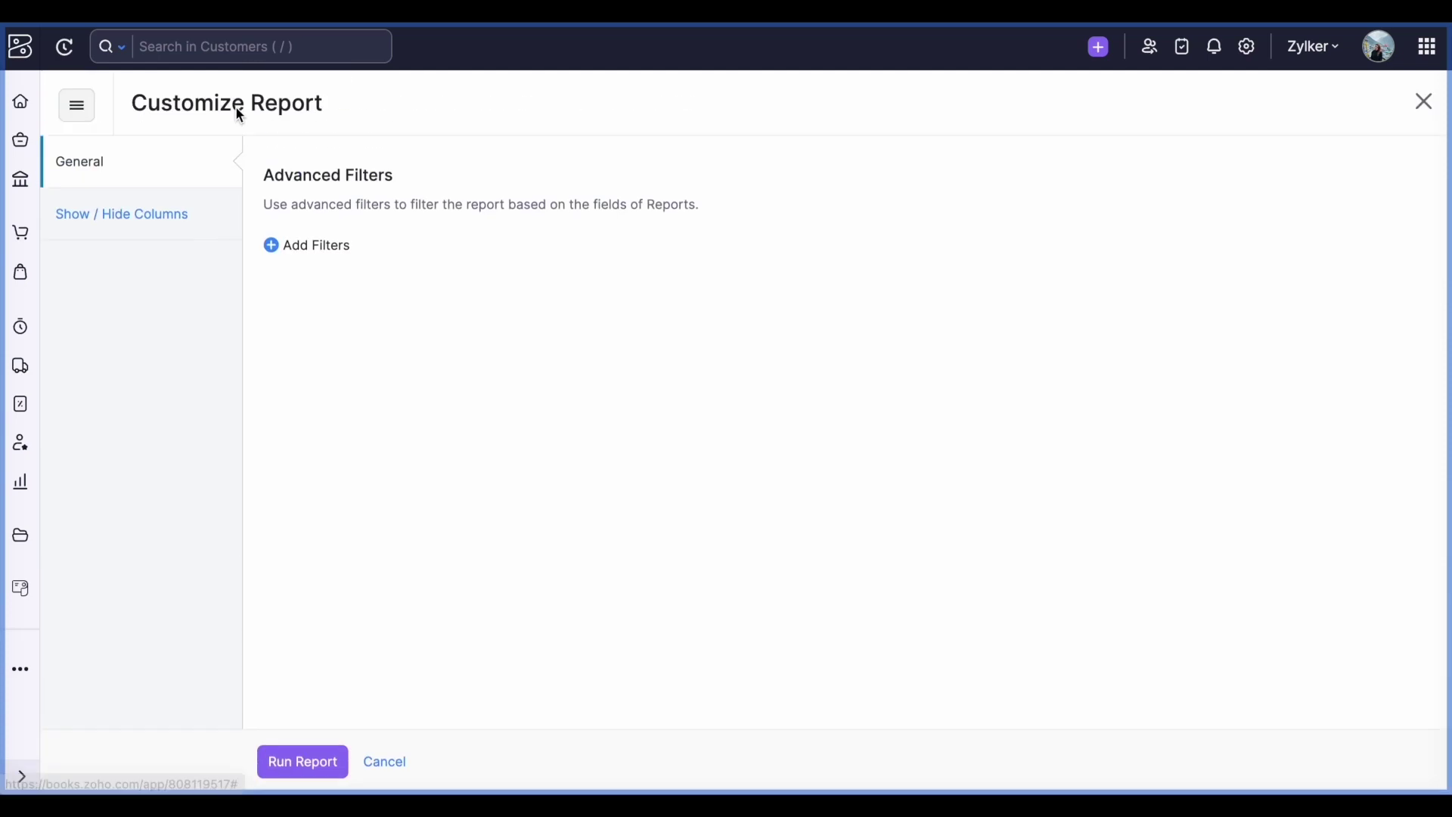
left_click(201, 218)
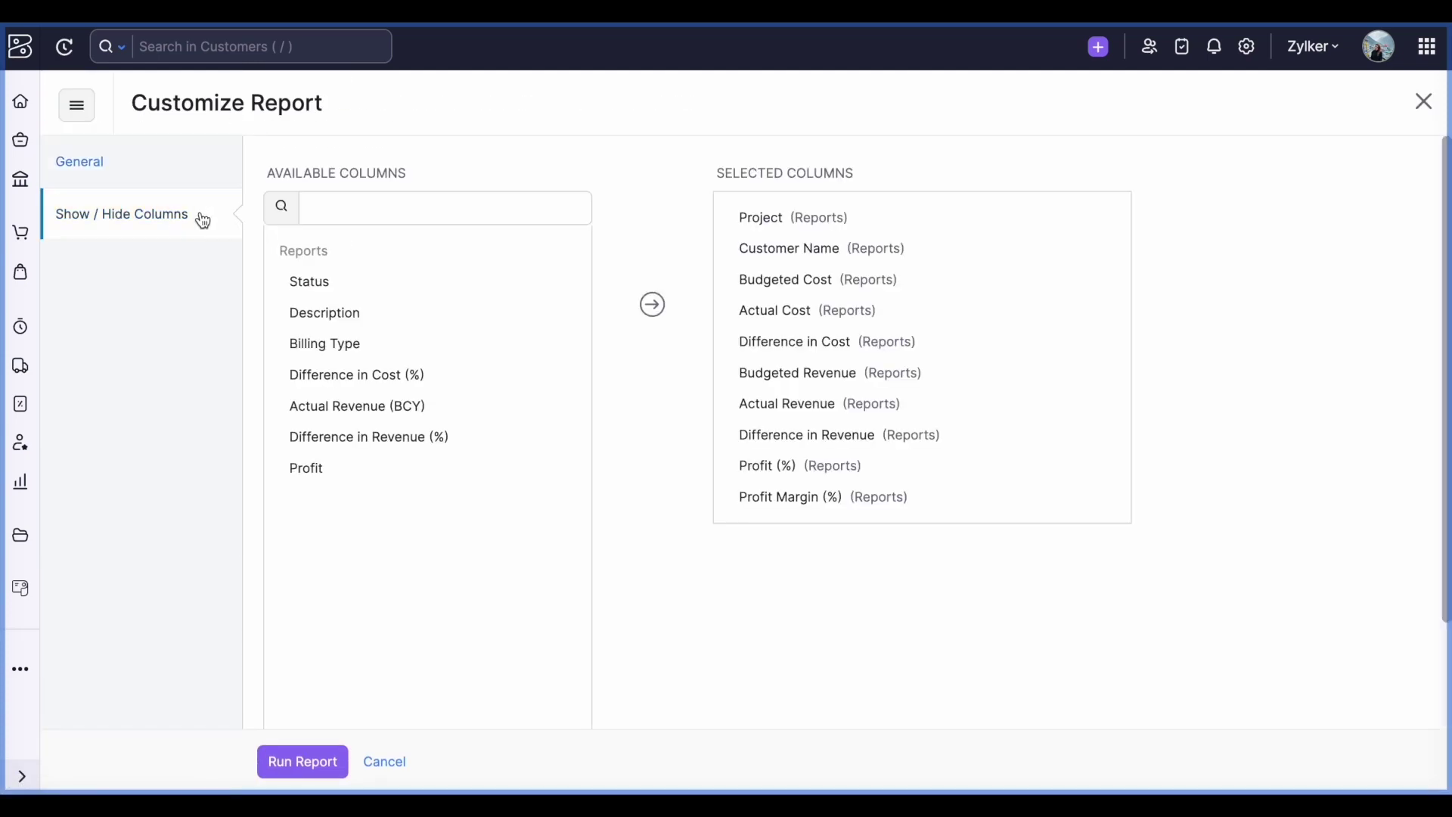
left_click(557, 375)
left_click(559, 406)
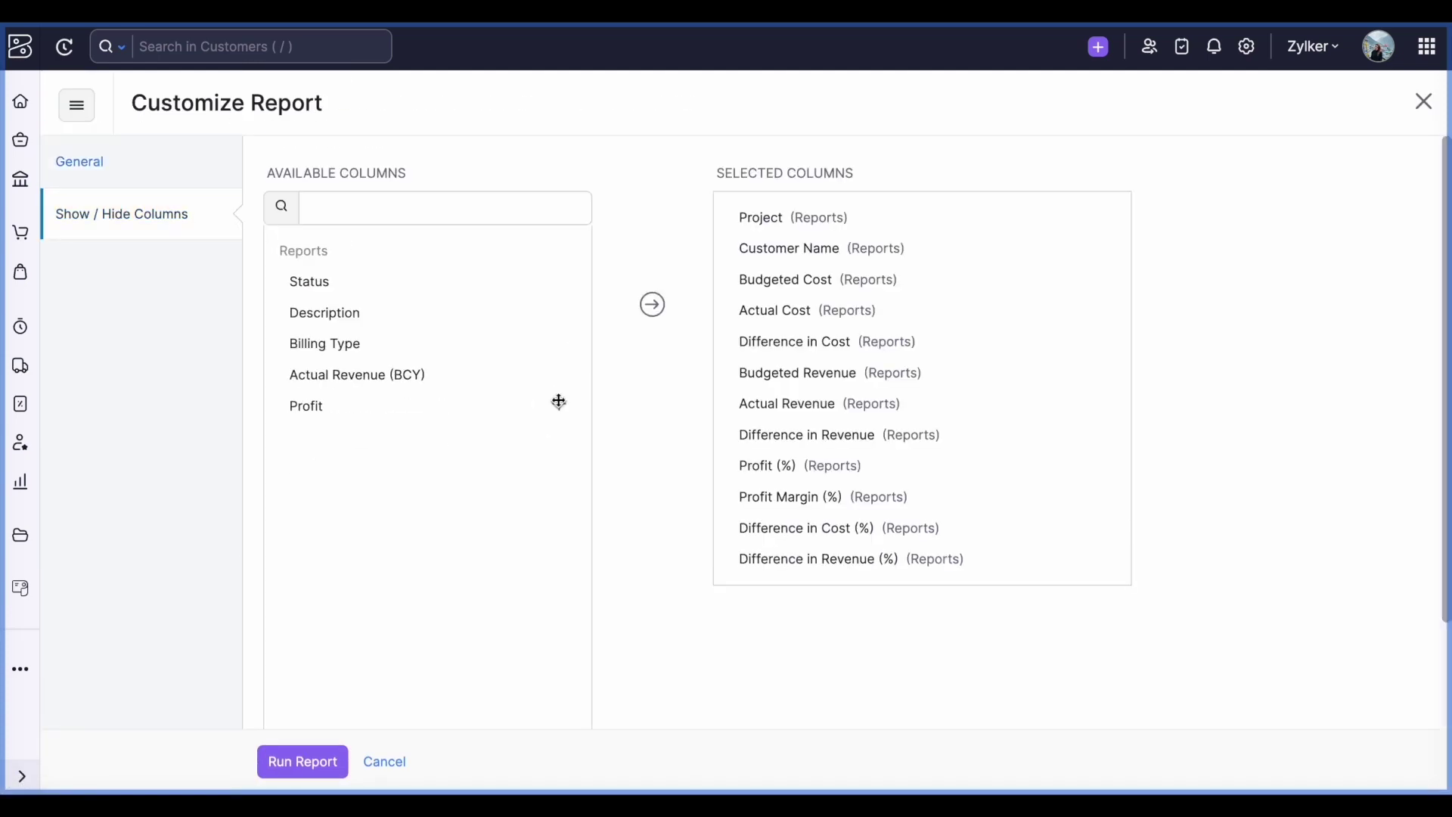
left_click(560, 406)
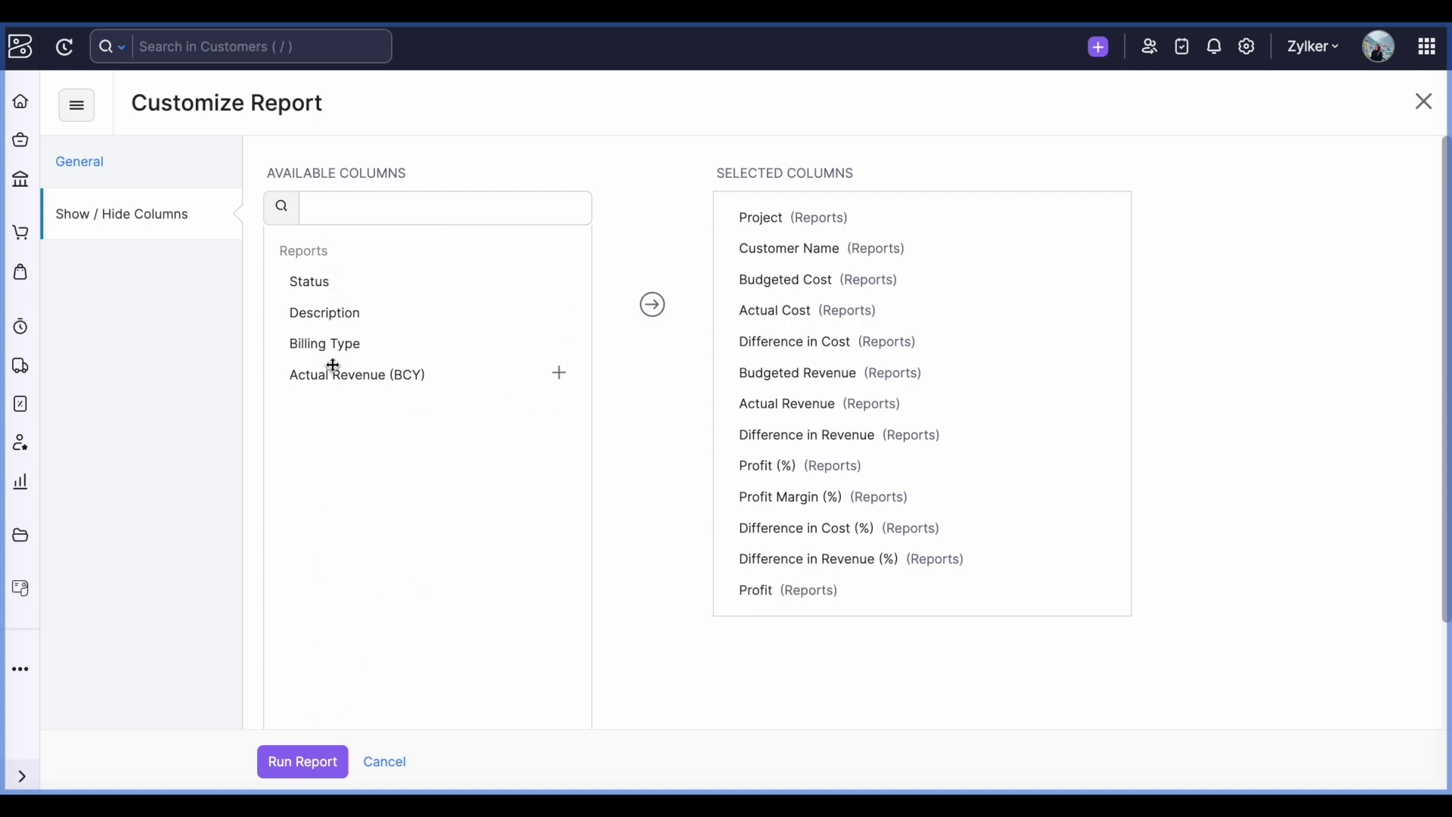
left_click(307, 763)
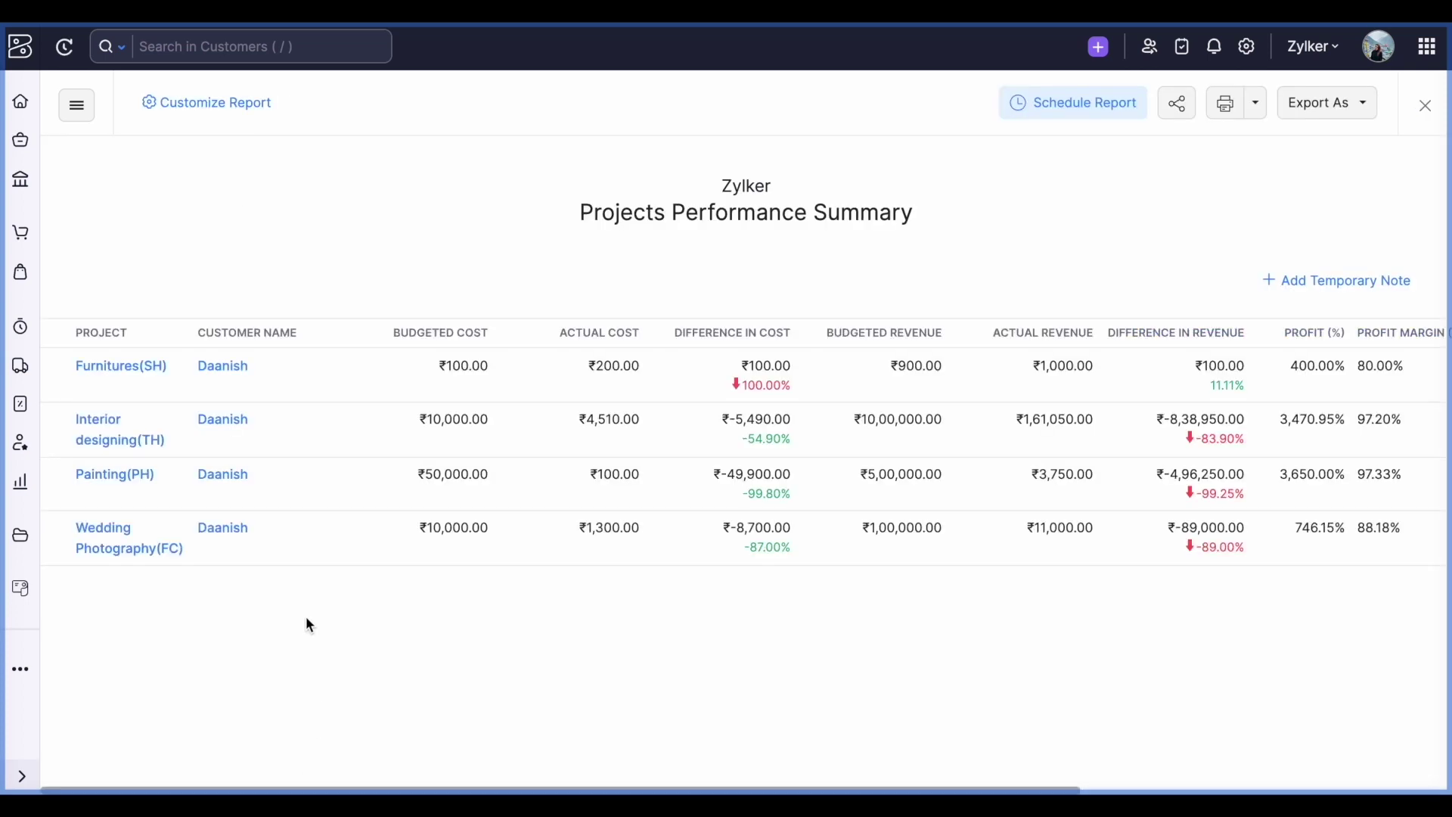
View the fields available for advanced filters on the Projects Performance Summary, and leave the customization without applying a filter
left_click(225, 105)
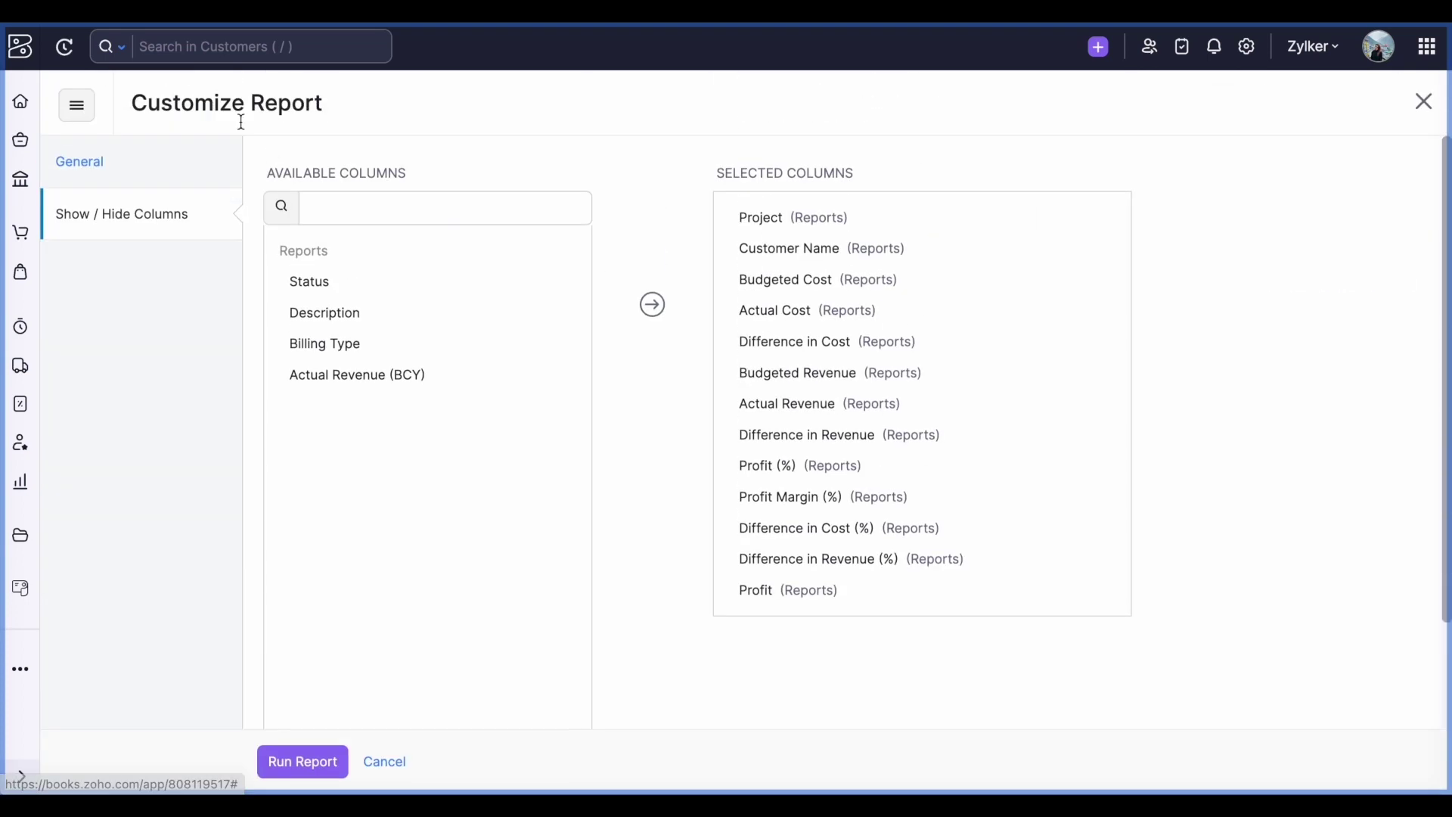
left_click(201, 182)
left_click(350, 245)
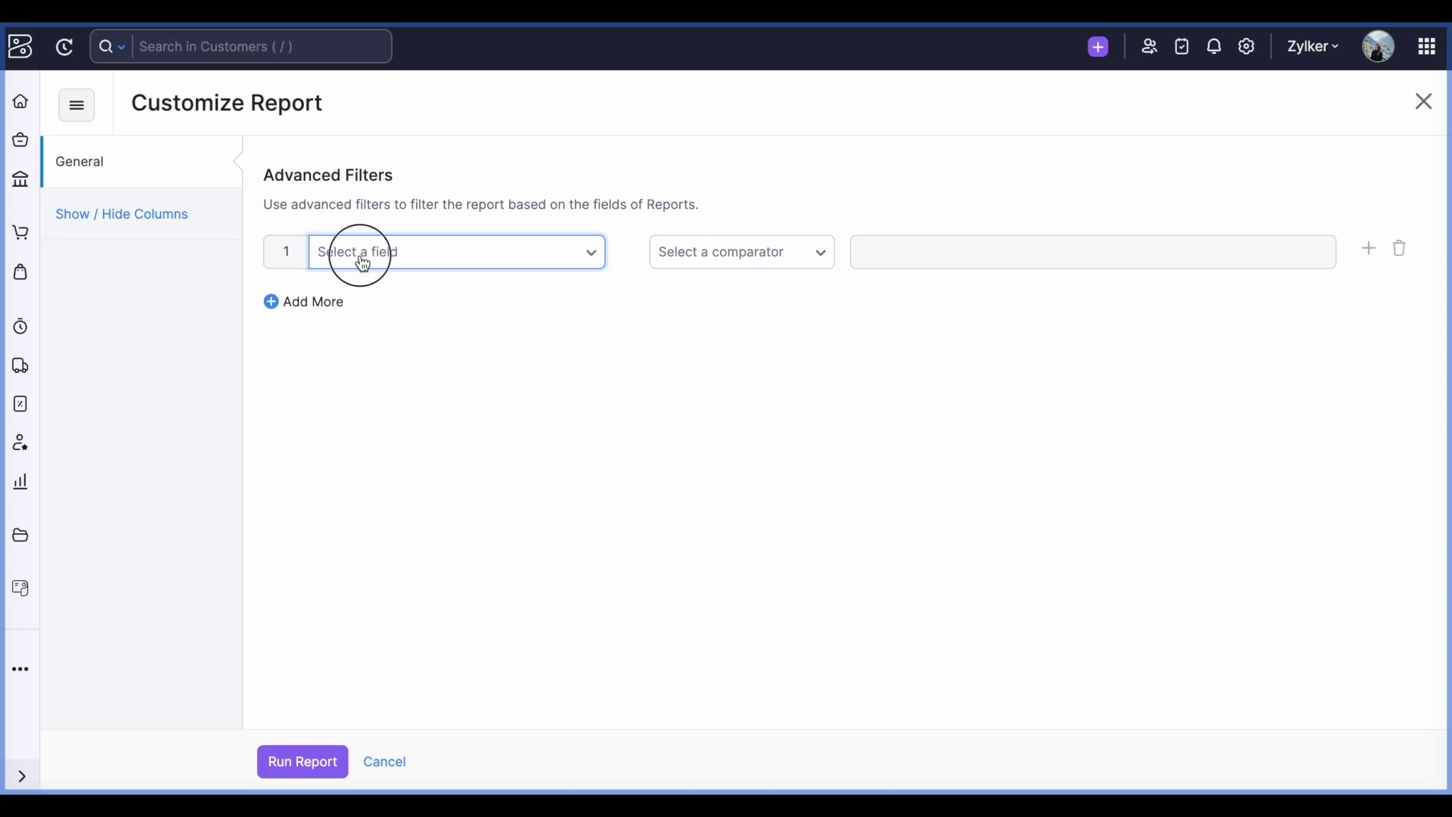
left_click(359, 254)
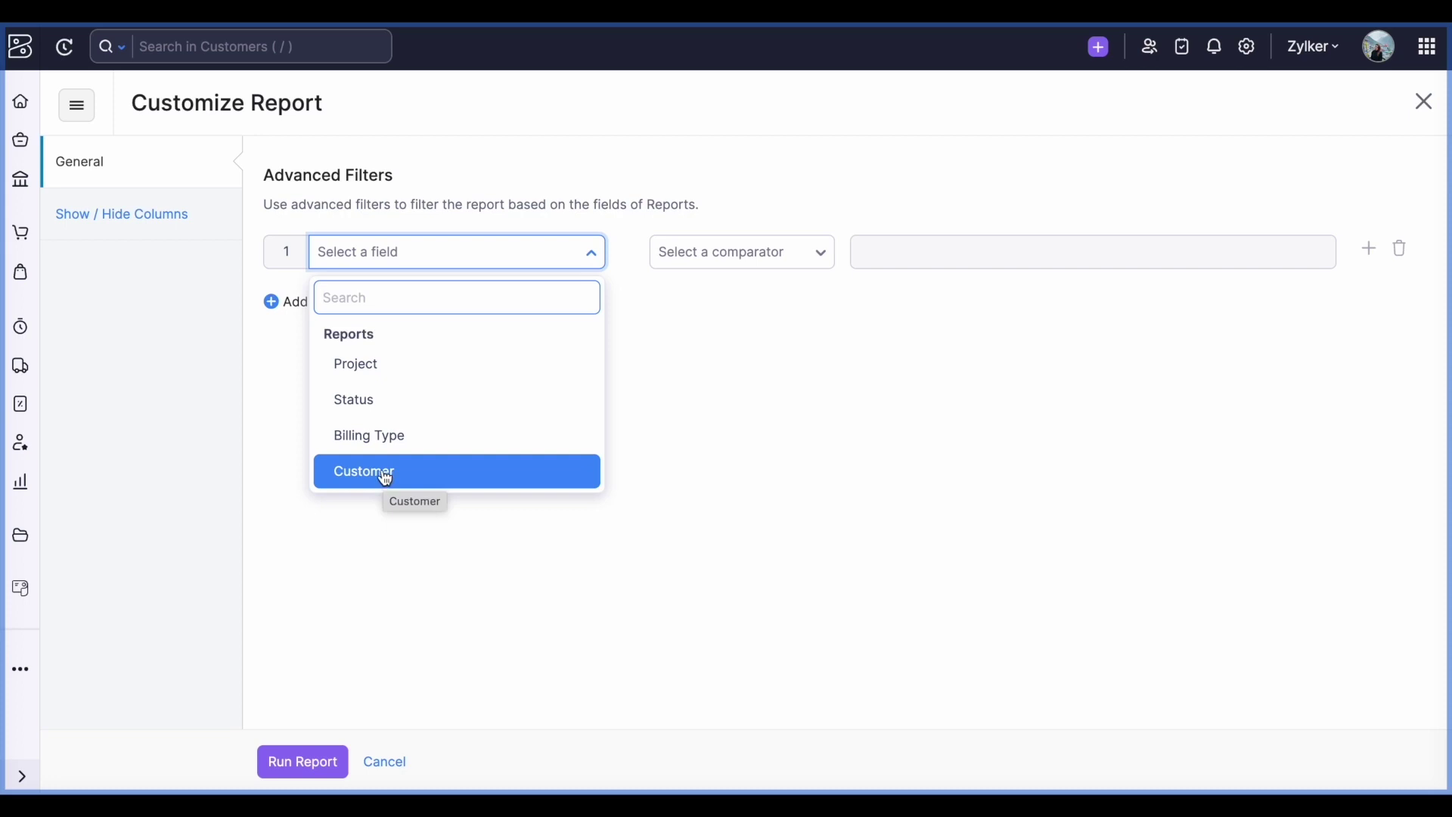
left_click(380, 757)
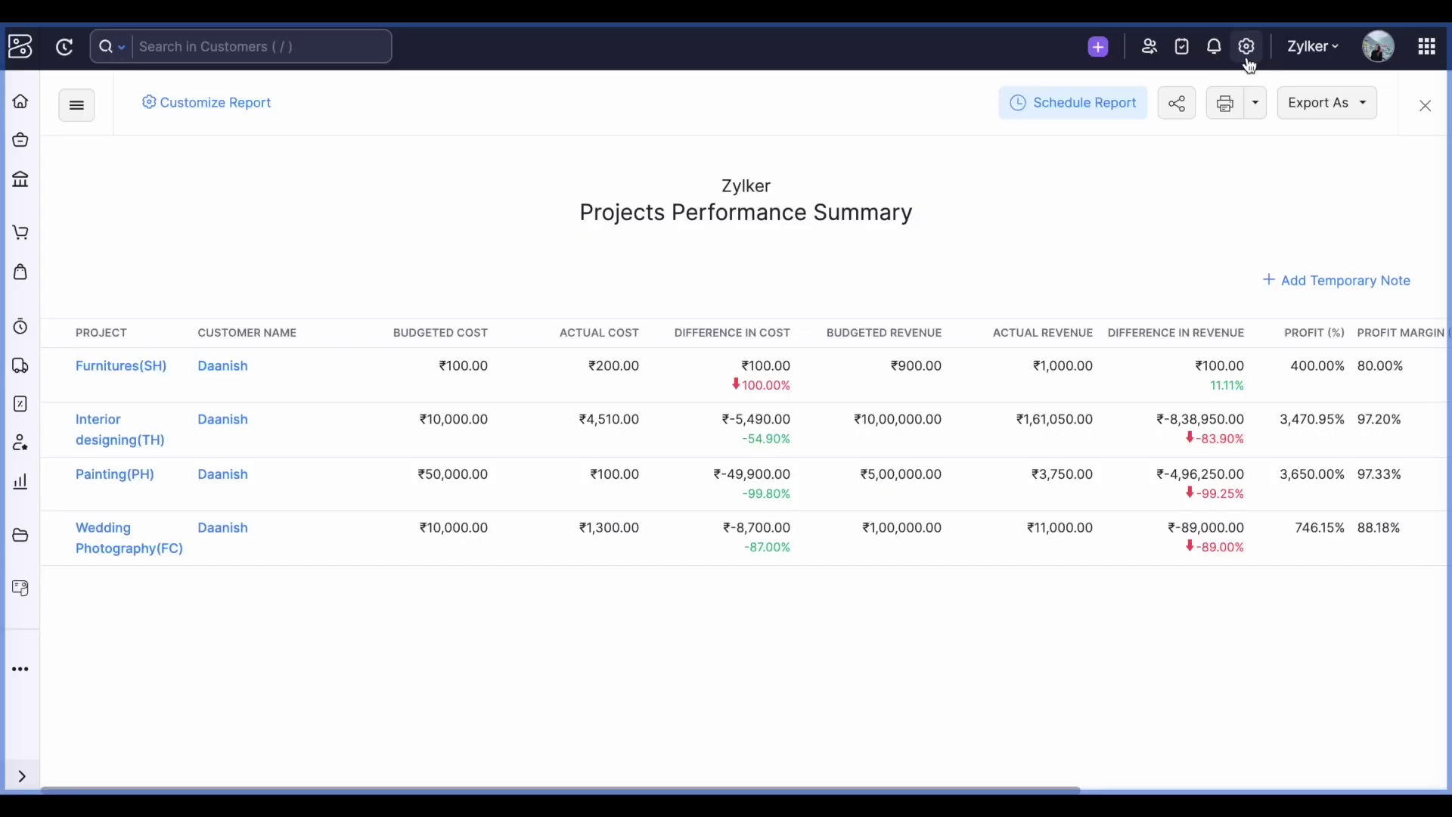
Go to the PDF template settings and open the invoice Spreadsheet Template in the template editor
left_click(1247, 46)
scroll(660, 582, "down", 7)
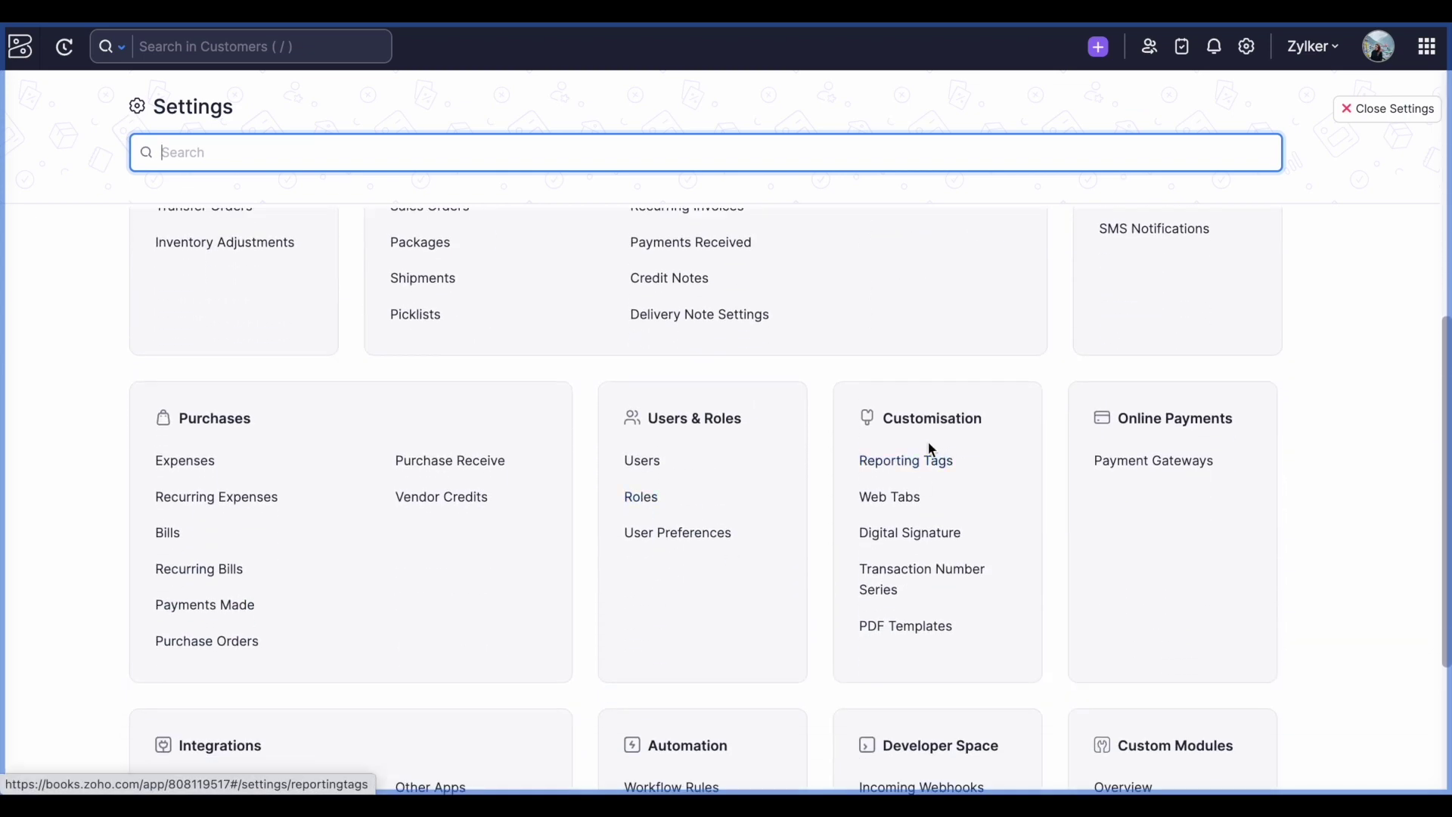
left_click(907, 627)
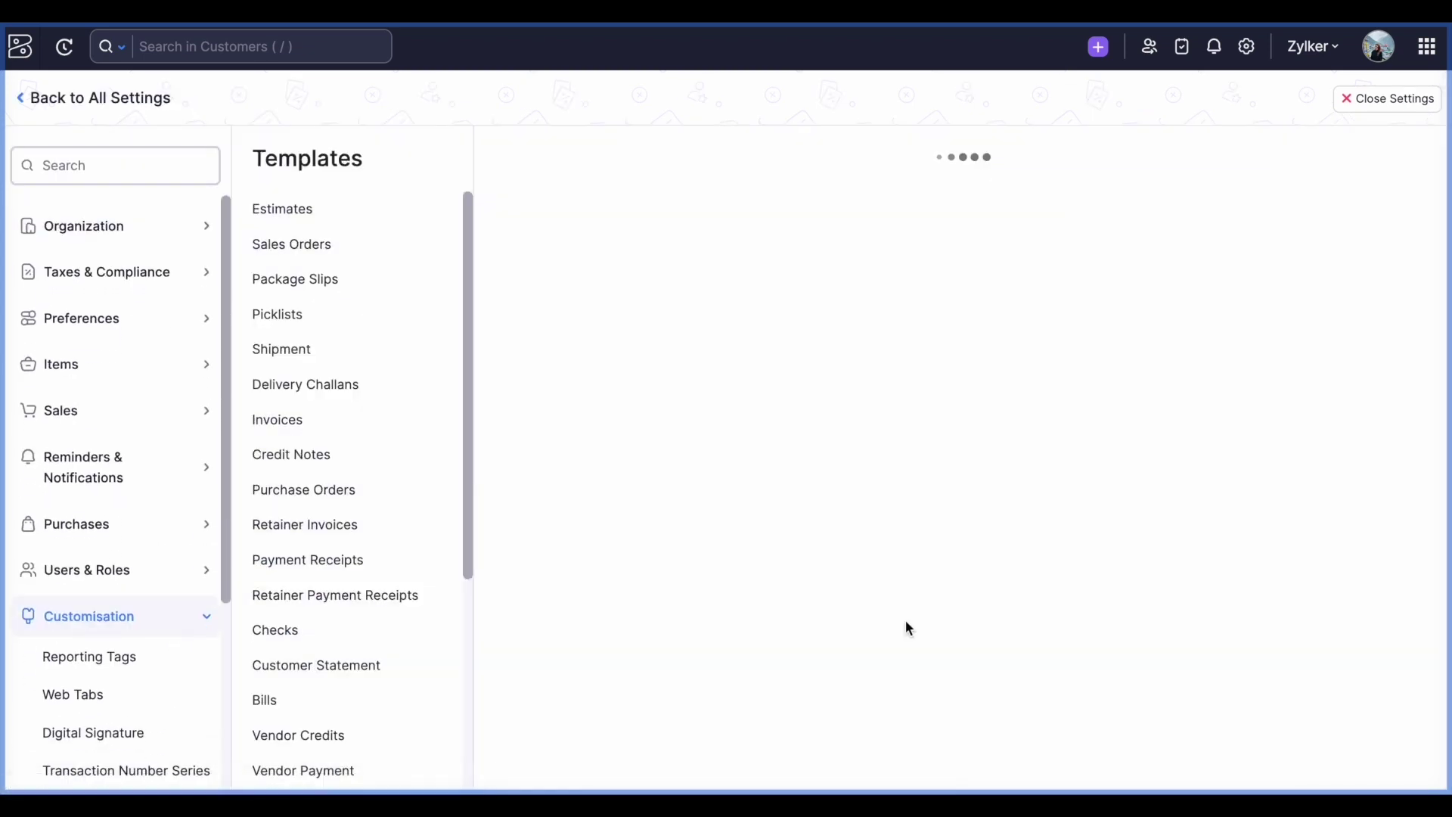
mouse_move(693, 546)
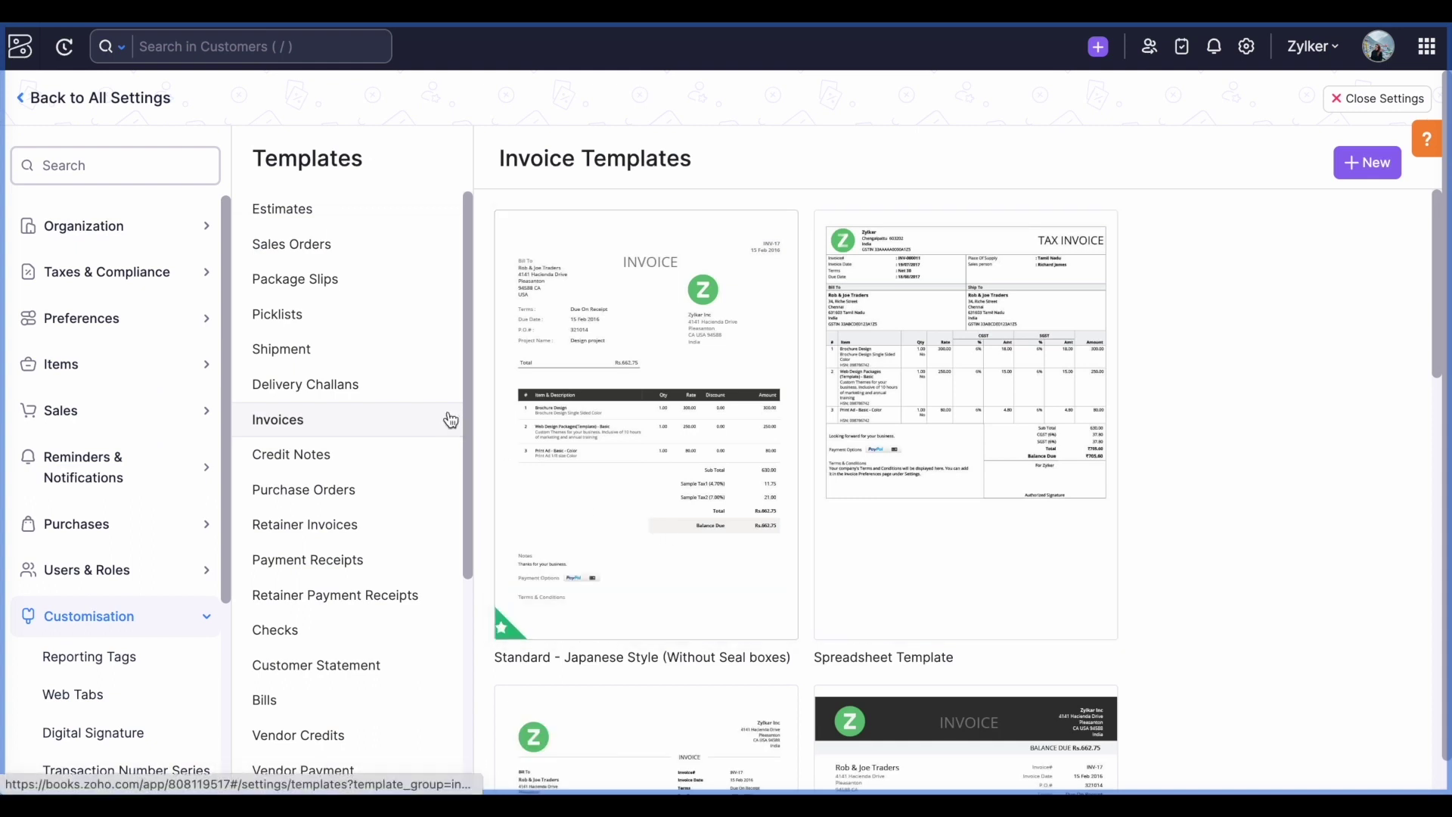
scroll(758, 548, "down", 2)
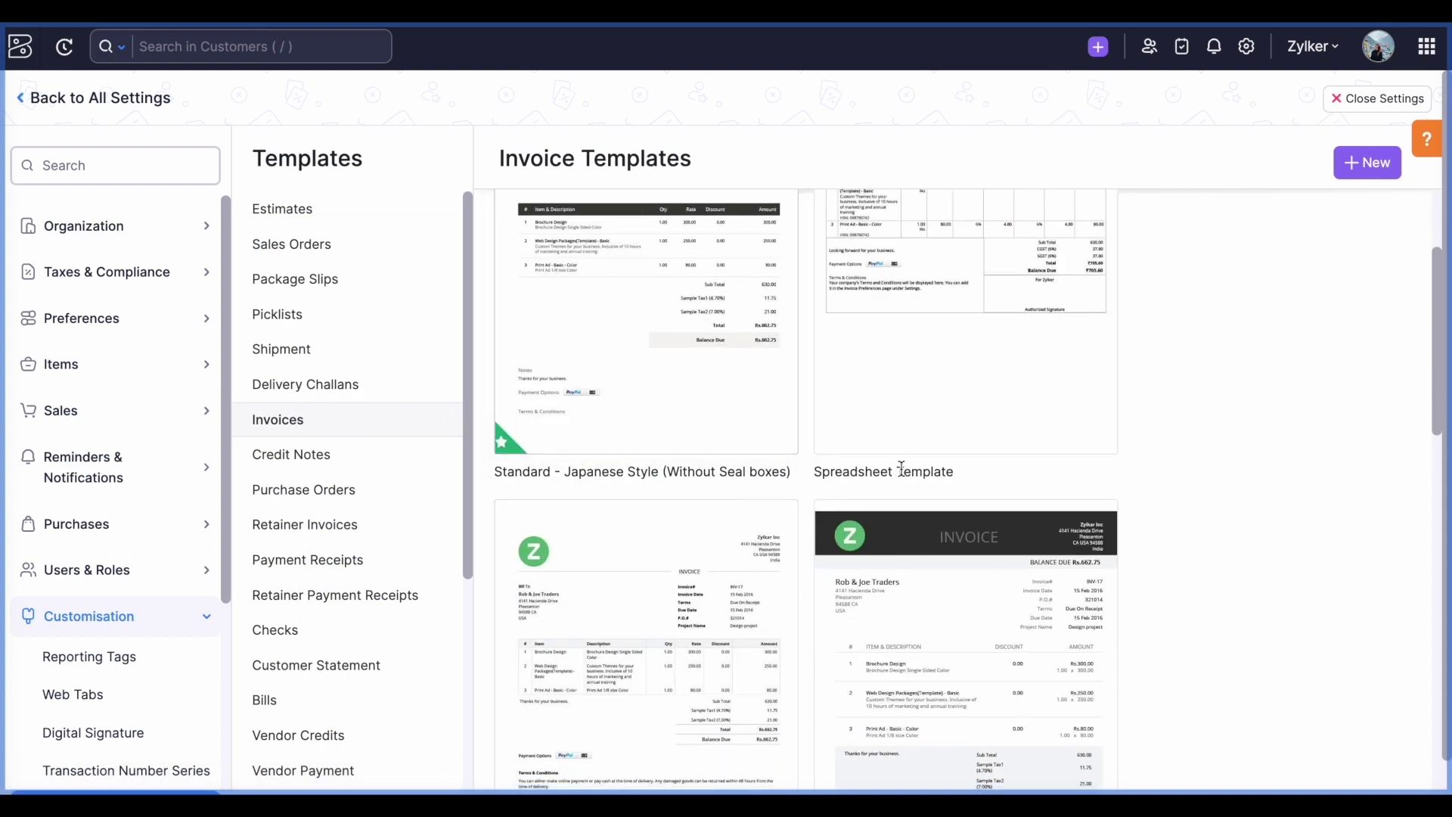
left_click(938, 421)
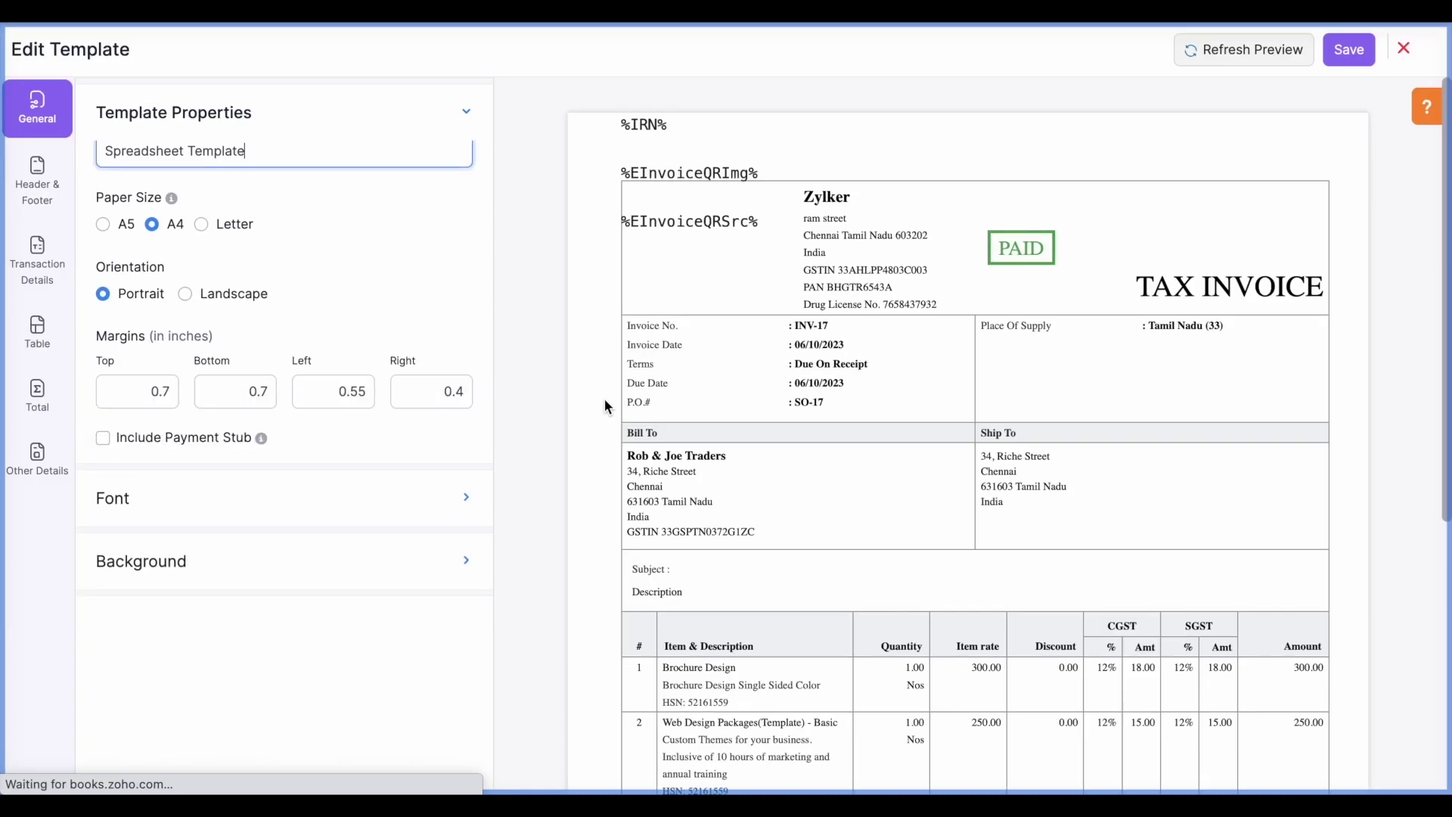
Review the template's organization and customer details, including its billing address format, and close the format dialog
left_click(37, 260)
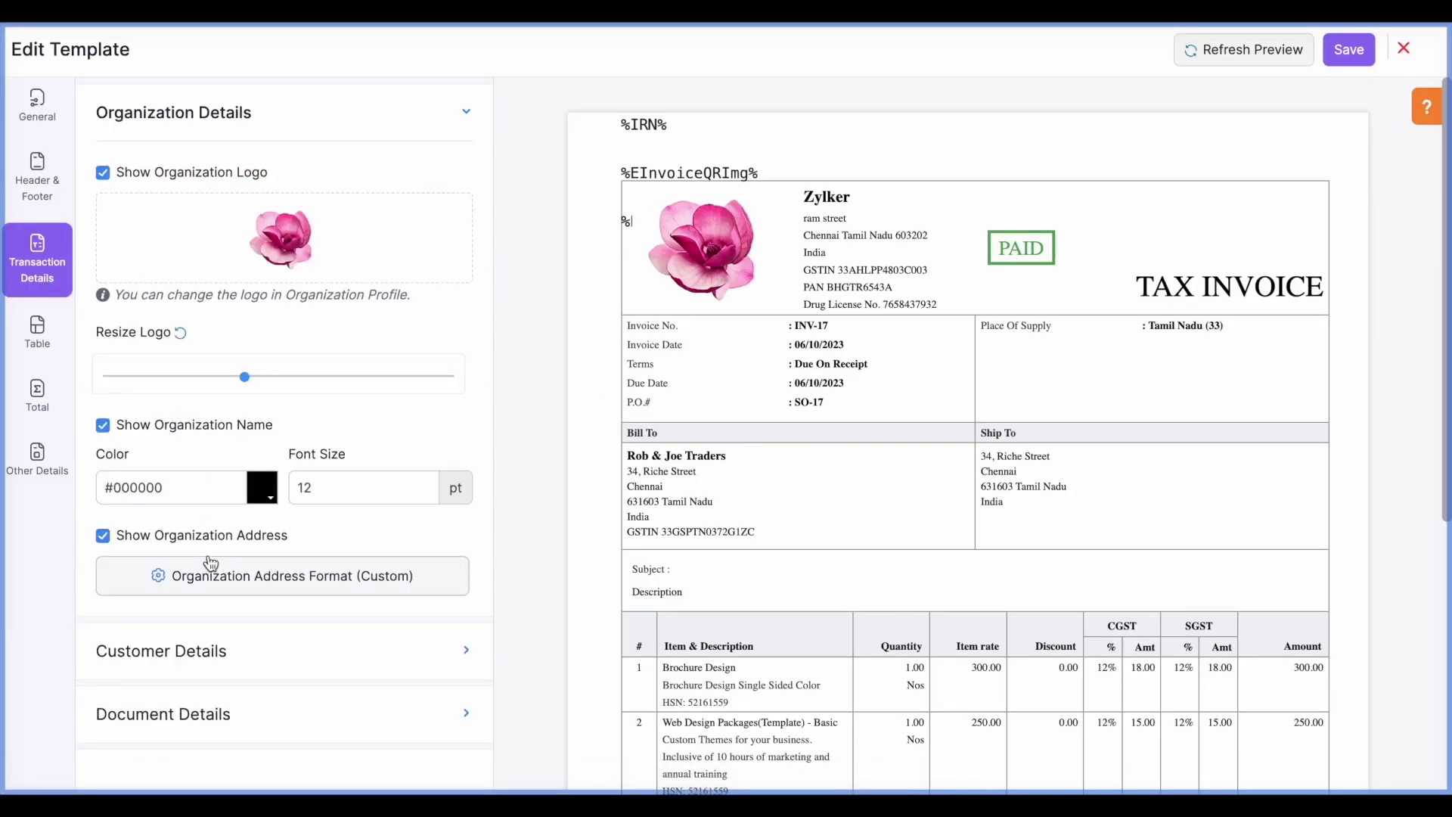
left_click(243, 648)
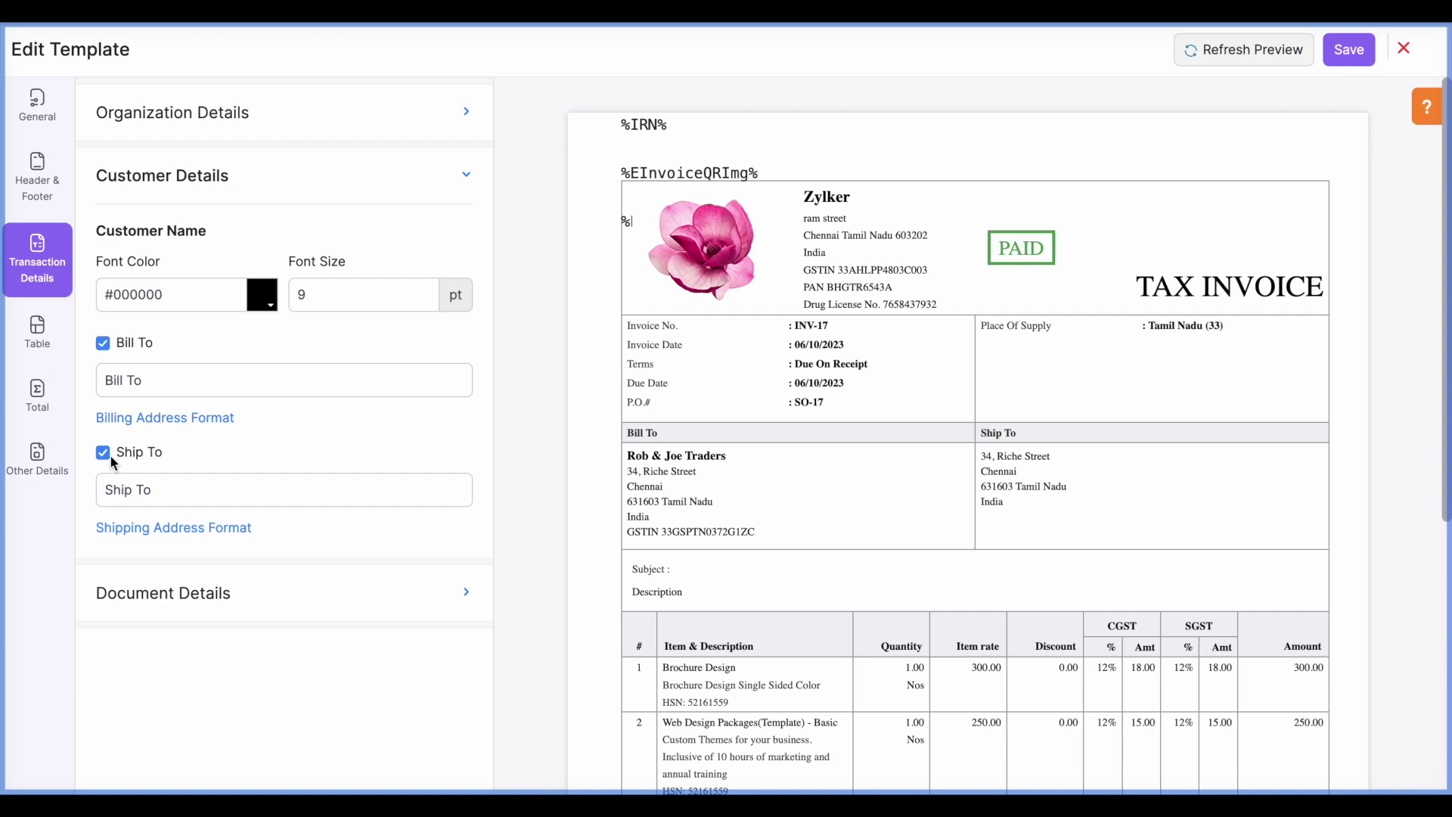
left_click(193, 418)
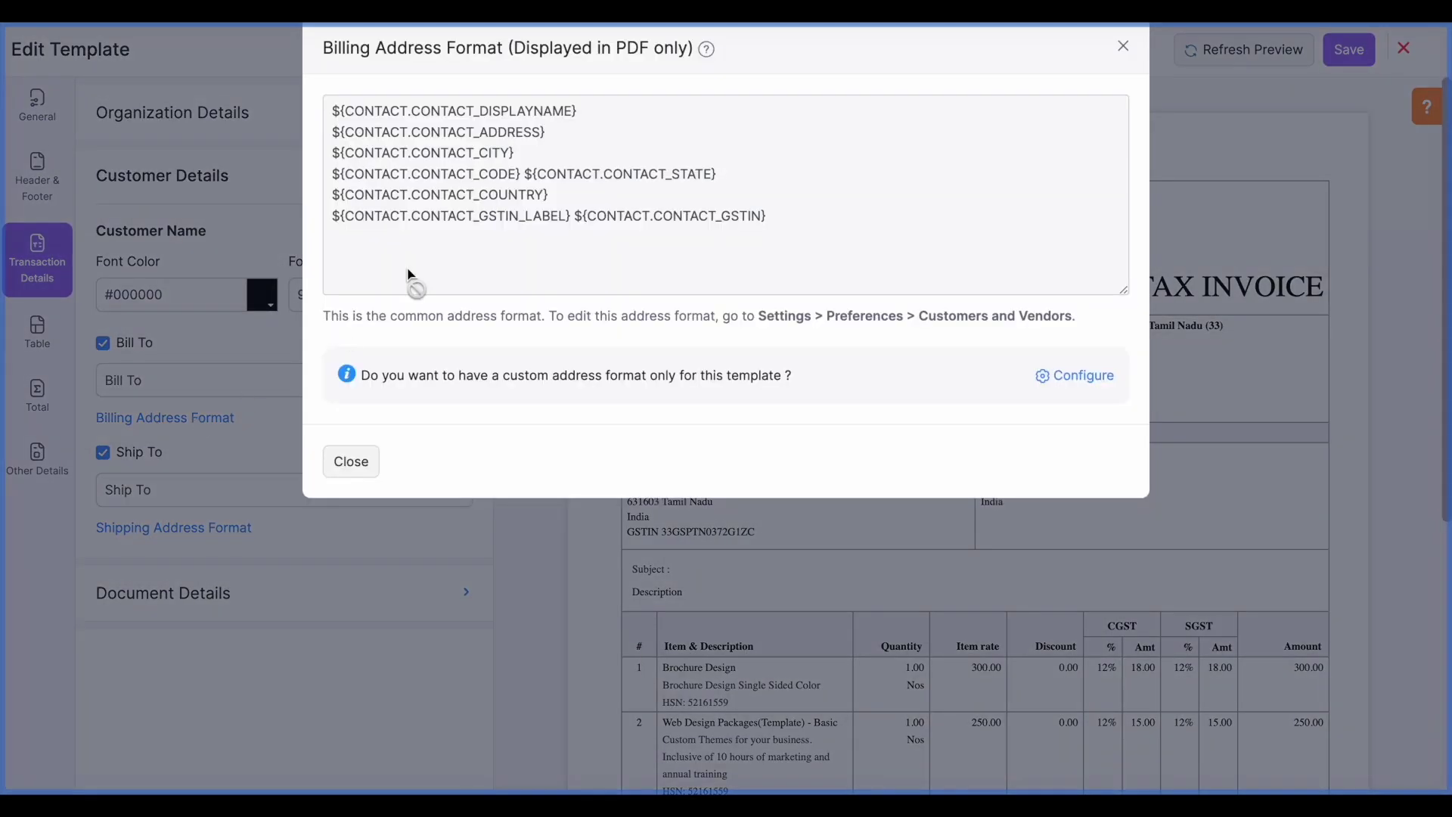
left_click(1125, 49)
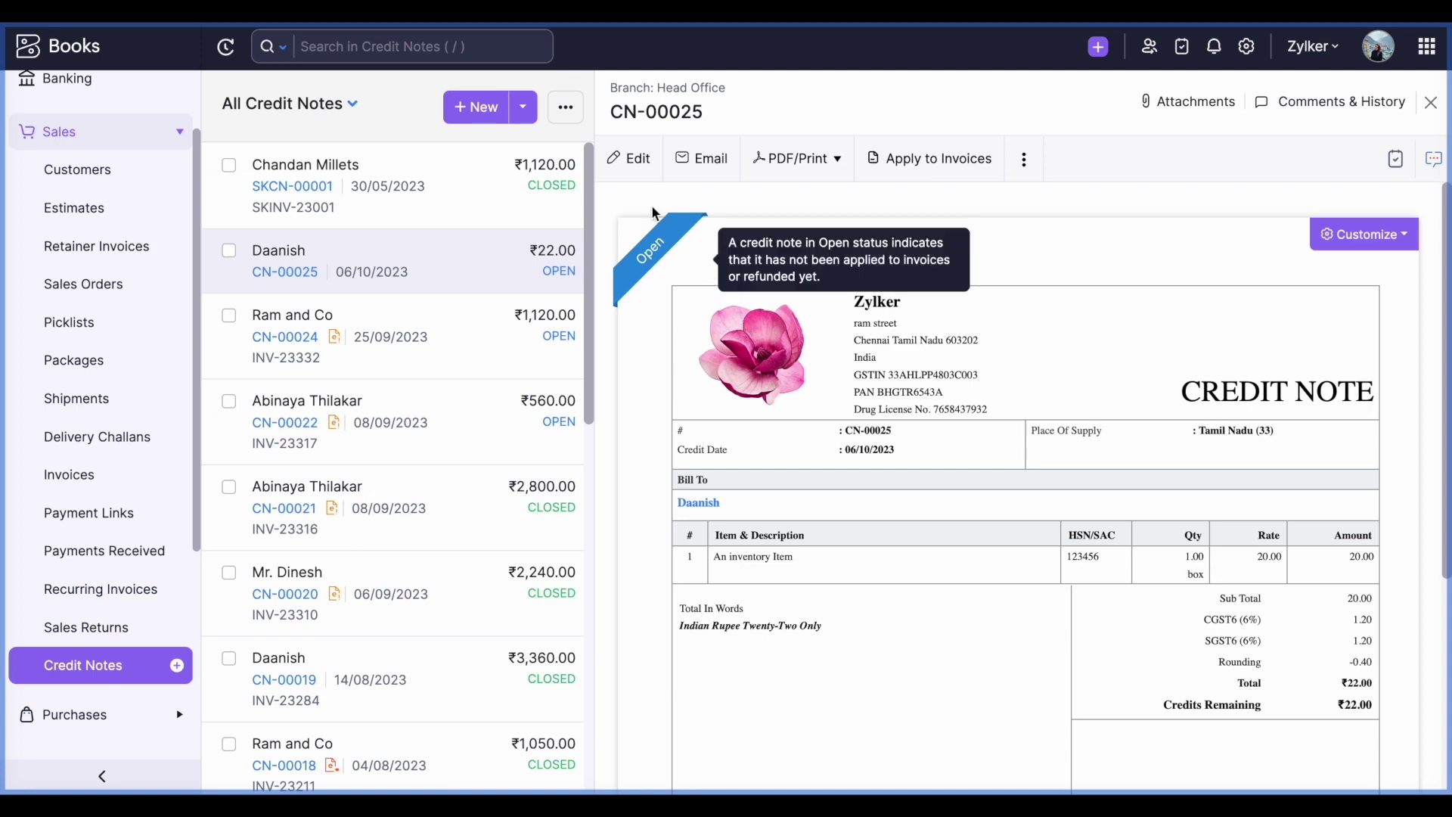
Open the selected credit note for editing and show the additional information of its inventory item line
left_click(638, 160)
scroll(819, 472, "down", 9)
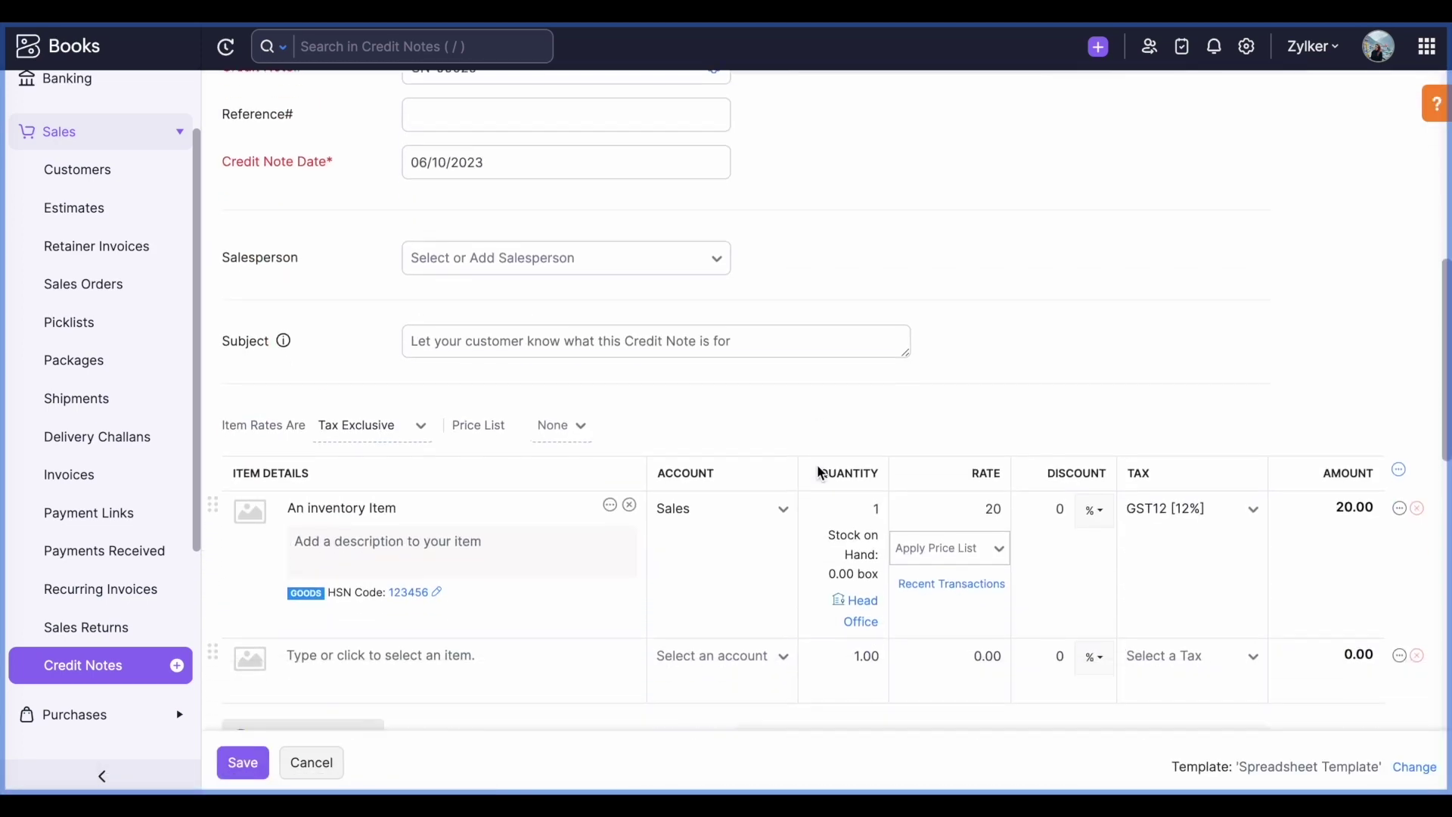
scroll(819, 472, "down", 2)
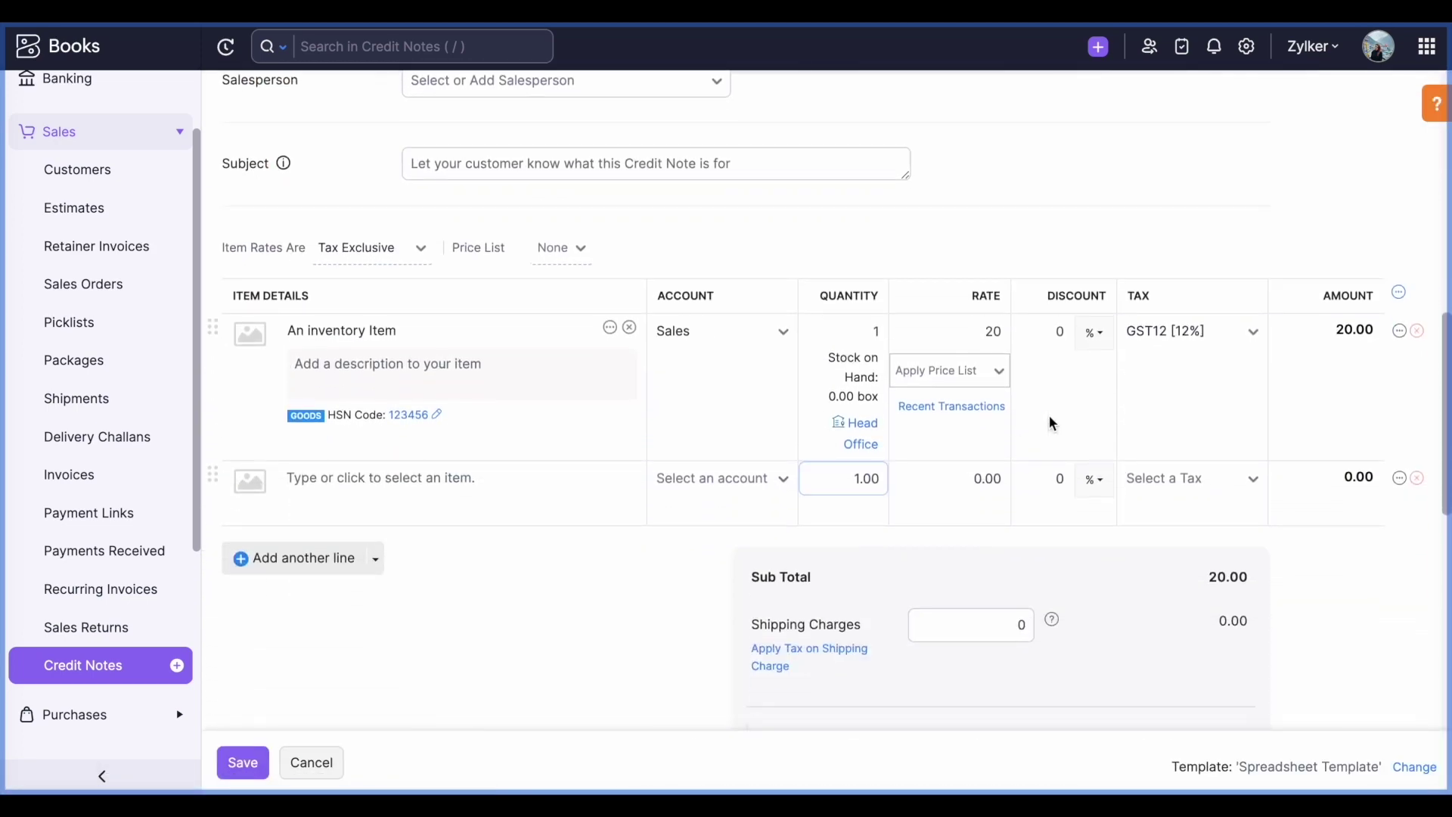
left_click(1399, 332)
left_click(1390, 366)
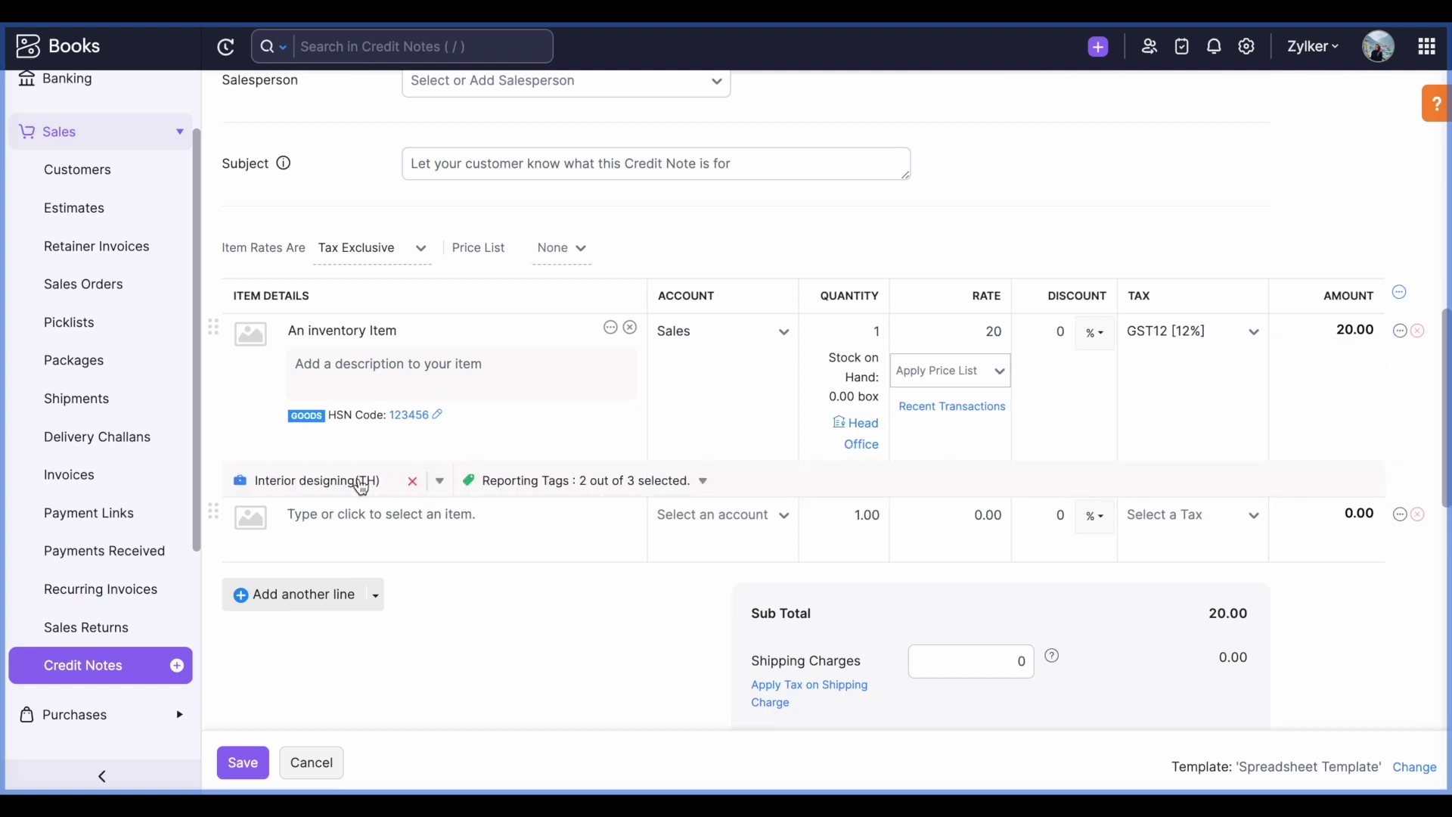
Clear the item line's project, associate it with Interior designing(TH) again, and save the credit note
left_click(413, 484)
left_click(376, 488)
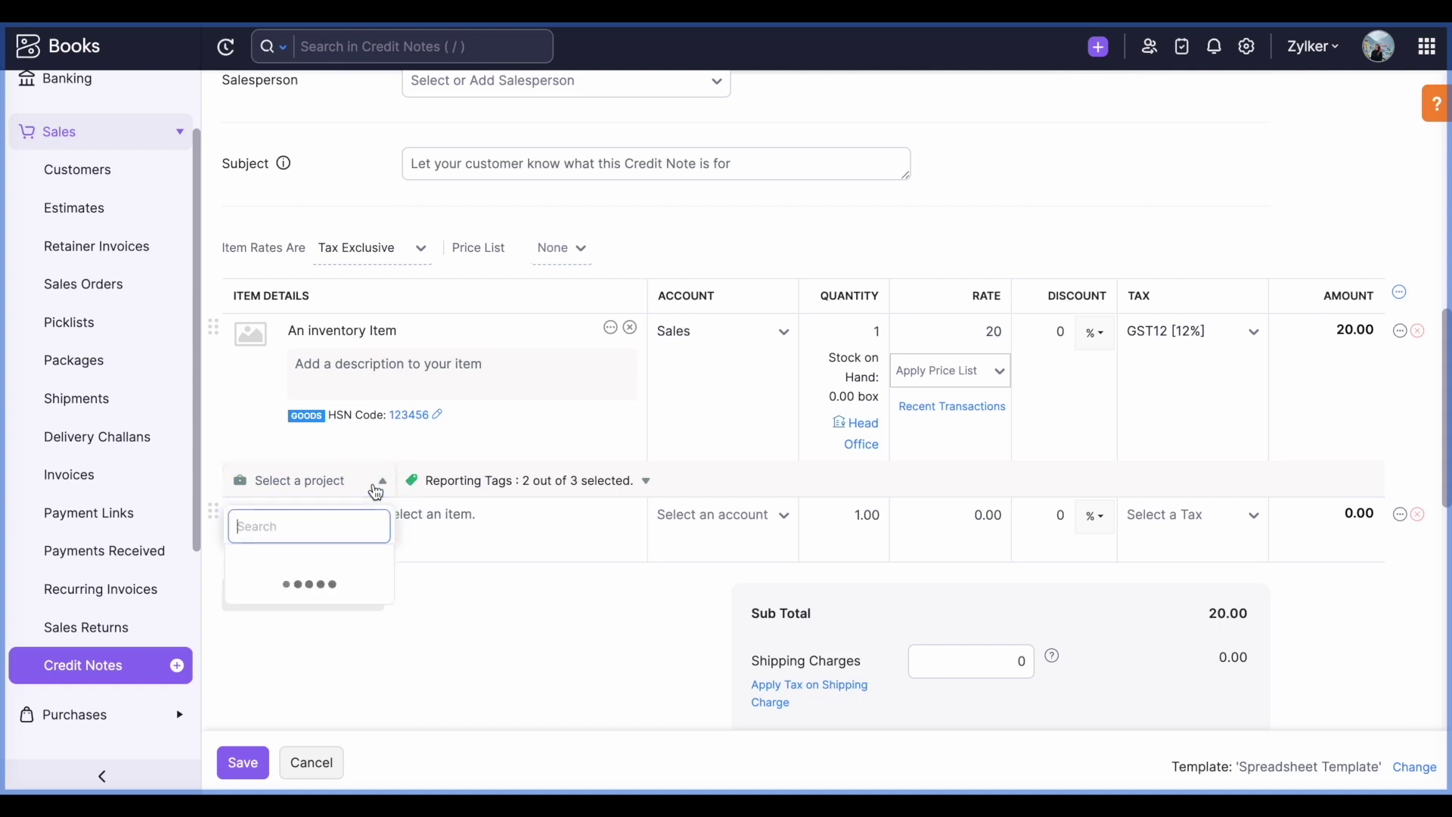
left_click(338, 597)
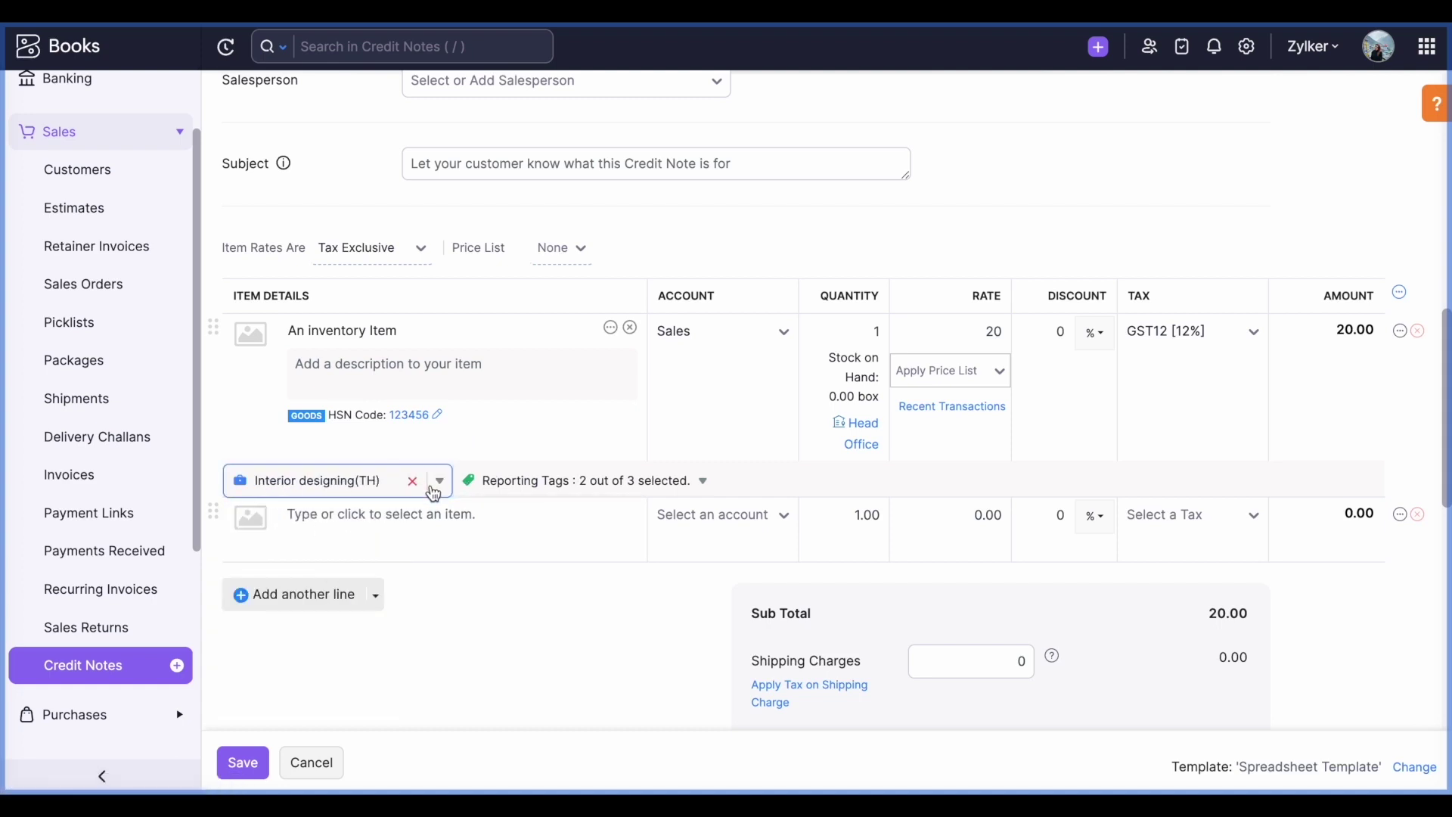
left_click(258, 766)
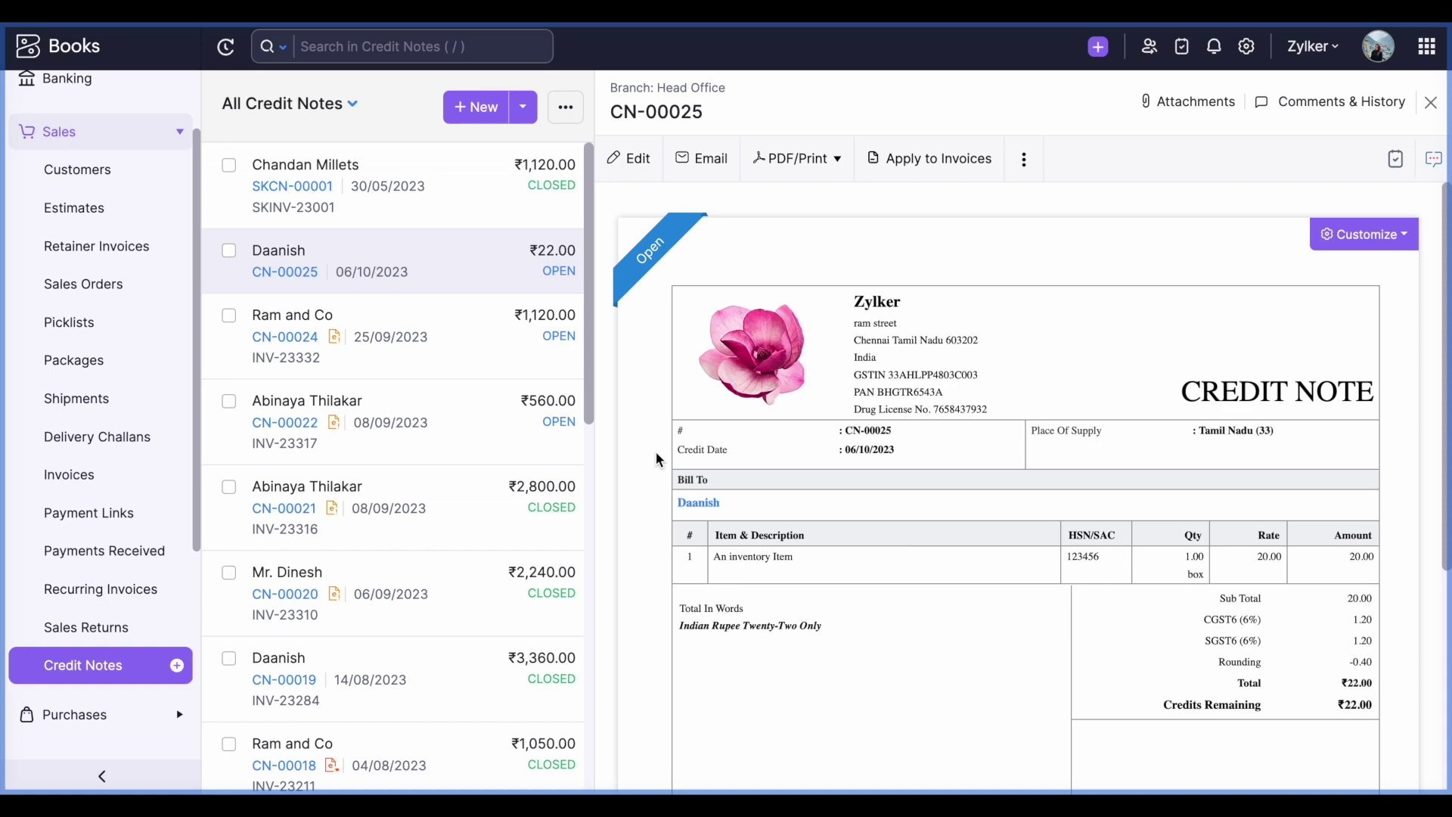
Open the Projects Revenue Summary report and view the transactions behind the actual revenue of Interior designing(TH)
scroll(189, 520, "down", 3)
scroll(189, 520, "down", 1)
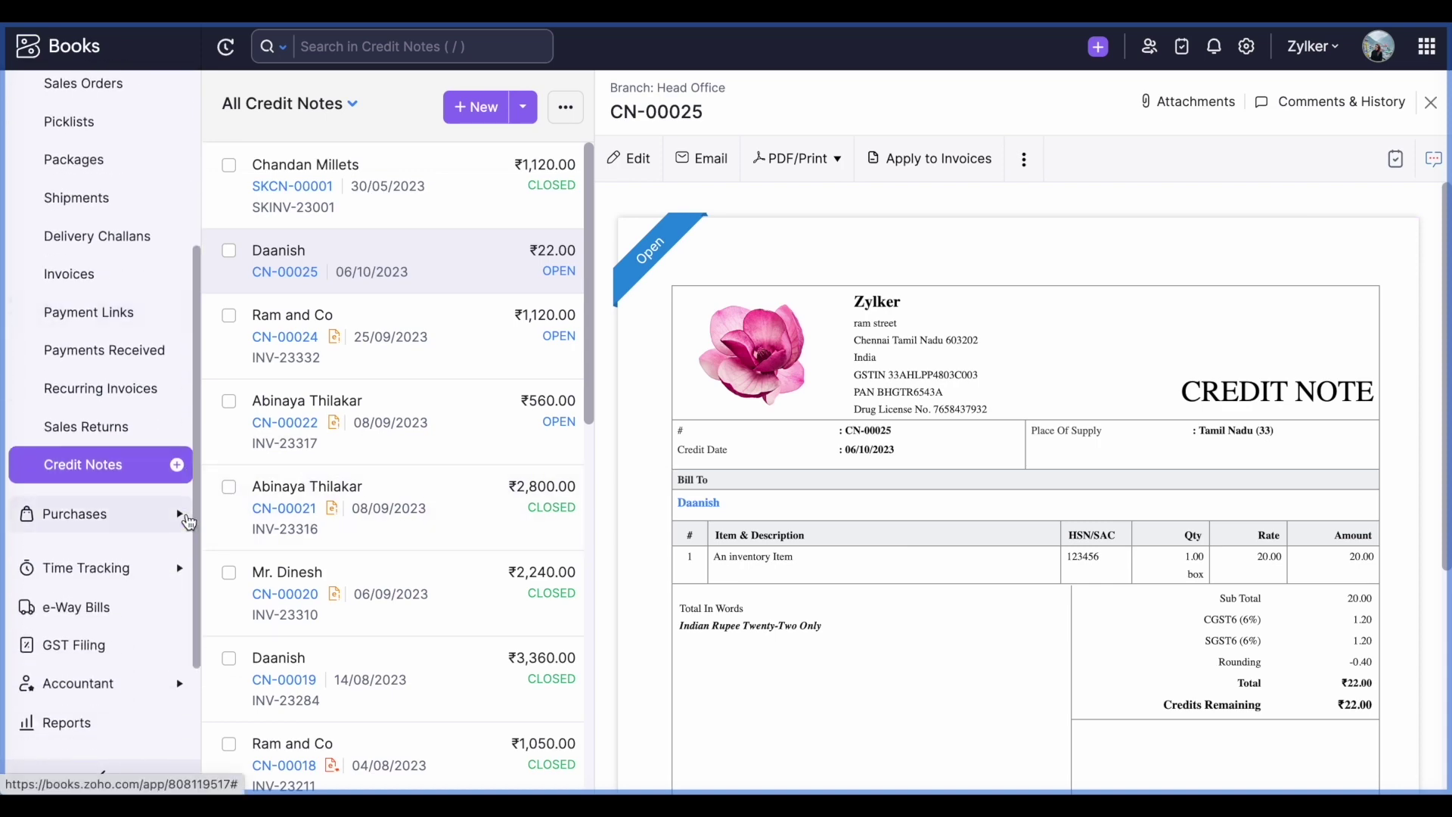
left_click(87, 729)
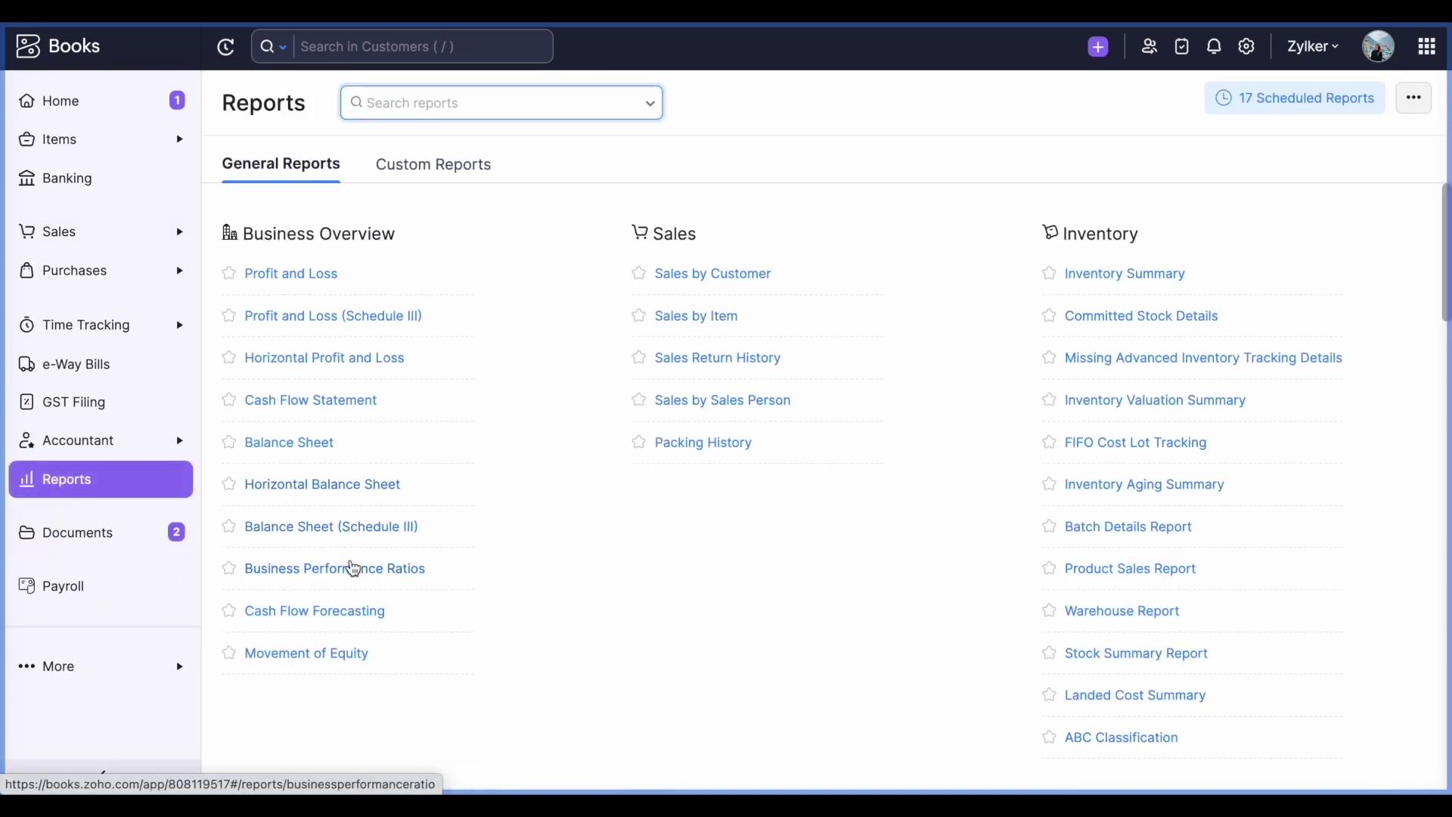
scroll(351, 567, "down", 12)
scroll(352, 567, "down", 10)
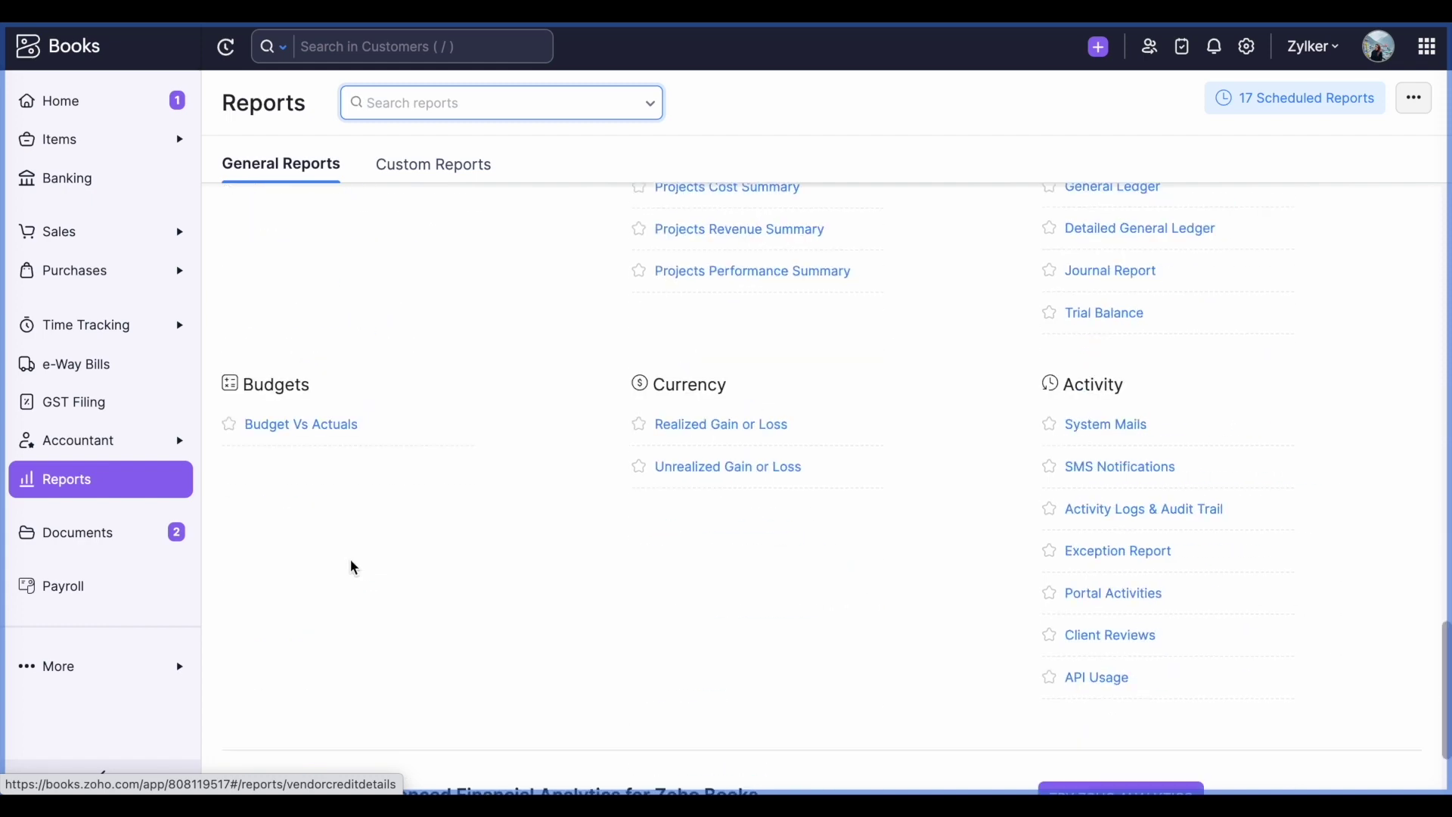
scroll(351, 568, "up", 3)
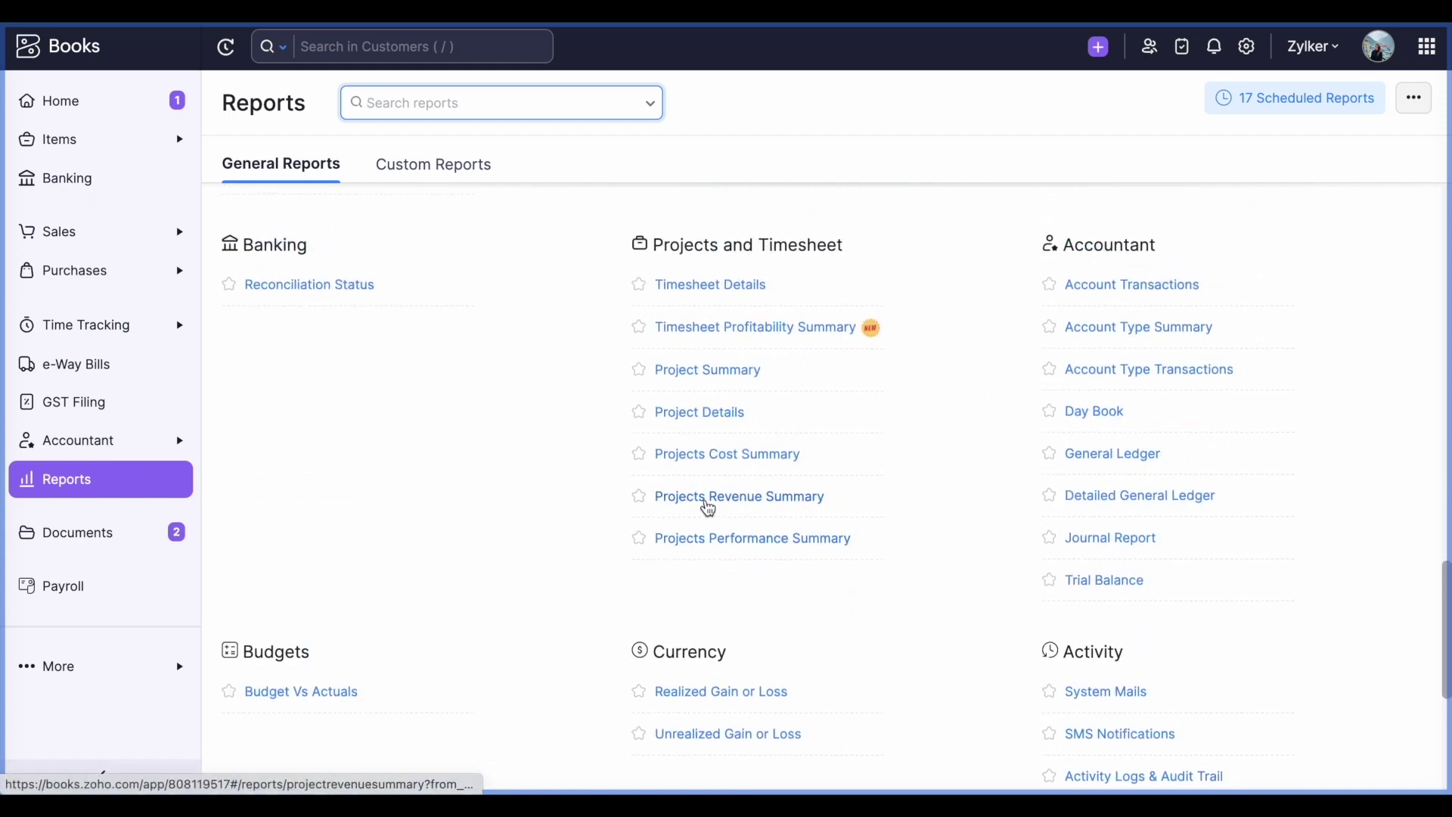
left_click(706, 502)
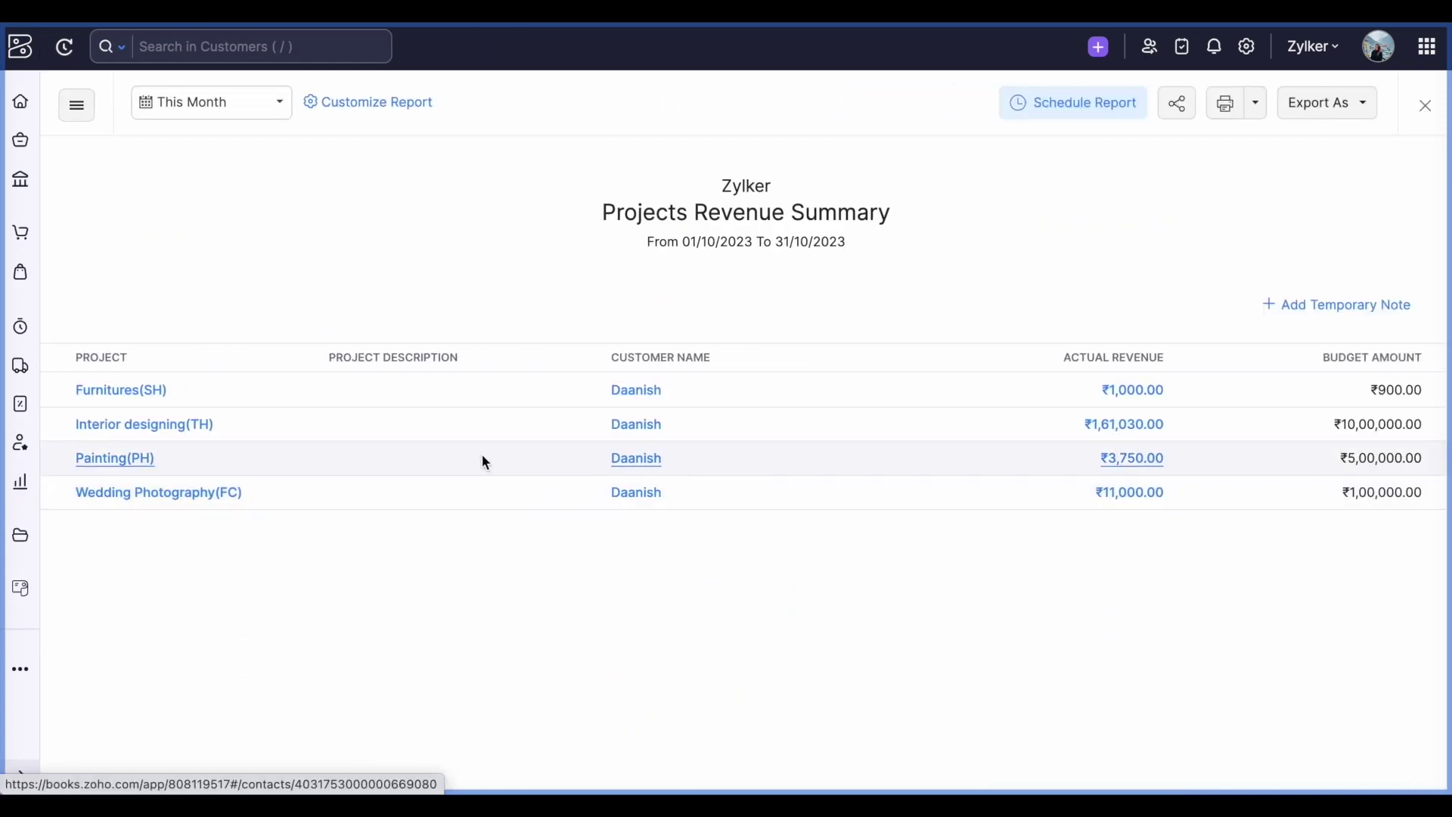
left_click(1109, 427)
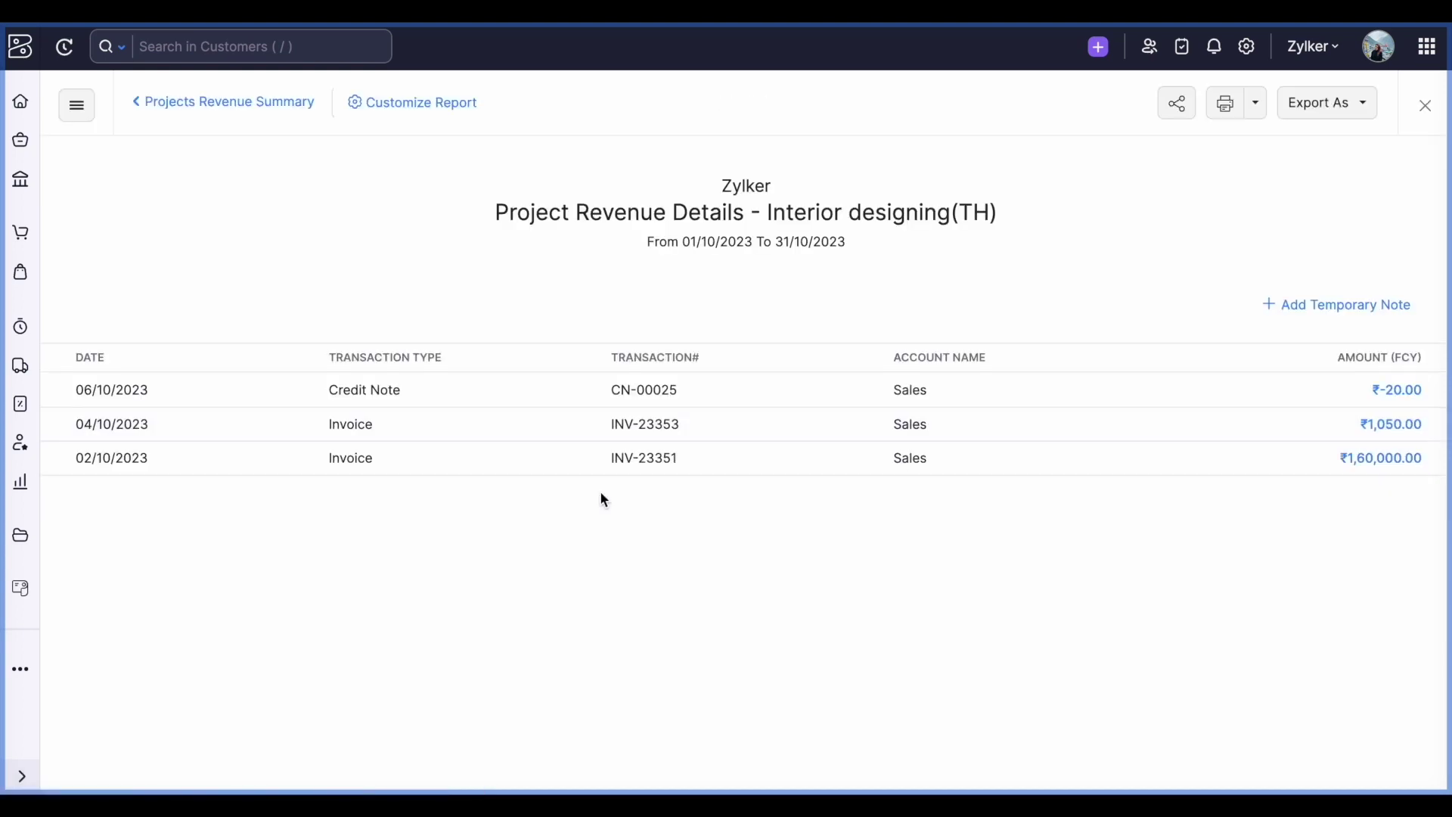